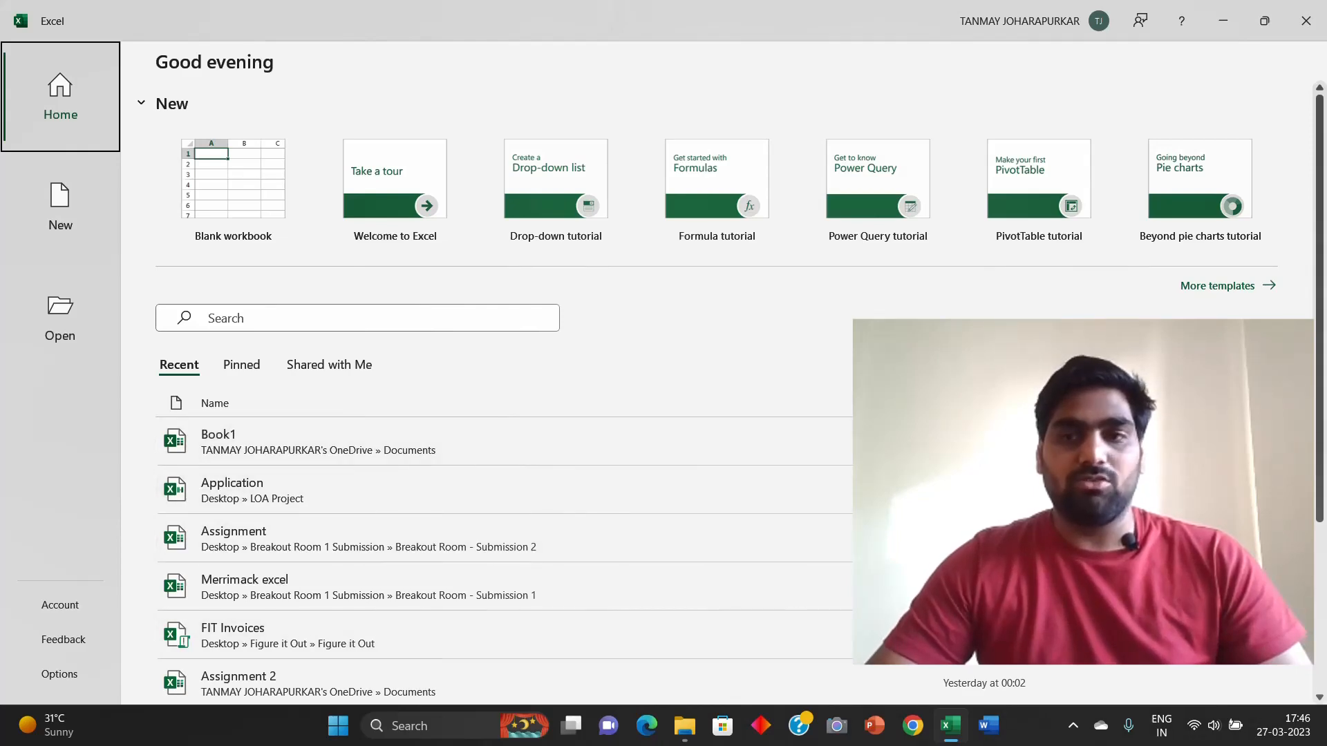
# Step: Create a new blank workbook
pyautogui.moveTo(1322, 297); pyautogui.dragTo(1325, 89)
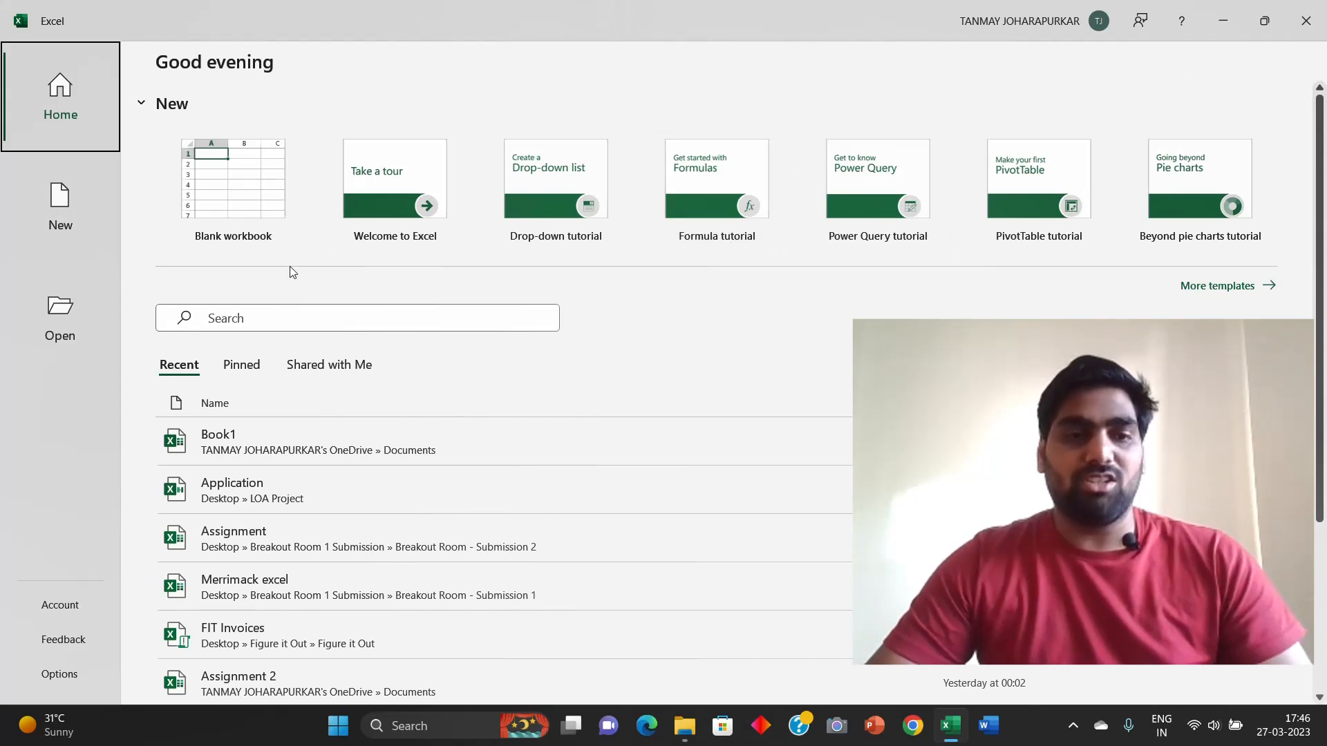
pyautogui.click(227, 187)
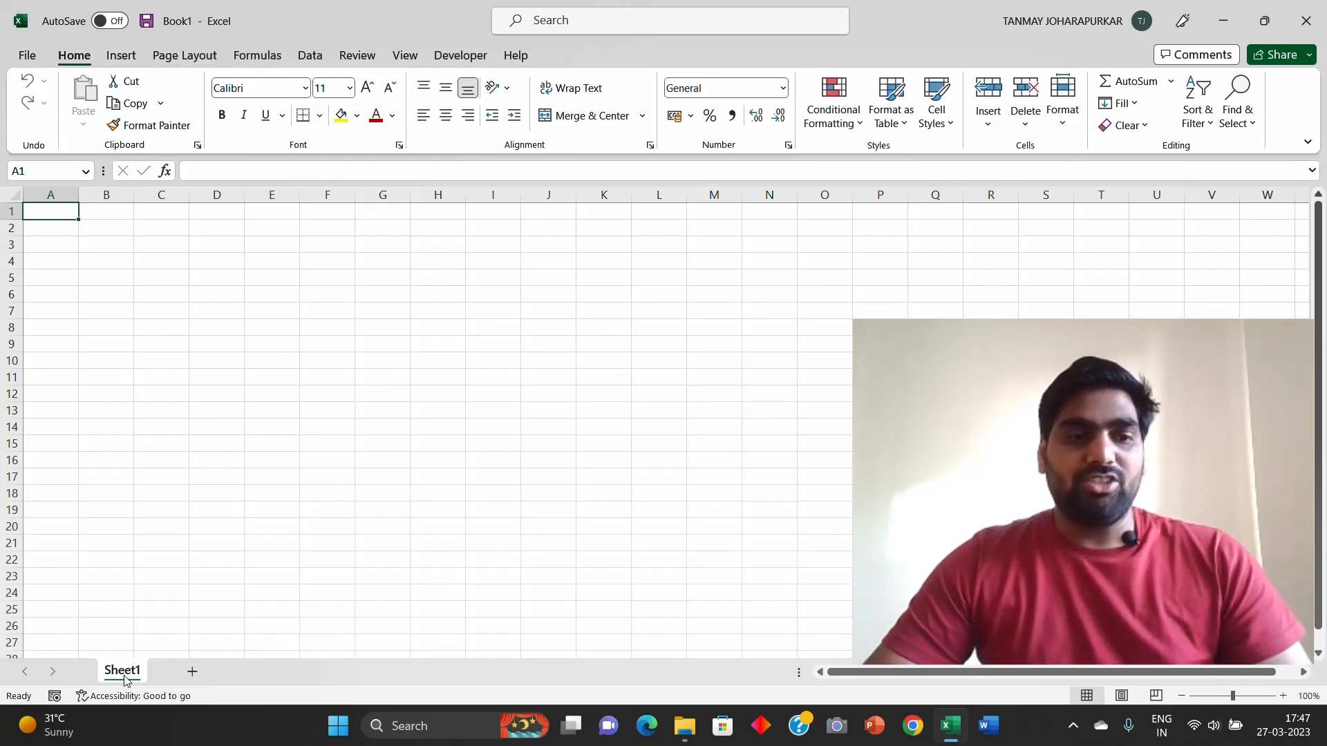
# Step: Add two worksheets after Sheet1, and delete both of them again
pyautogui.click(193, 673)
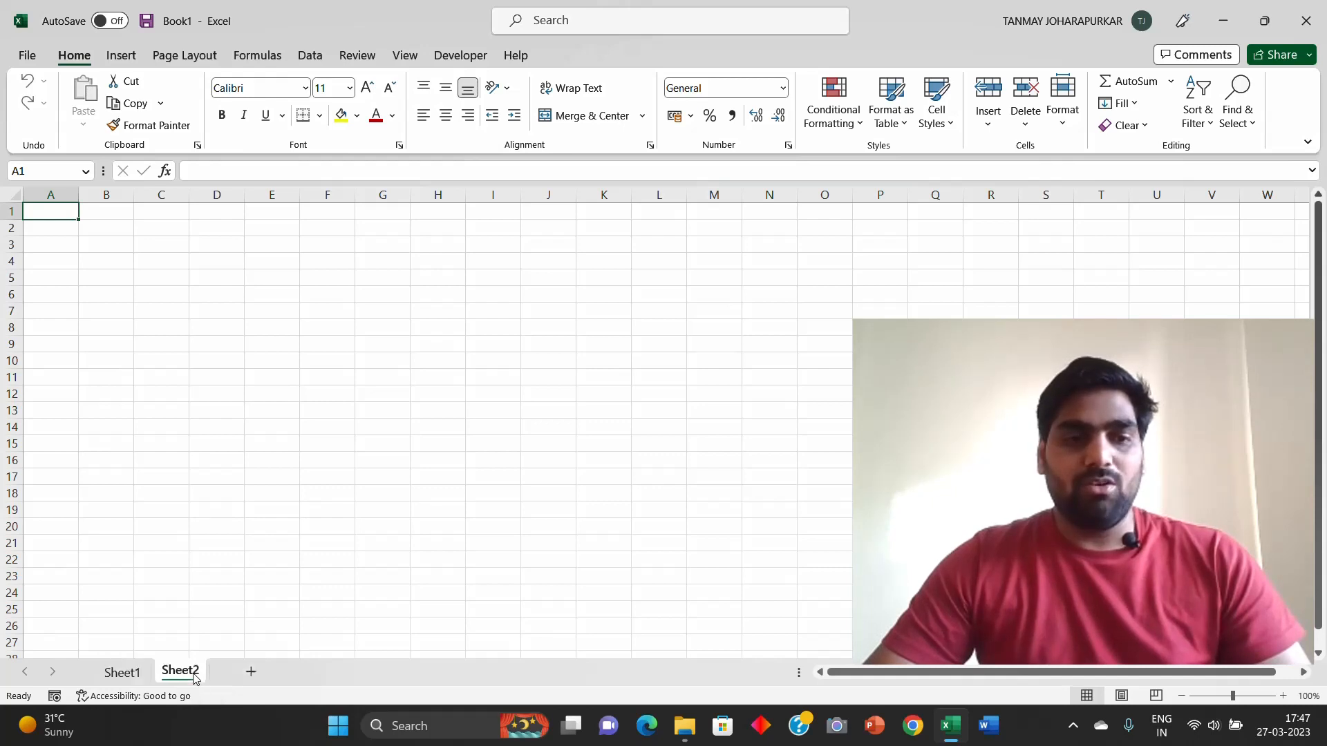
pyautogui.click(250, 674)
pyautogui.rightClick(242, 674)
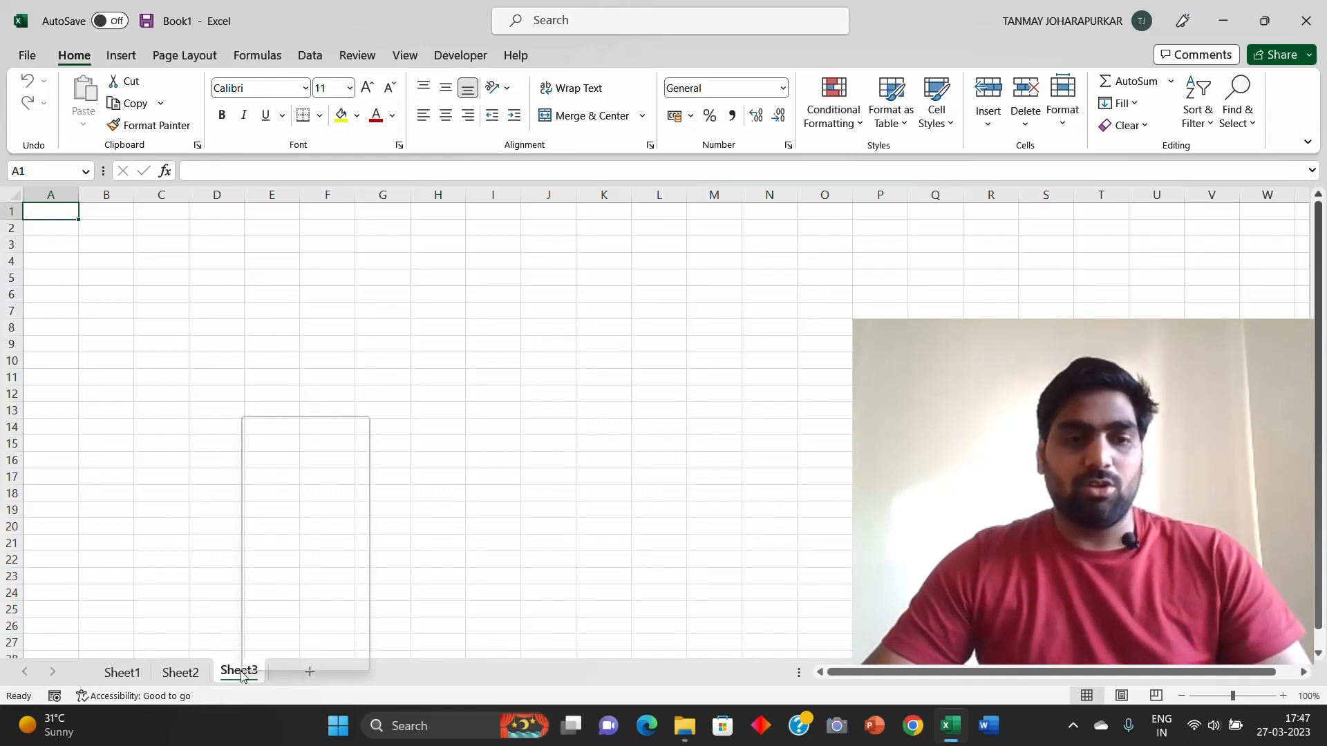
pyautogui.click(286, 456)
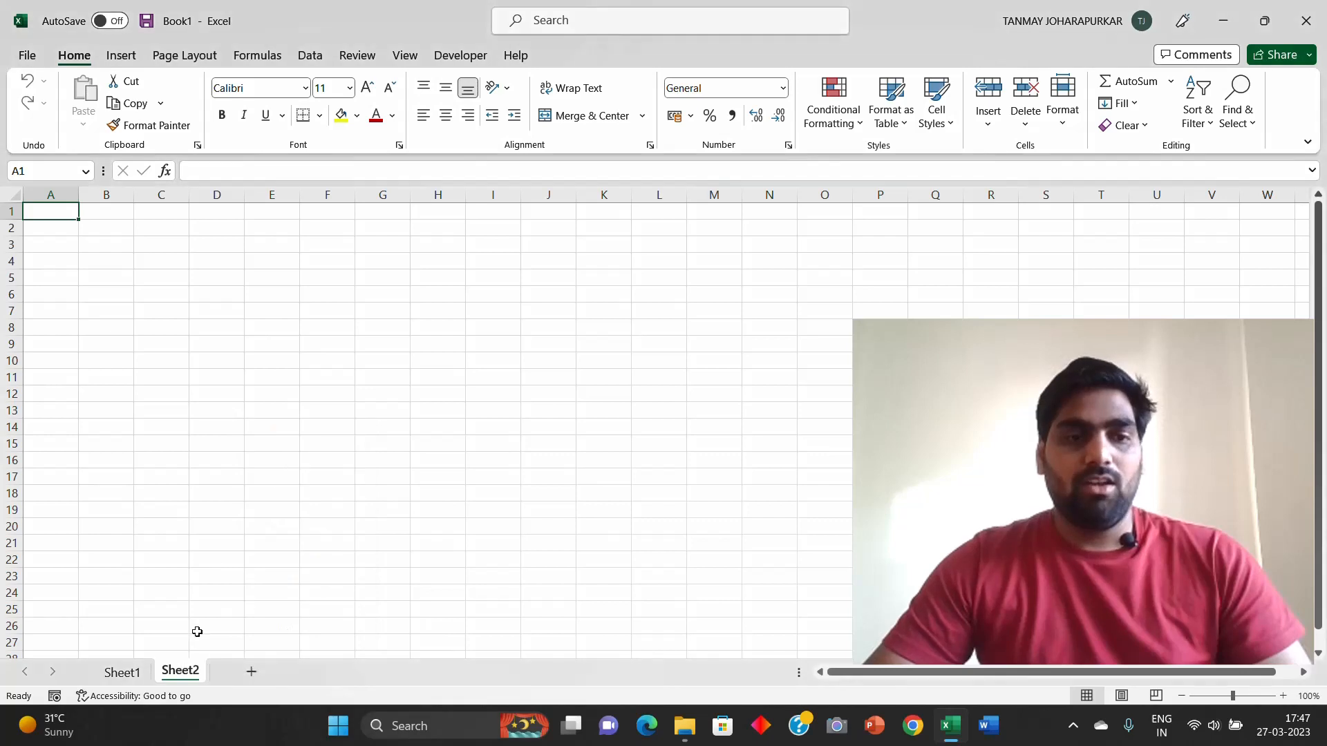
pyautogui.rightClick(184, 674)
pyautogui.click(223, 457)
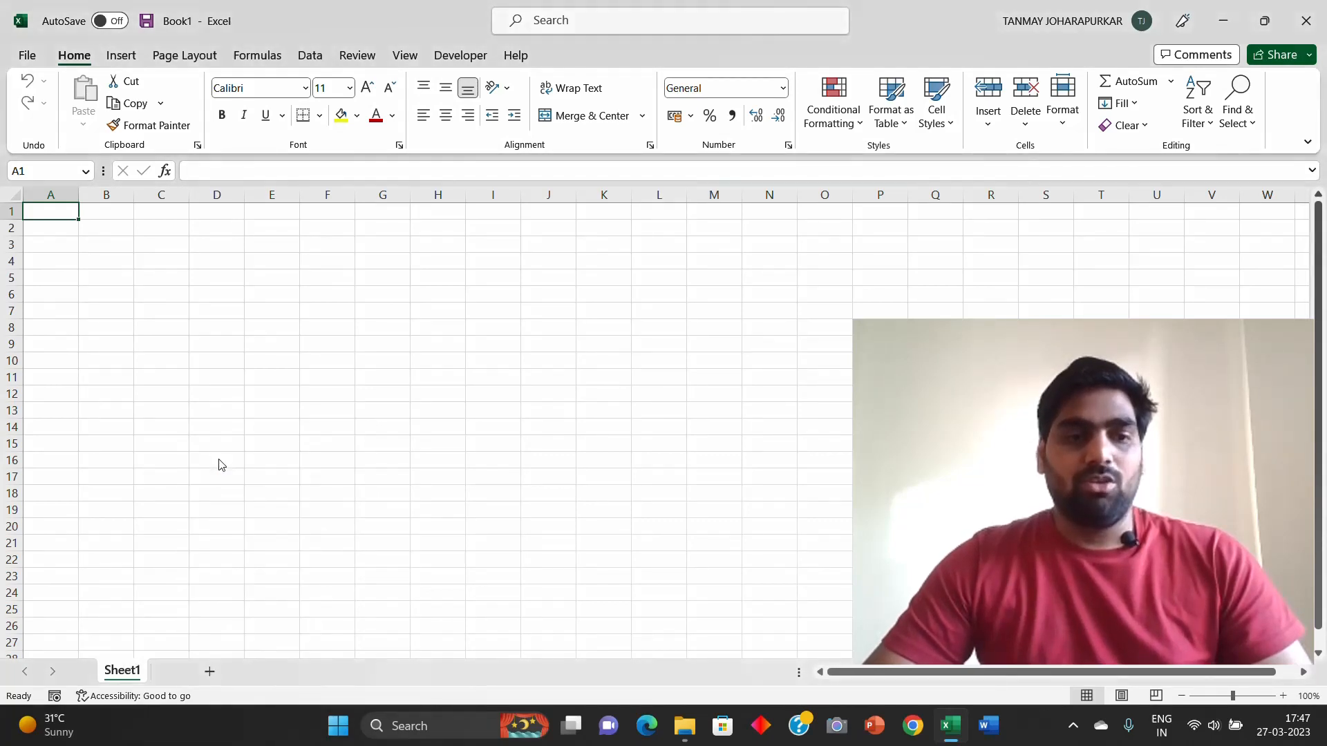
# Step: Add a new worksheet after Sheet1 and rename it with the presenter's first name
pyautogui.click(193, 672)
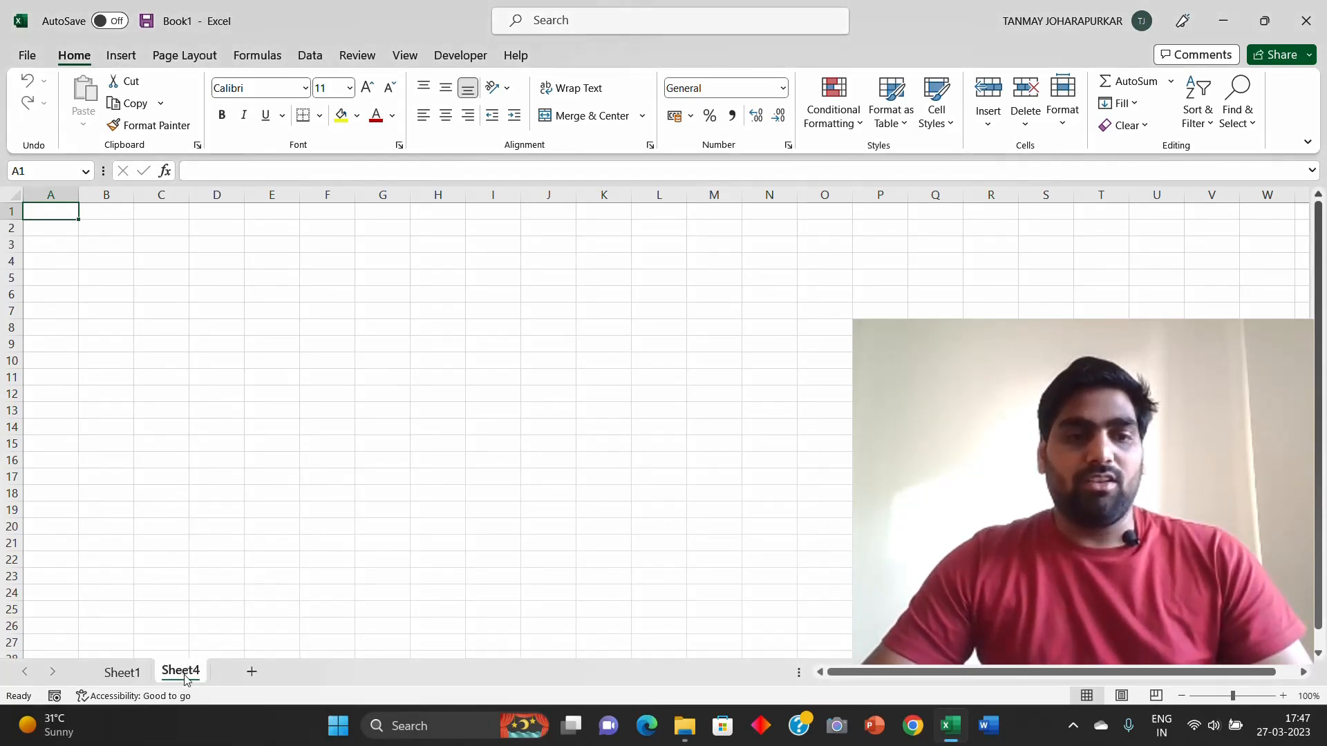
pyautogui.rightClick(184, 675)
pyautogui.click(233, 484)
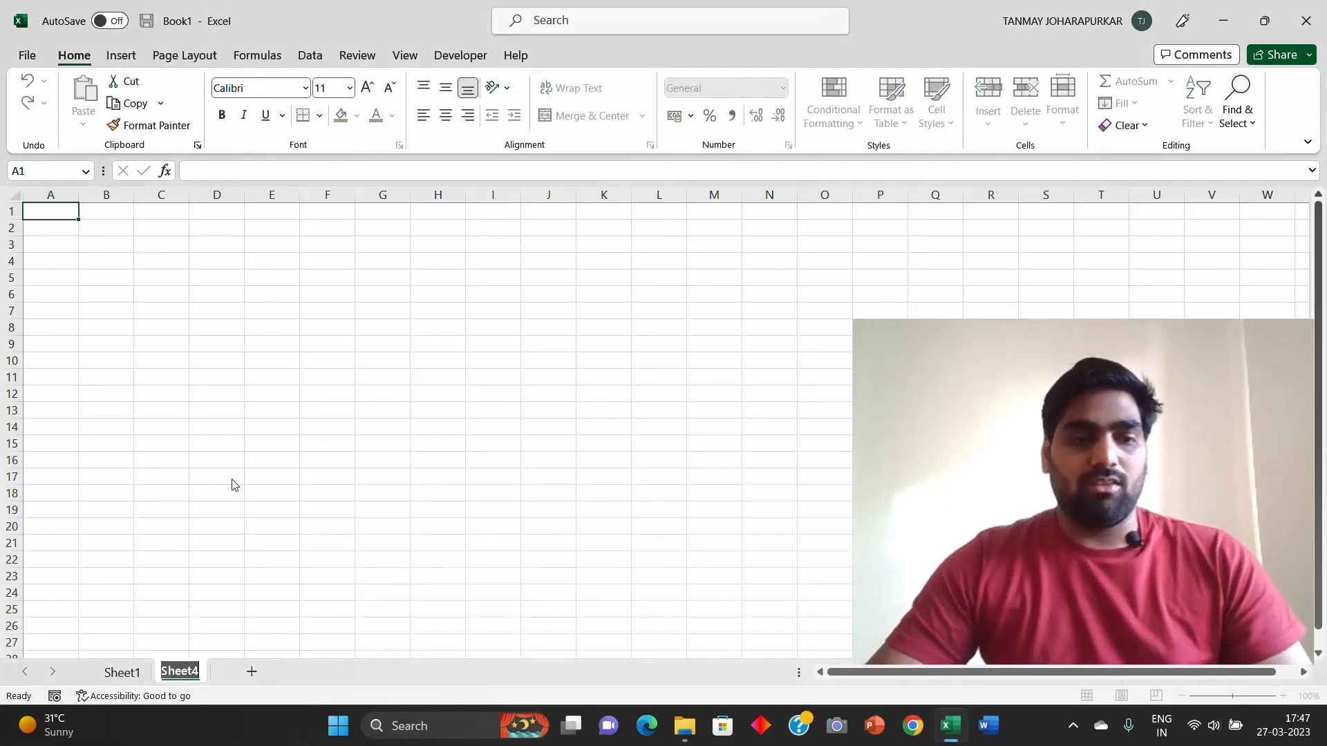
pyautogui.write('Tanmay')
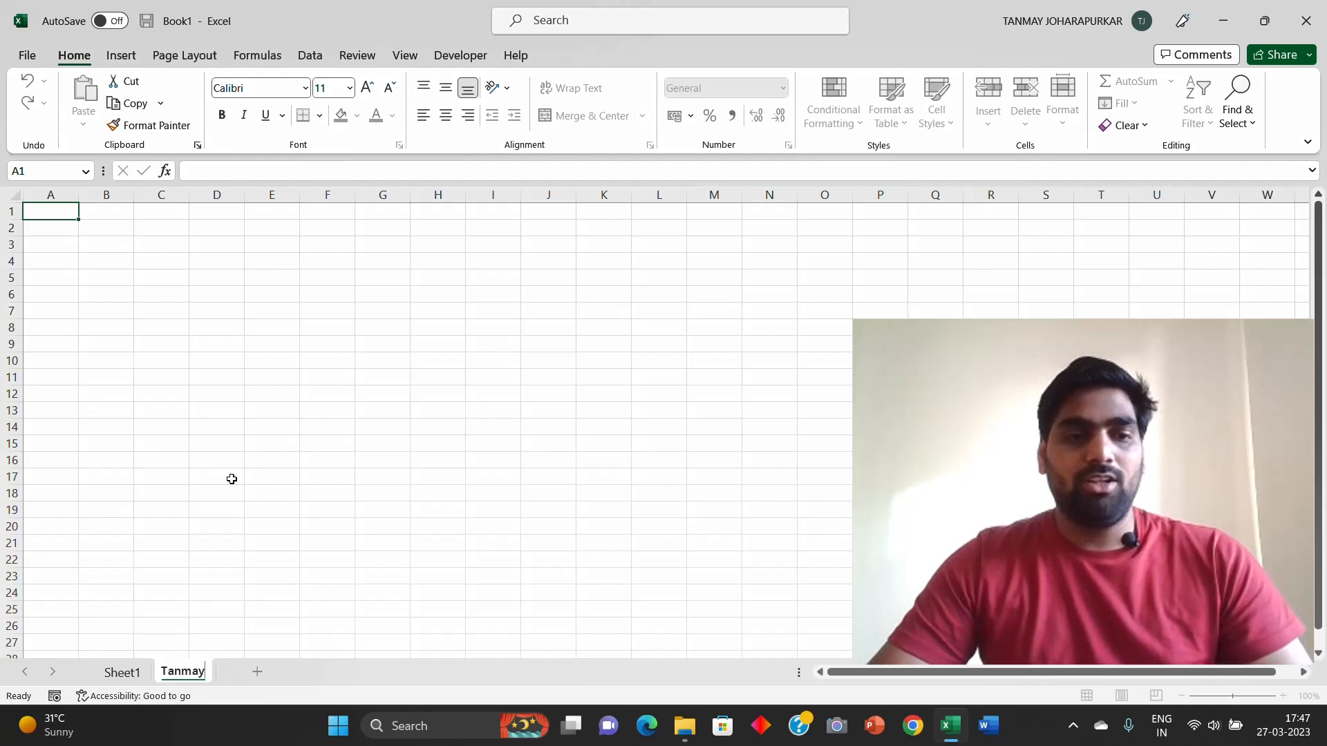
pyautogui.click(231, 479)
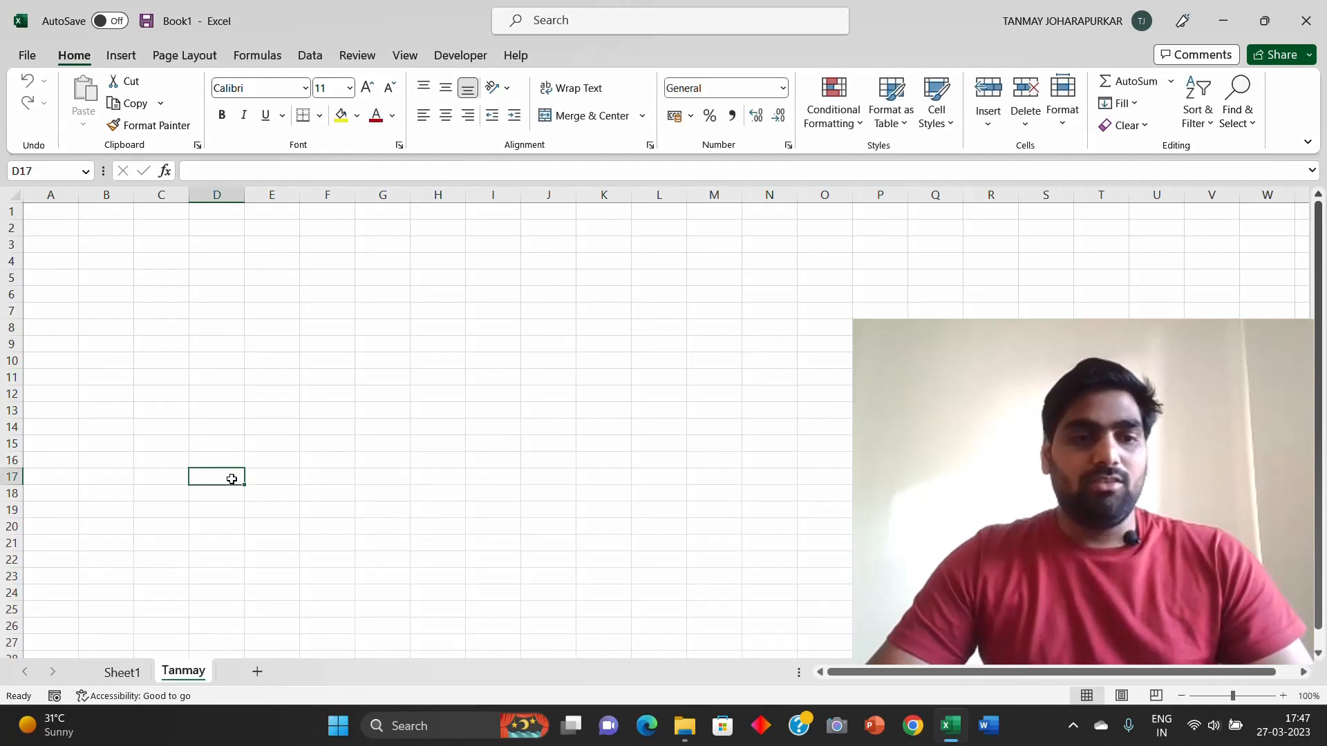
# Step: Switch to Sheet1, select cells A6:A12 there, and return to the renamed worksheet
pyautogui.rightClick(185, 674)
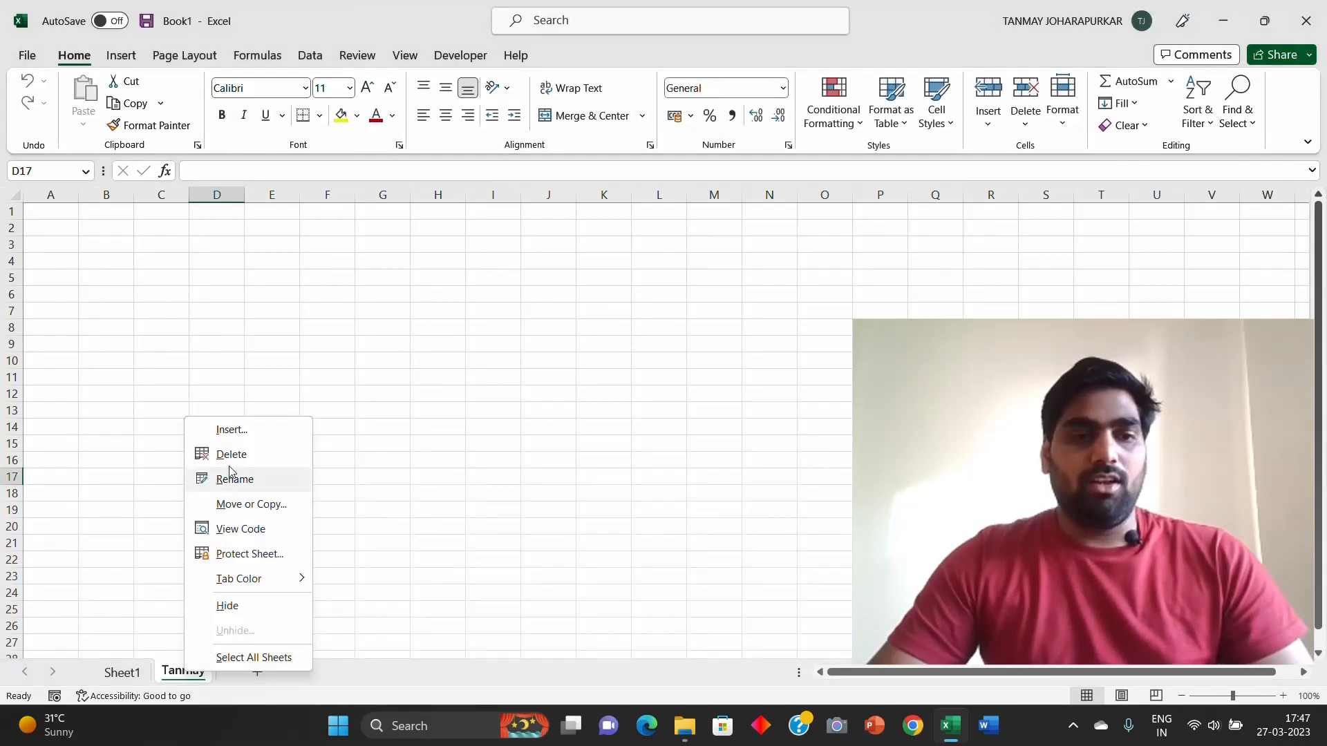
pyautogui.click(125, 680)
pyautogui.click(119, 675)
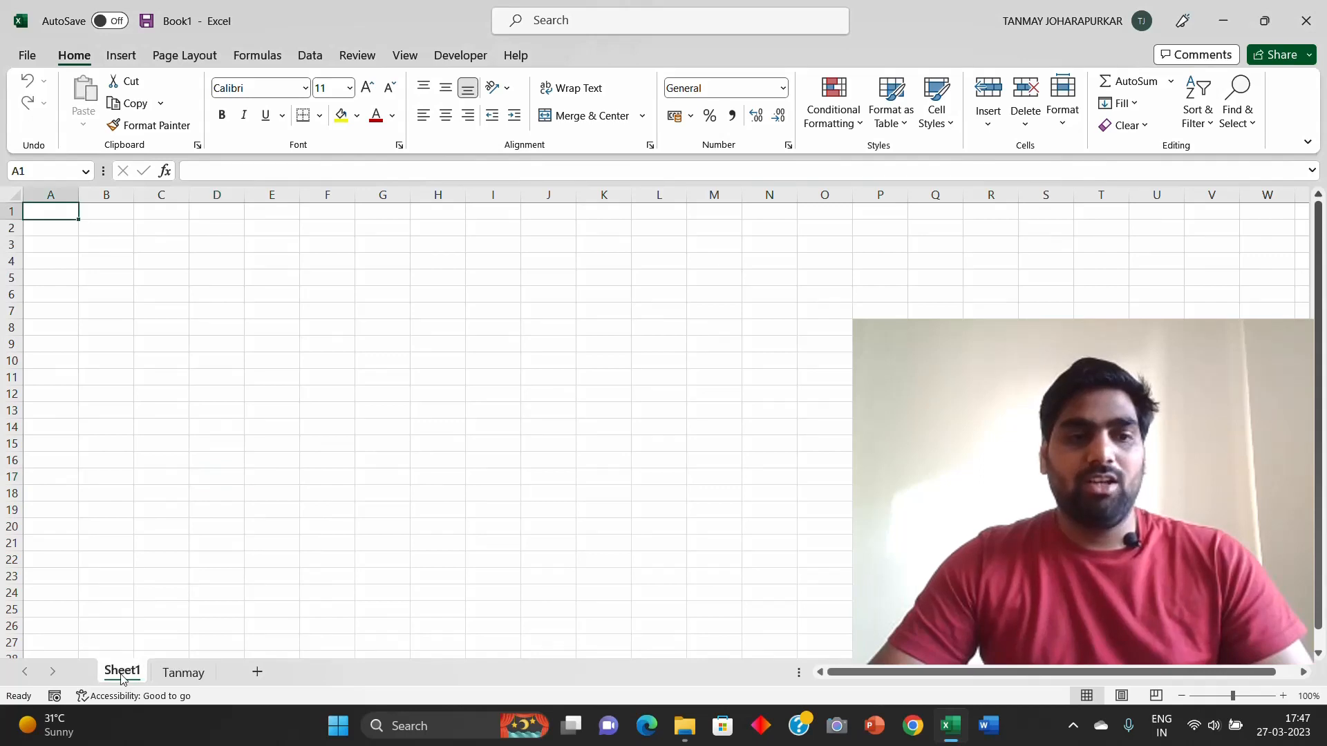
pyautogui.moveTo(60, 296); pyautogui.dragTo(69, 393)
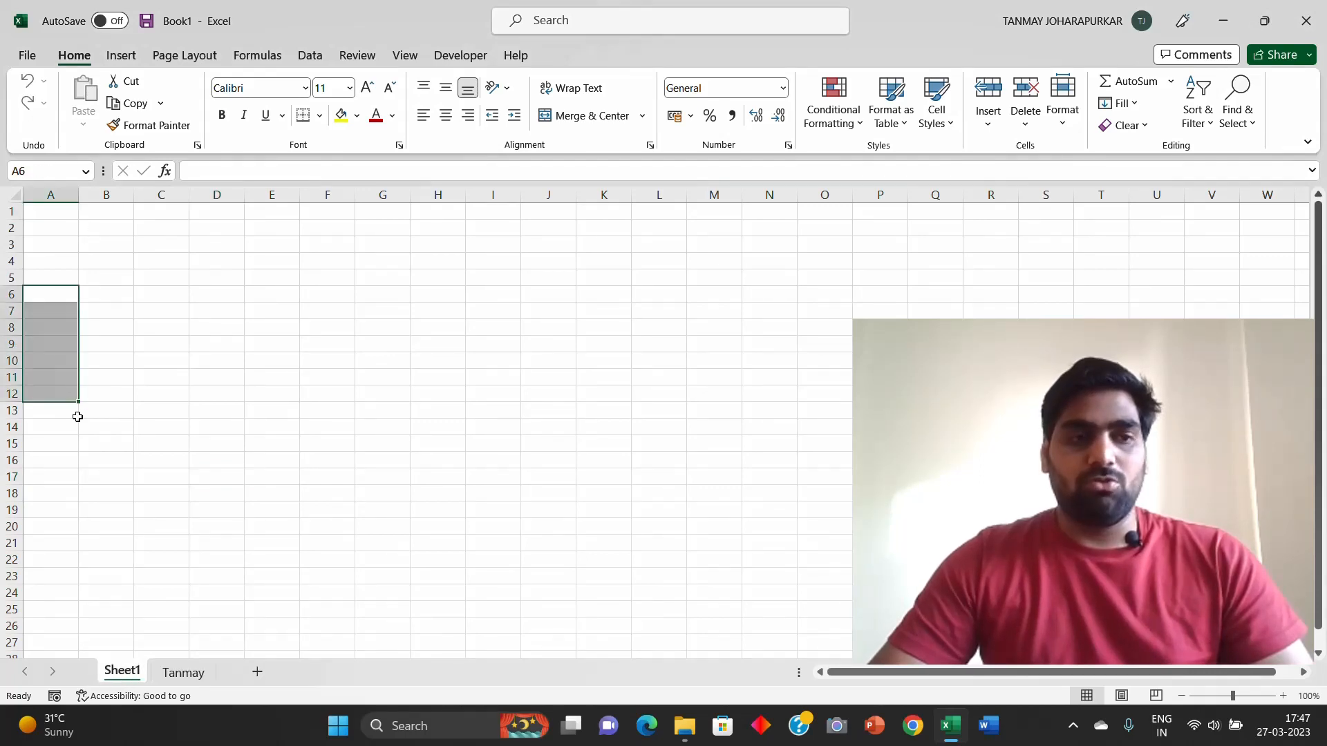
pyautogui.click(184, 674)
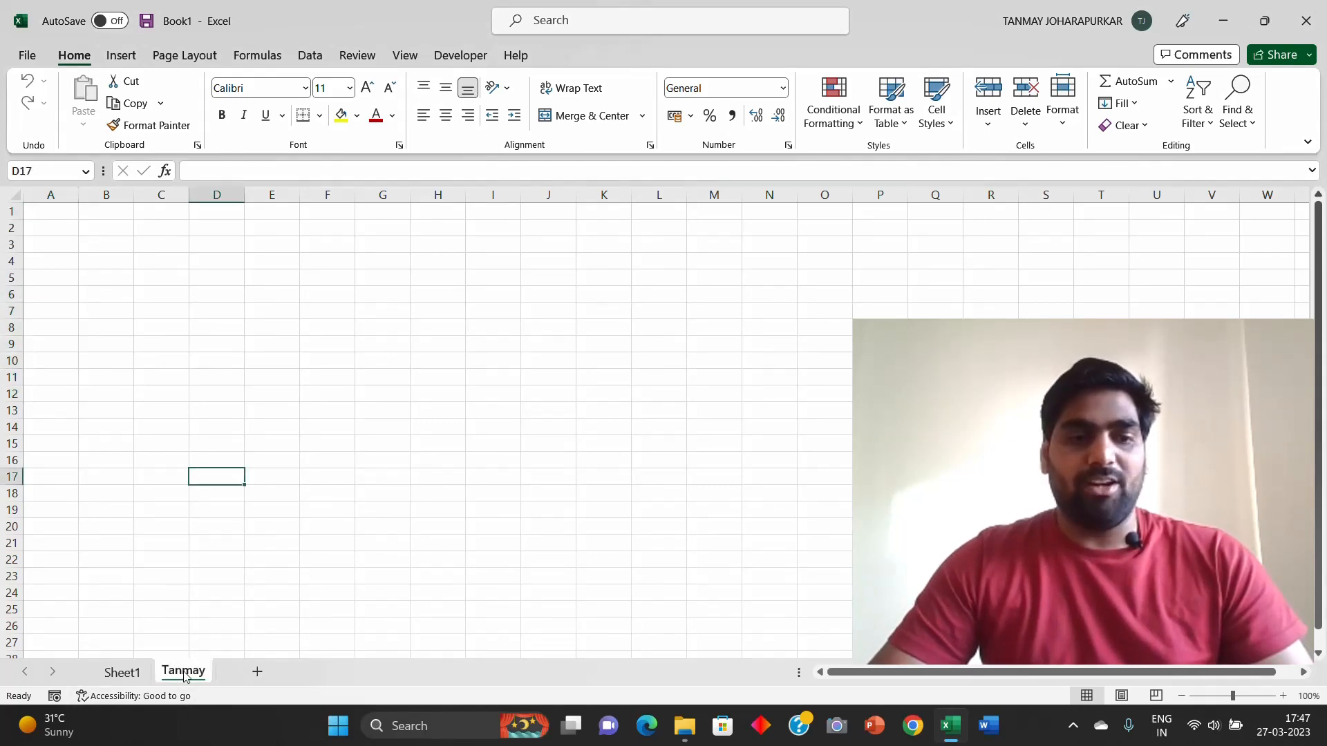
# Step: Hide the renamed worksheet, and unhide it again from Sheet1
pyautogui.rightClick(185, 675)
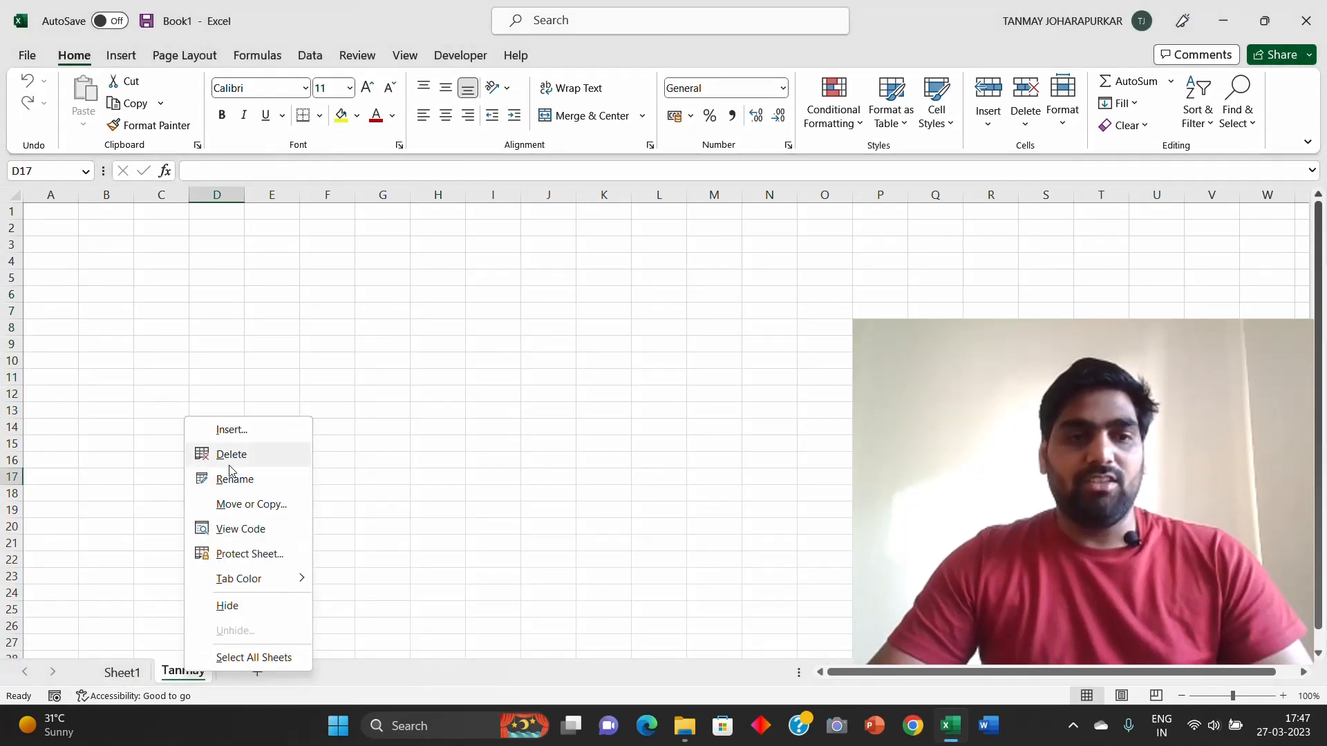
pyautogui.click(228, 605)
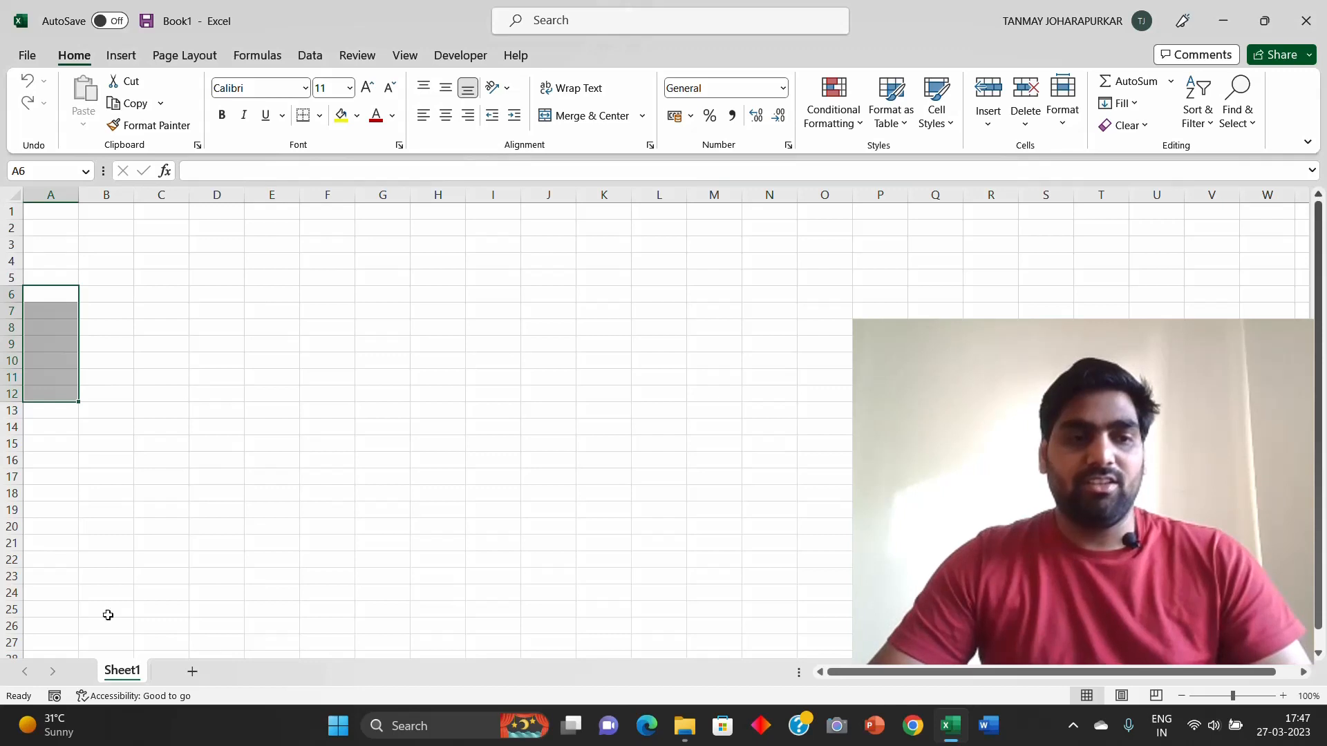
pyautogui.rightClick(125, 675)
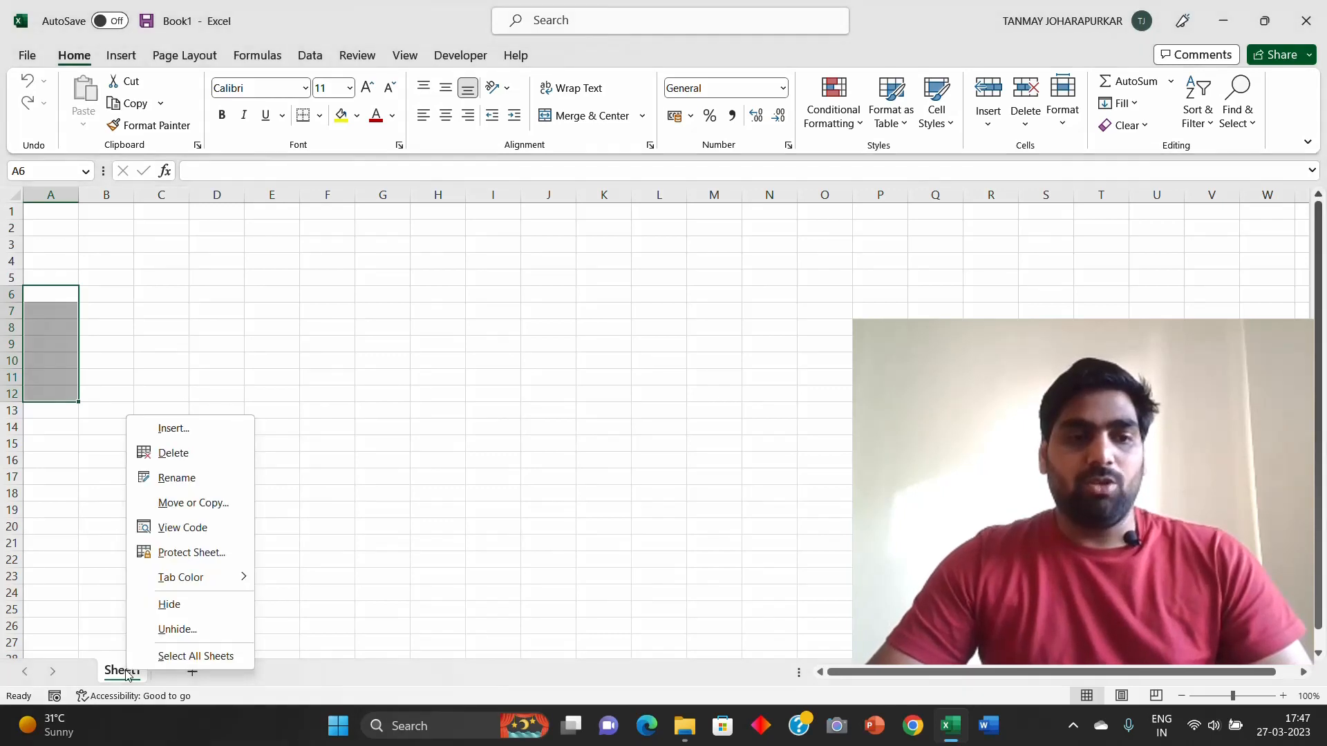
pyautogui.click(185, 630)
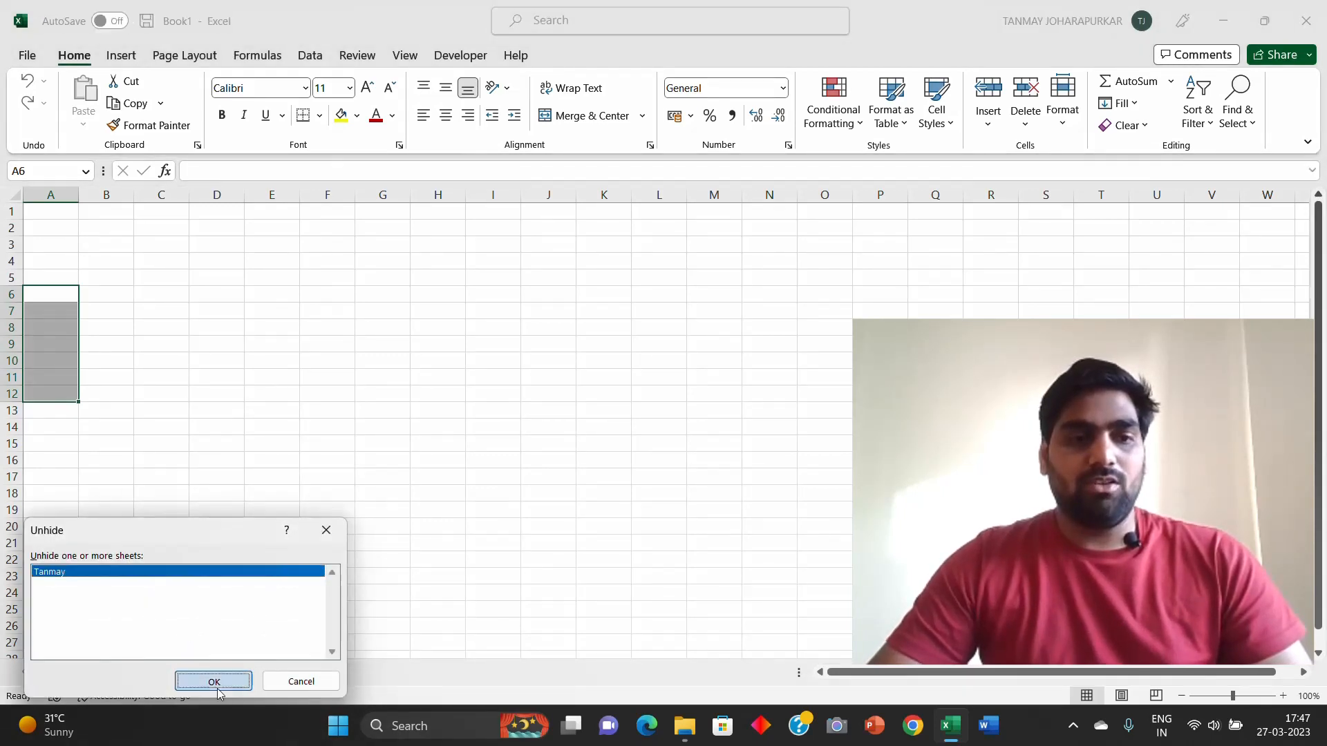
pyautogui.click(218, 689)
pyautogui.click(306, 541)
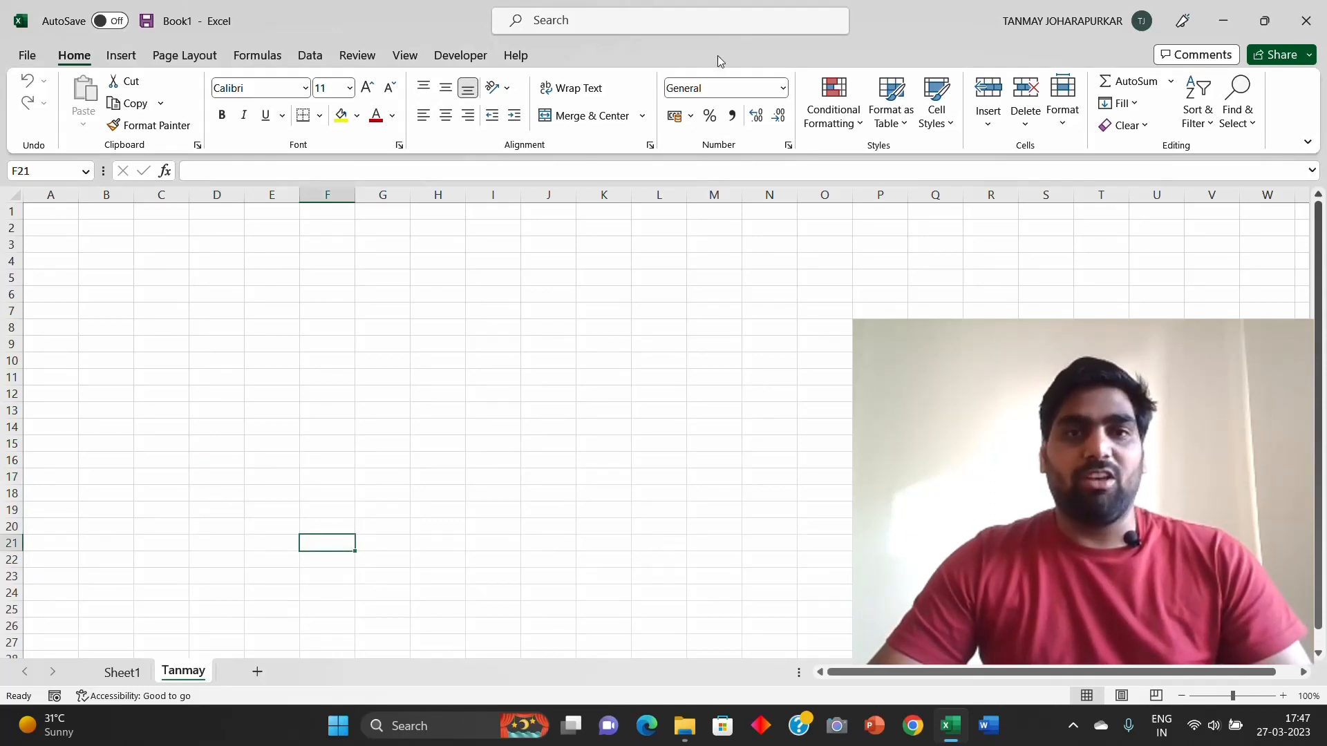
# Step: Look through the file options and the insert, page layout, formula, data, review, view and developer commands
pyautogui.click(30, 58)
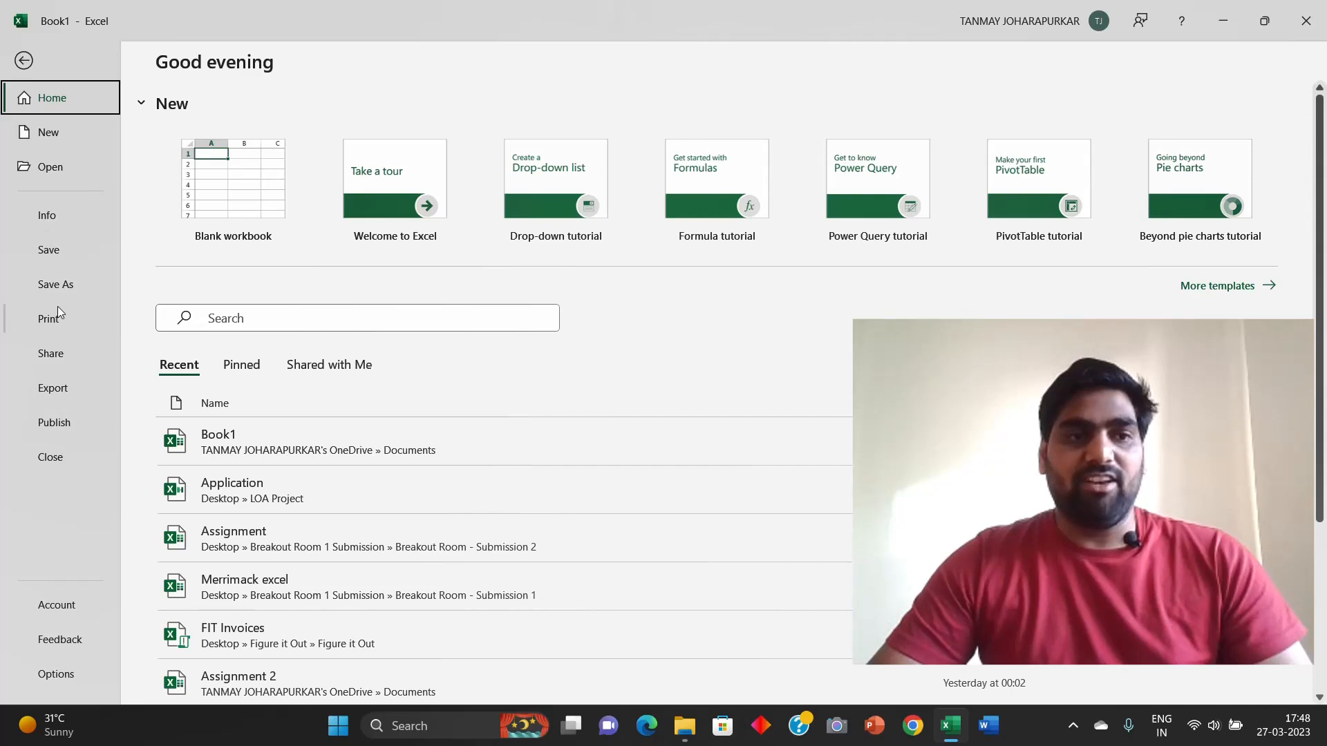
pyautogui.click(23, 60)
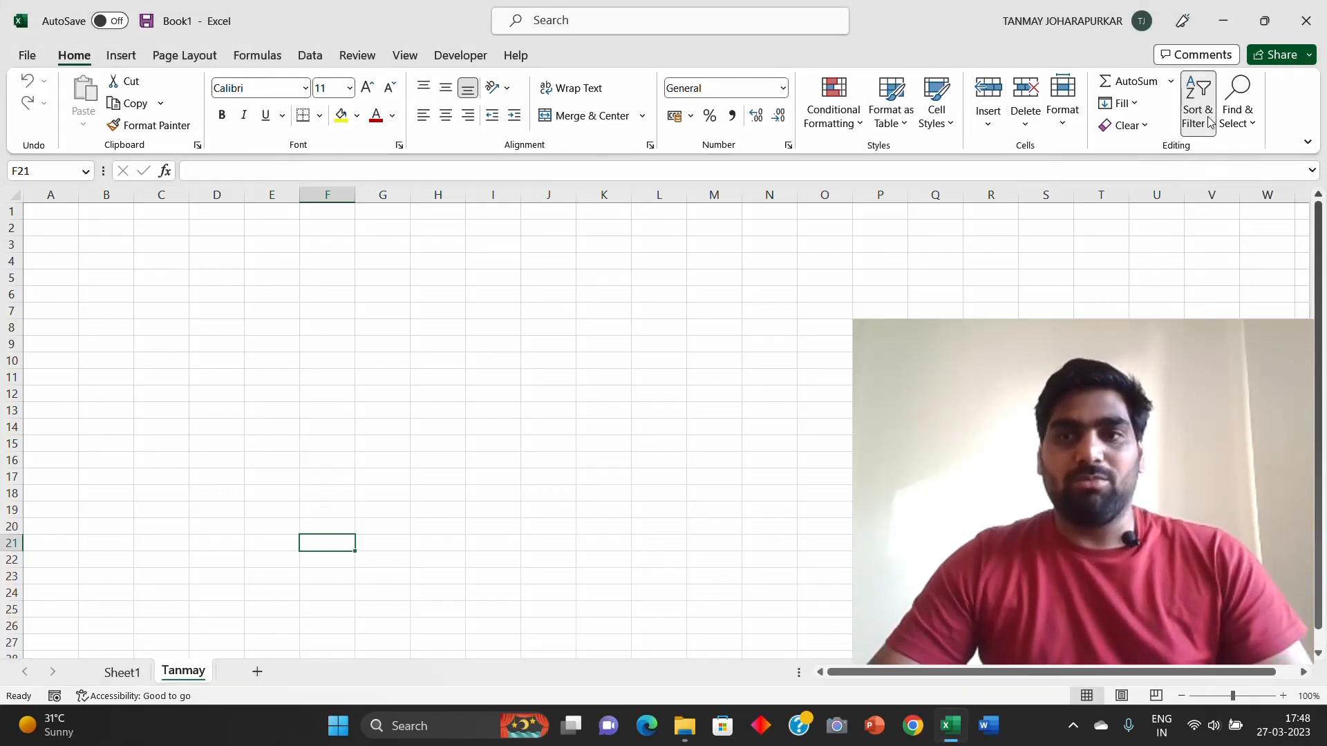
pyautogui.click(121, 60)
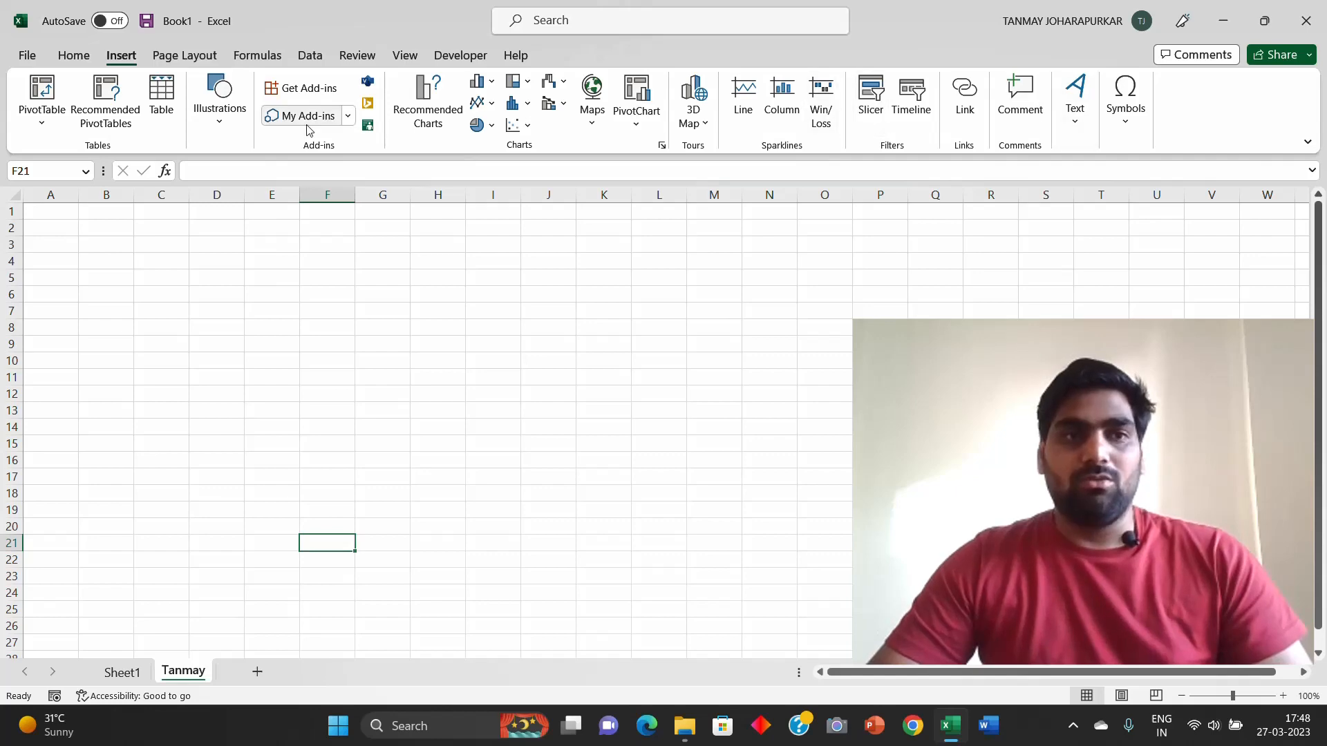
pyautogui.click(180, 56)
pyautogui.click(252, 57)
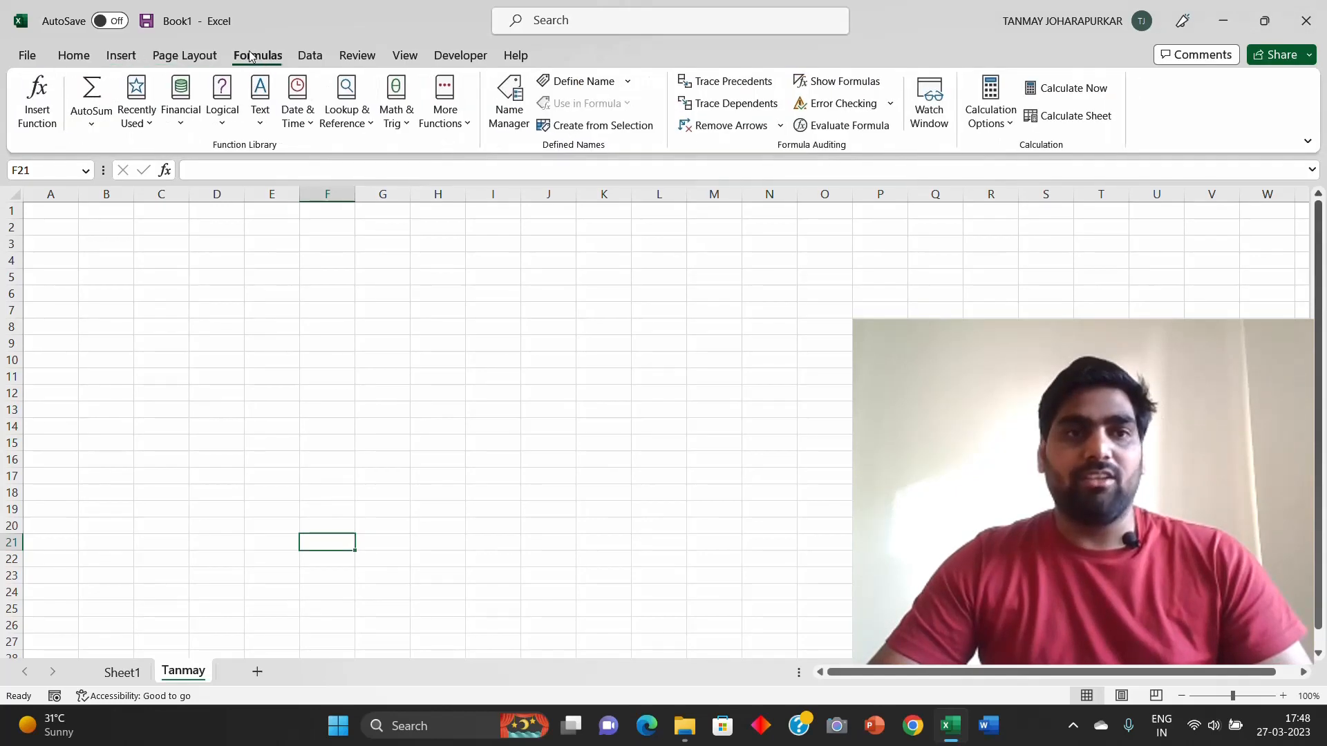
pyautogui.click(309, 60)
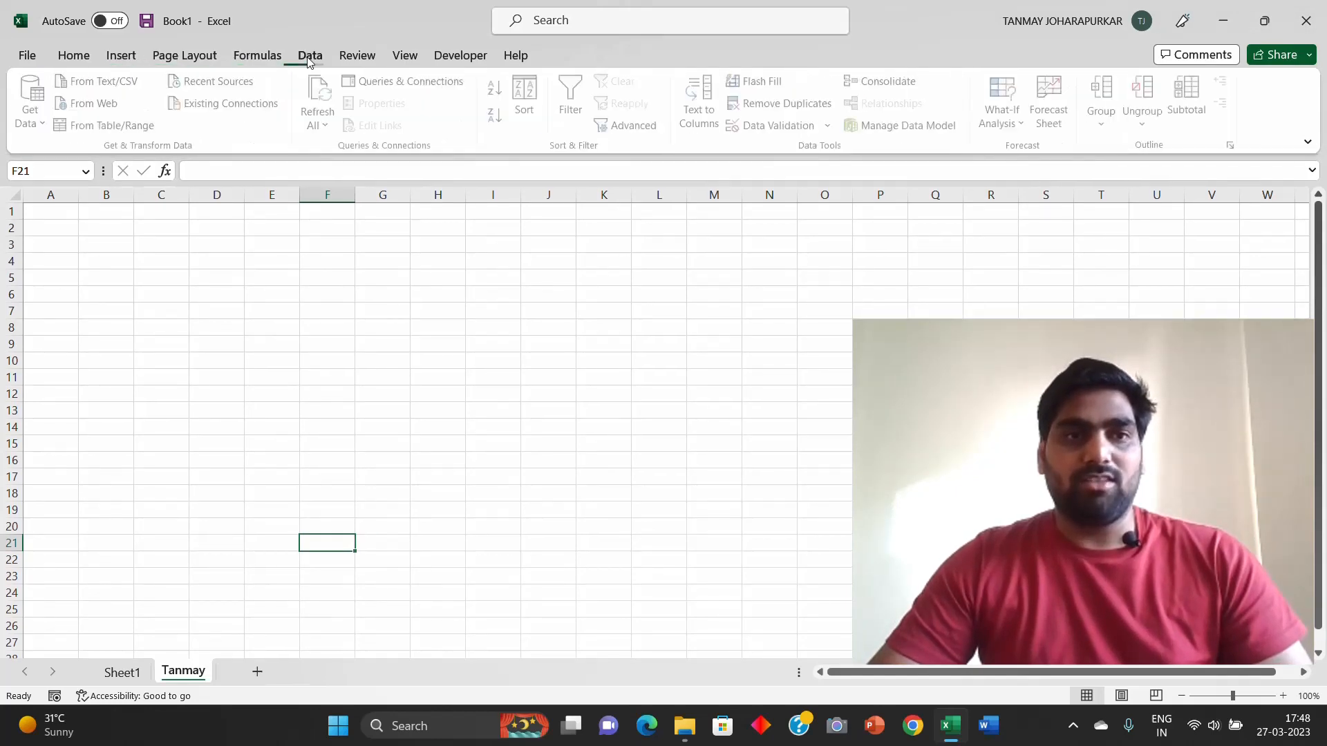
pyautogui.click(356, 61)
pyautogui.click(408, 57)
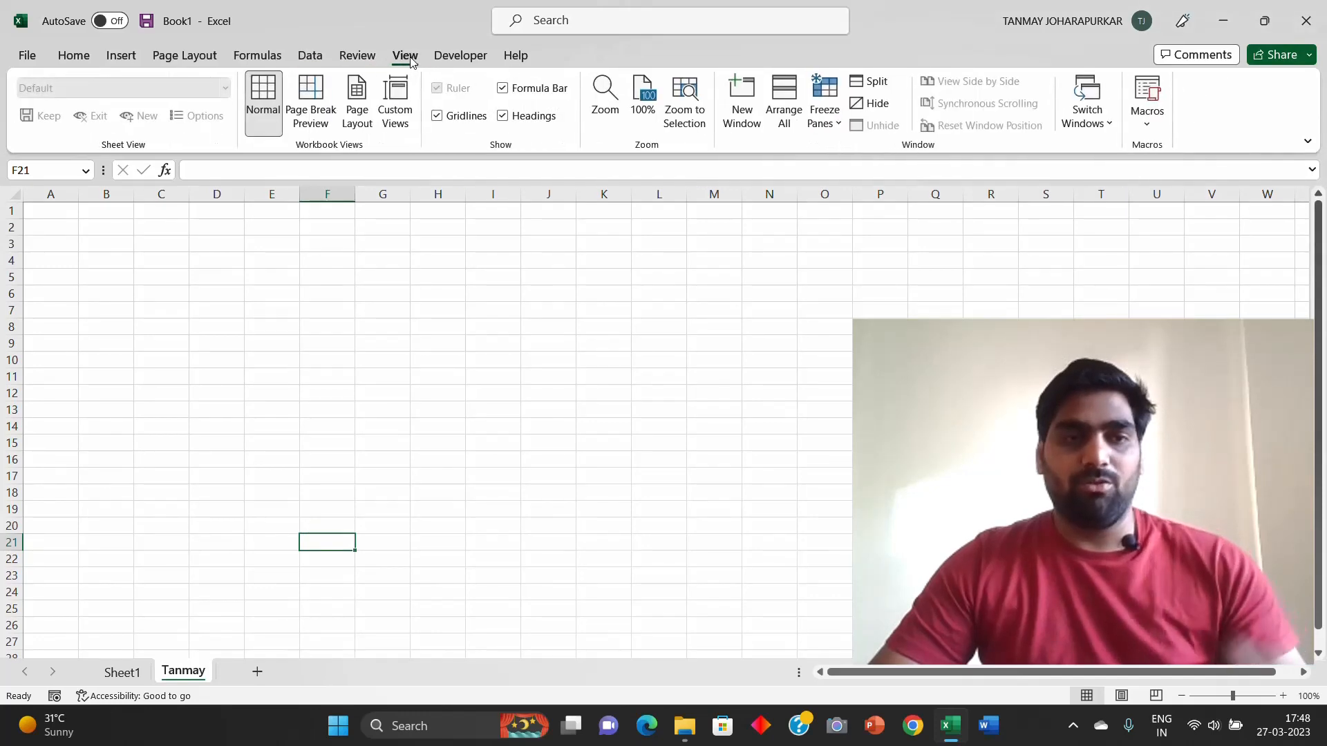
pyautogui.click(457, 56)
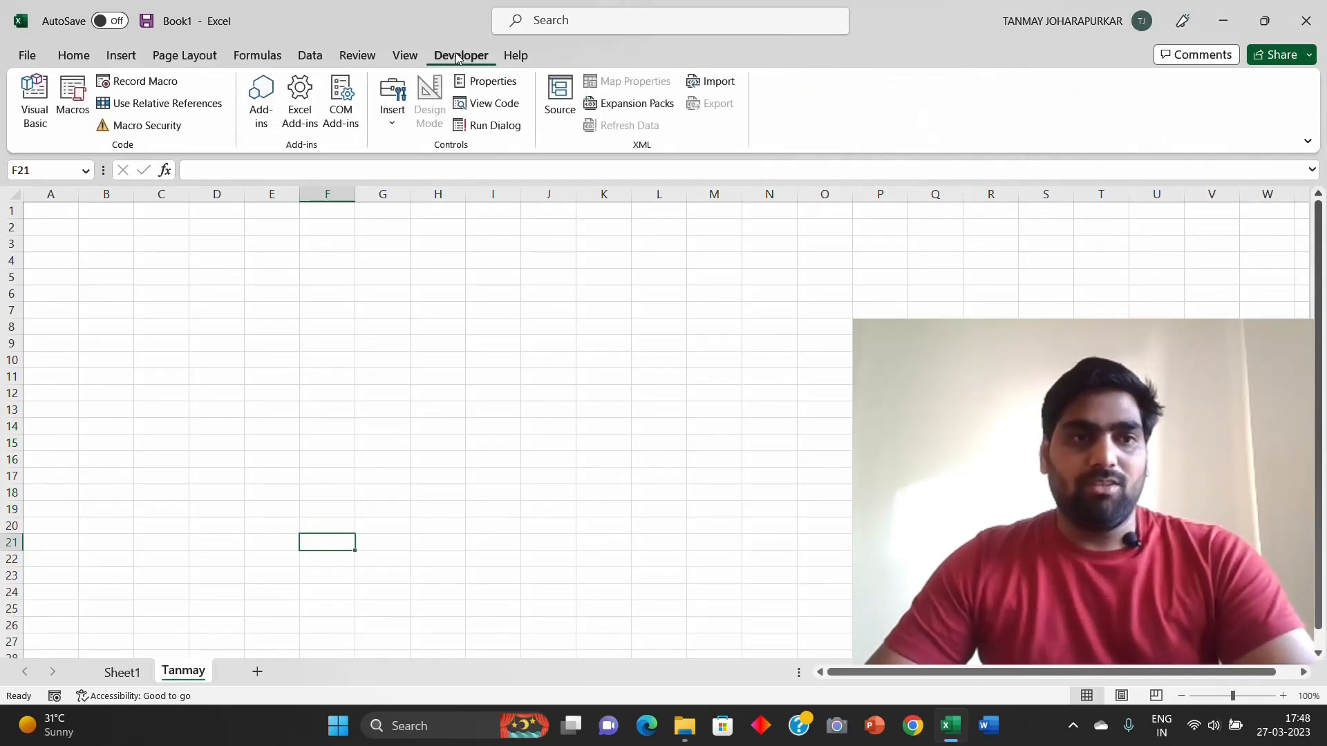
pyautogui.click(403, 58)
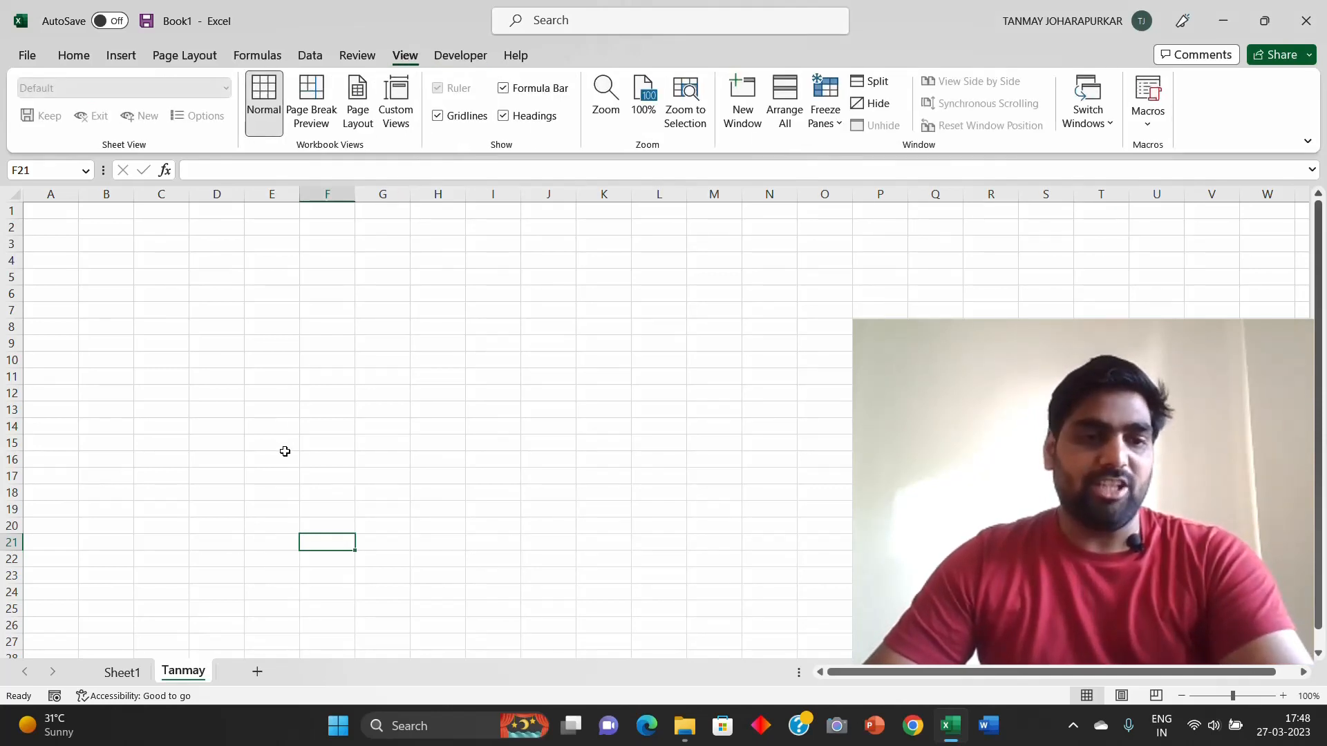
pyautogui.click(465, 59)
pyautogui.click(406, 58)
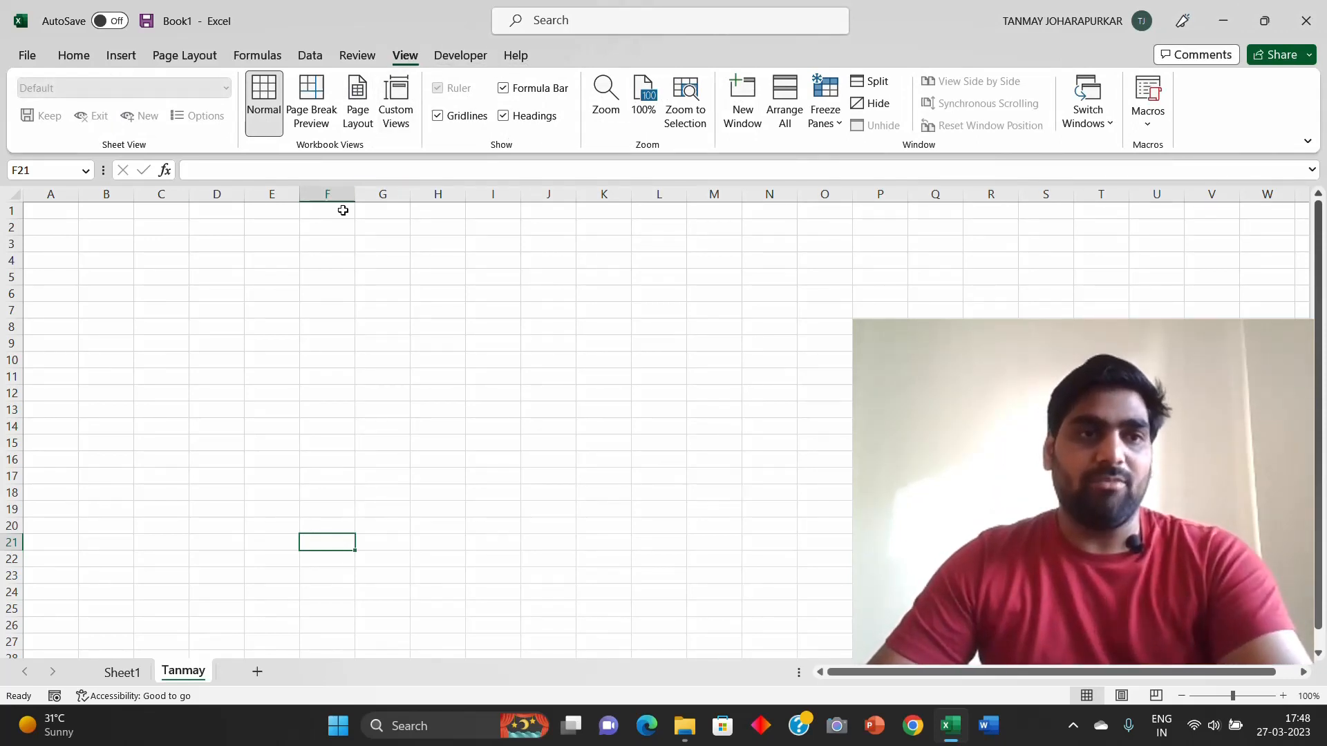
# Step: Examine the cell reference and formula bar for cells A3 and F3 without entering any content
pyautogui.click(71, 246)
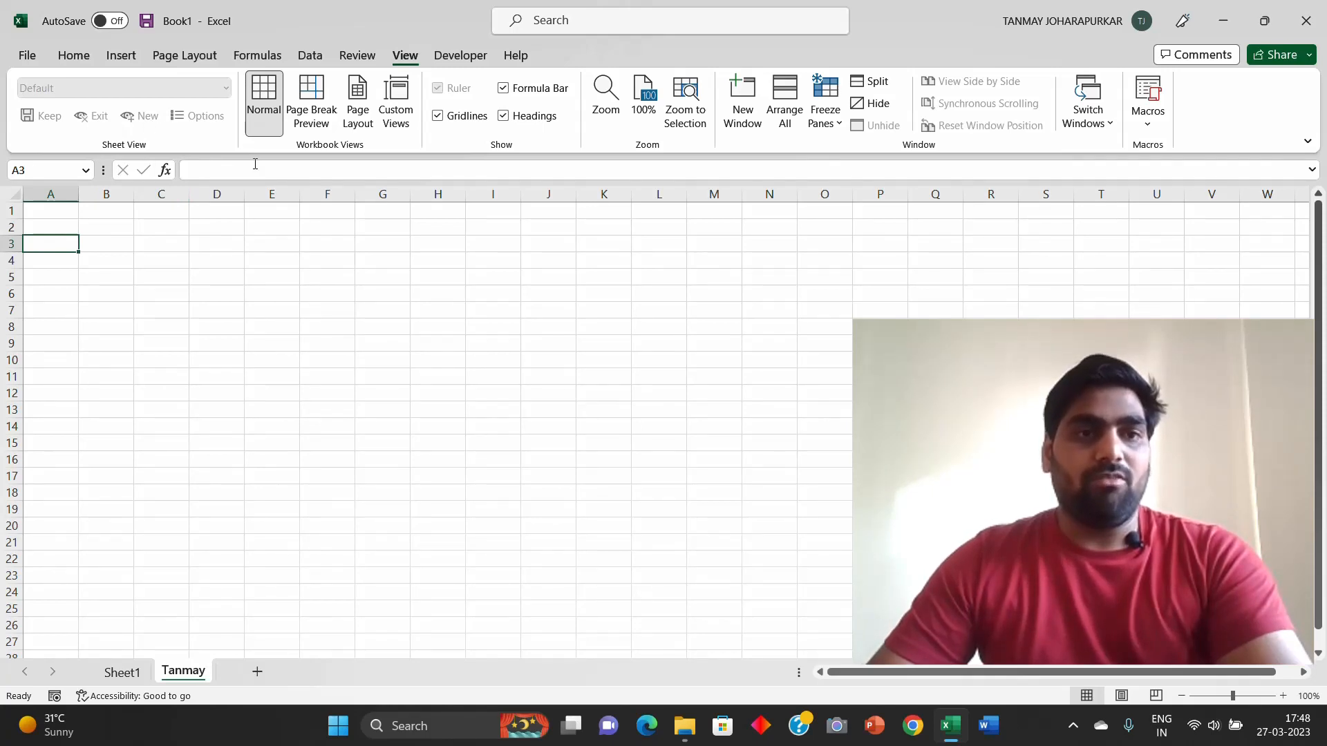
pyautogui.click(332, 171)
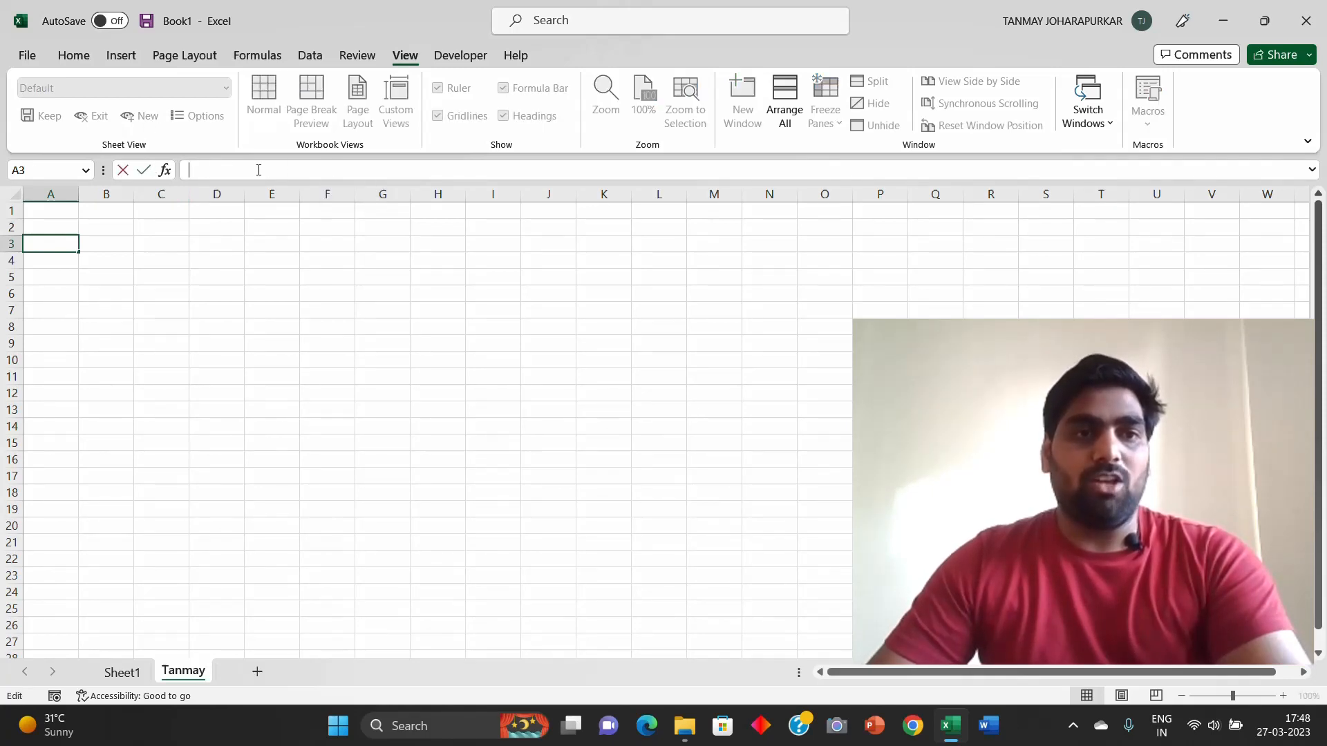
pyautogui.click(312, 241)
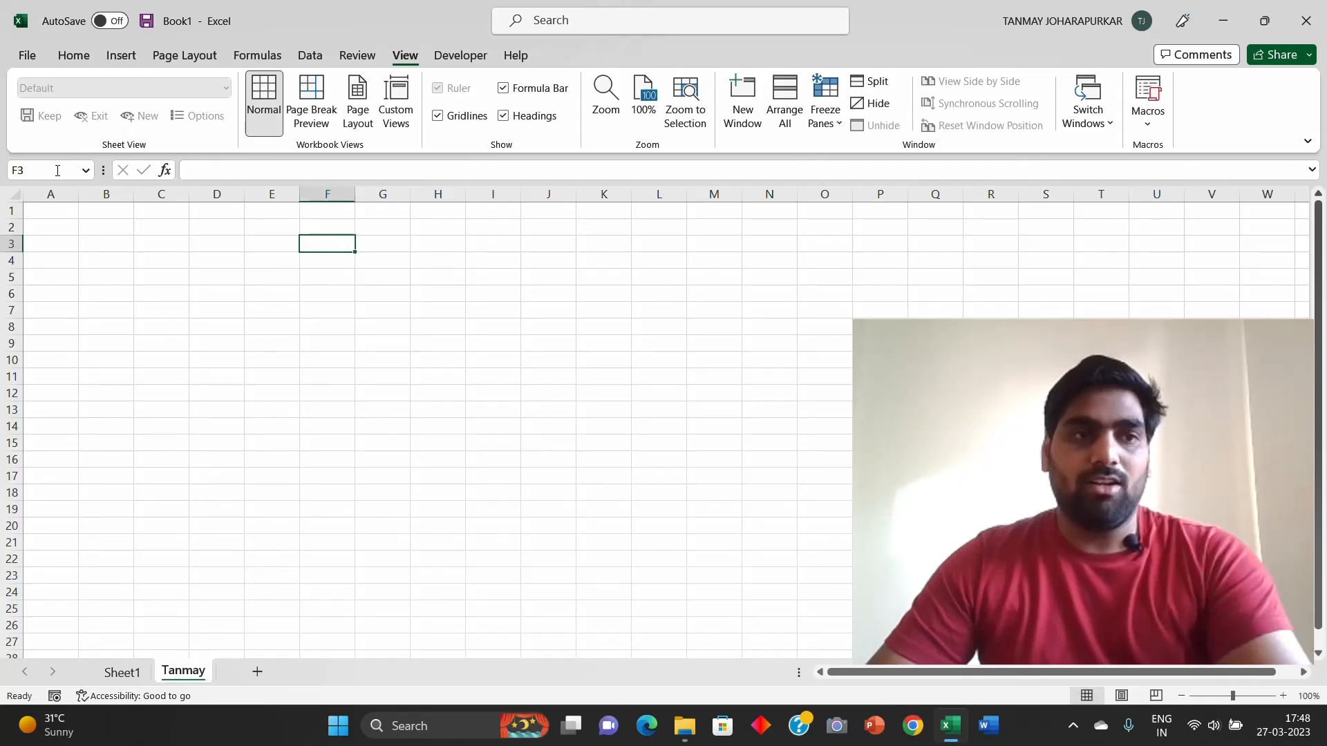
pyautogui.click(201, 171)
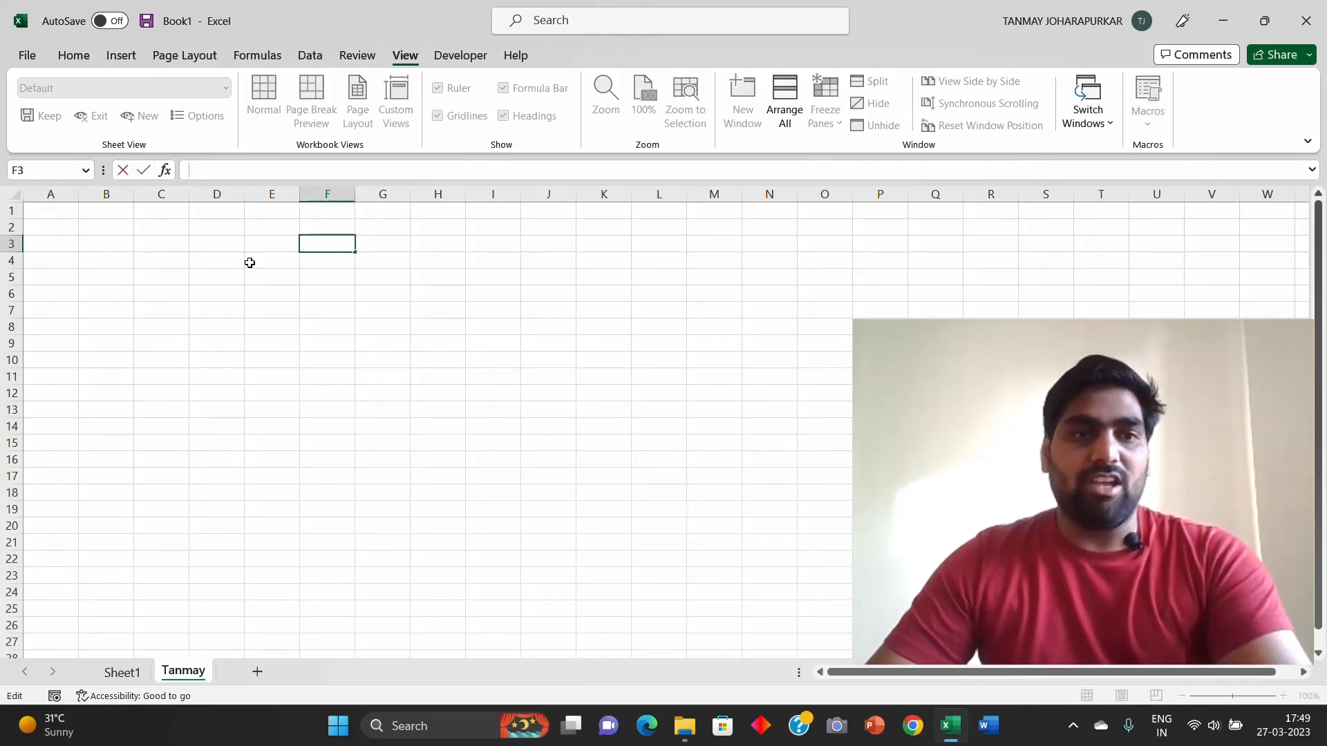
# Step: Select cell A1, the whole of column A, and the whole of row 1 in turn
pyautogui.click(44, 214)
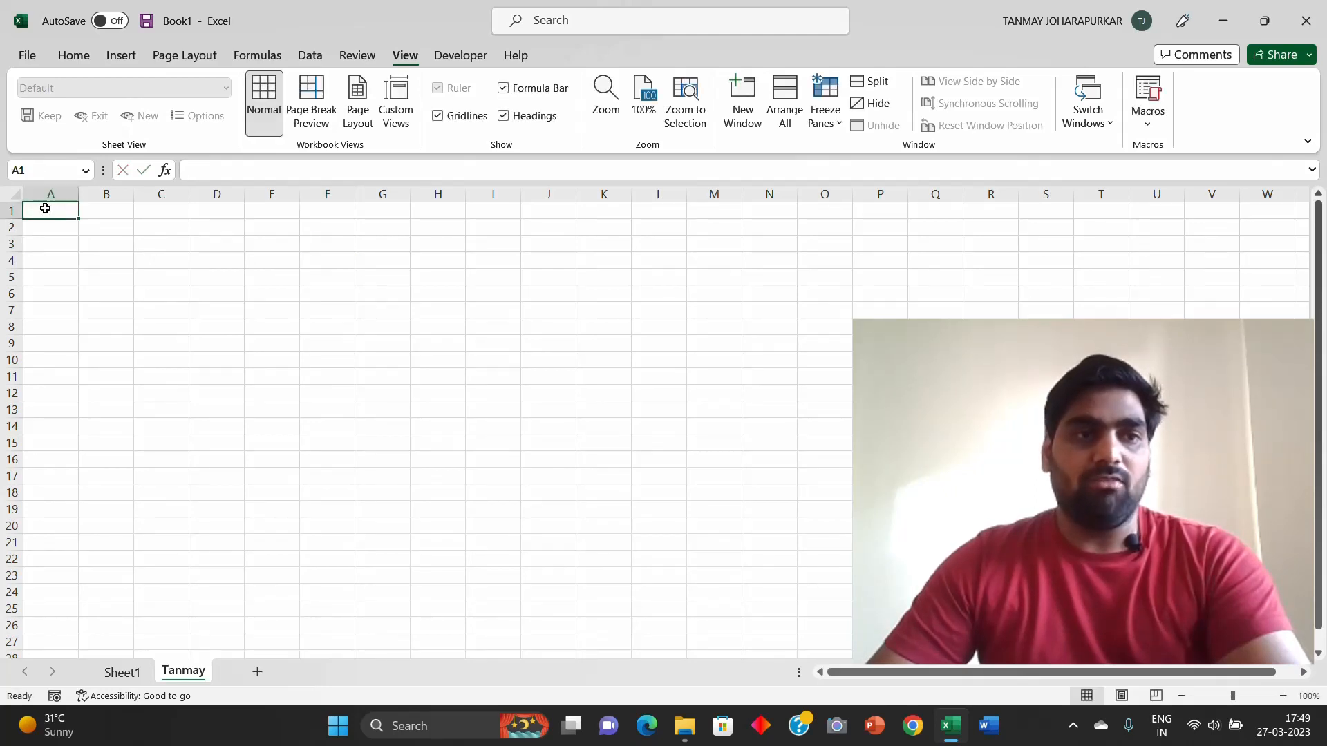
pyautogui.click(51, 191)
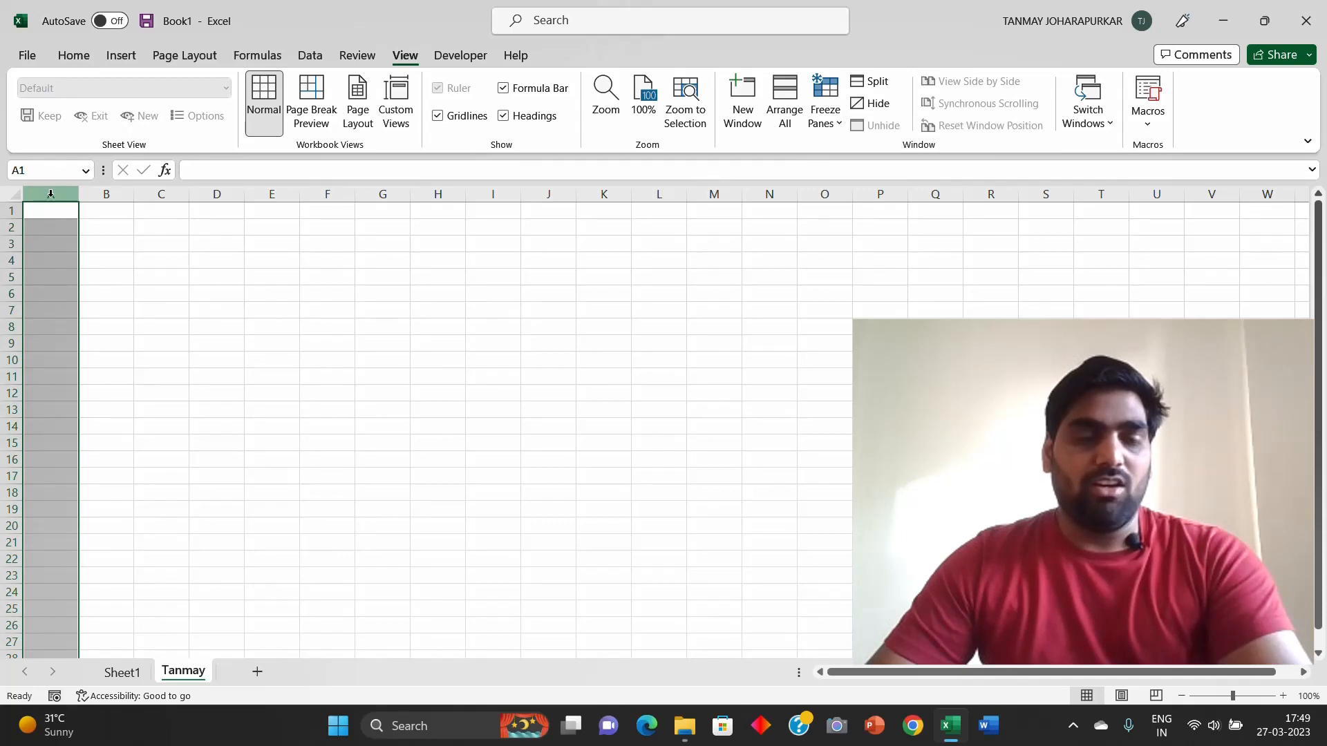
pyautogui.click(10, 211)
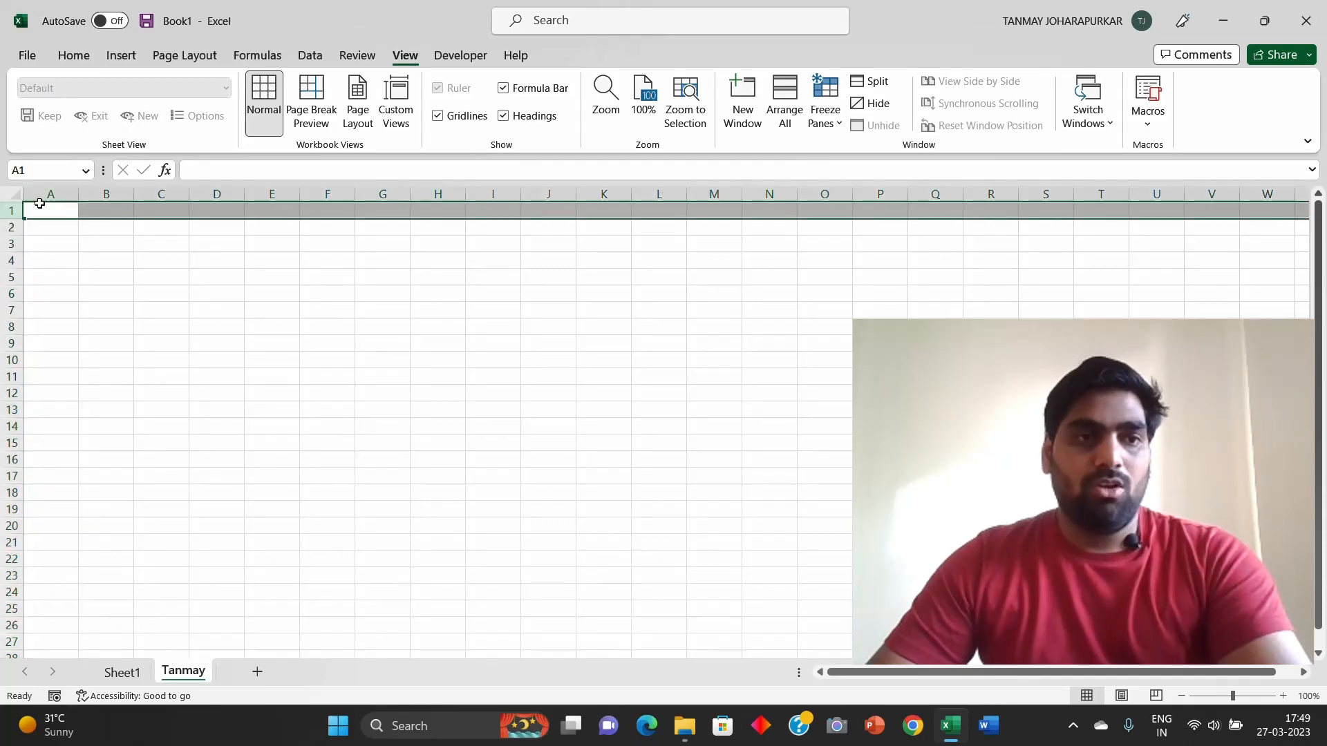
# Step: Examine the cell references in the Name Box for column A and cells B2, C3, D4, D3 and D2
pyautogui.click(38, 194)
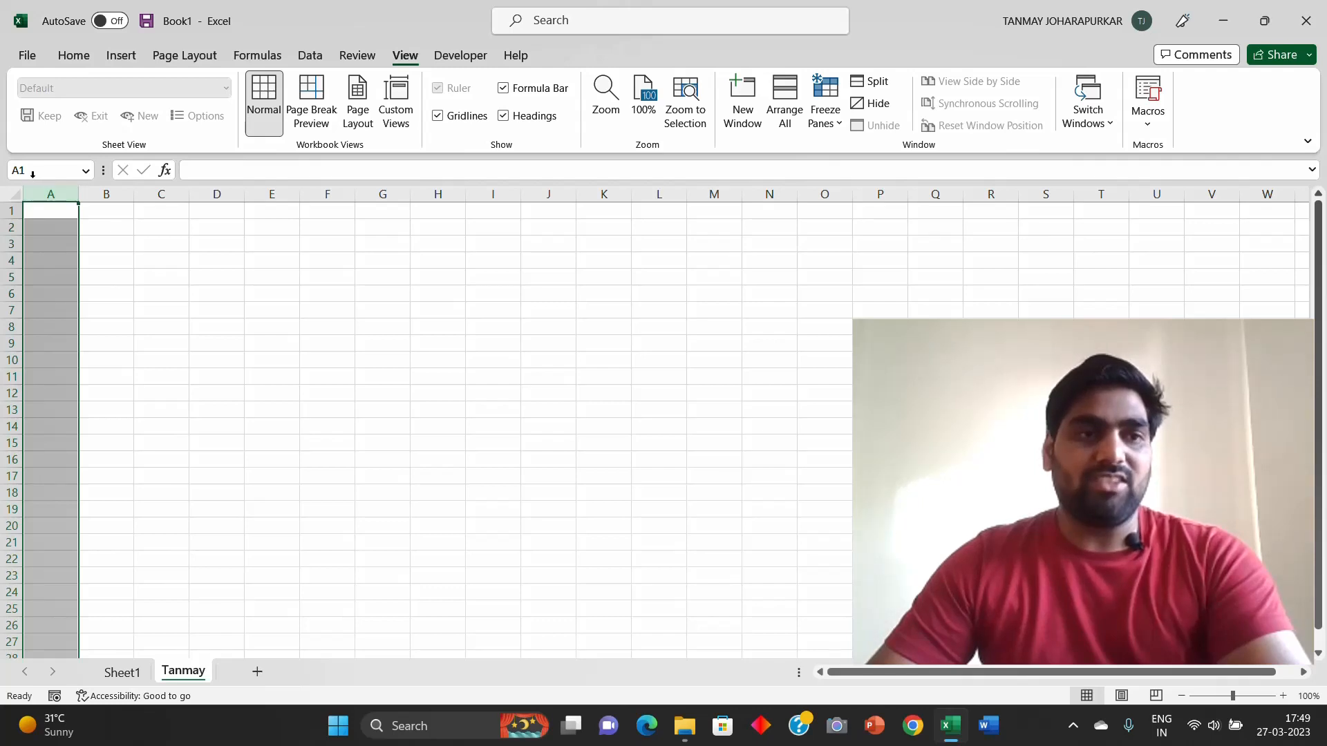
pyautogui.click(96, 227)
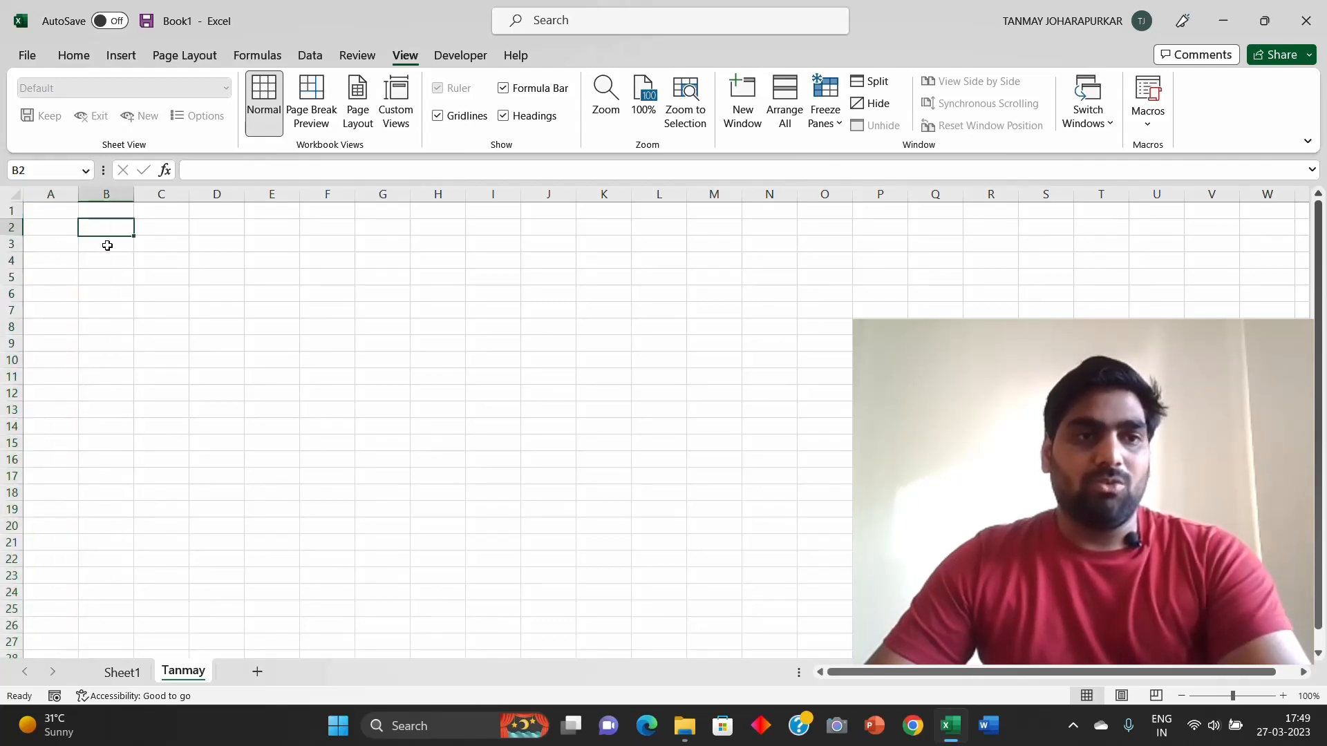
pyautogui.click(160, 249)
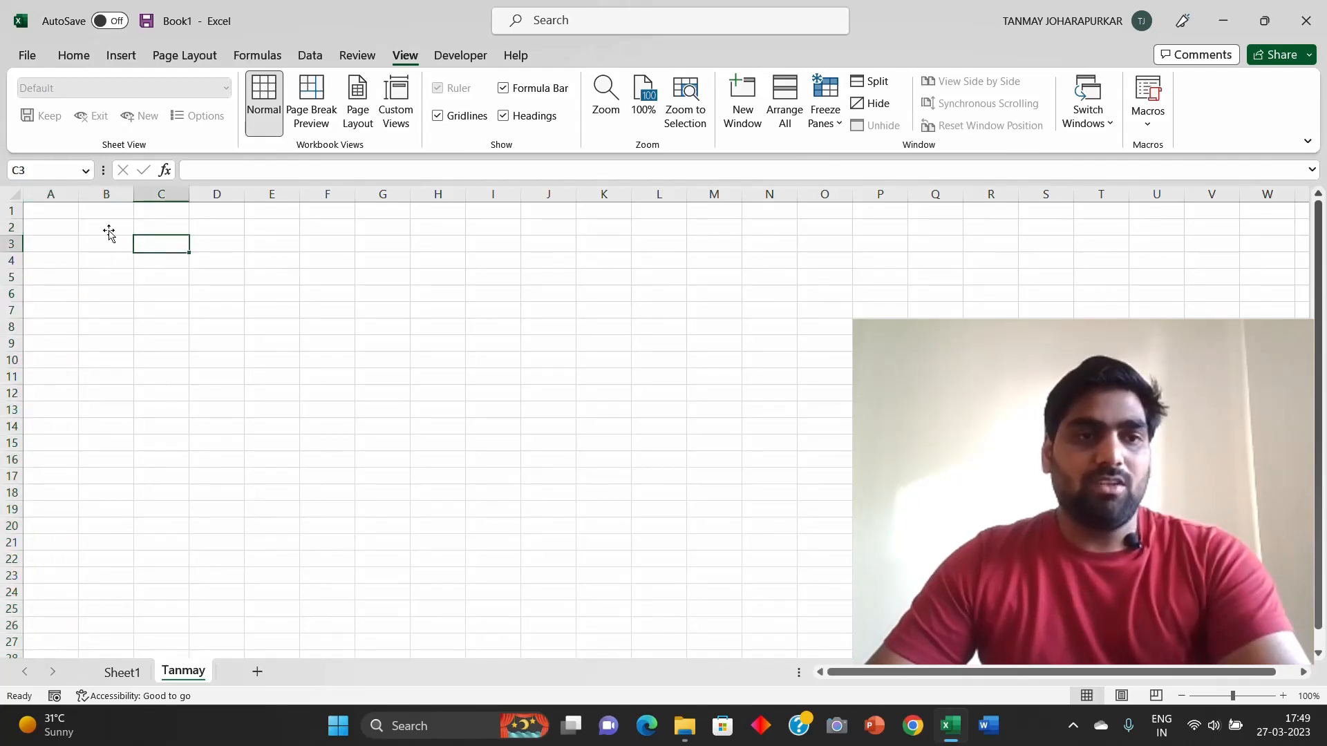
pyautogui.click(213, 260)
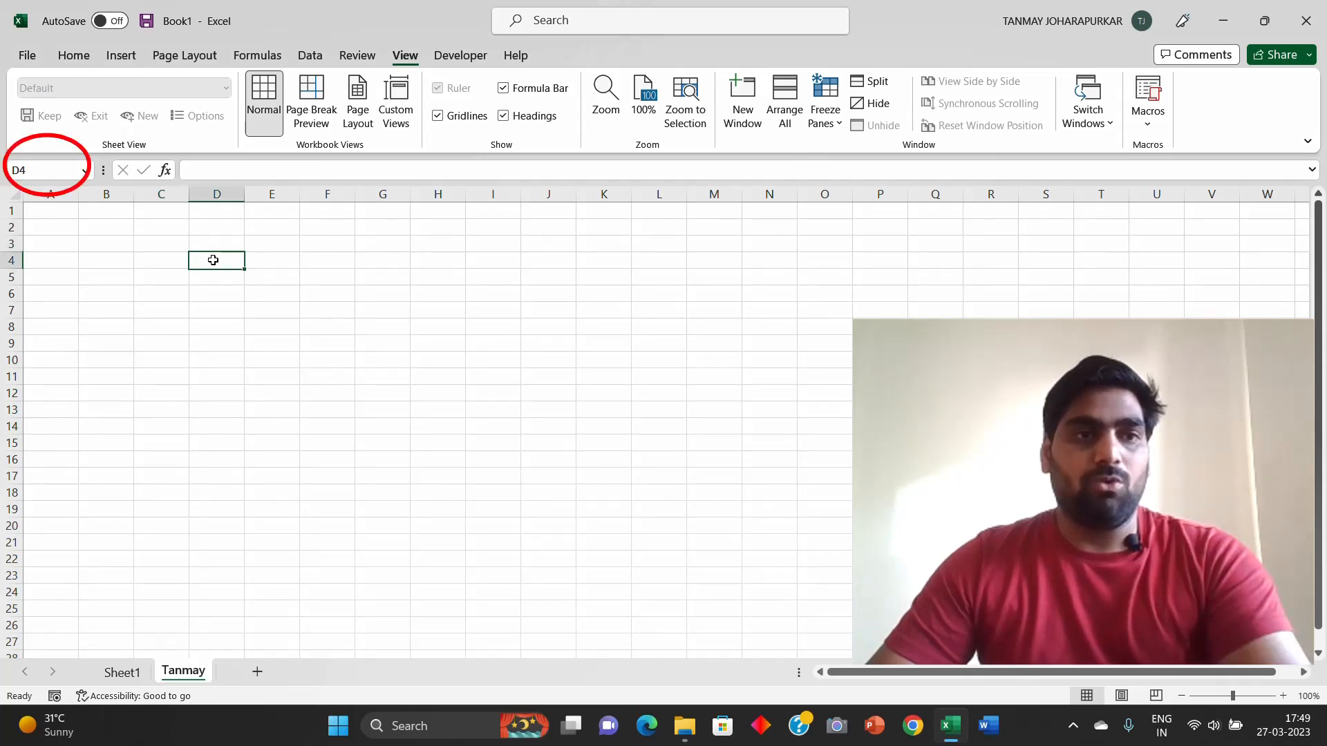
pyautogui.click(217, 241)
pyautogui.click(216, 227)
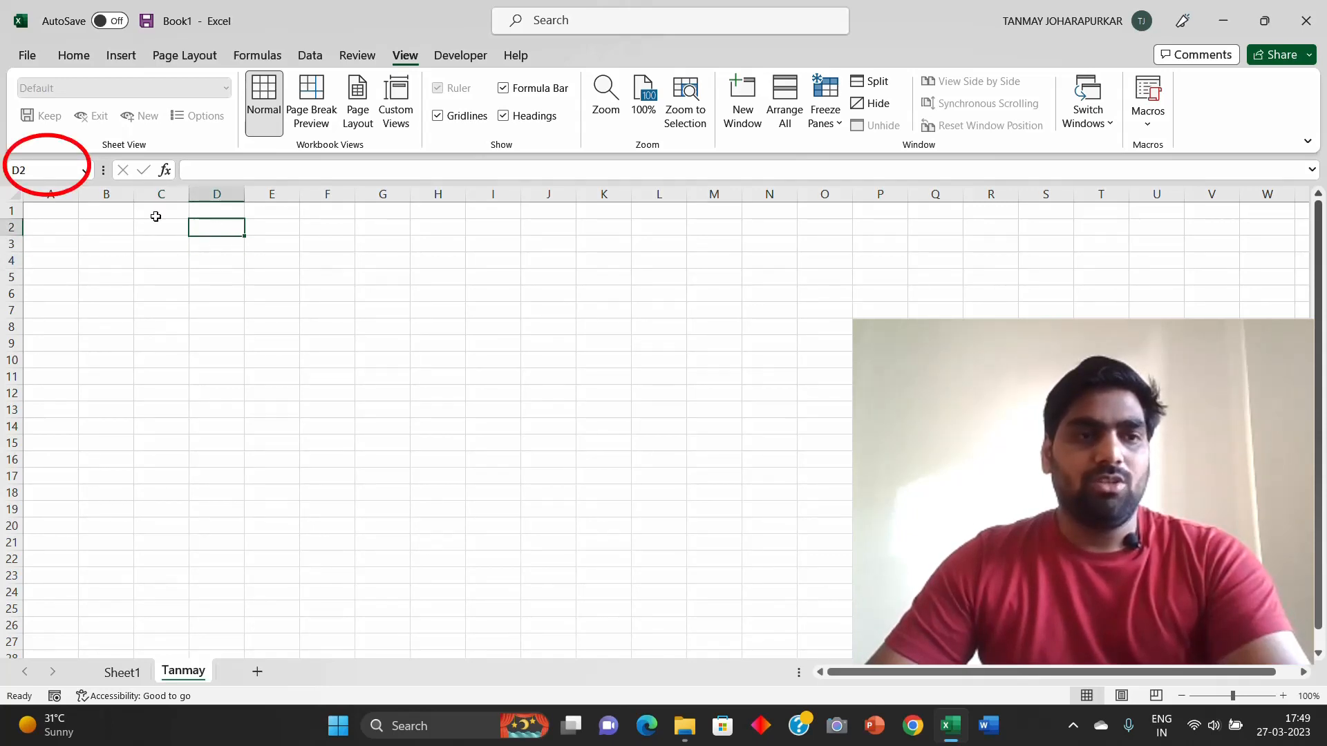
pyautogui.click(62, 173)
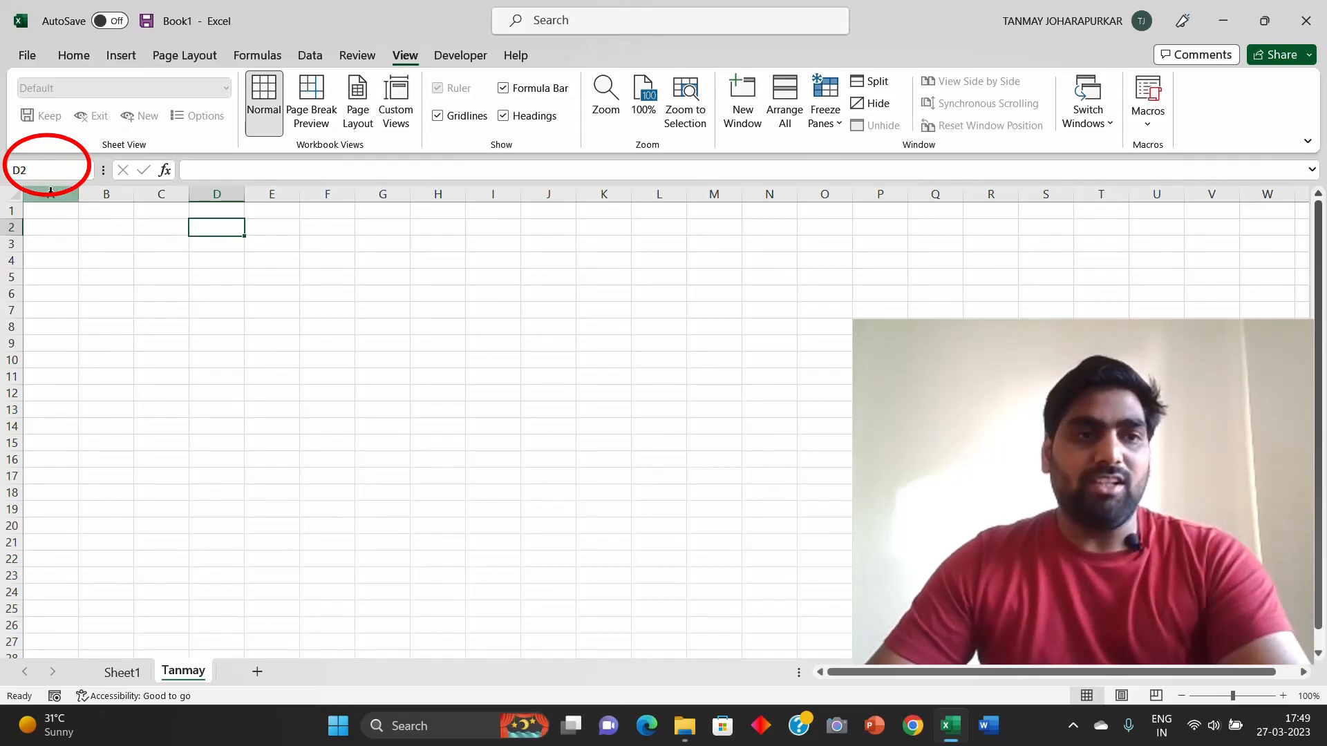
# Step: From cell A1, jump to the sheet's last column and back, and to its last row and back twice
pyautogui.click(51, 216)
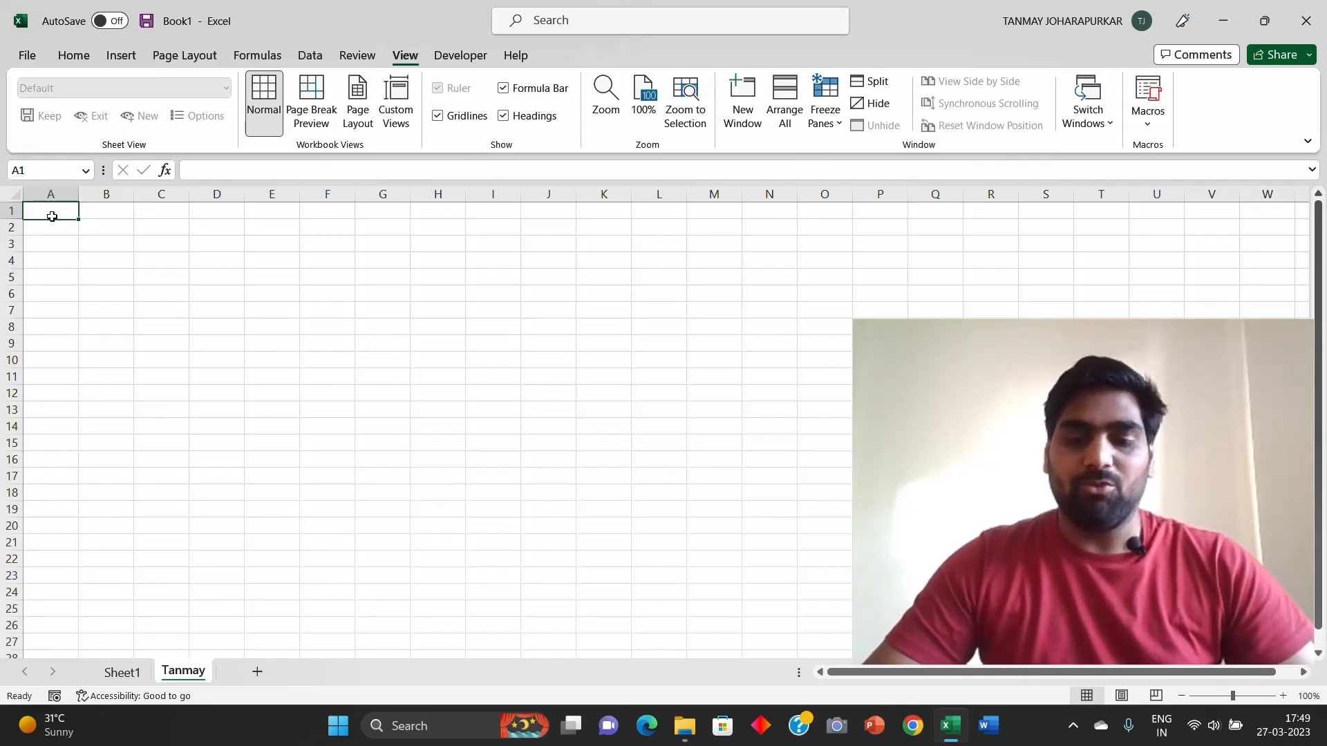
pyautogui.hotkey('ctrl', 'Right')
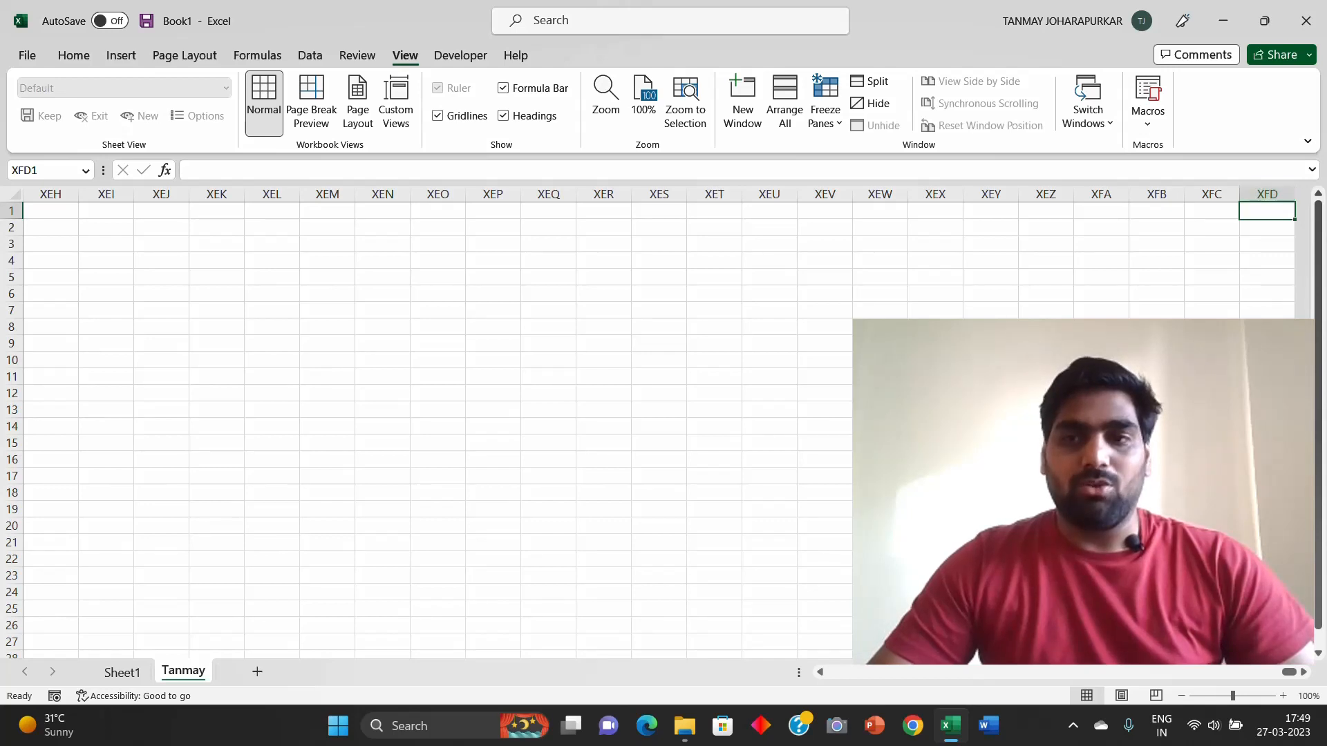
pyautogui.hotkey('ctrl', 'Left')
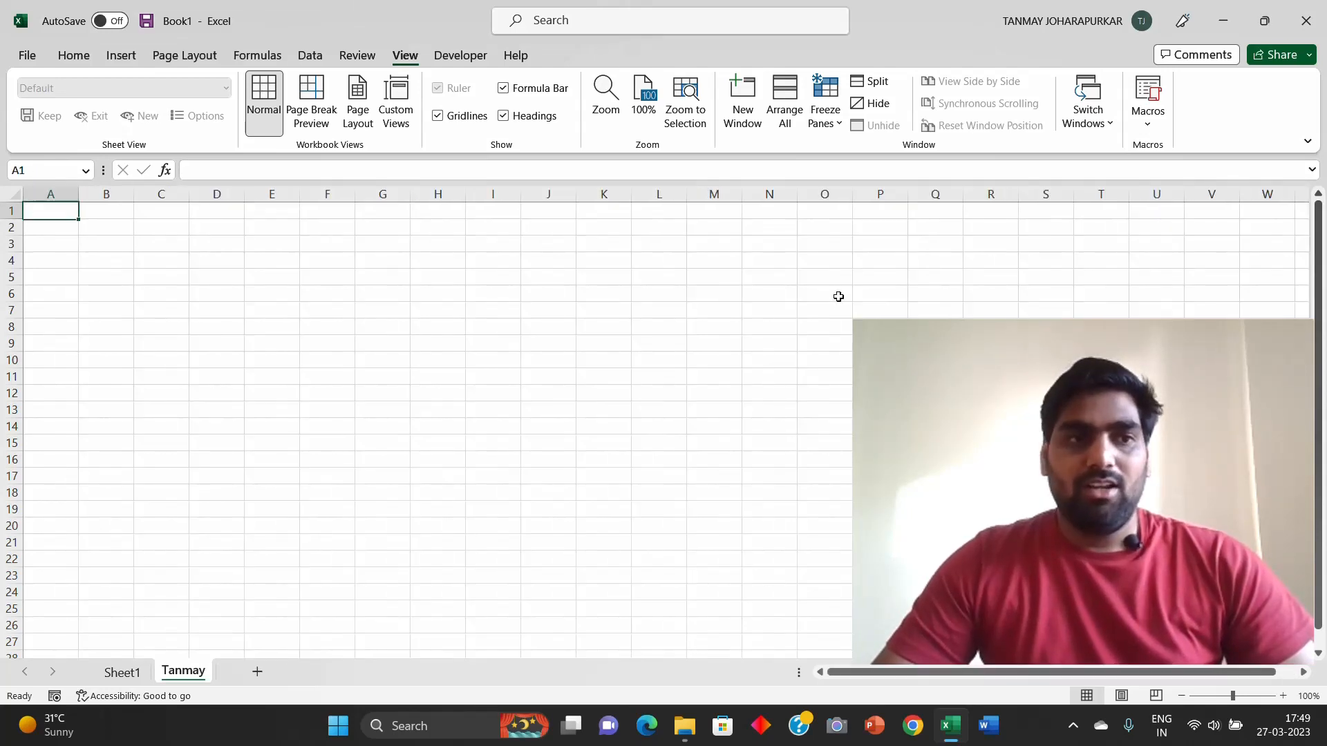
pyautogui.hotkey('ctrl', 'Down')
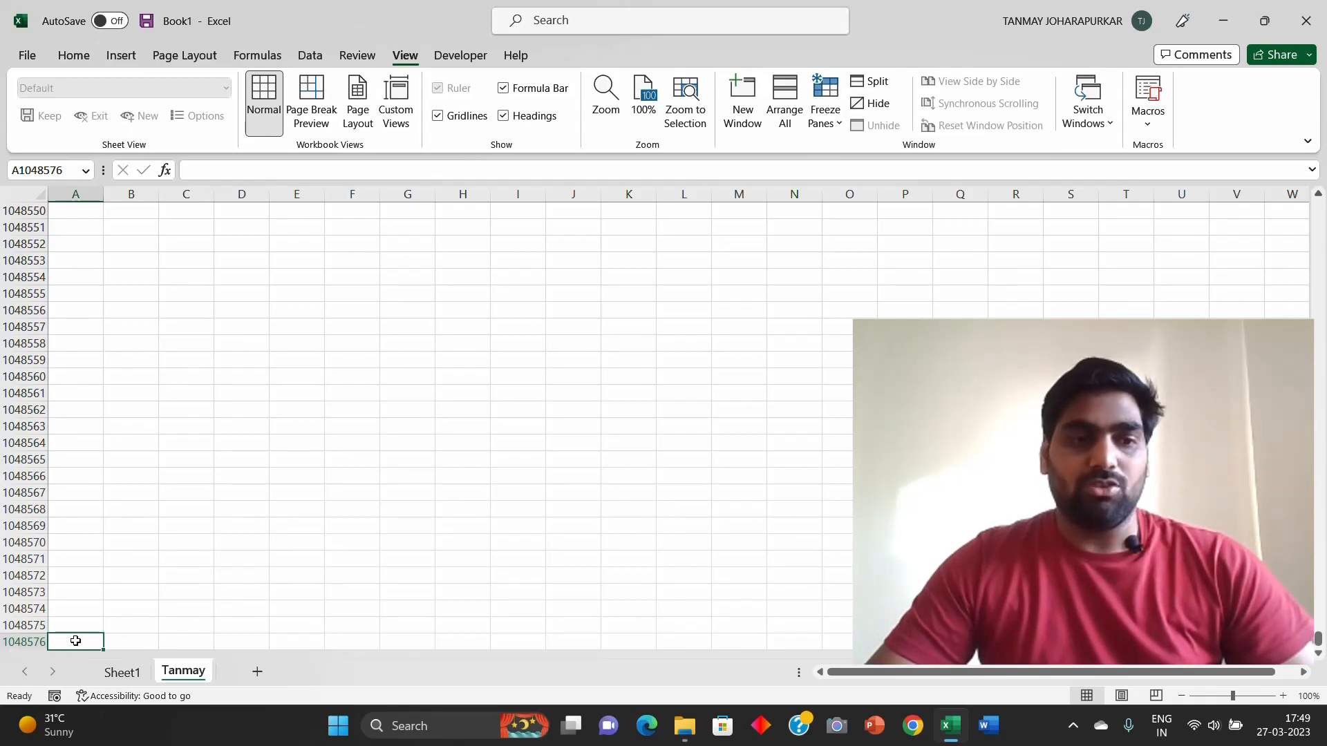
pyautogui.hotkey('ctrl', 'Up')
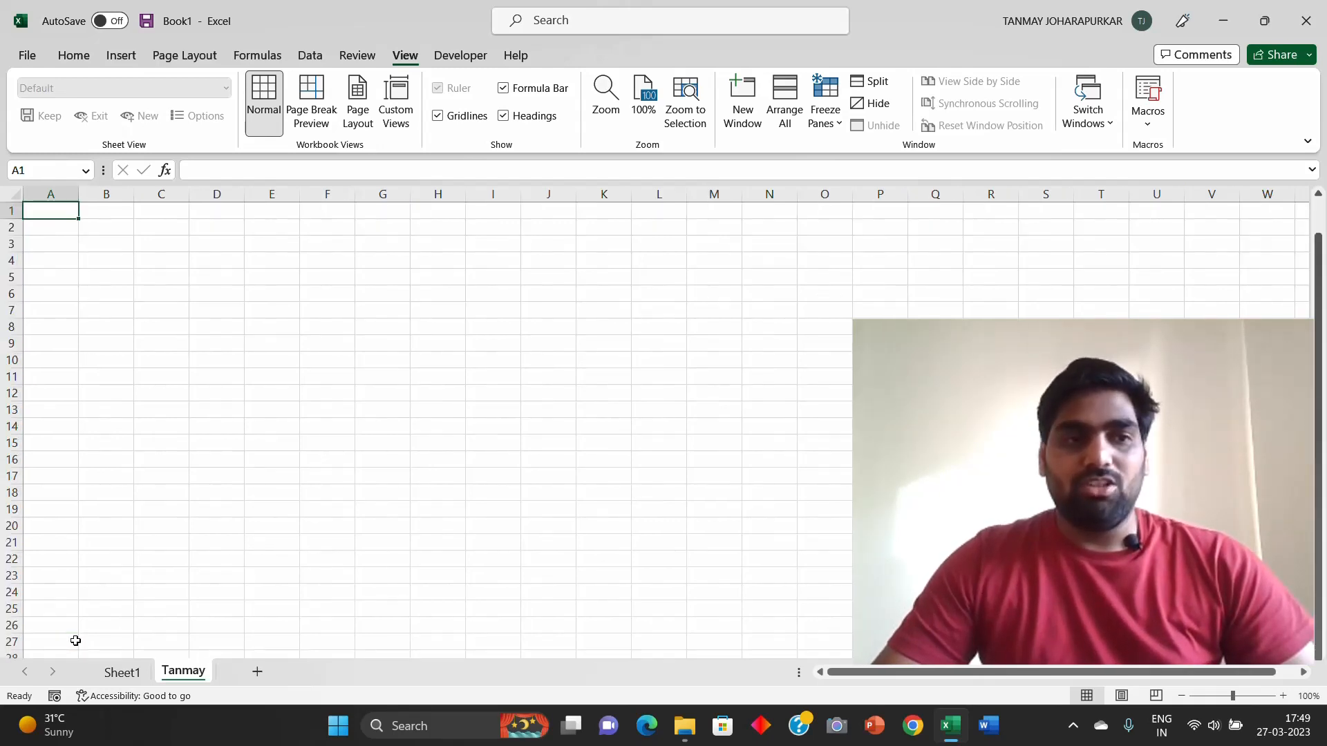
pyautogui.hotkey('ctrl', 'Down')
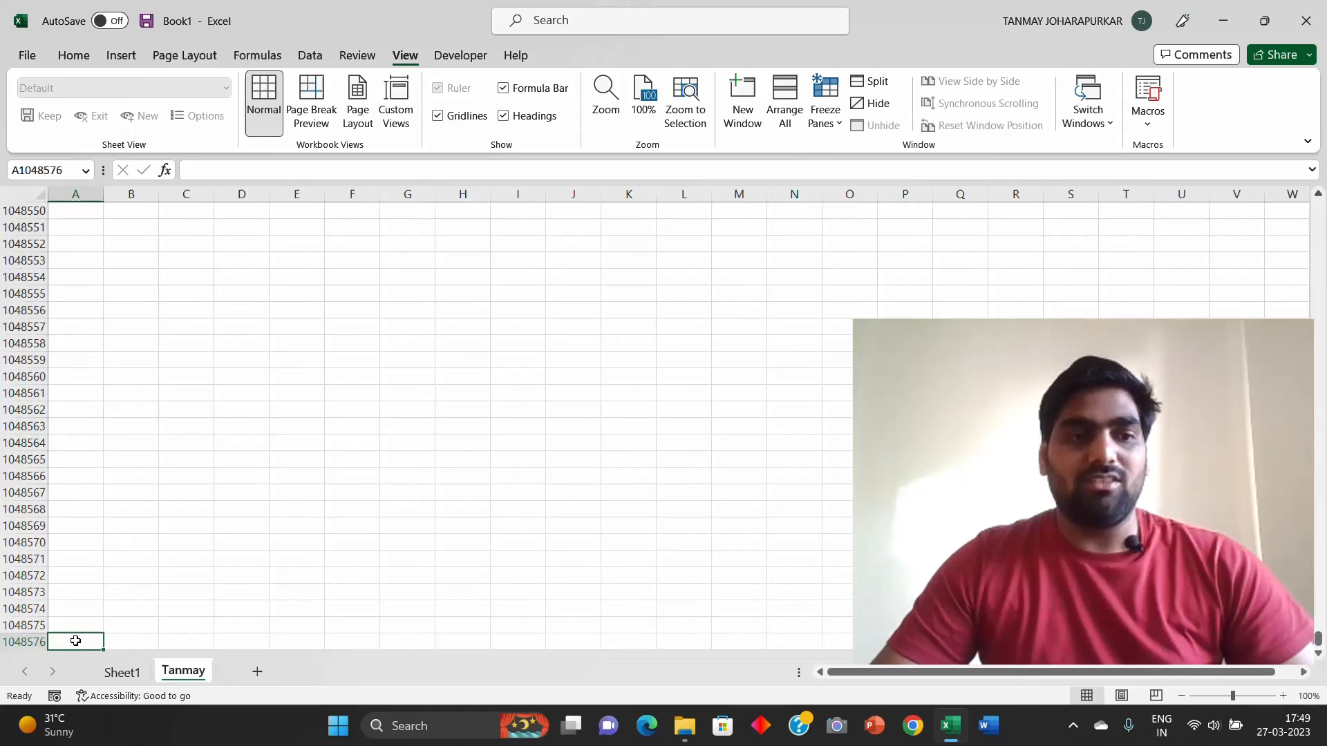
pyautogui.hotkey('ctrl', 'Up')
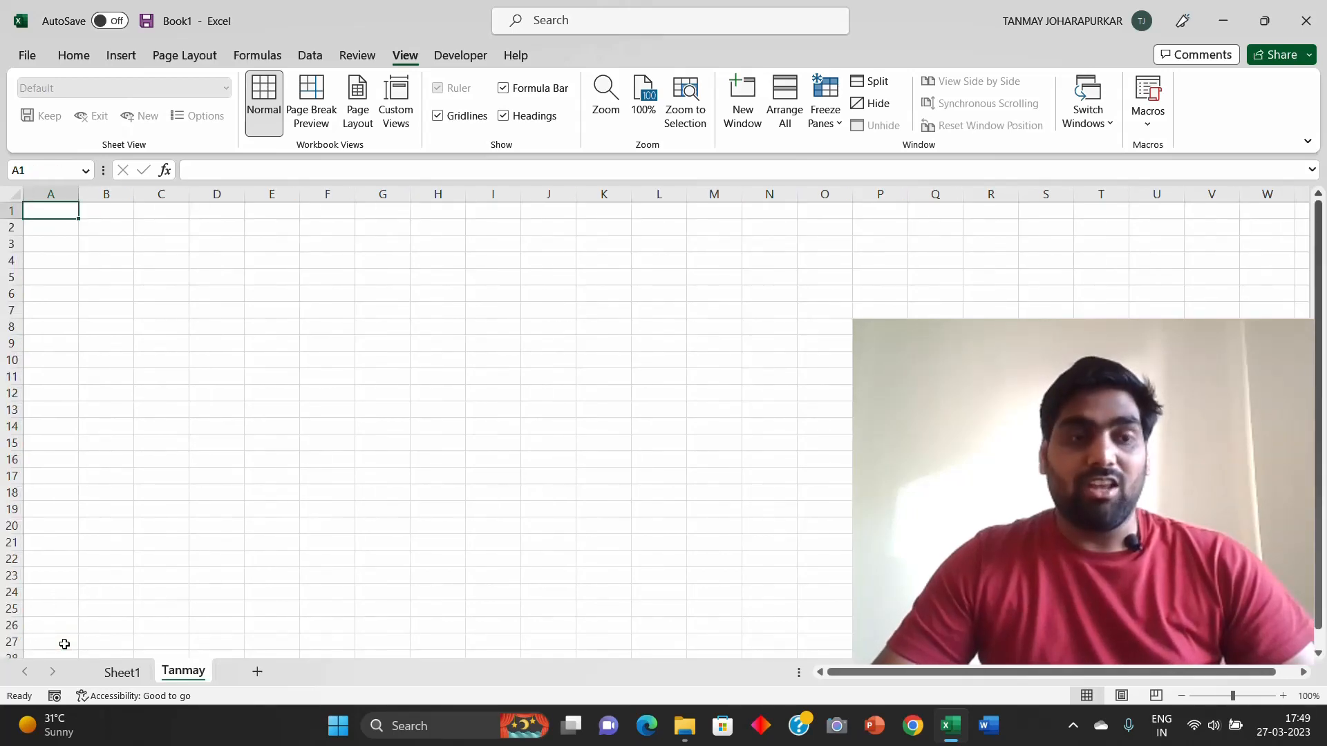
# Step: Travel from A1 to the bottom of column A, across to the last column, up to row 1, and back to A1
pyautogui.hotkey('ctrl', 'Down')
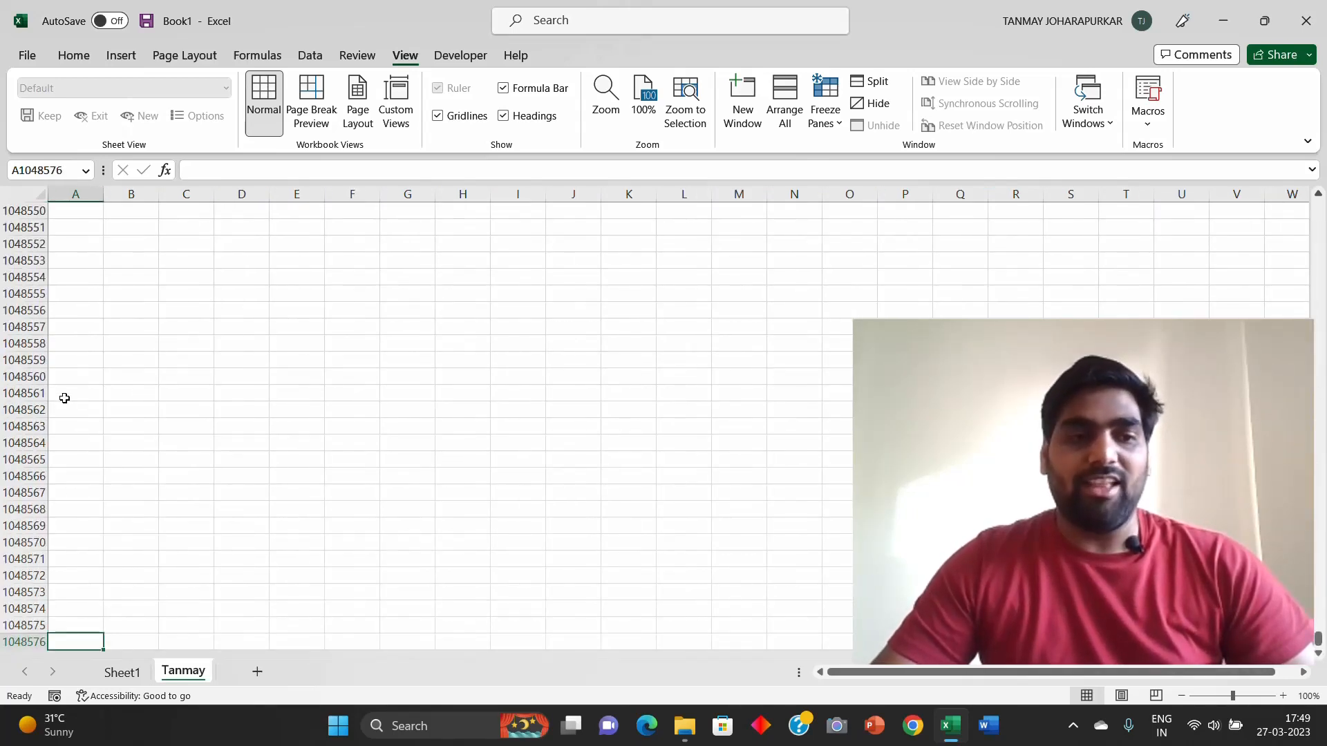
pyautogui.click(76, 225)
pyautogui.press('Up')
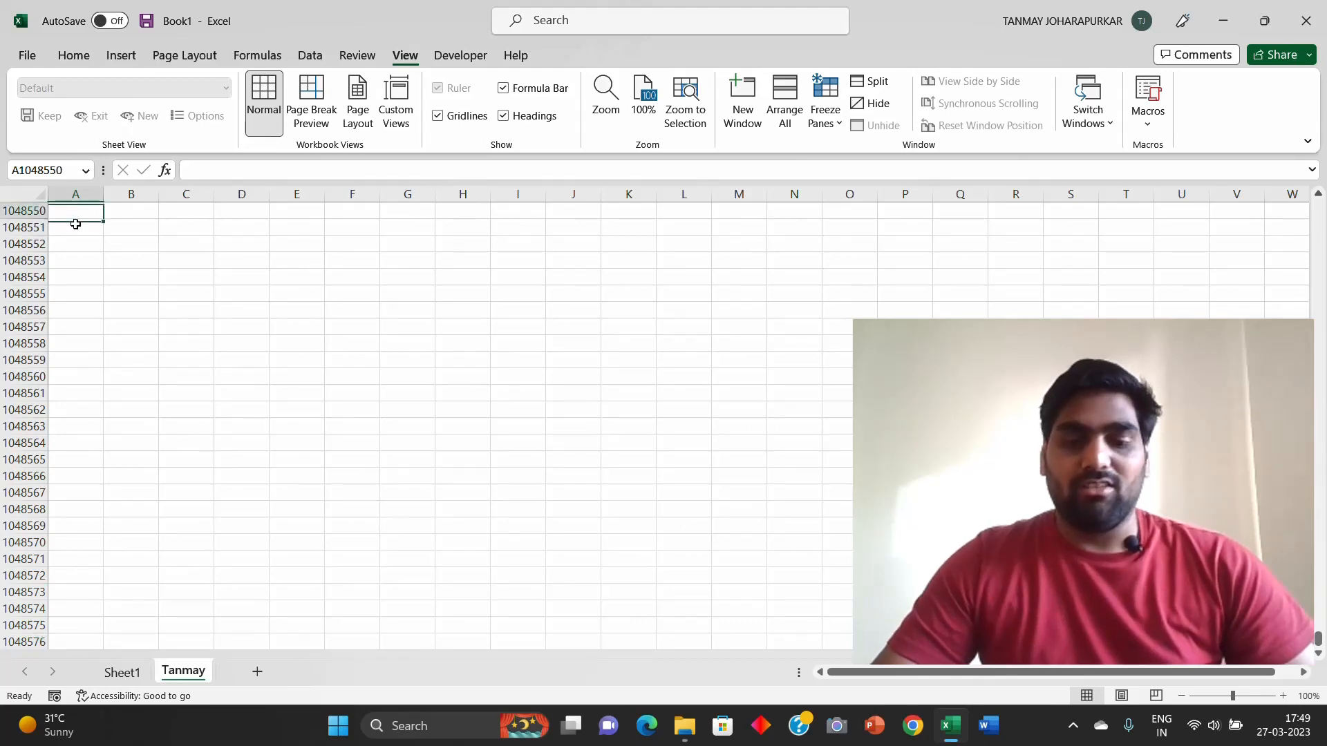
pyautogui.hotkey('ctrl', 'Right')
pyautogui.hotkey('ctrl', 'Up')
pyautogui.press('Left')
pyautogui.press('Left')
pyautogui.press('Left')
pyautogui.press('Left')
pyautogui.press('Left')
pyautogui.press('Left')
pyautogui.press('Left')
pyautogui.press('Left')
pyautogui.press('Left')
pyautogui.press('Left')
pyautogui.press('Left')
pyautogui.press('Left')
pyautogui.press('Left')
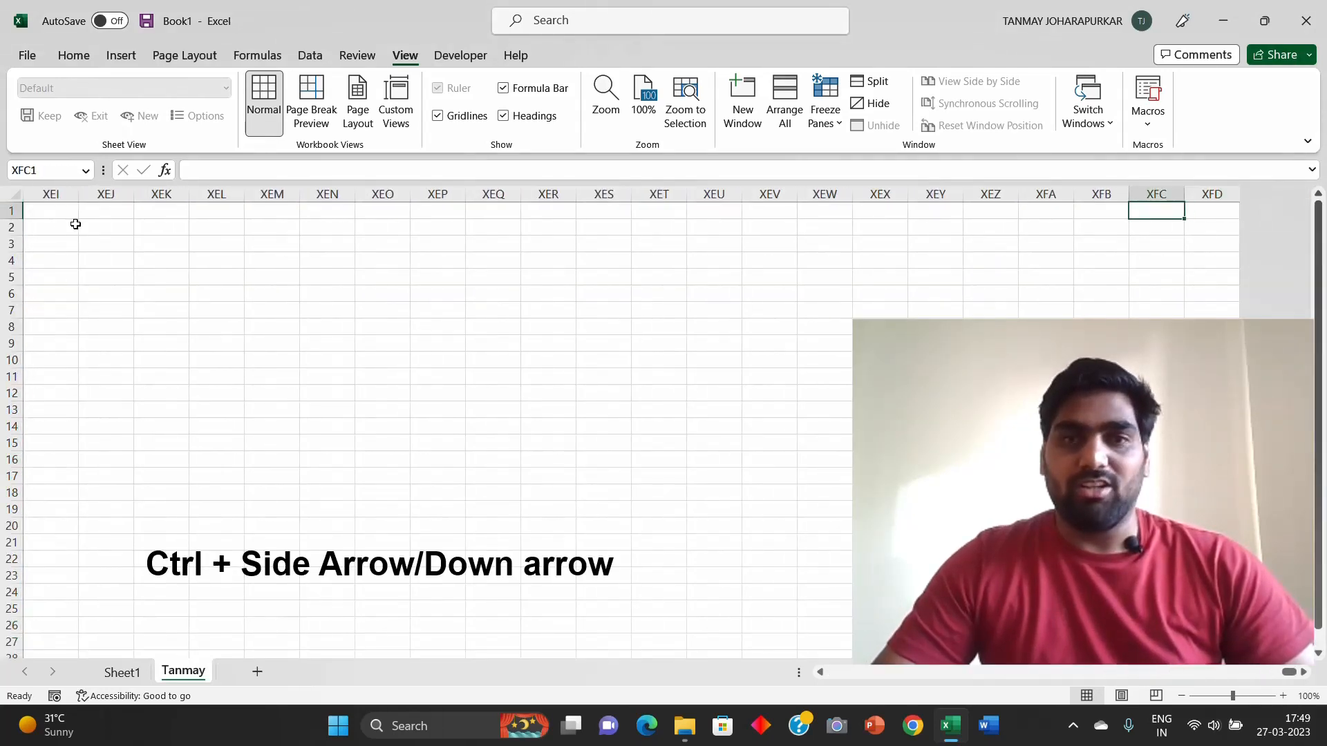
pyautogui.hotkey('ctrl', 'Left')
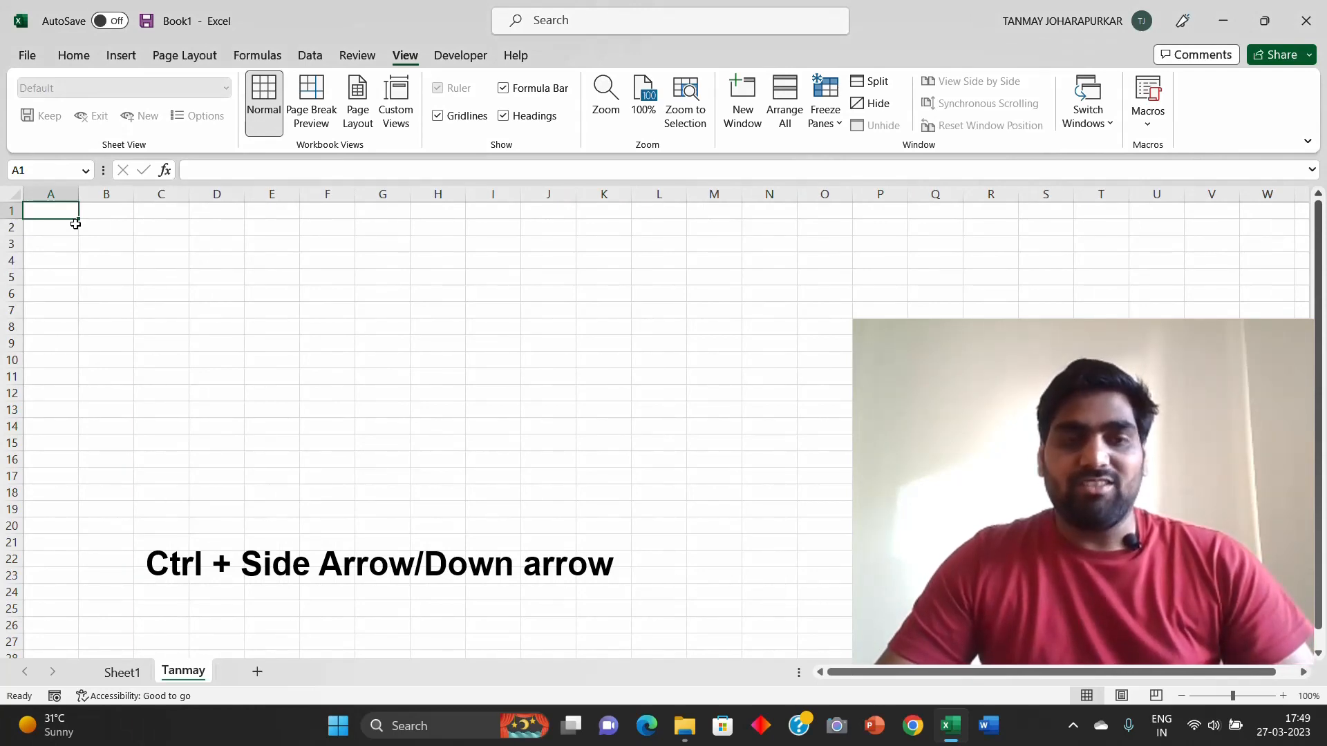
# Step: Jump from A1 through the sheet's far corners XFD1, XFD1048576 and A1048576, and return to A1
pyautogui.hotkey('ctrl', 'Right')
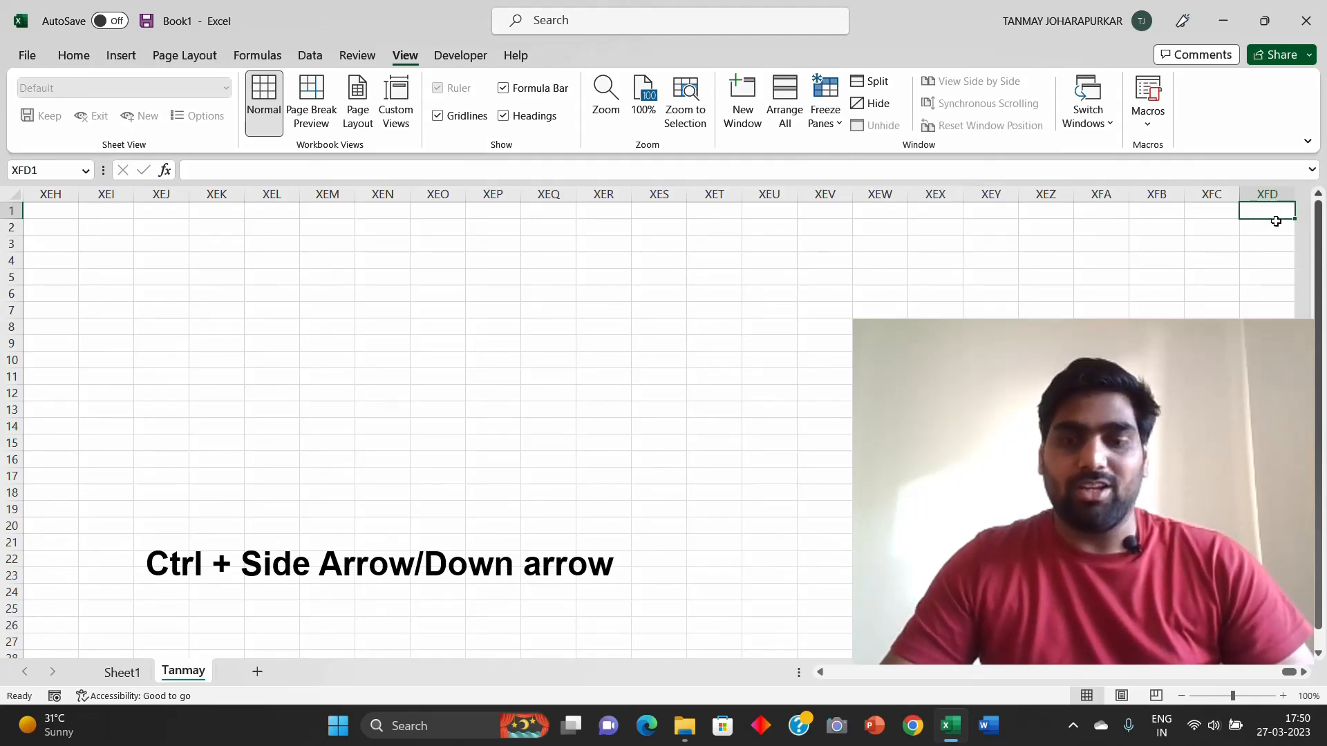
pyautogui.hotkey('ctrl', 'Down')
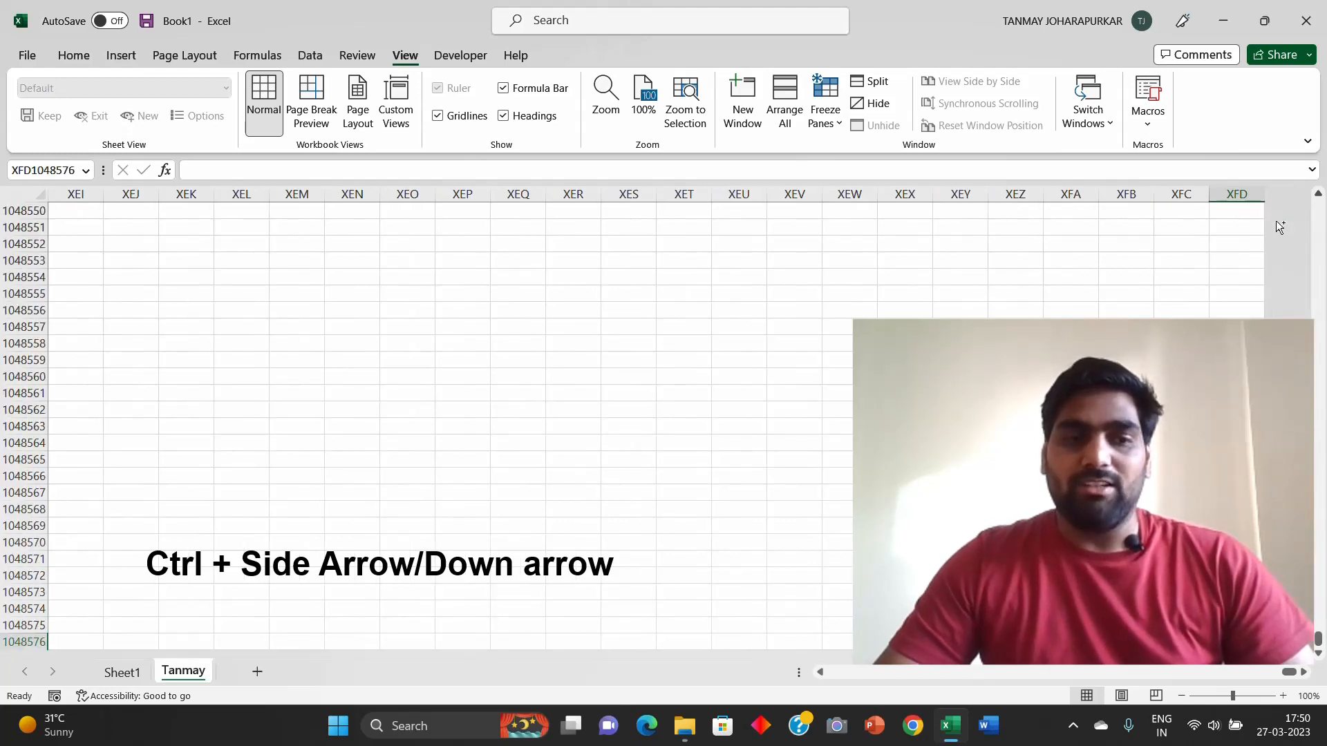
pyautogui.hotkey('ctrl', 'Left')
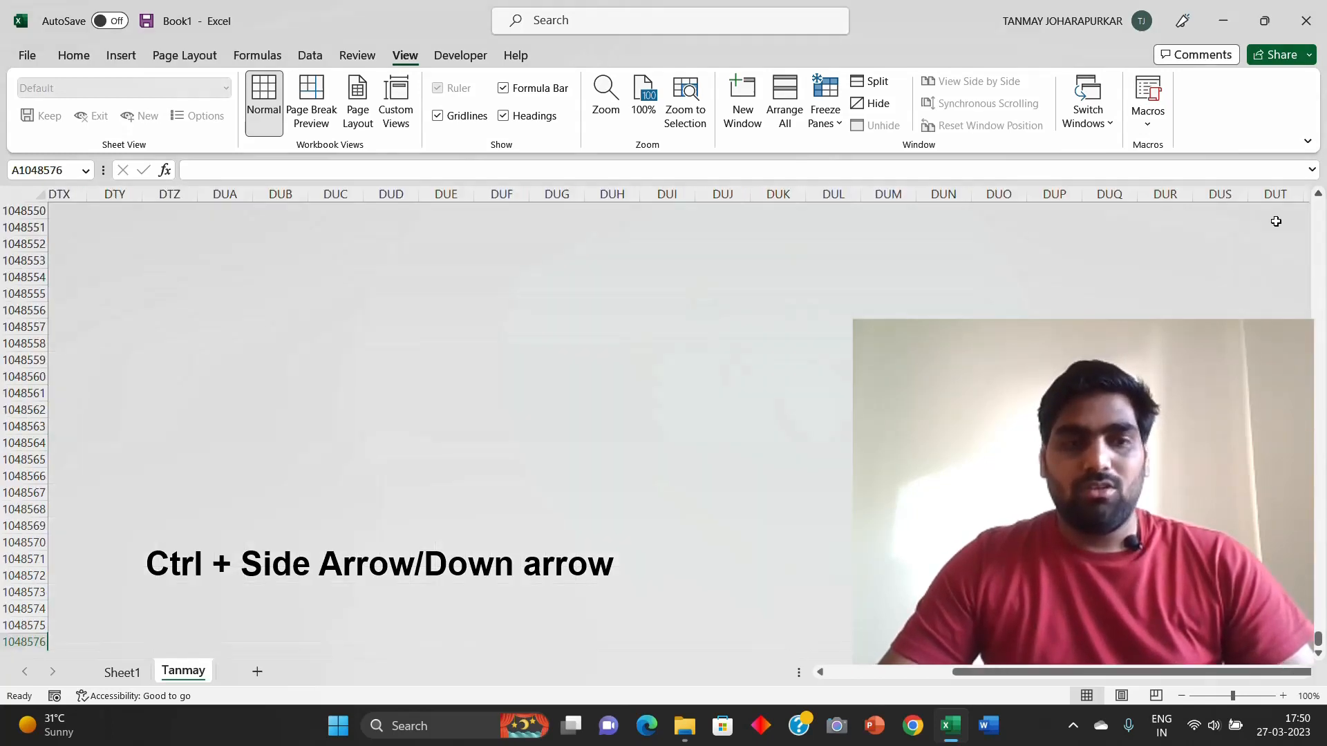
pyautogui.click(1276, 221)
pyautogui.hotkey('ctrl', 'Up')
pyautogui.hotkey('ctrl', 'Left')
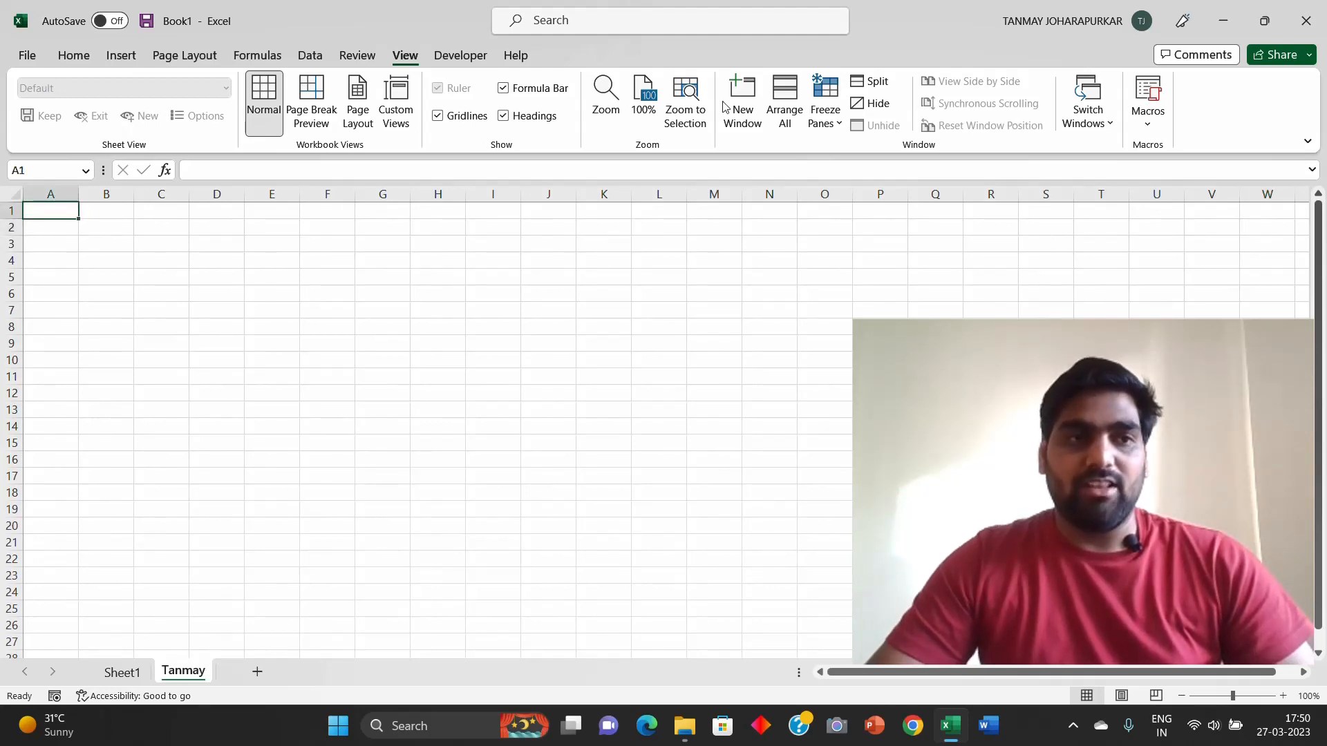
pyautogui.press('Down')
pyautogui.press('Down')
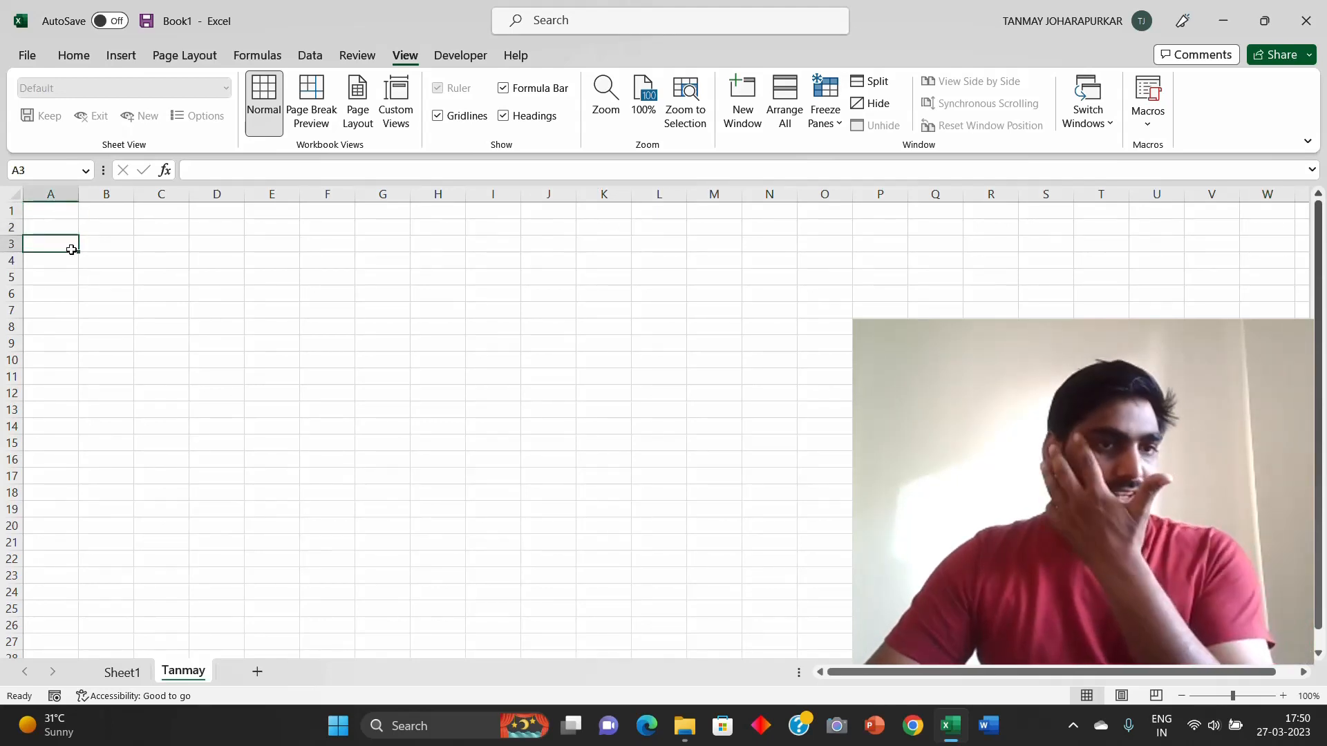
pyautogui.hotkey('ctrl', 'Up')
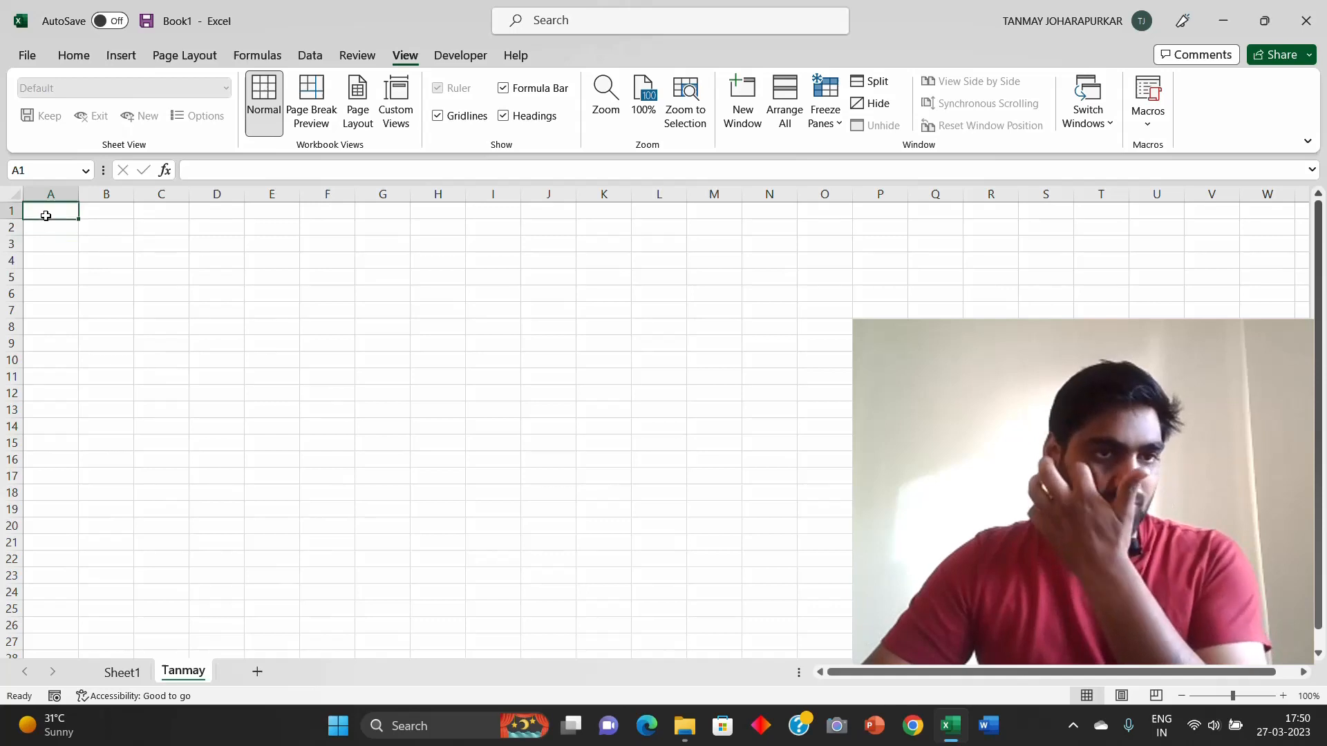
pyautogui.click(103, 229)
pyautogui.click(129, 298)
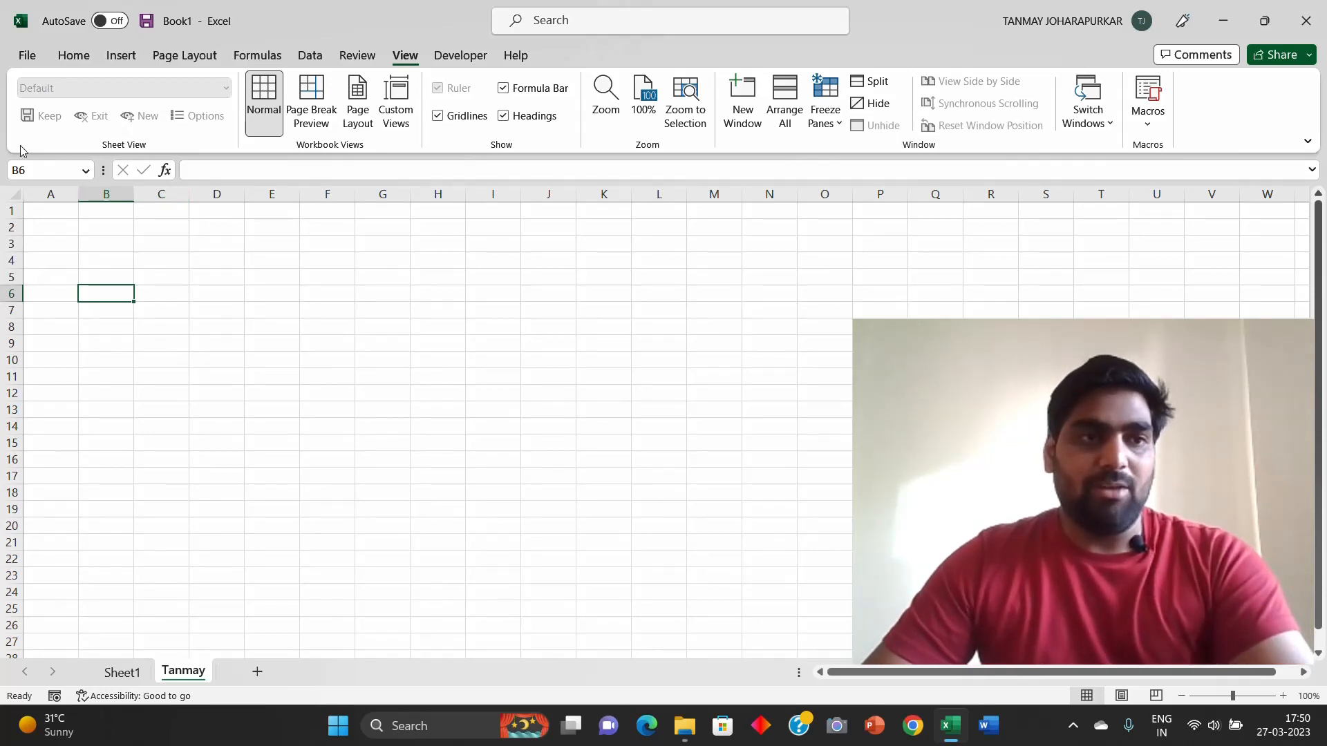
pyautogui.click(44, 215)
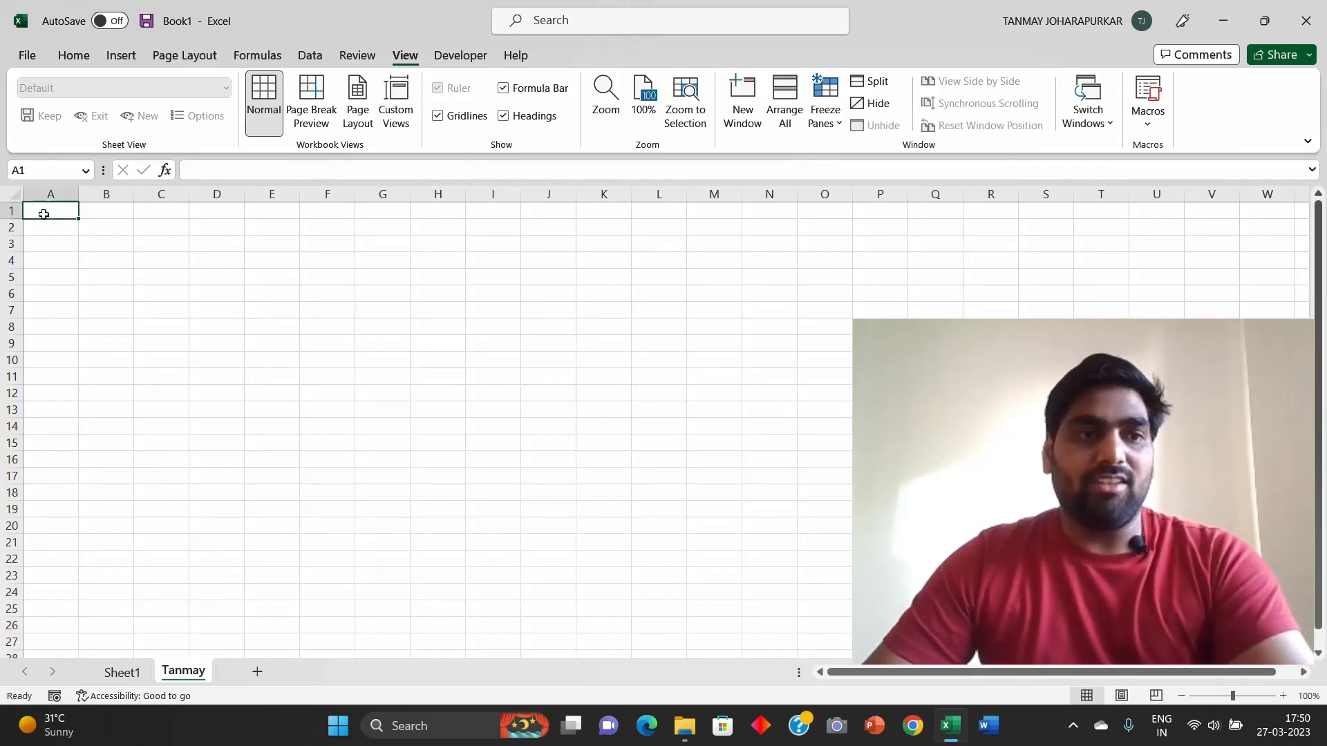
# Step: Enter 5000 in cell B2 and 7000 in cell B3, selecting each filled cell to check its reference
pyautogui.click(124, 220)
pyautogui.write('5000')
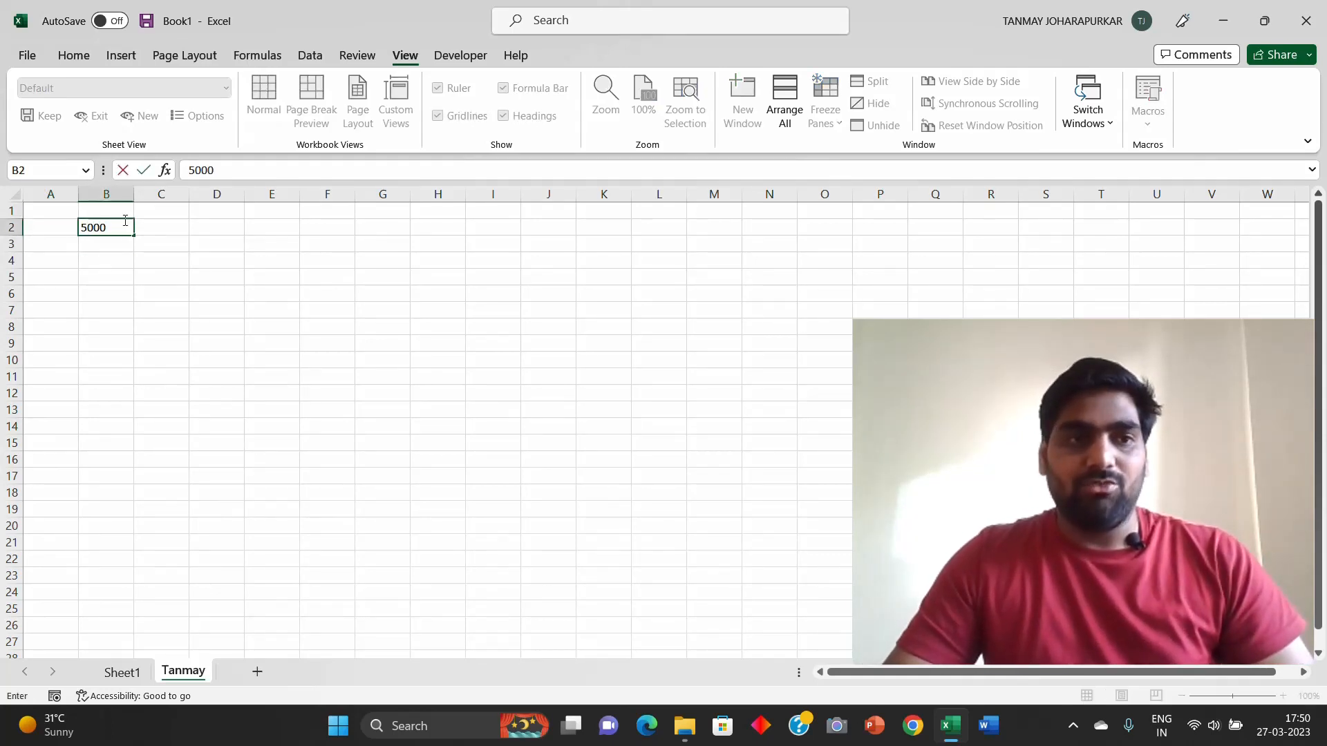
pyautogui.press('Tab')
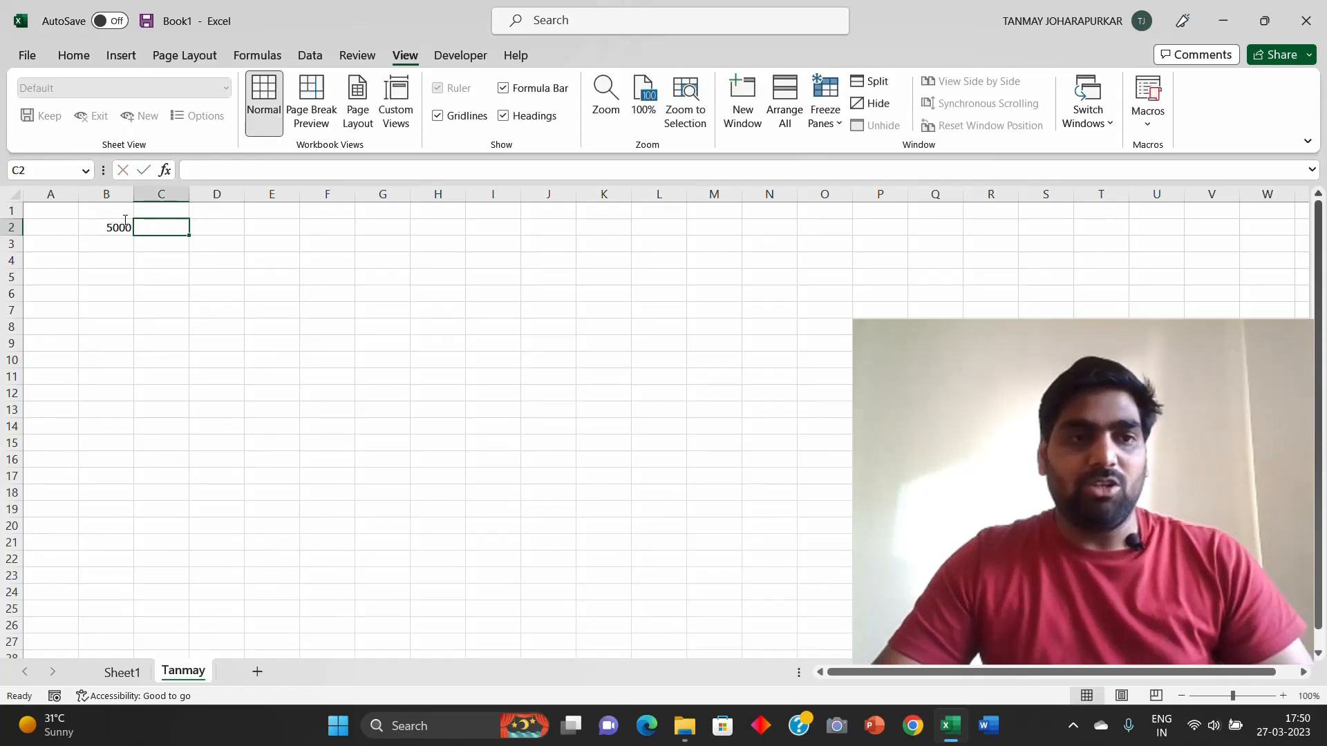
pyautogui.click(124, 220)
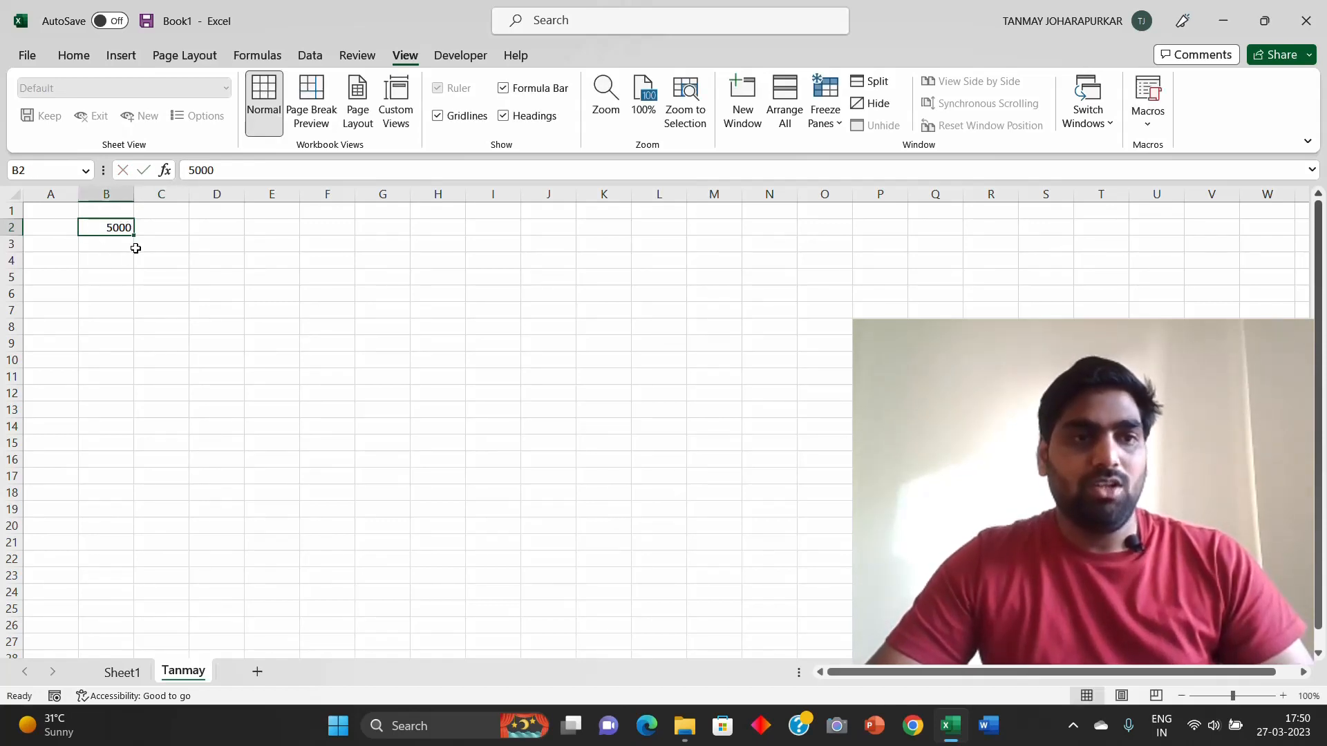
pyautogui.click(119, 245)
pyautogui.write('7000')
pyautogui.press('Tab')
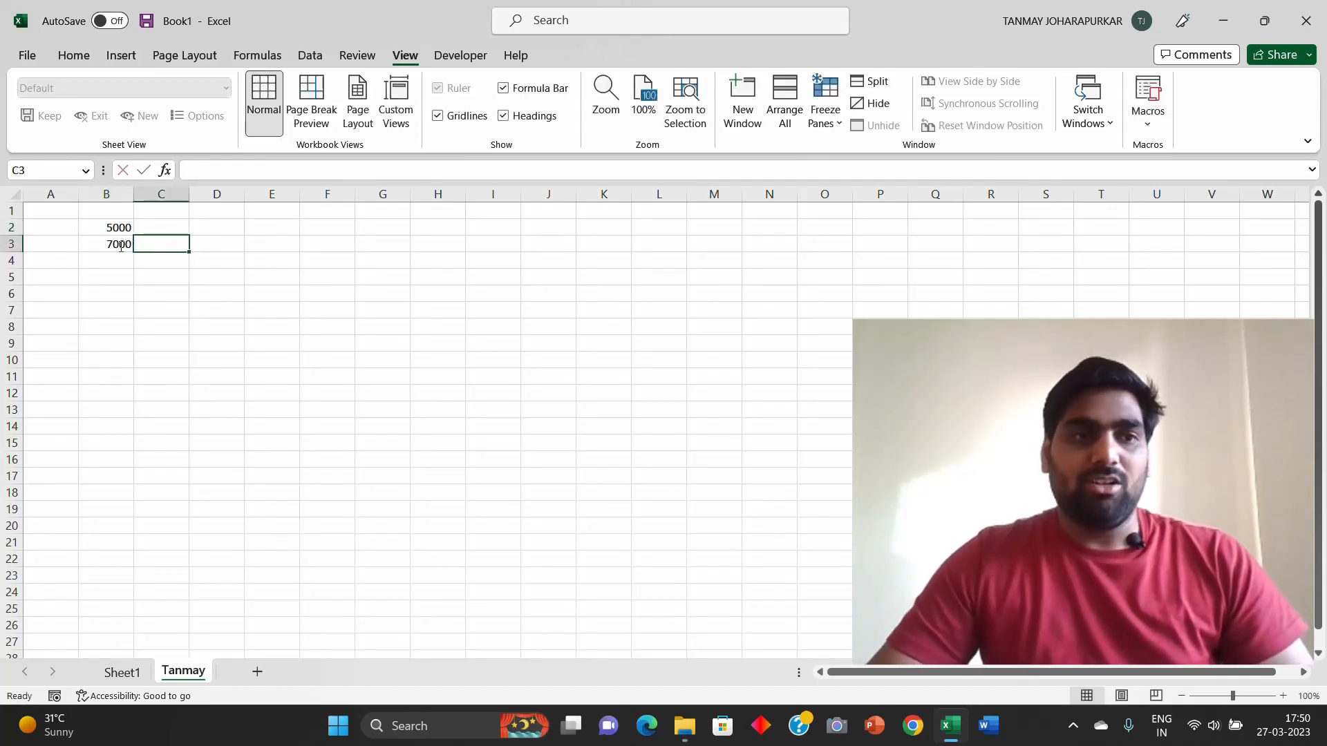
pyautogui.click(126, 244)
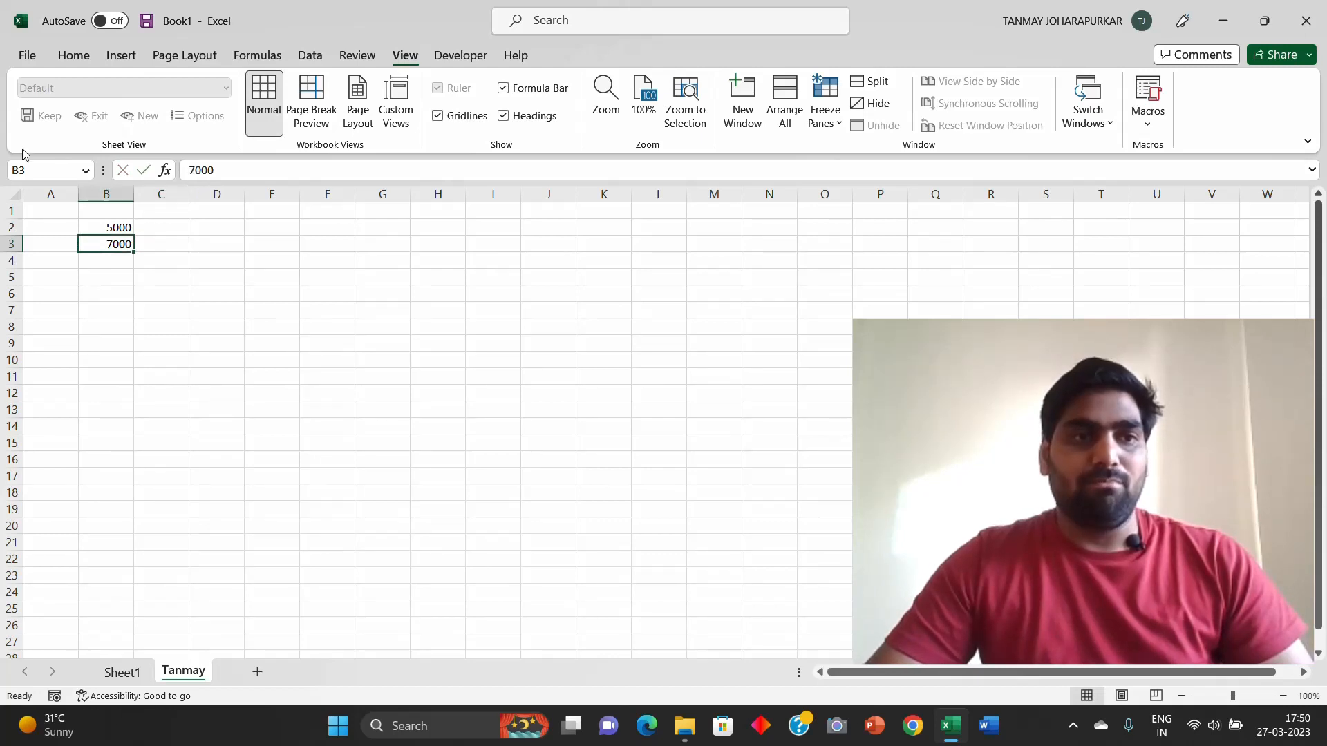
# Step: Add the values of cells B2 and B3 in cell F7 with the formula +b2+b3
pyautogui.click(343, 304)
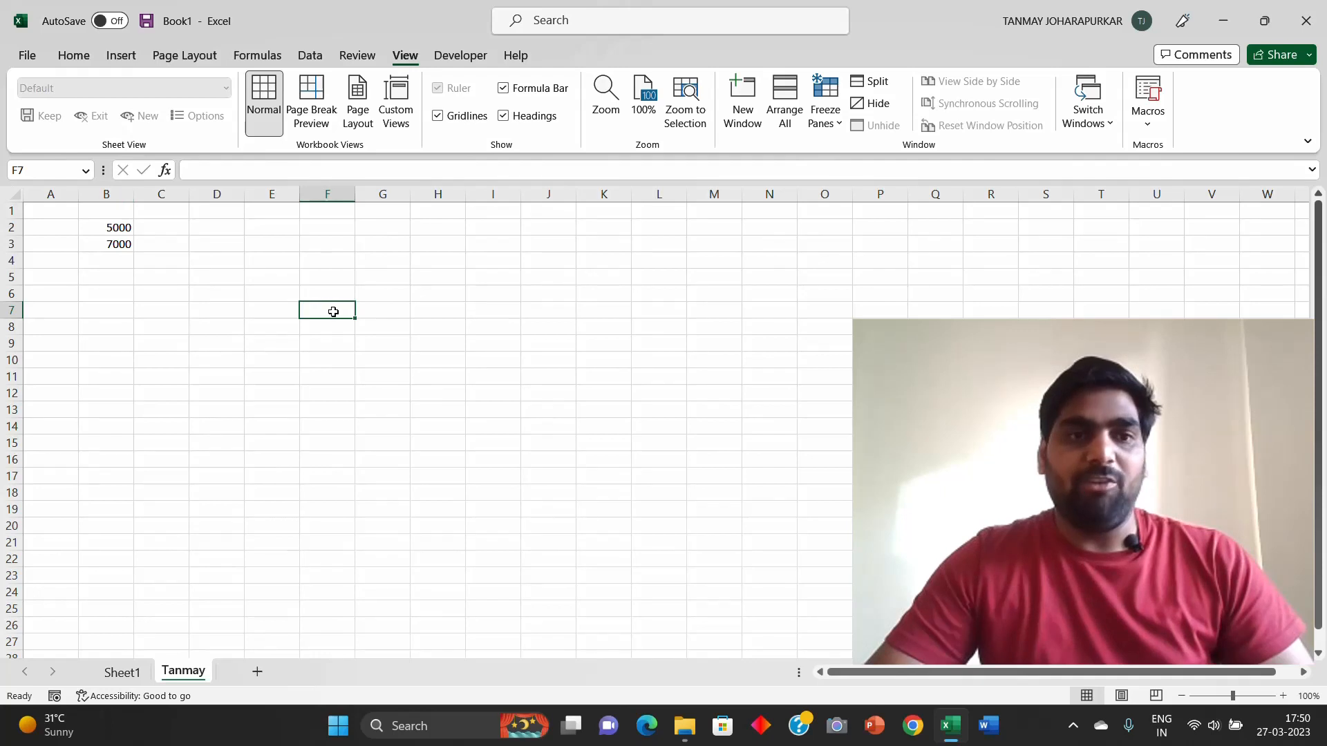
pyautogui.write('+')
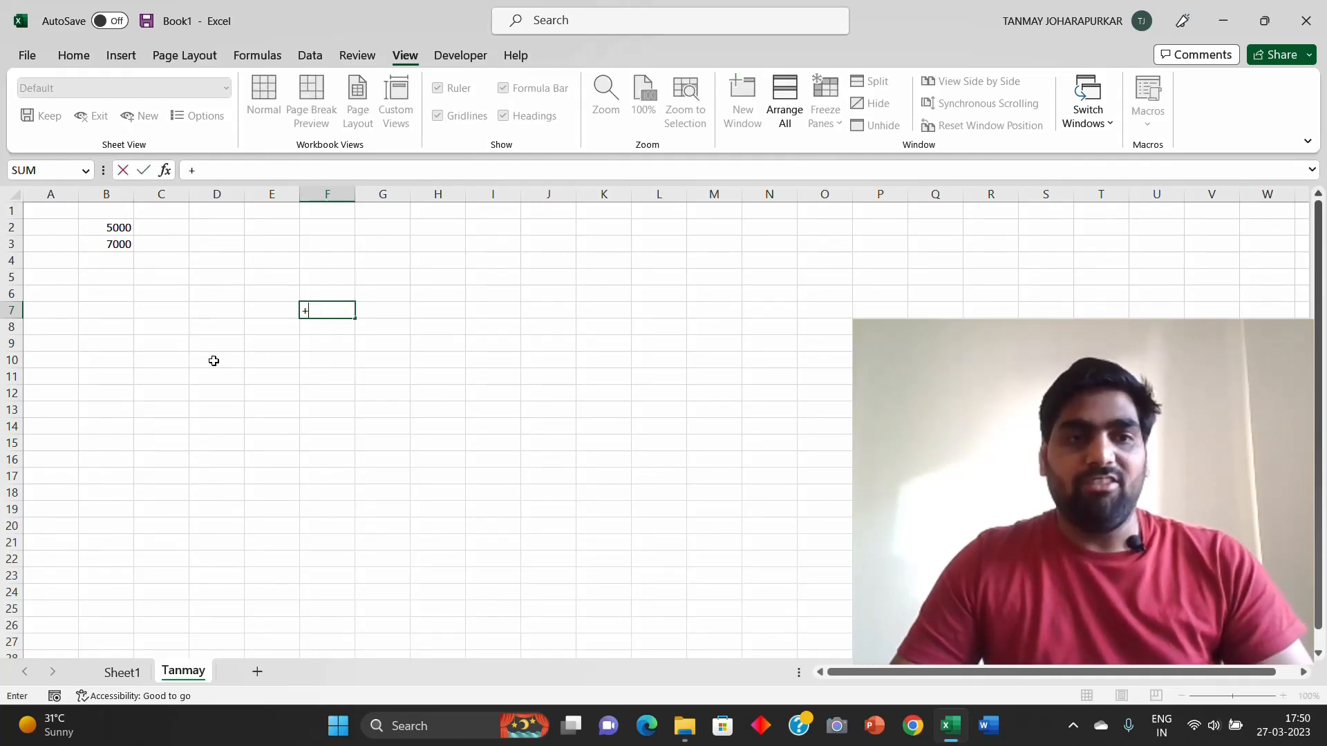
pyautogui.write('b2')
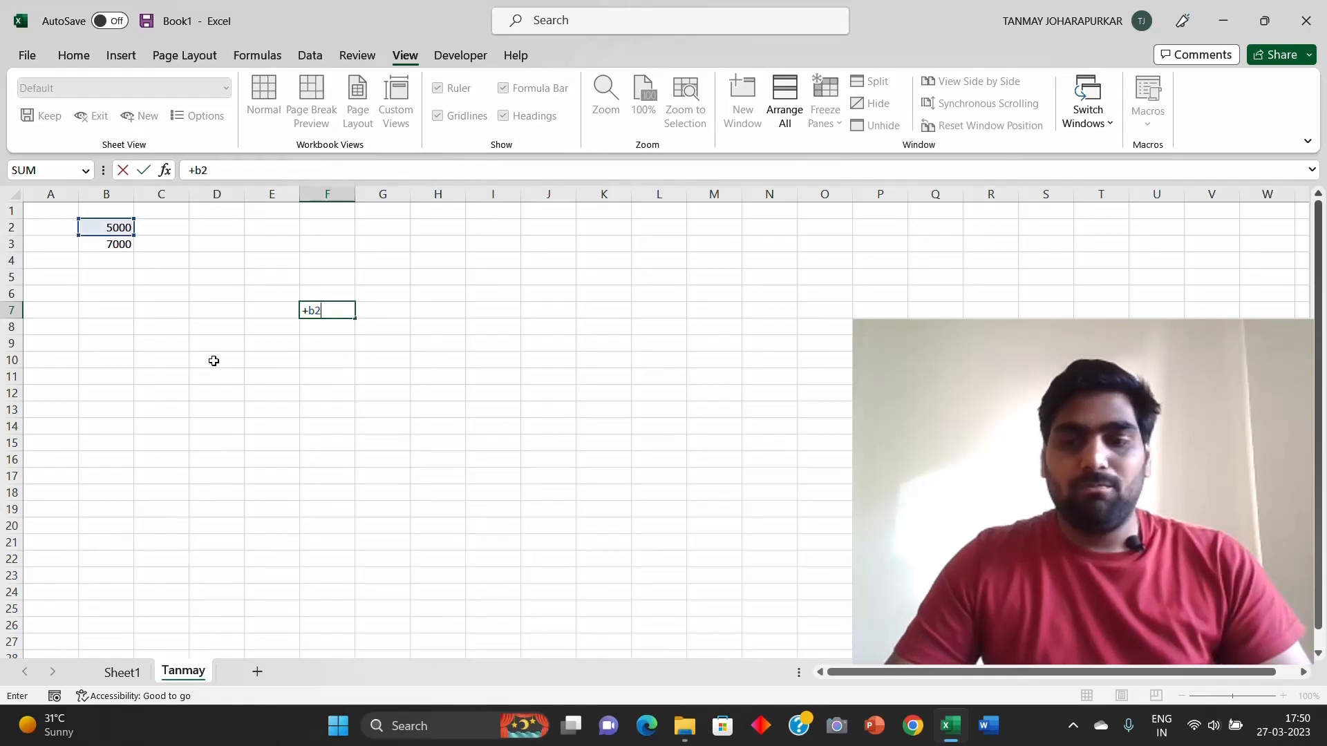
pyautogui.write('+b3')
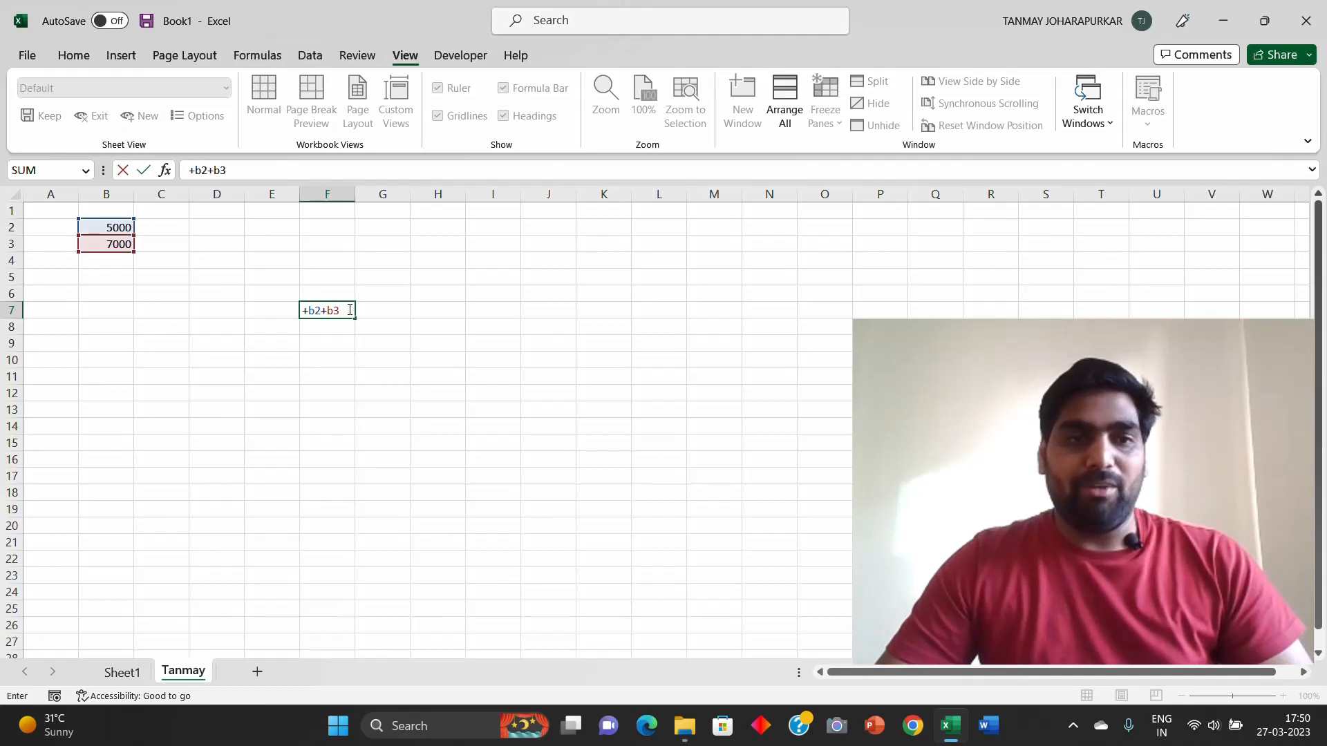
pyautogui.press('Return')
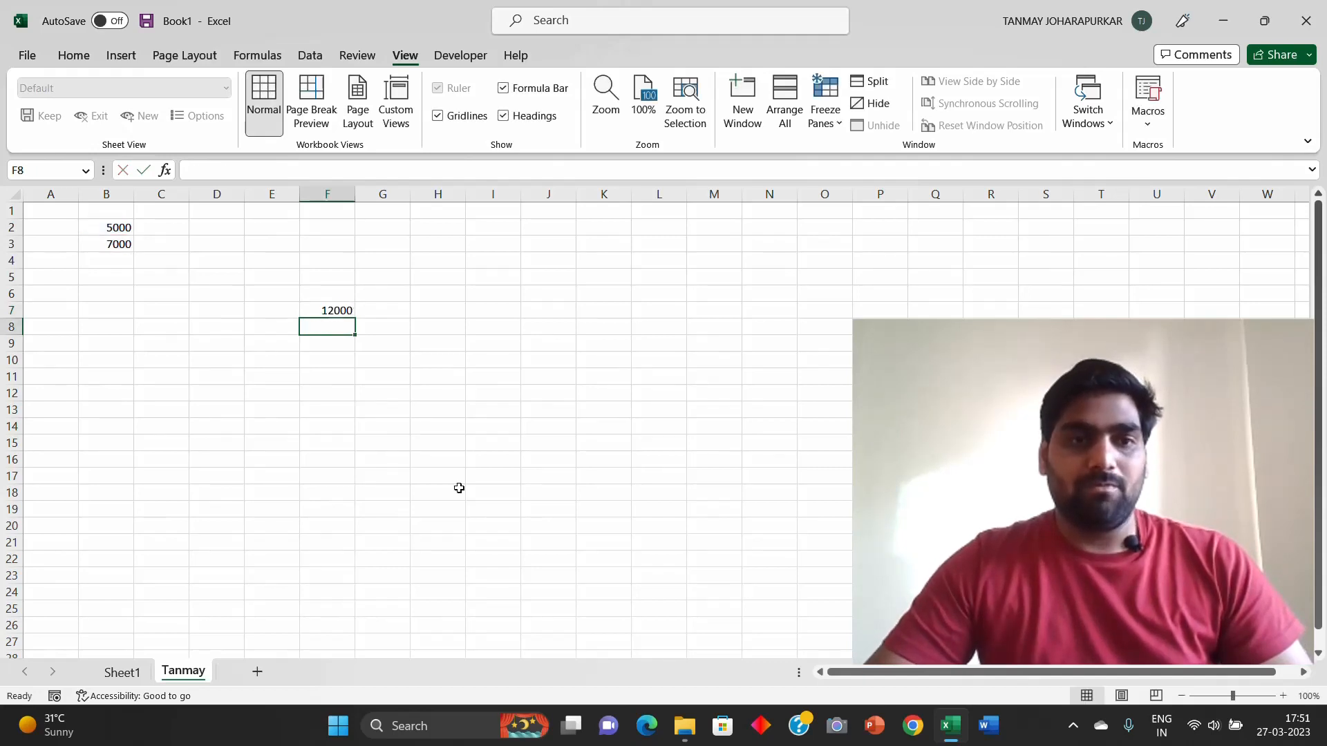
# Step: Change the formula in cell F7 to subtract B3 from B2
pyautogui.click(331, 305)
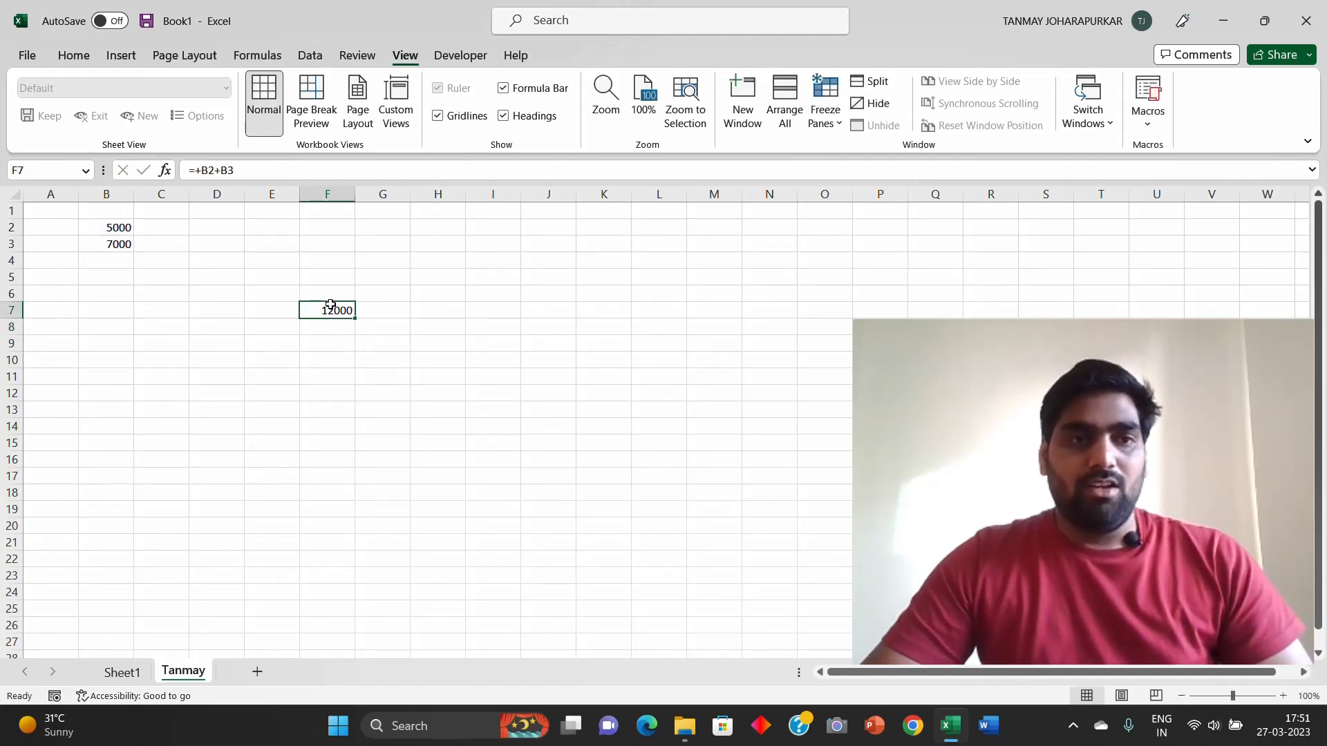
pyautogui.click(218, 167)
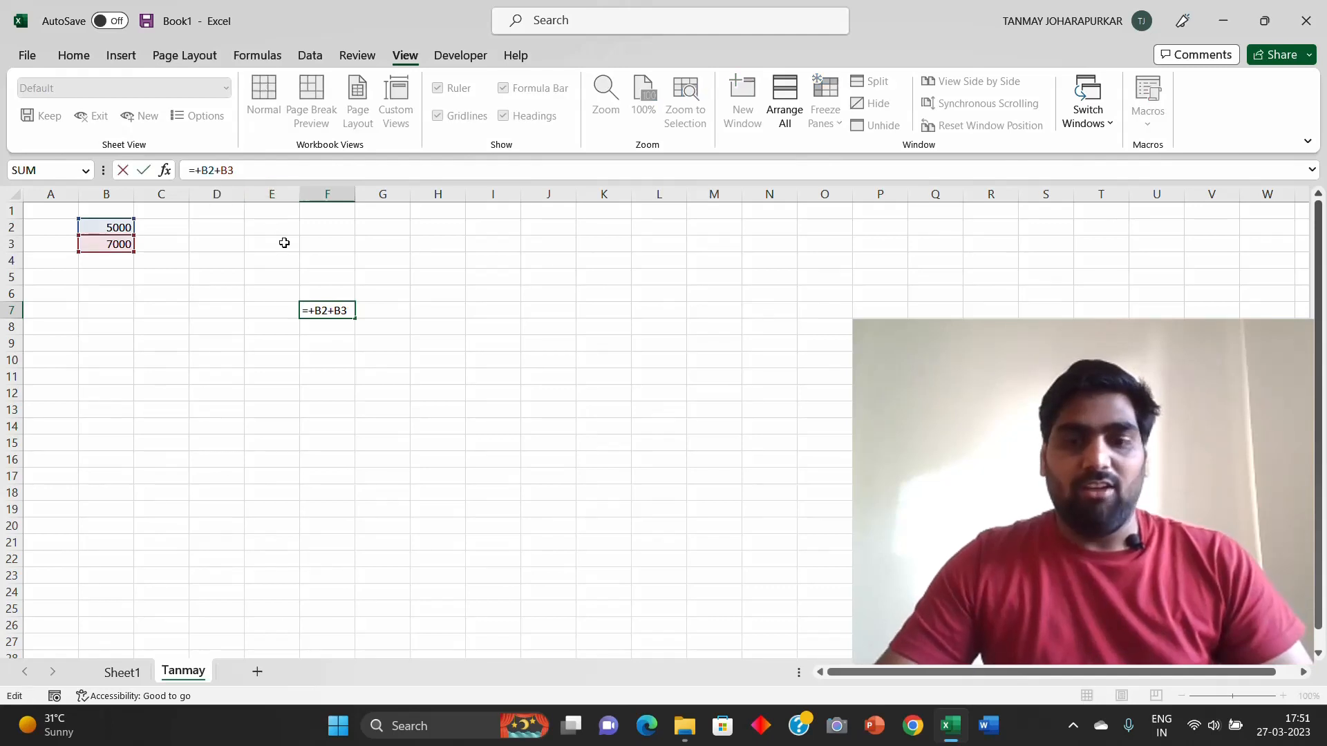
pyautogui.press('BackSpace')
pyautogui.write('-')
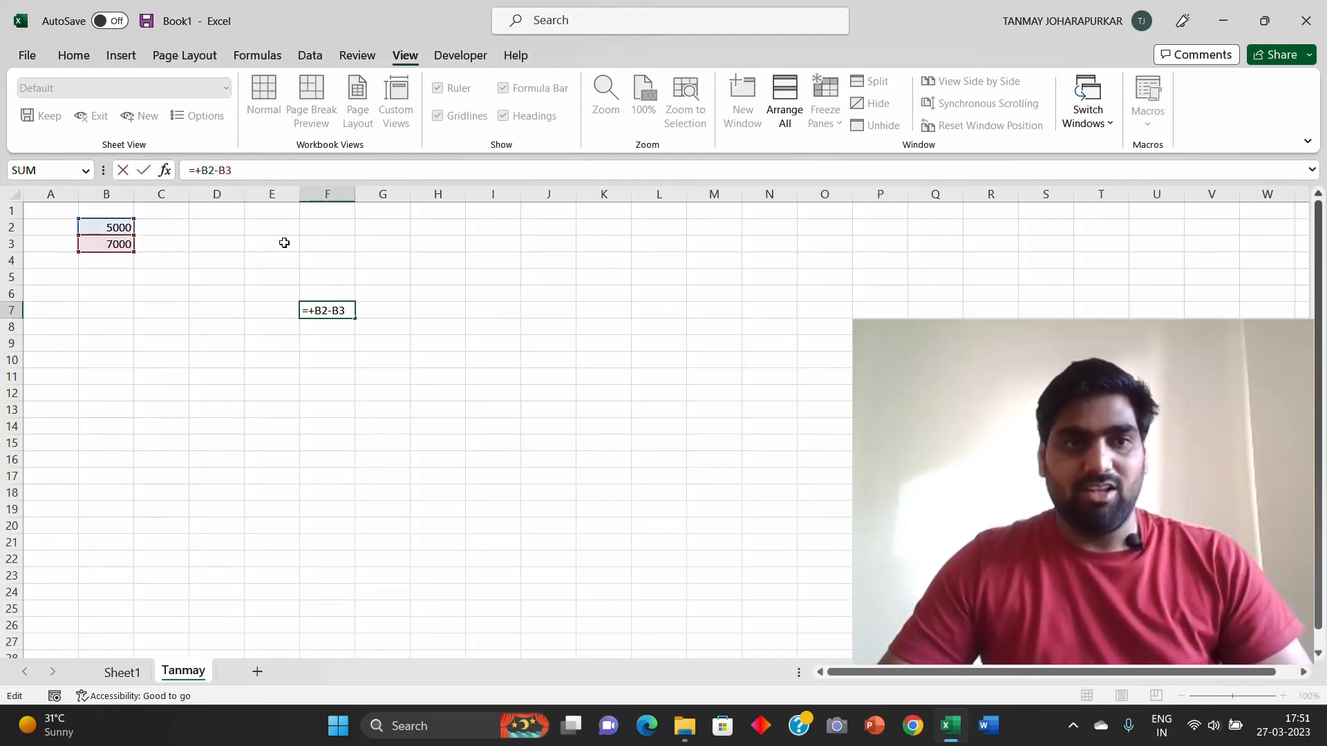
pyautogui.press('Return')
pyautogui.click(340, 308)
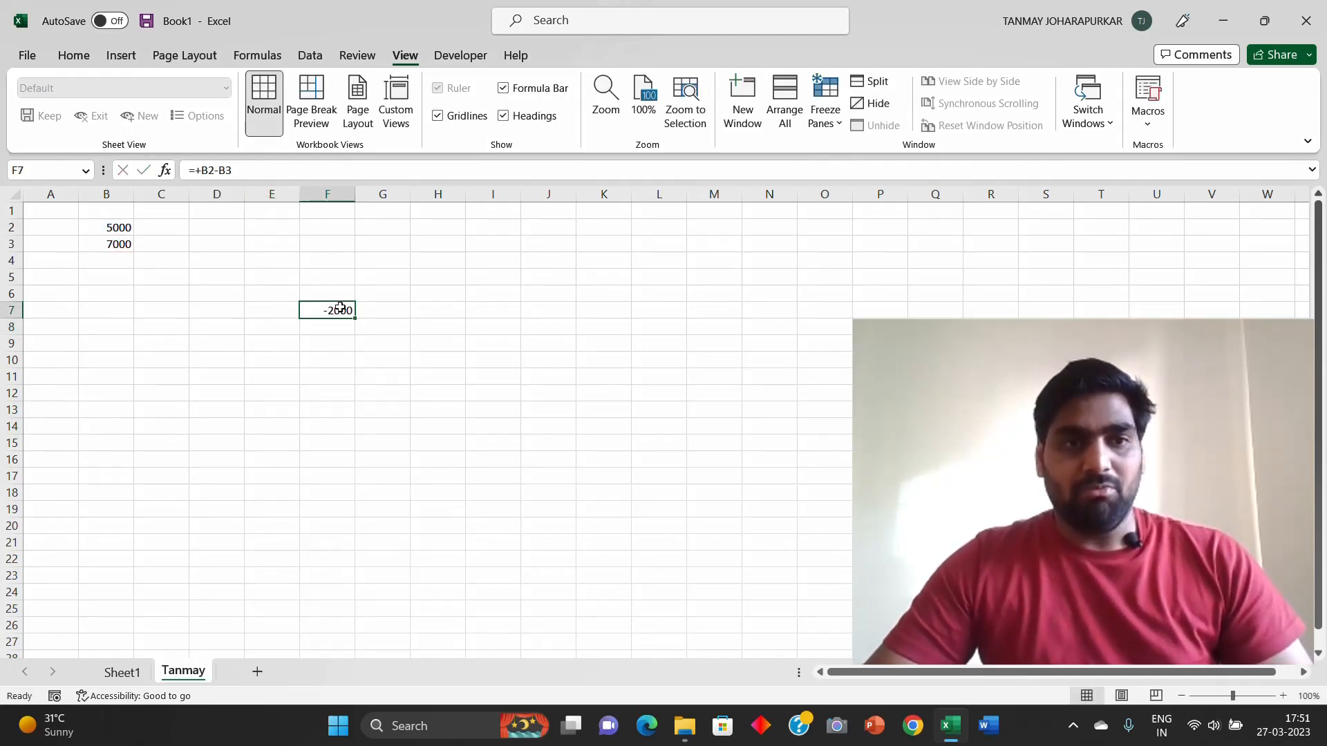
# Step: Set cell B2 to 10000 and select F7 to check how the formula cell responds
pyautogui.click(109, 230)
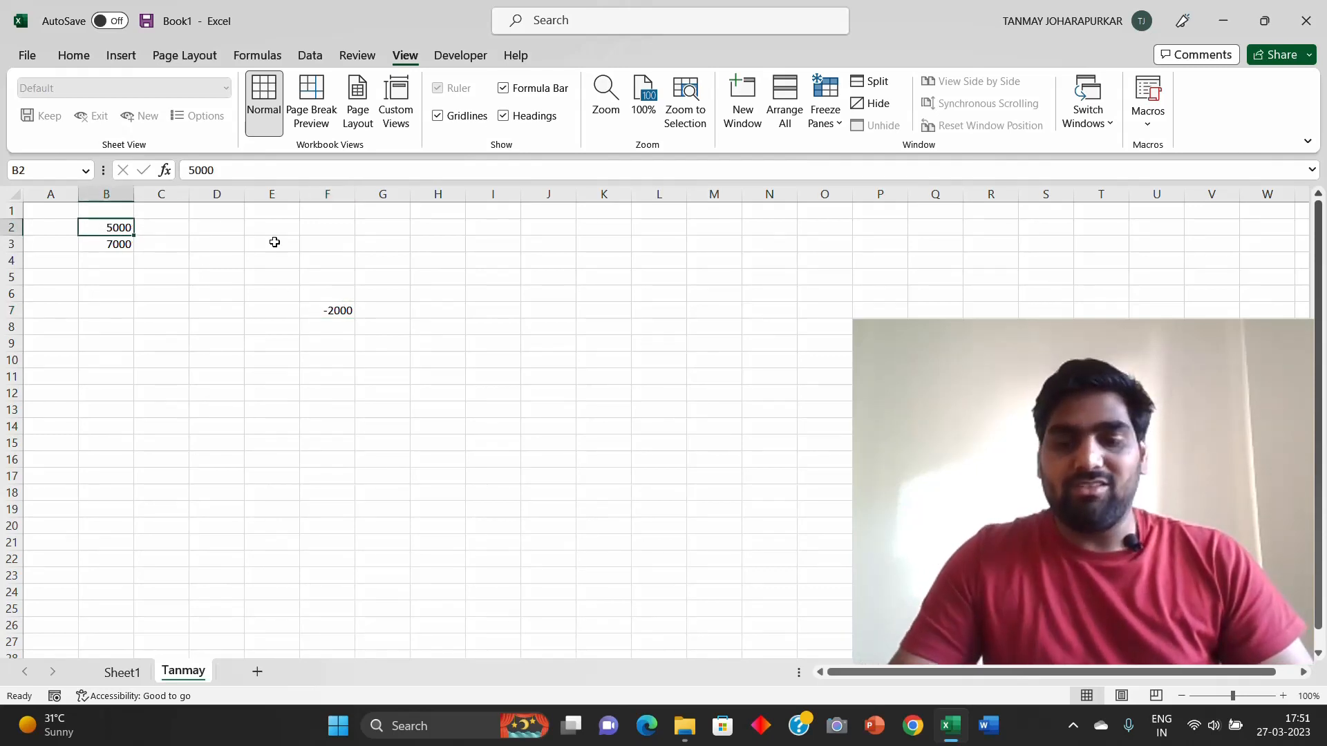
pyautogui.write('10000')
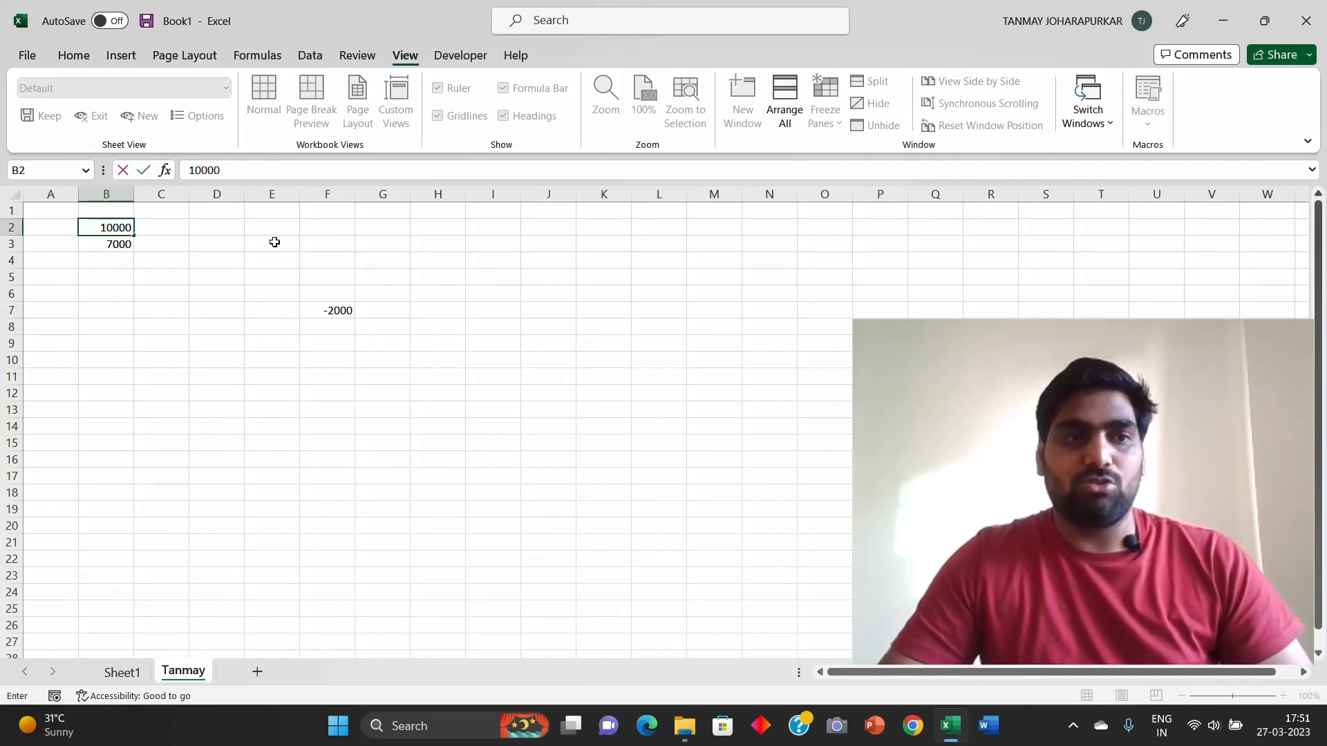
pyautogui.press('Tab')
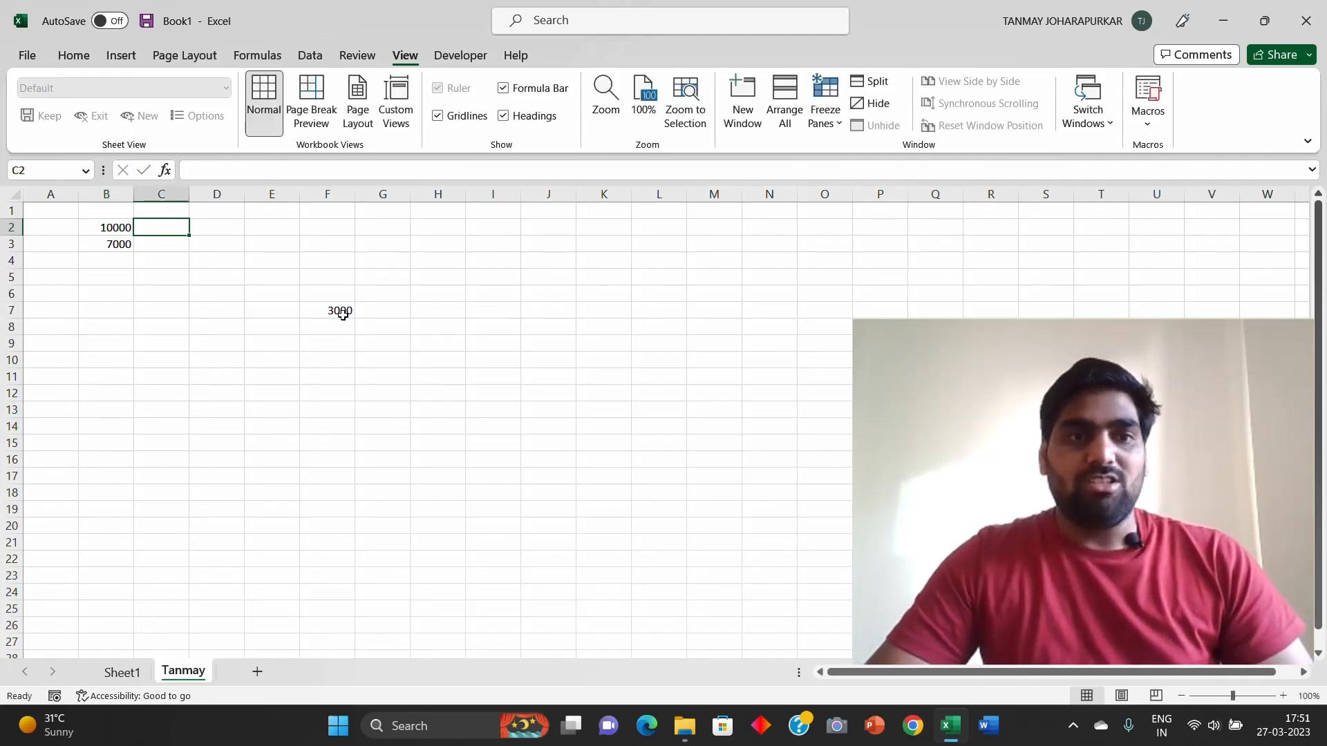
pyautogui.click(324, 311)
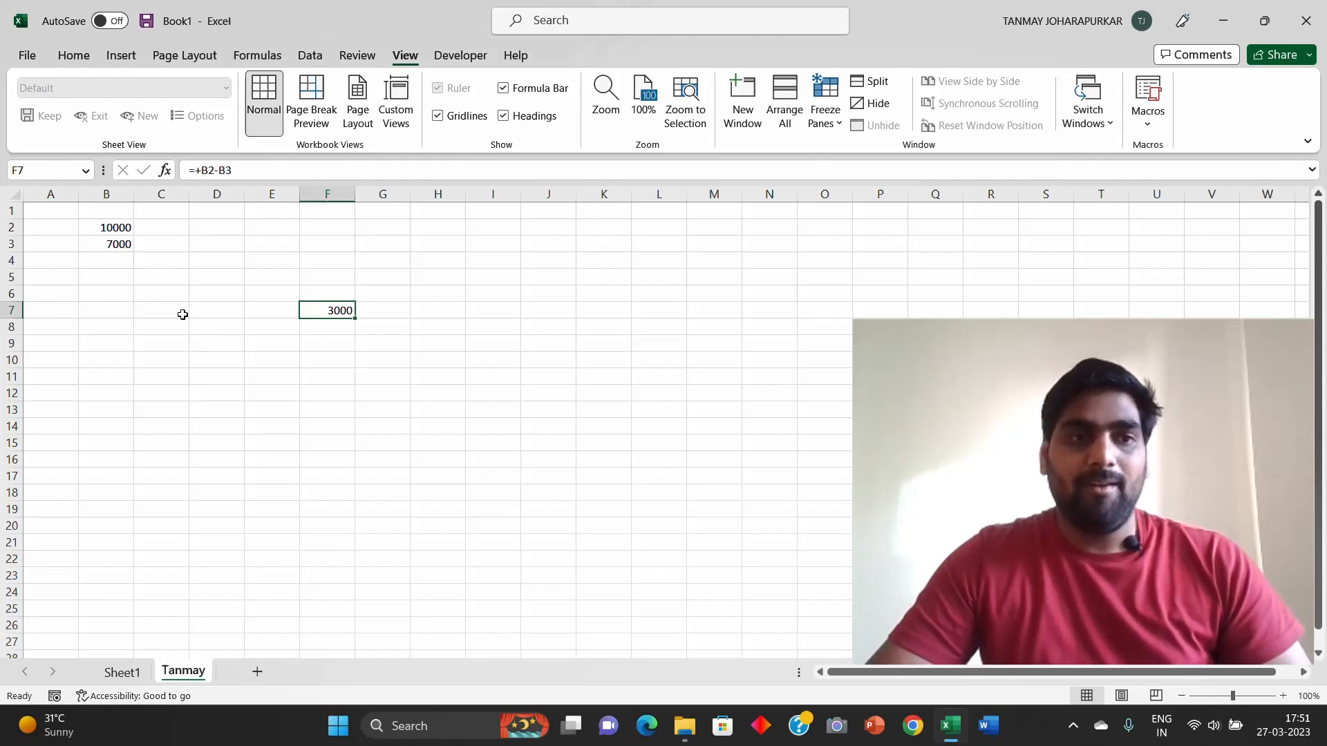
pyautogui.click(116, 226)
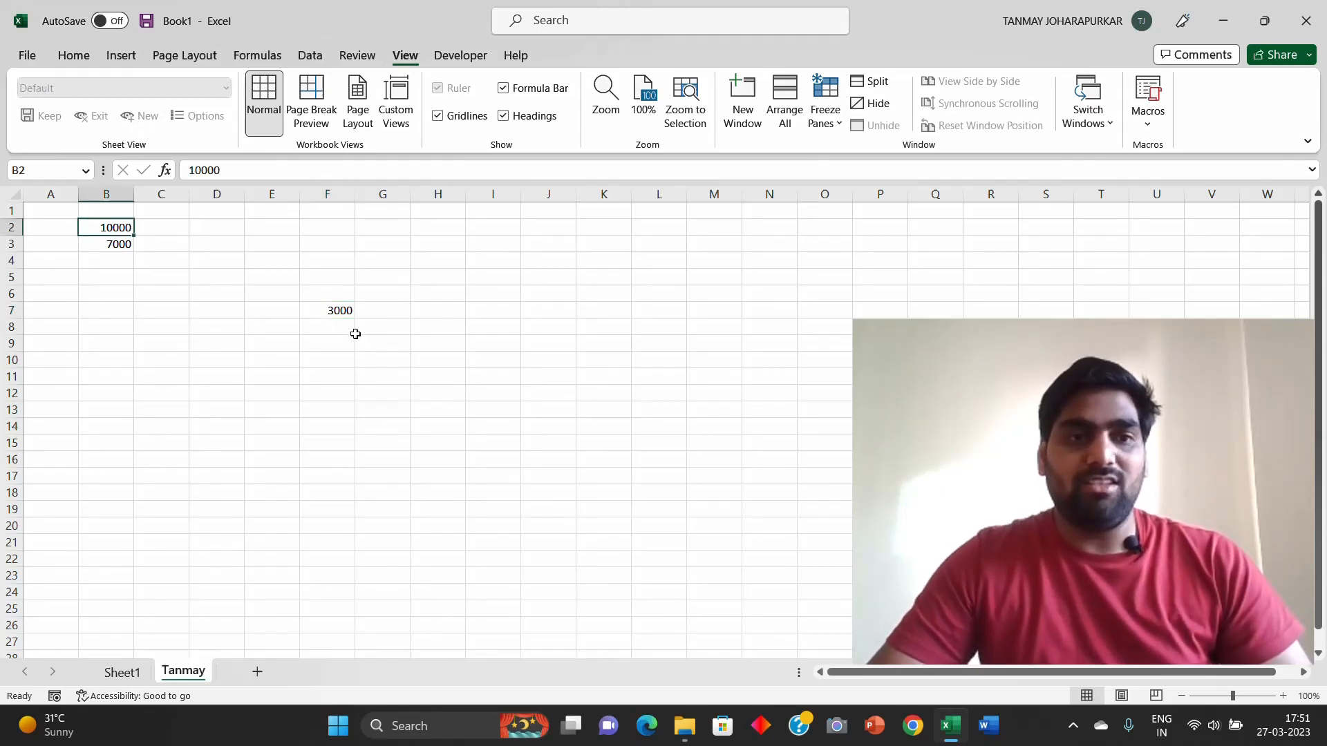
pyautogui.click(338, 308)
# Step: Set cell B3 to 50000 and select F7 to review its formula
pyautogui.click(94, 250)
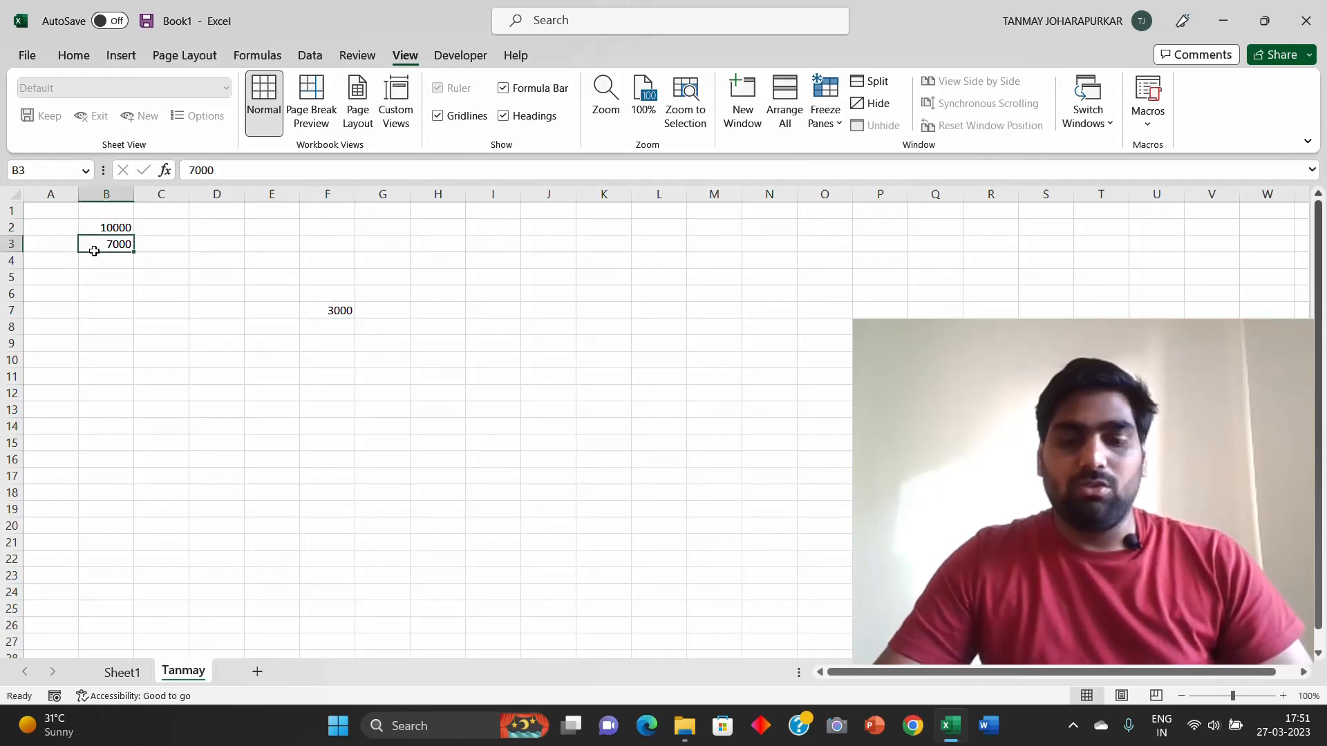
pyautogui.write('50')
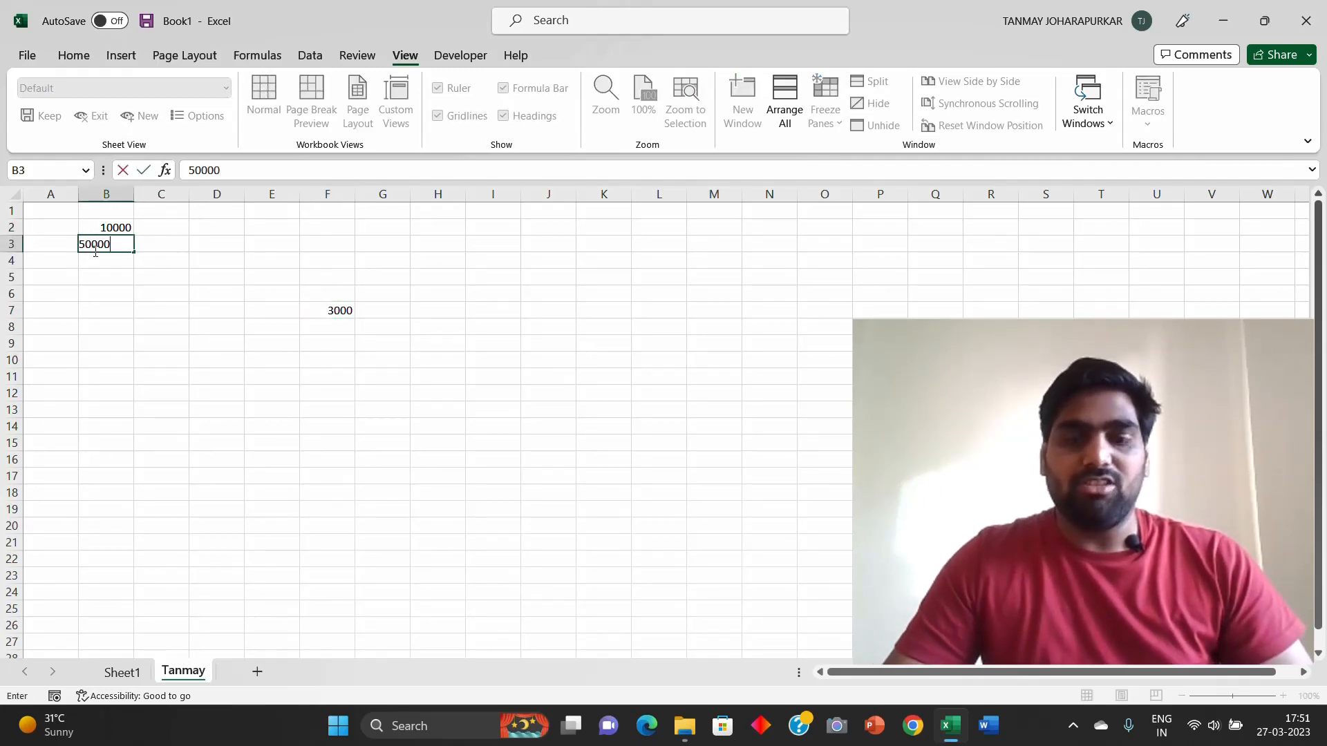
pyautogui.press('Tab')
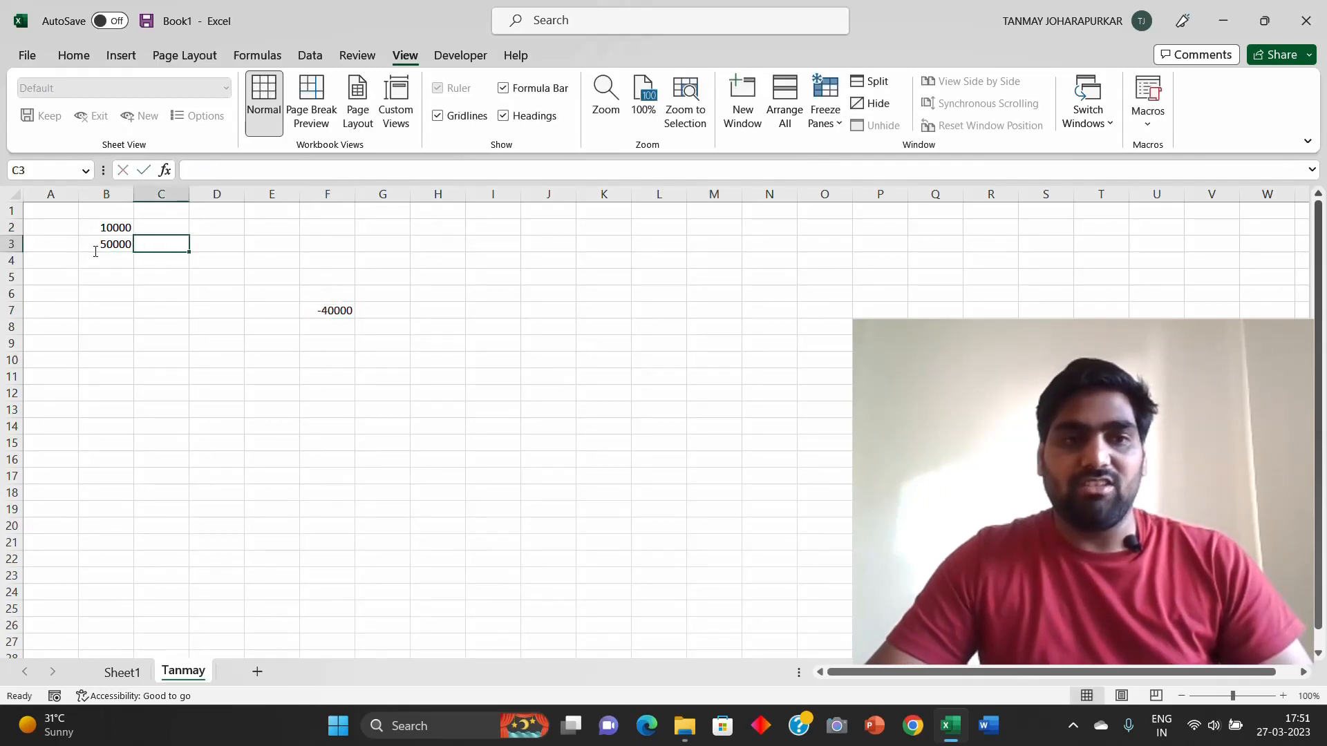
pyautogui.click(342, 306)
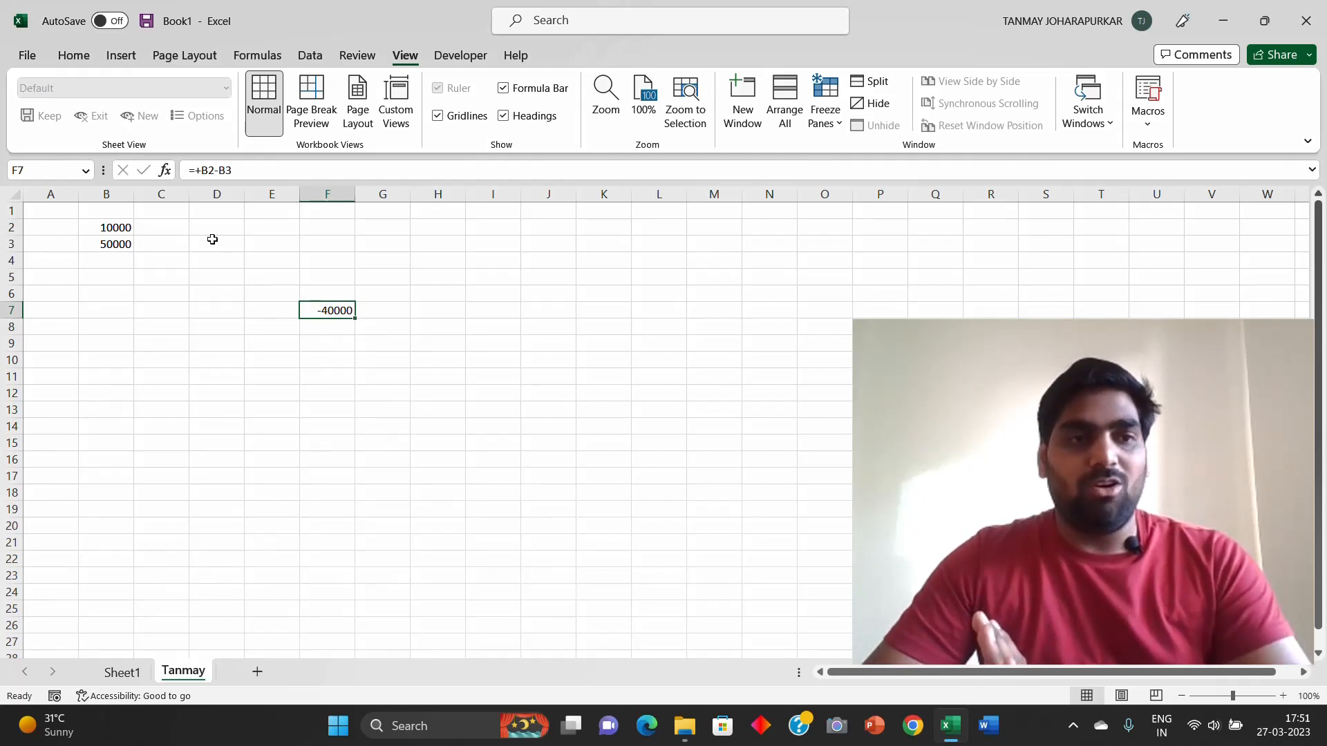
# Step: Set cell B2 to 100000
pyautogui.click(112, 228)
pyautogui.write('100000')
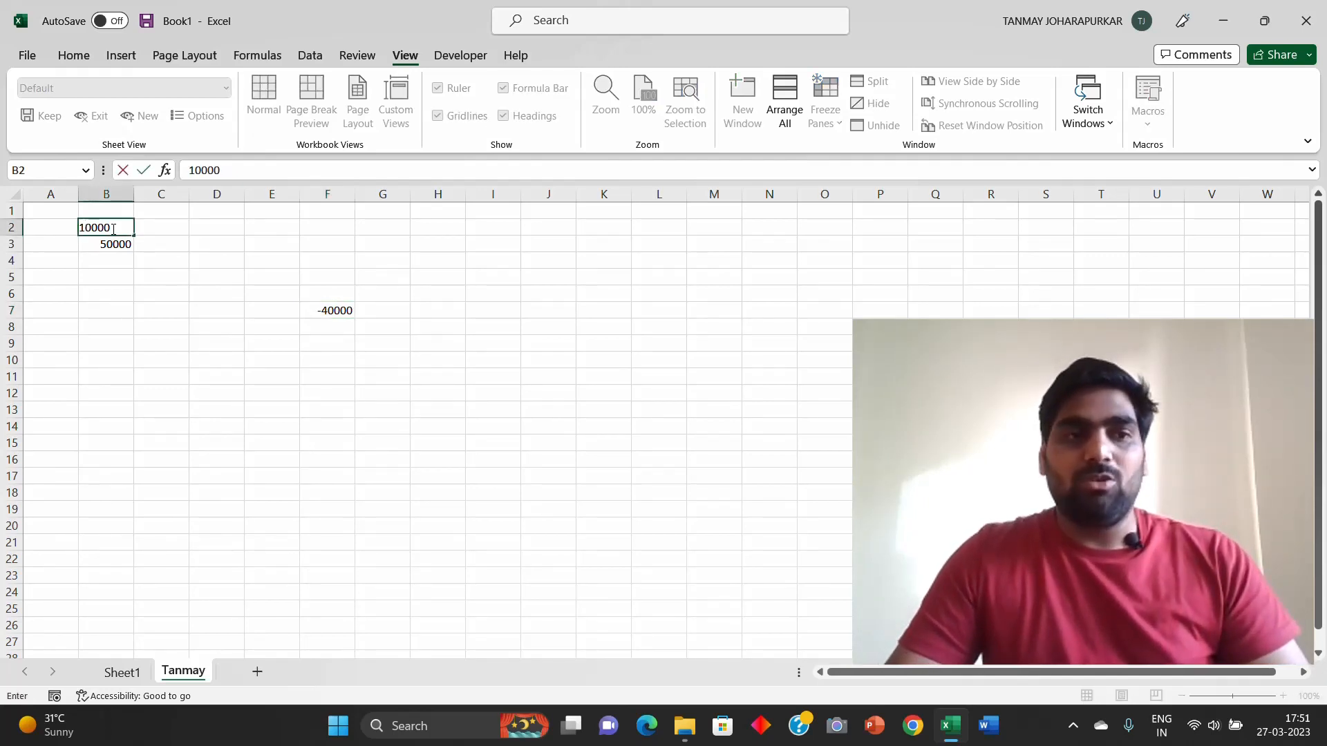
pyautogui.press('Tab')
# Step: Clear the subtraction formula from cell F7
pyautogui.press('Down')
pyautogui.press('Down')
pyautogui.press('Down')
pyautogui.press('Down')
pyautogui.press('Right')
pyautogui.press('Right')
pyautogui.press('Right')
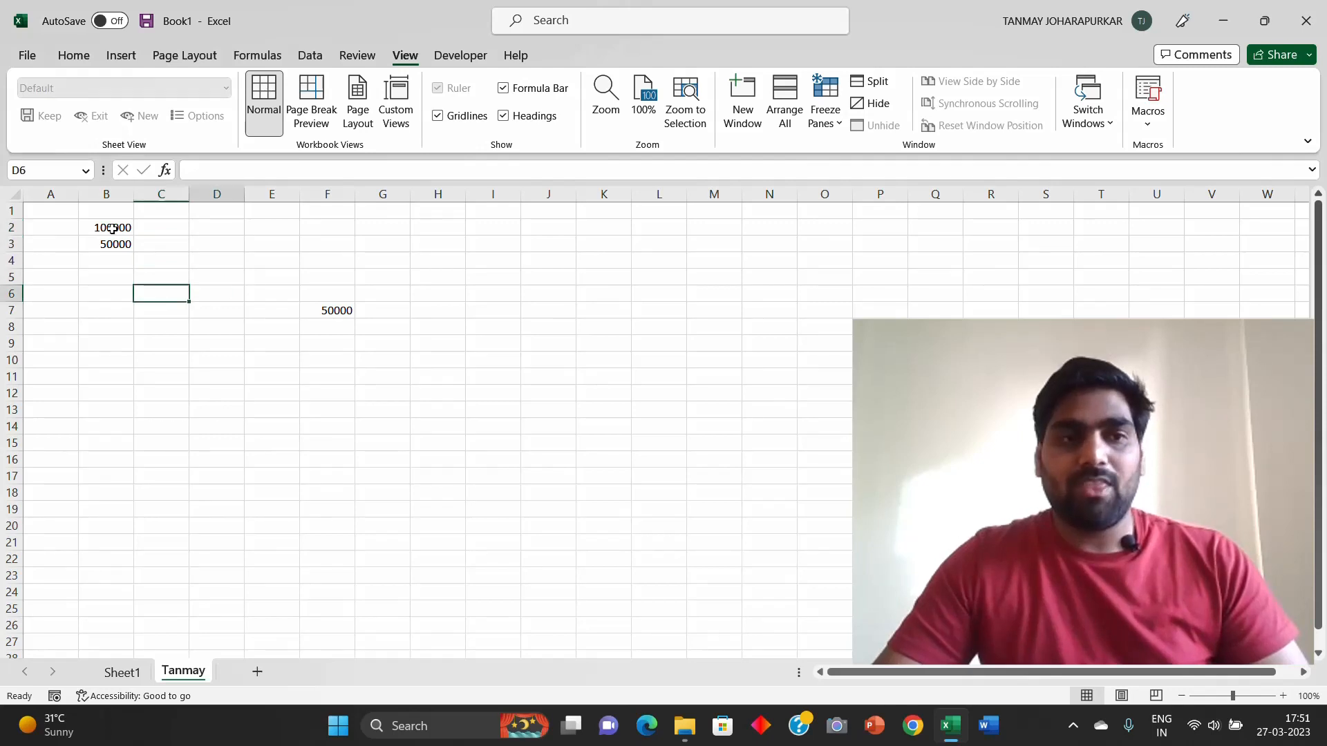
pyautogui.press('Down')
pyautogui.press('Delete')
# Step: Clear the values in cells B2 and B3, and finish with cell B3 selected
pyautogui.press('Left')
pyautogui.press('Left')
pyautogui.press('Left')
pyautogui.press('Left')
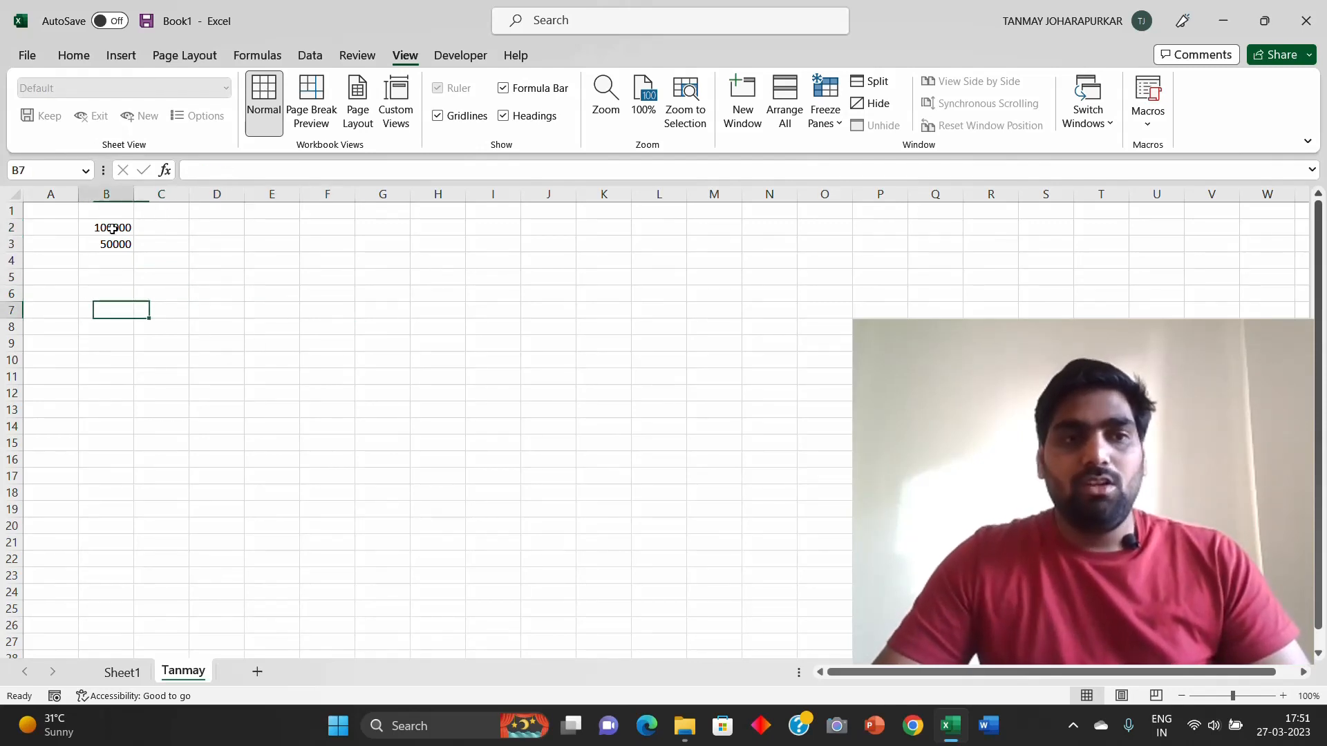
pyautogui.press('Up')
pyautogui.press('Up')
pyautogui.press('Up')
pyautogui.press('Up')
pyautogui.press('Up')
pyautogui.hotkey('shift', 'Down')
pyautogui.press('Delete')
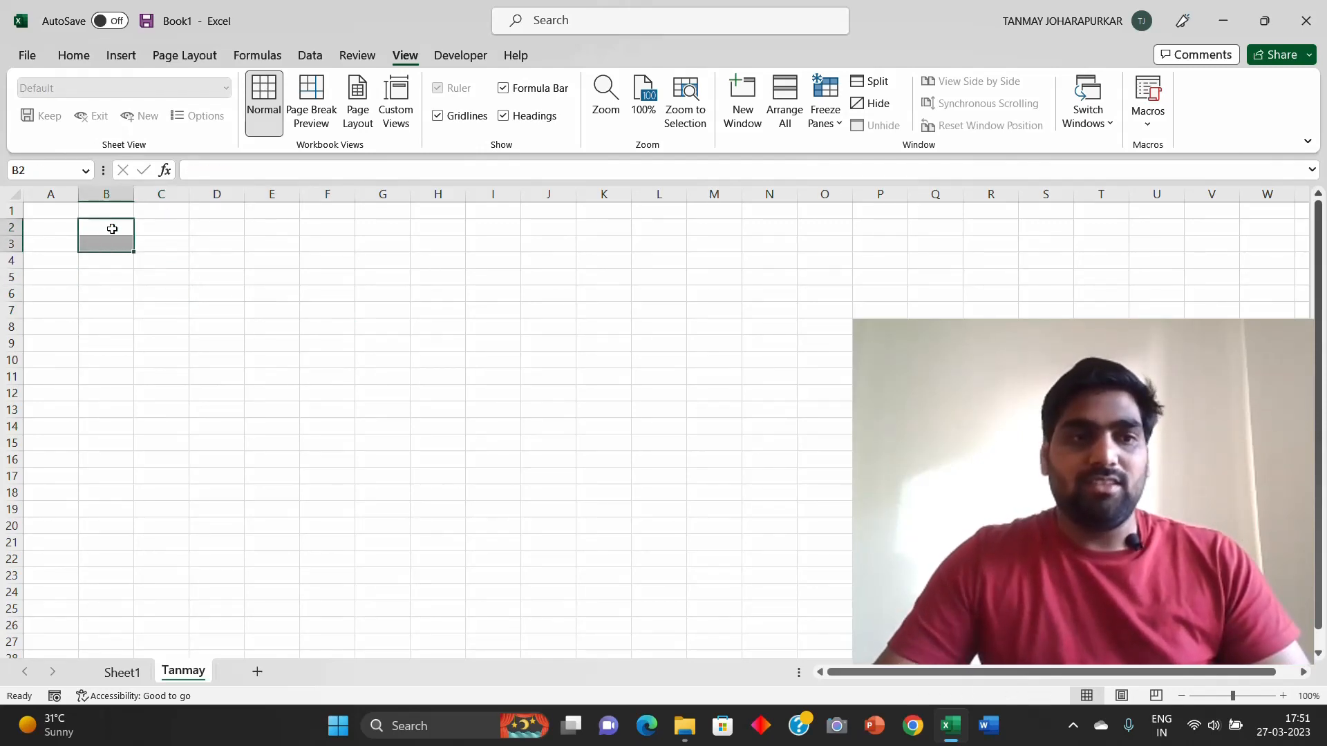
pyautogui.press('Down')
pyautogui.press('Up')
pyautogui.press('Up')
pyautogui.press('Down')
pyautogui.press('Down')
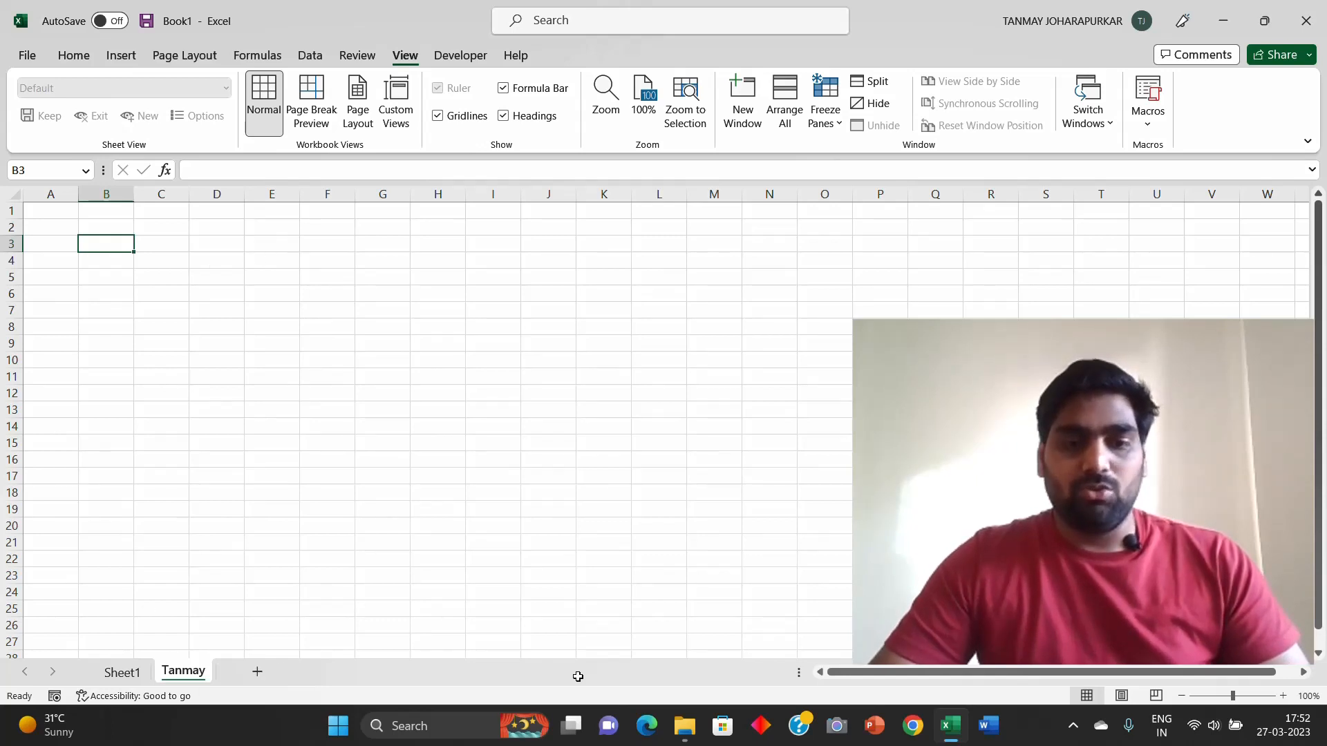
# Step: Open the saved Book1 workbook from the list of recent files
pyautogui.click(435, 728)
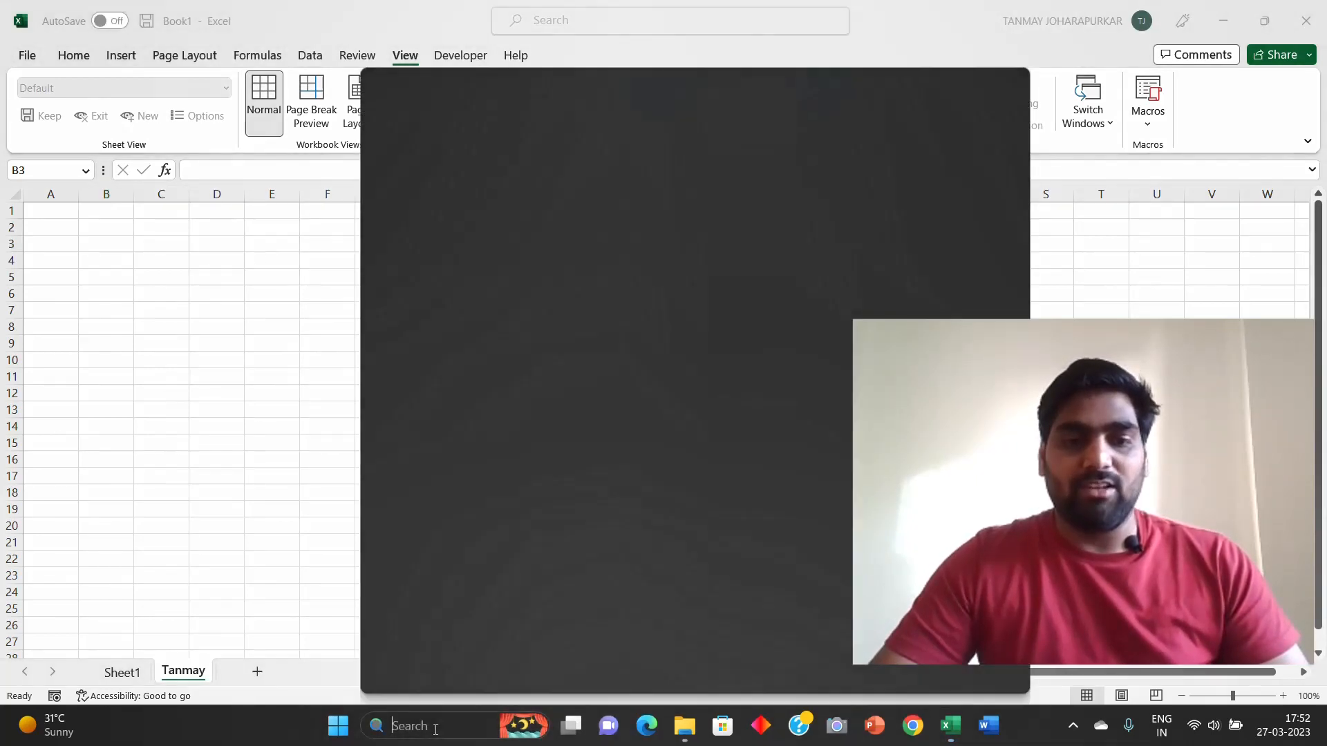
pyautogui.click(147, 602)
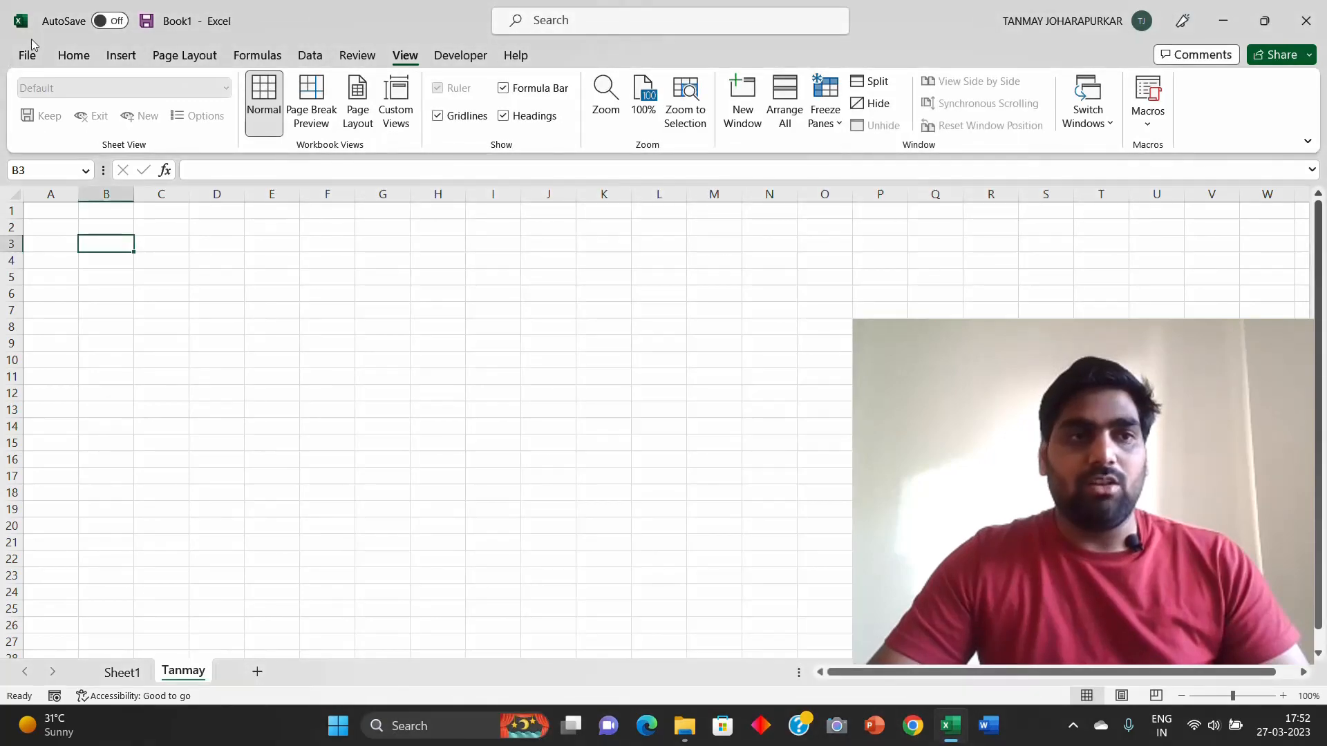
pyautogui.click(28, 60)
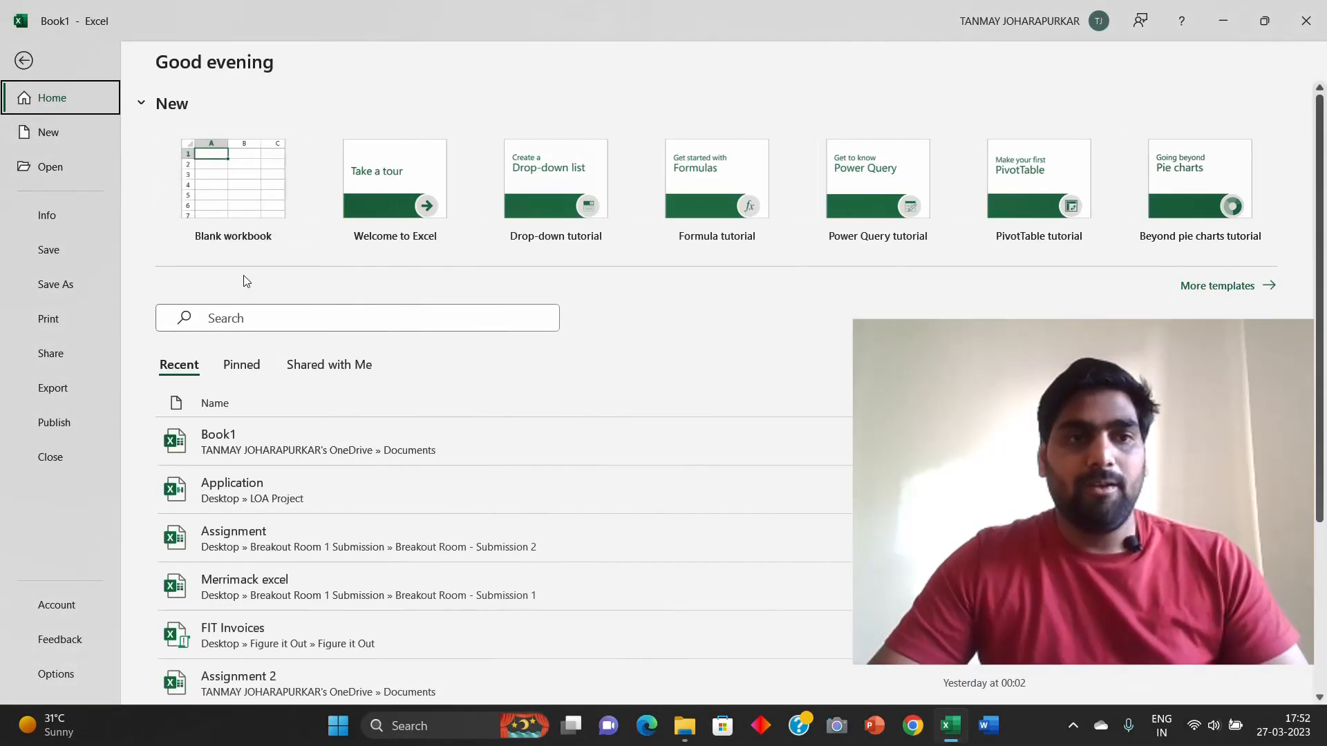
pyautogui.click(248, 442)
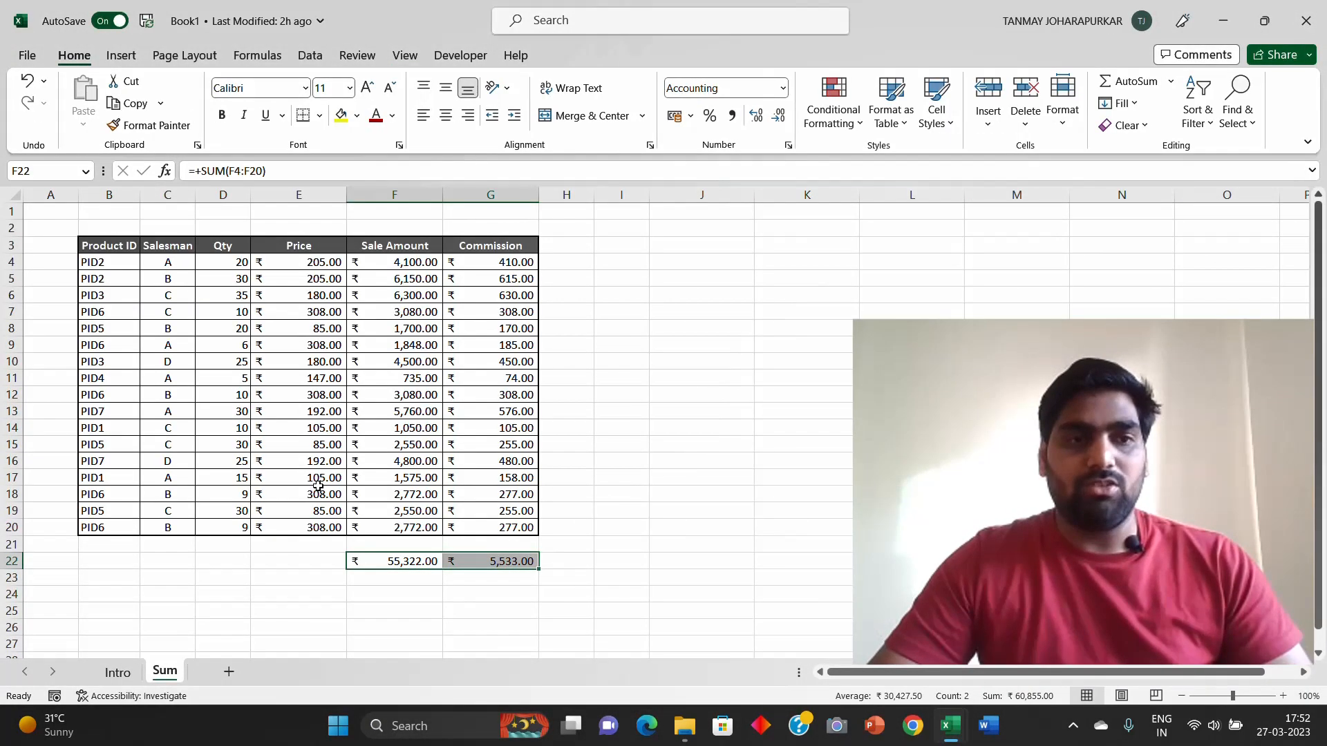
# Step: Copy the sales table B3:G22 from the Sum sheet to B3 in the unsaved workbook and autofit column F
pyautogui.moveTo(98, 235); pyautogui.dragTo(510, 561)
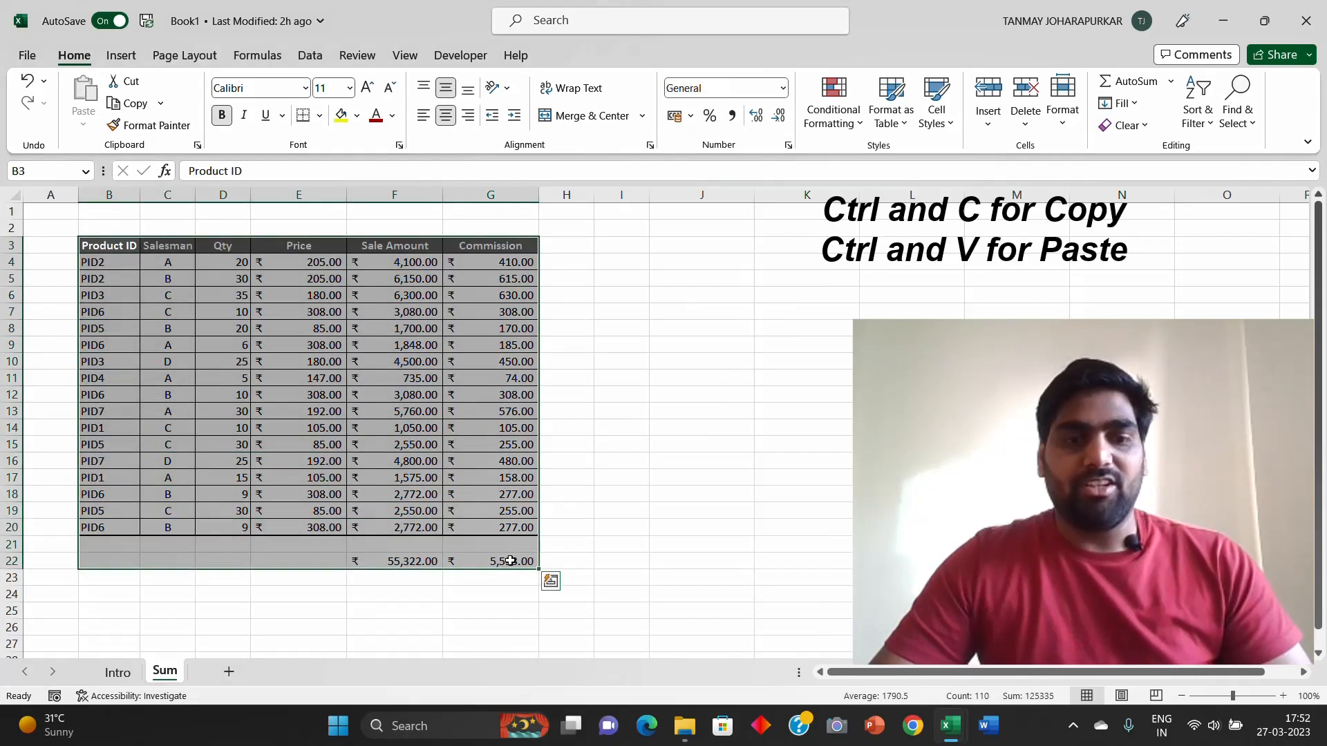
pyautogui.hotkey('ctrl', 'c')
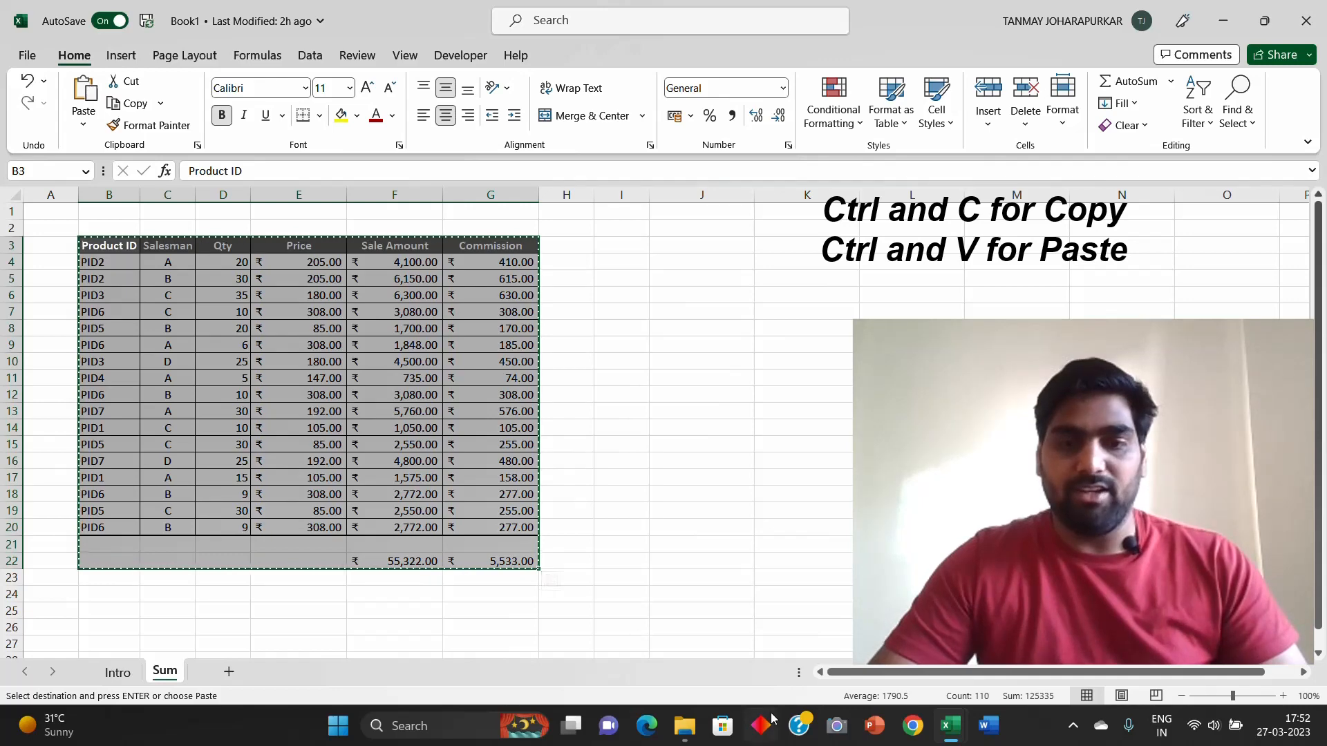
pyautogui.moveTo(967, 739)
pyautogui.click(868, 670)
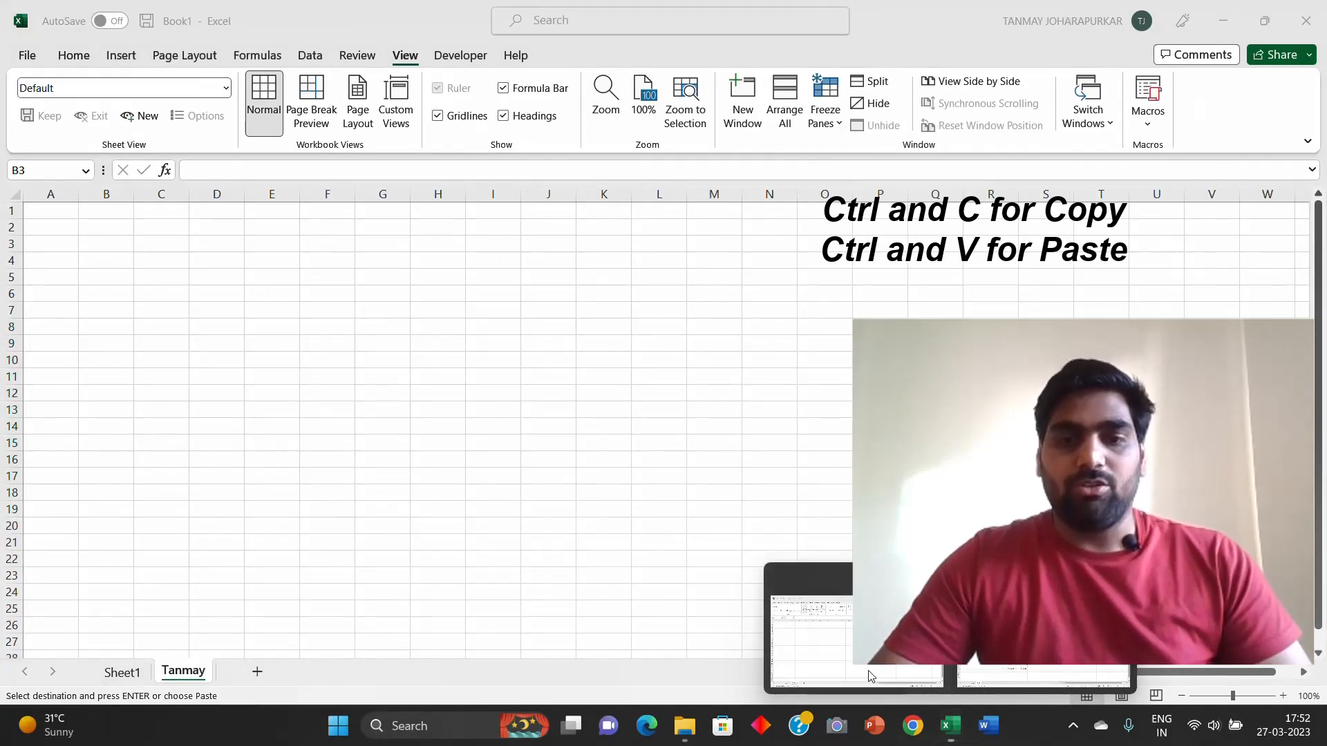
pyautogui.hotkey('ctrl', 'v')
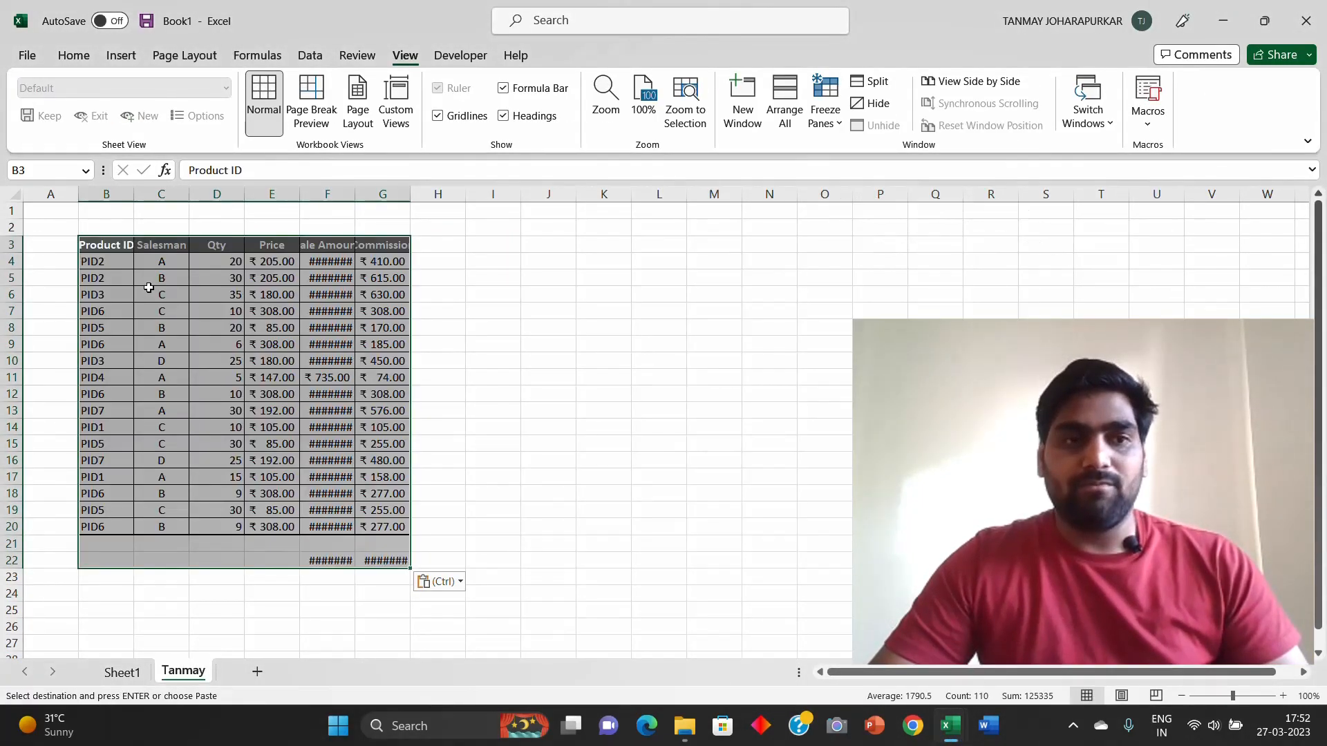
pyautogui.doubleClick(355, 195)
pyautogui.click(519, 295)
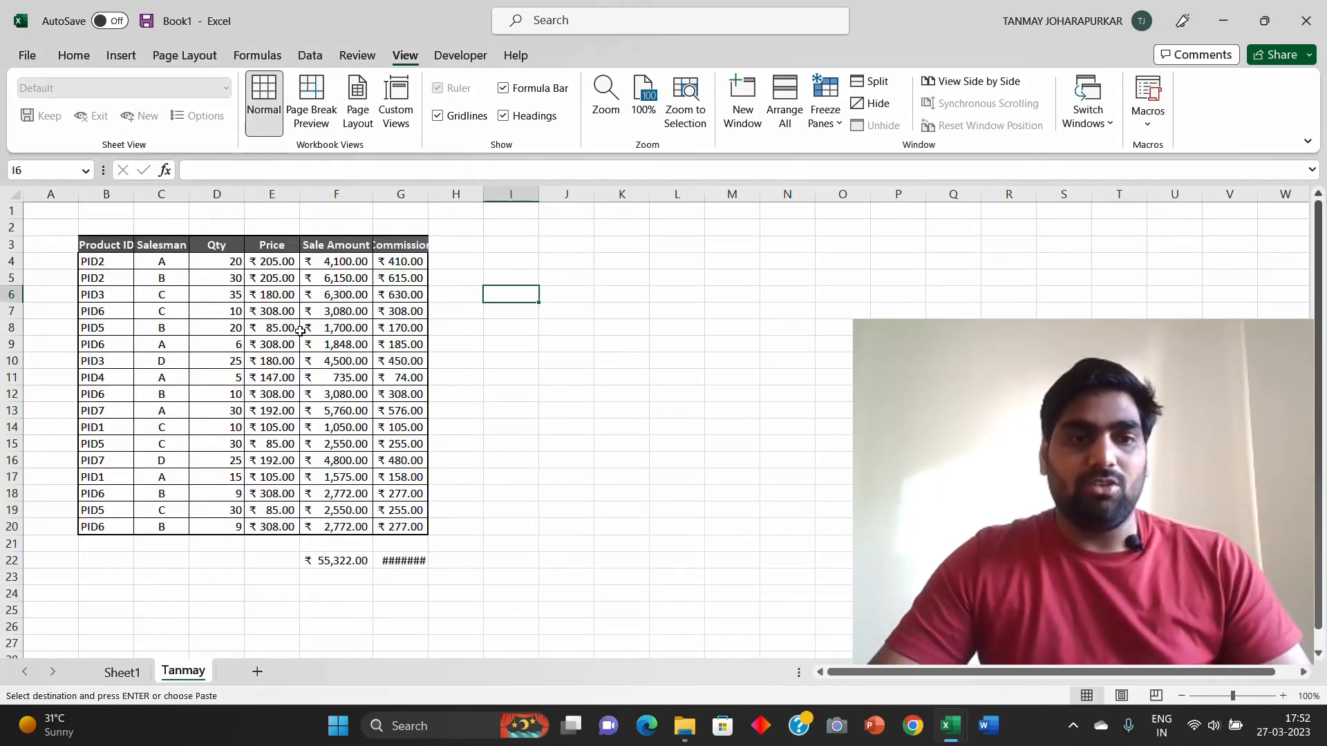
# Step: Copy the table B3:G22 and paste it at J3 as values only with Paste Special
pyautogui.moveTo(114, 246); pyautogui.dragTo(406, 561)
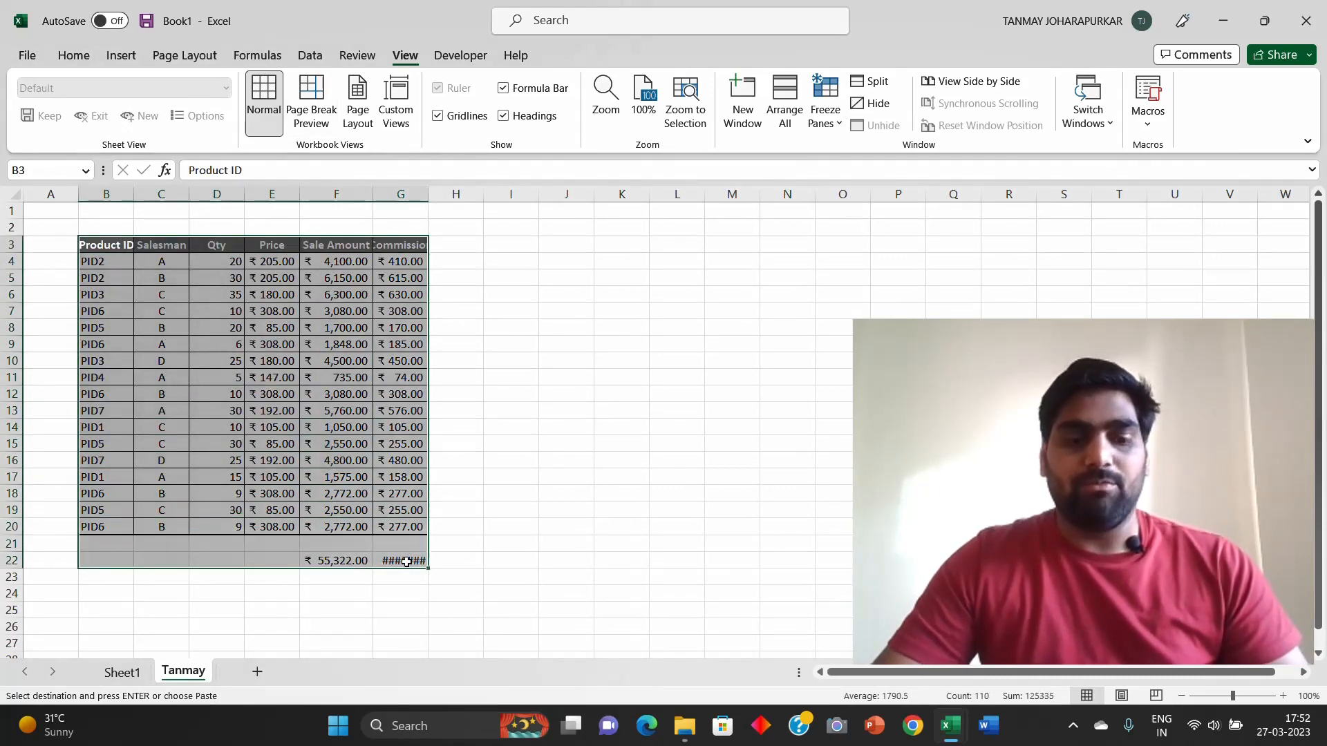
pyautogui.hotkey('ctrl', 'c')
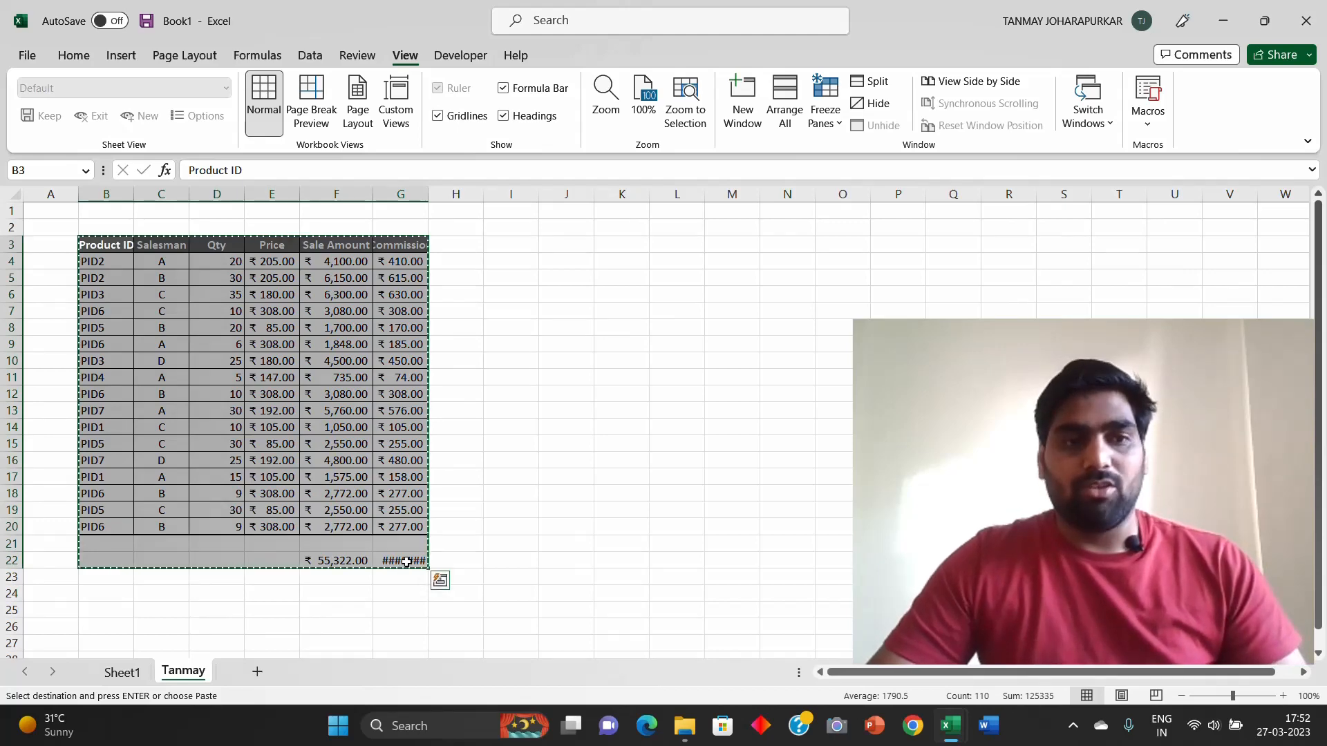
pyautogui.click(572, 246)
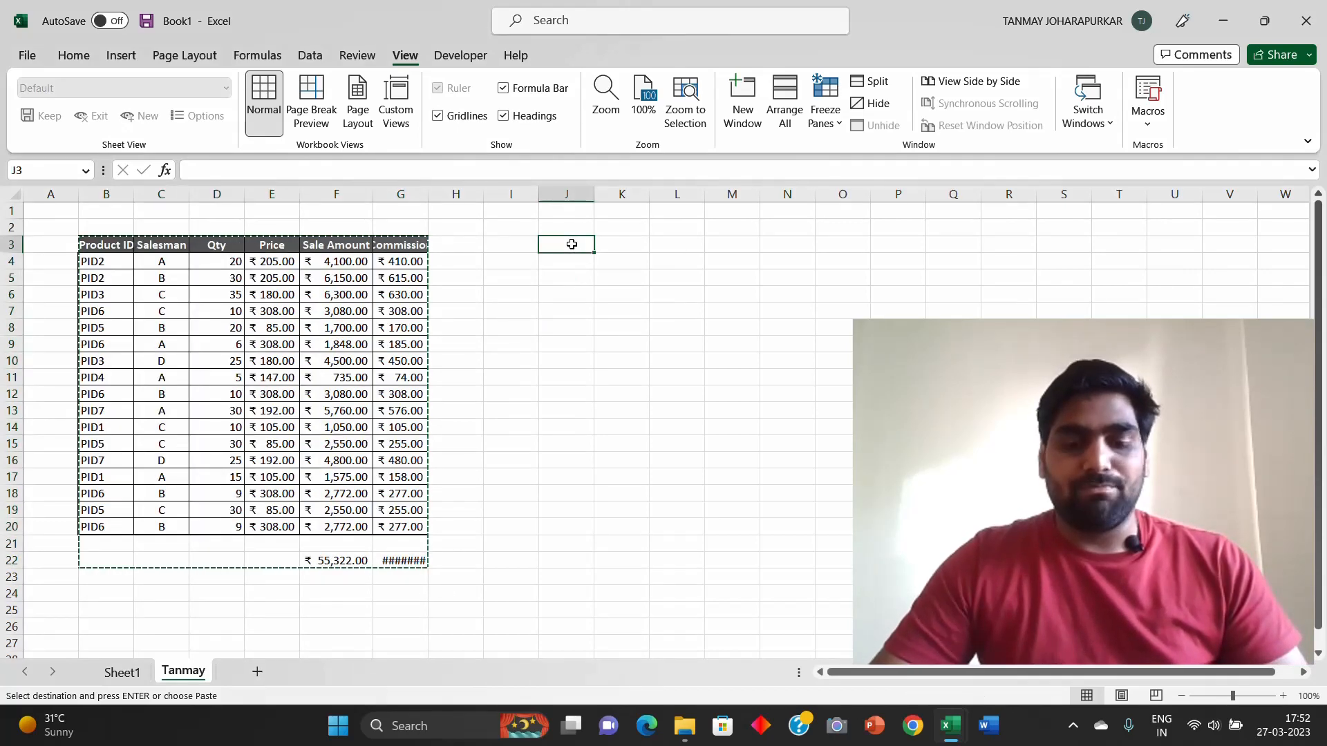
pyautogui.rightClick(572, 248)
pyautogui.click(636, 326)
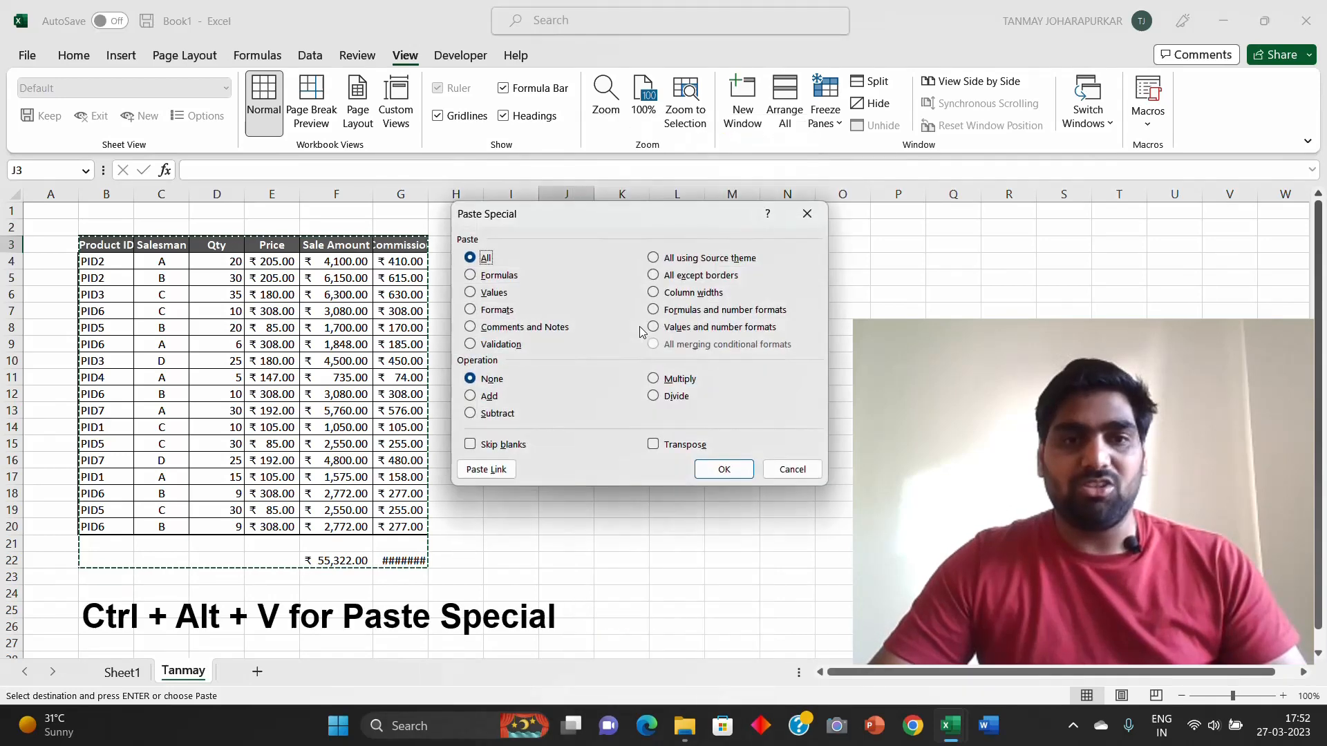
pyautogui.click(473, 294)
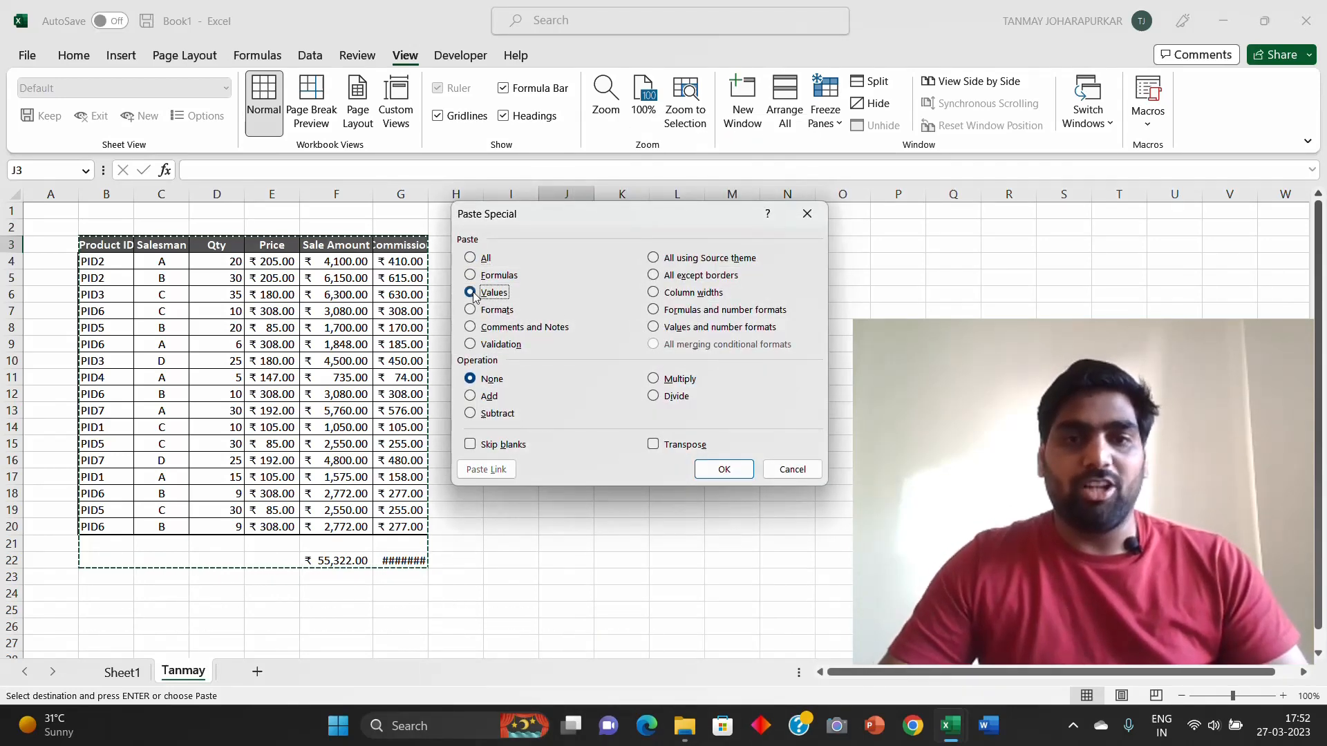
pyautogui.press('Return')
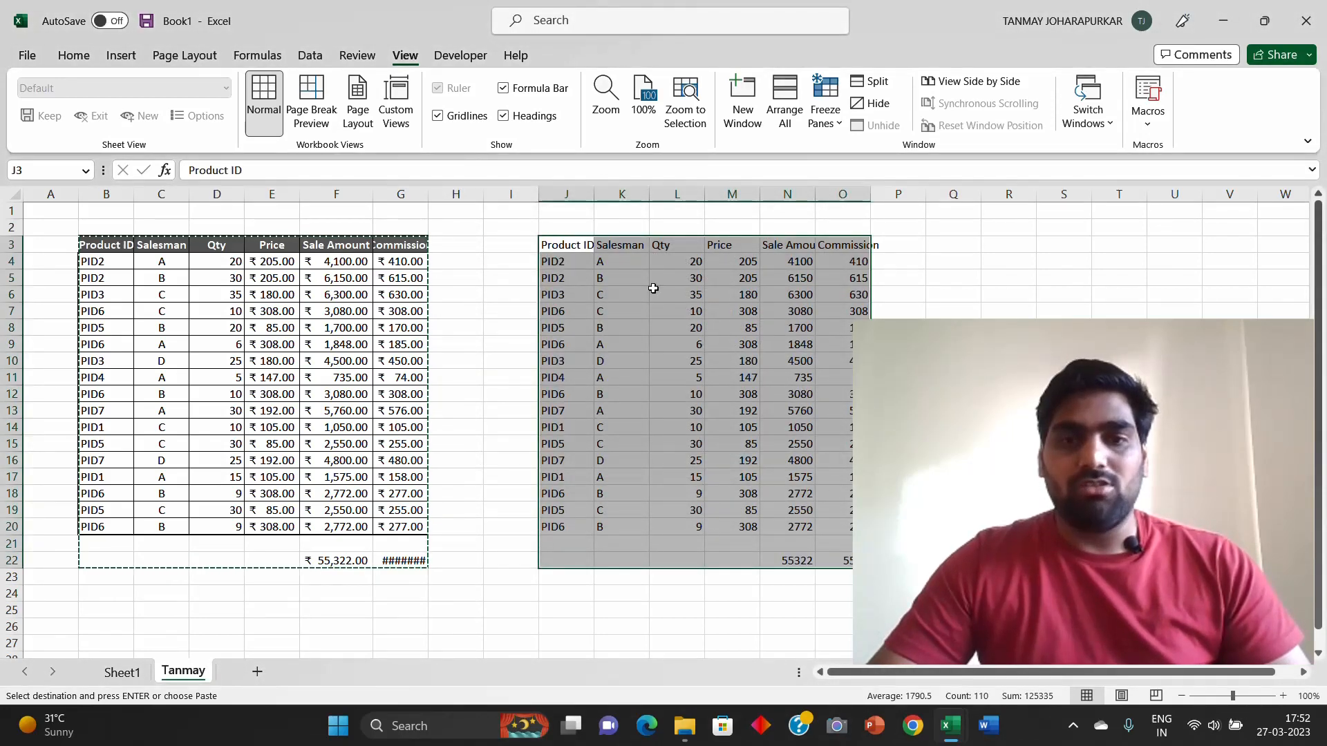
# Step: Delete columns B to G, which hold the original formatted sales table
pyautogui.click(398, 194)
pyautogui.hotkey('shift', 'Left')
pyautogui.hotkey('shift', 'Left')
pyautogui.hotkey('shift', 'Left')
pyautogui.hotkey('shift', 'Left')
pyautogui.hotkey('shift', 'Left')
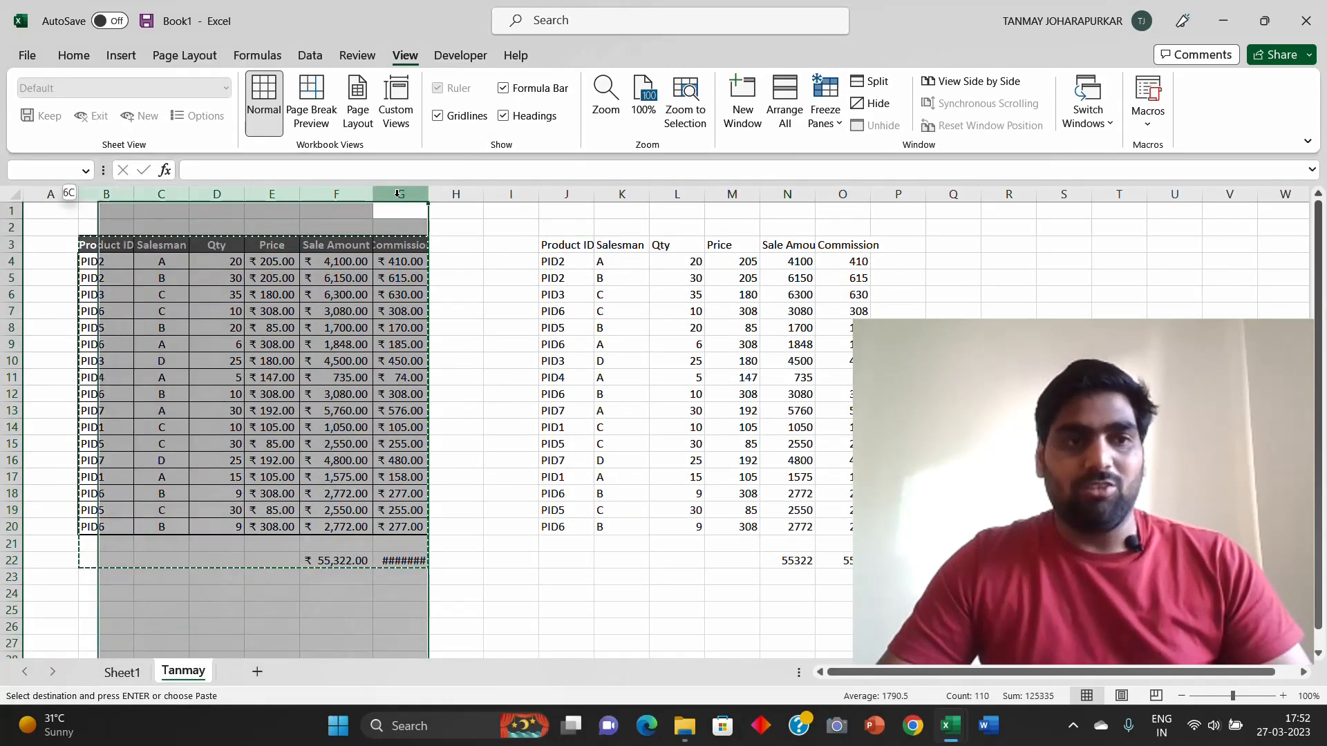
pyautogui.click(398, 194)
pyautogui.hotkey('shift', 'Left')
pyautogui.hotkey('shift', 'Left')
pyautogui.hotkey('shift', 'Left')
pyautogui.hotkey('shift', 'Left')
pyautogui.hotkey('shift', 'Left')
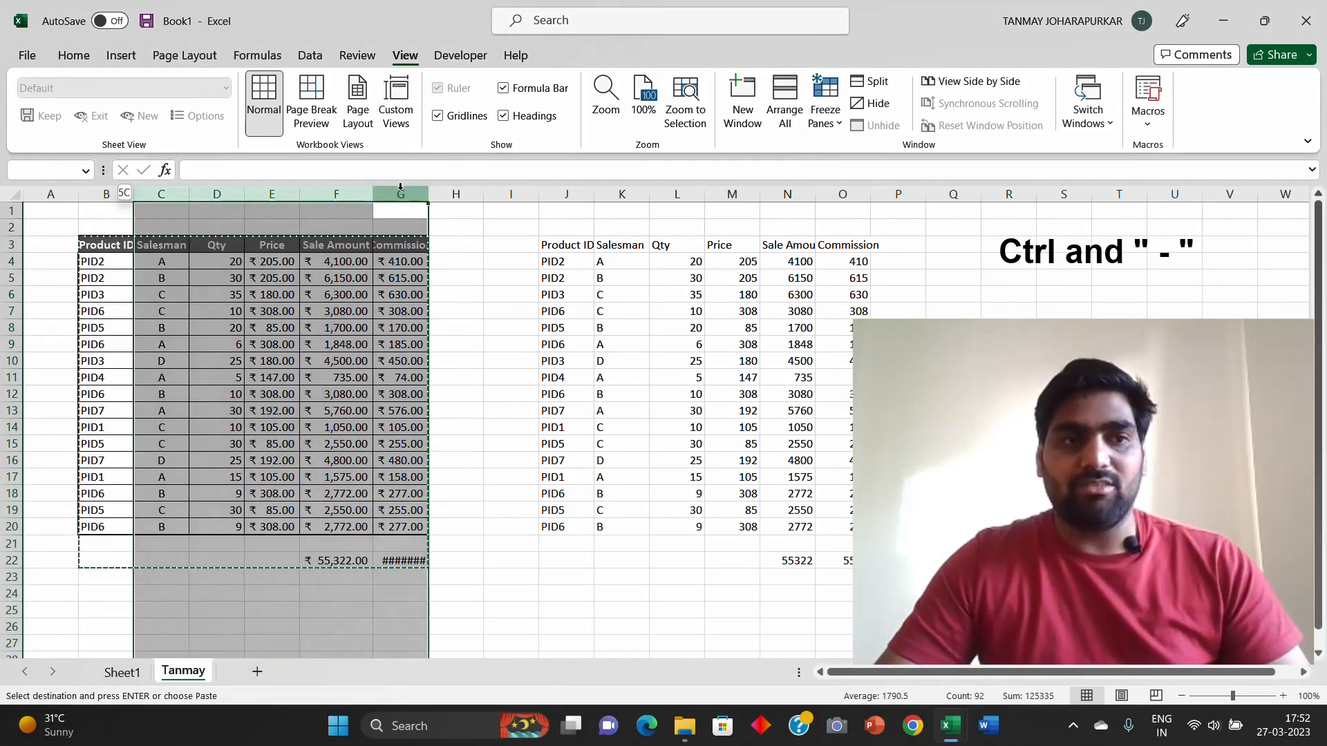
pyautogui.hotkey('ctrl', '-')
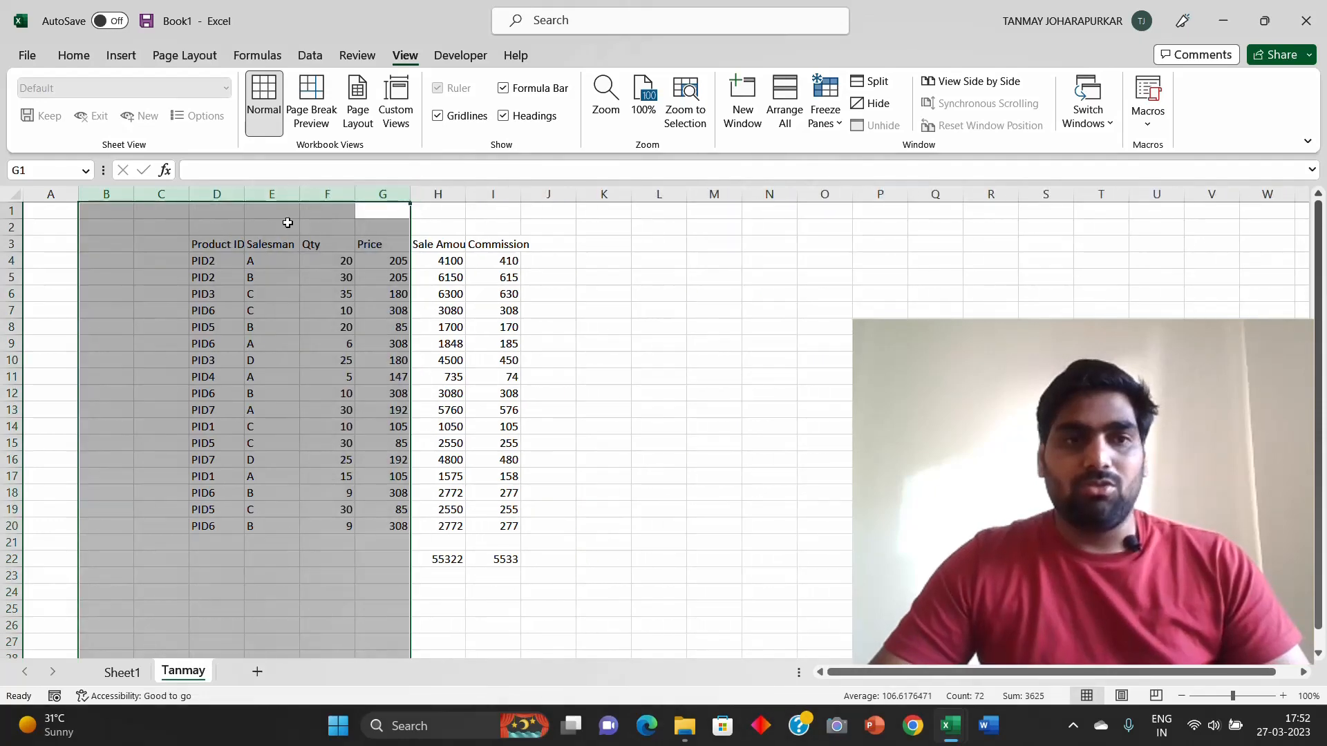
# Step: Delete the empty column B to shift the values-only table one column closer to column A
pyautogui.click(110, 193)
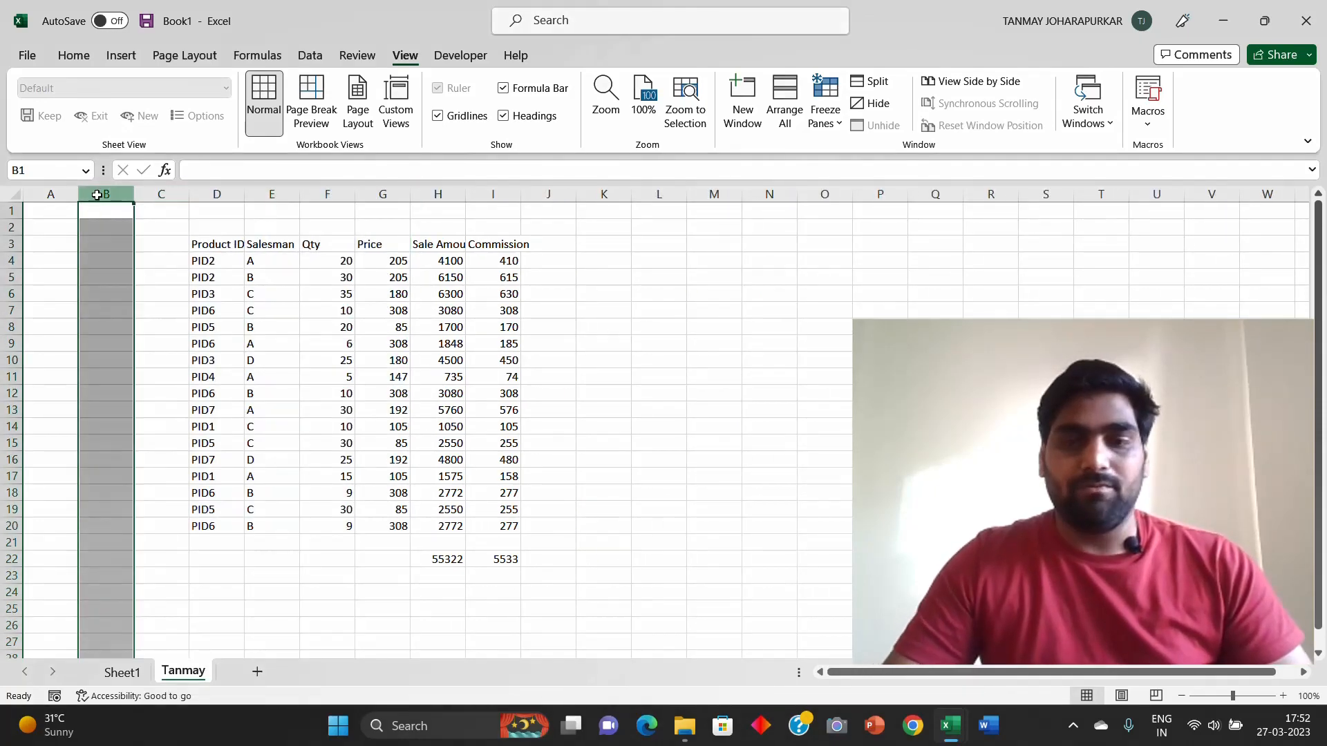
pyautogui.hotkey('ctrl', '-')
pyautogui.click(226, 306)
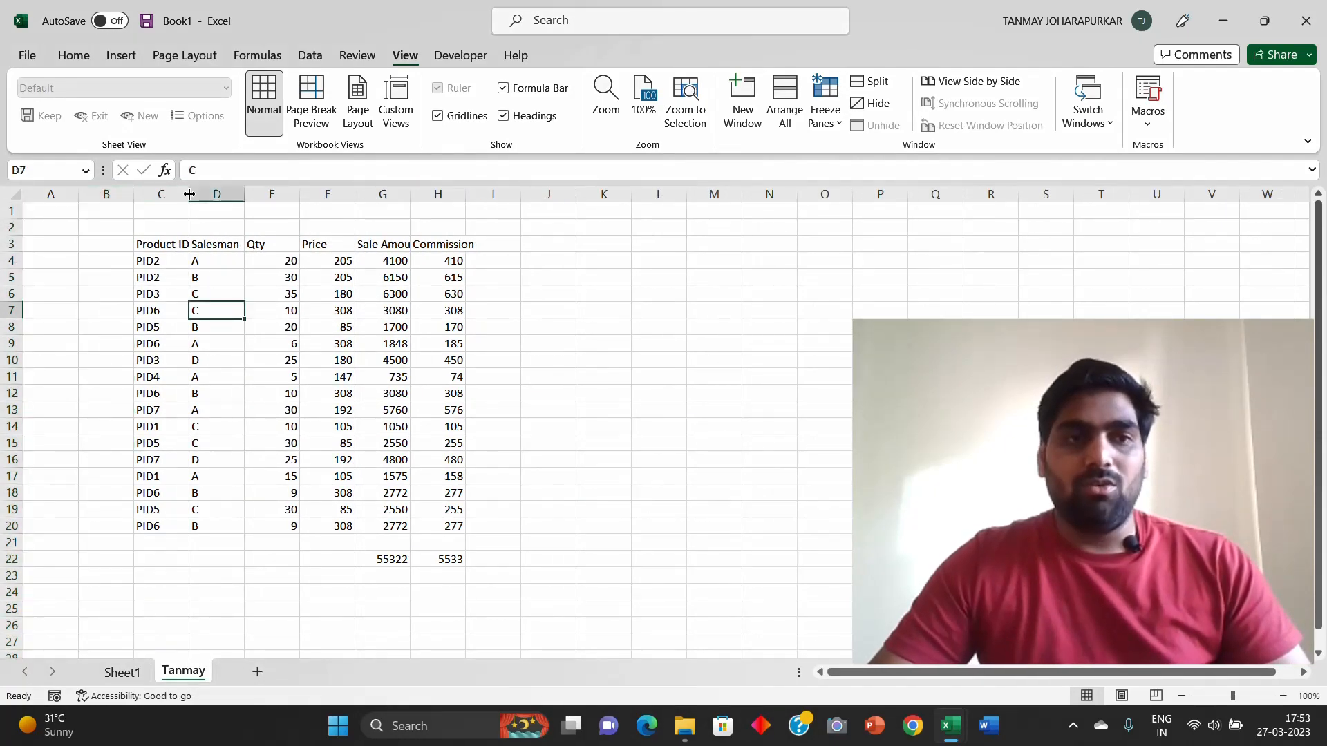
# Step: Widen the Product ID column C and autofit the Sale Amount column G
pyautogui.moveTo(188, 194); pyautogui.dragTo(216, 194)
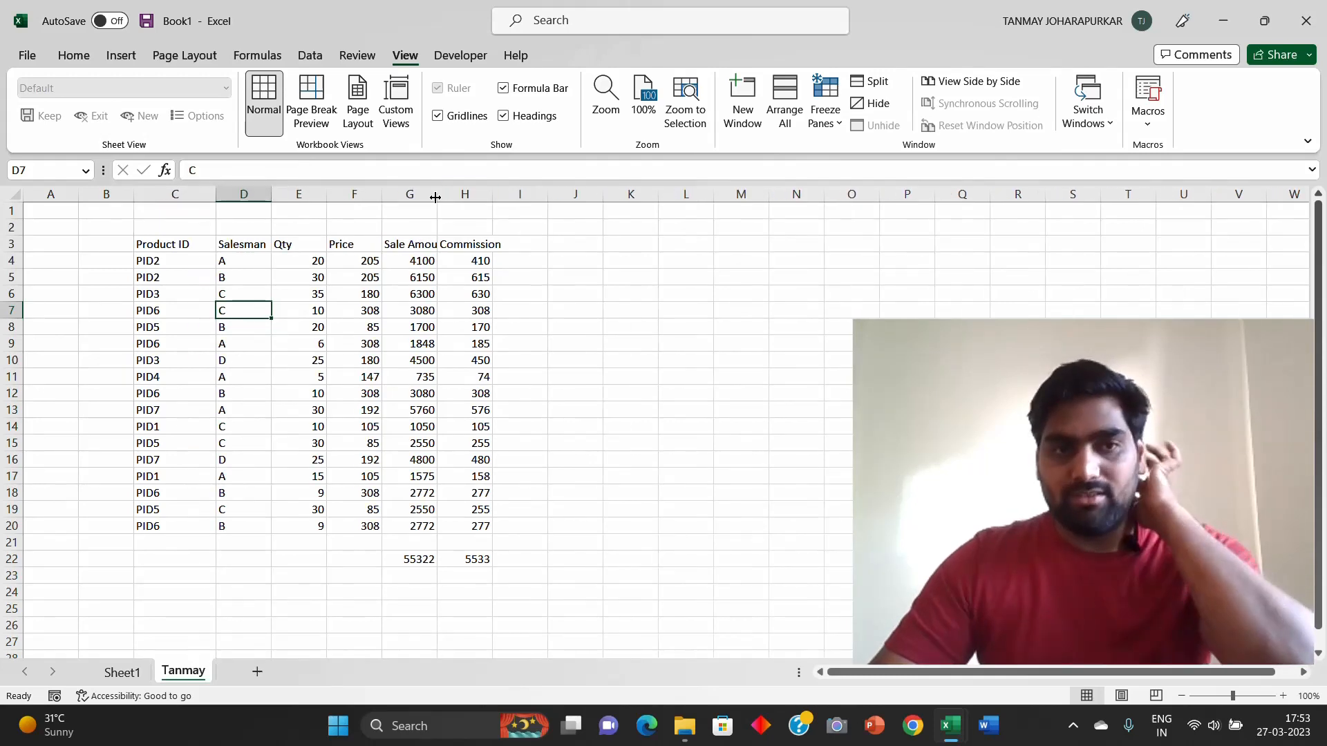
pyautogui.click(415, 242)
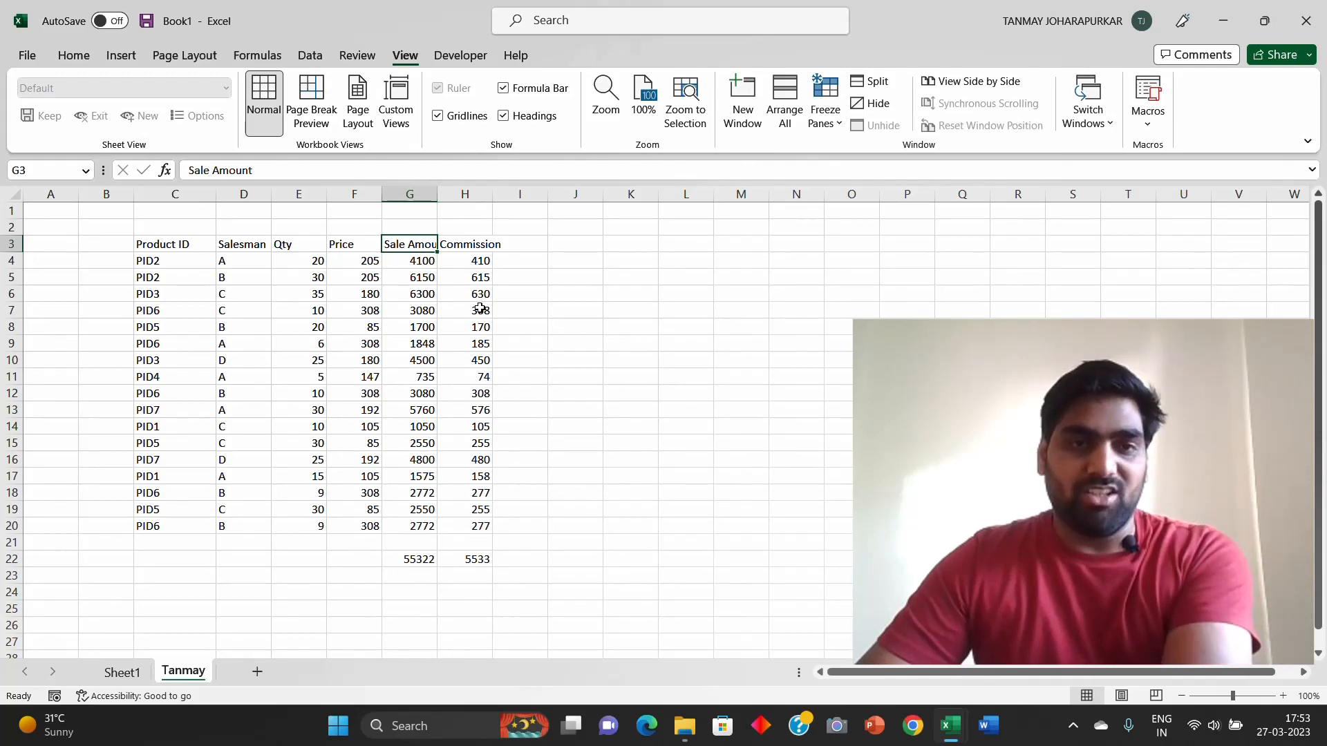
pyautogui.doubleClick(436, 194)
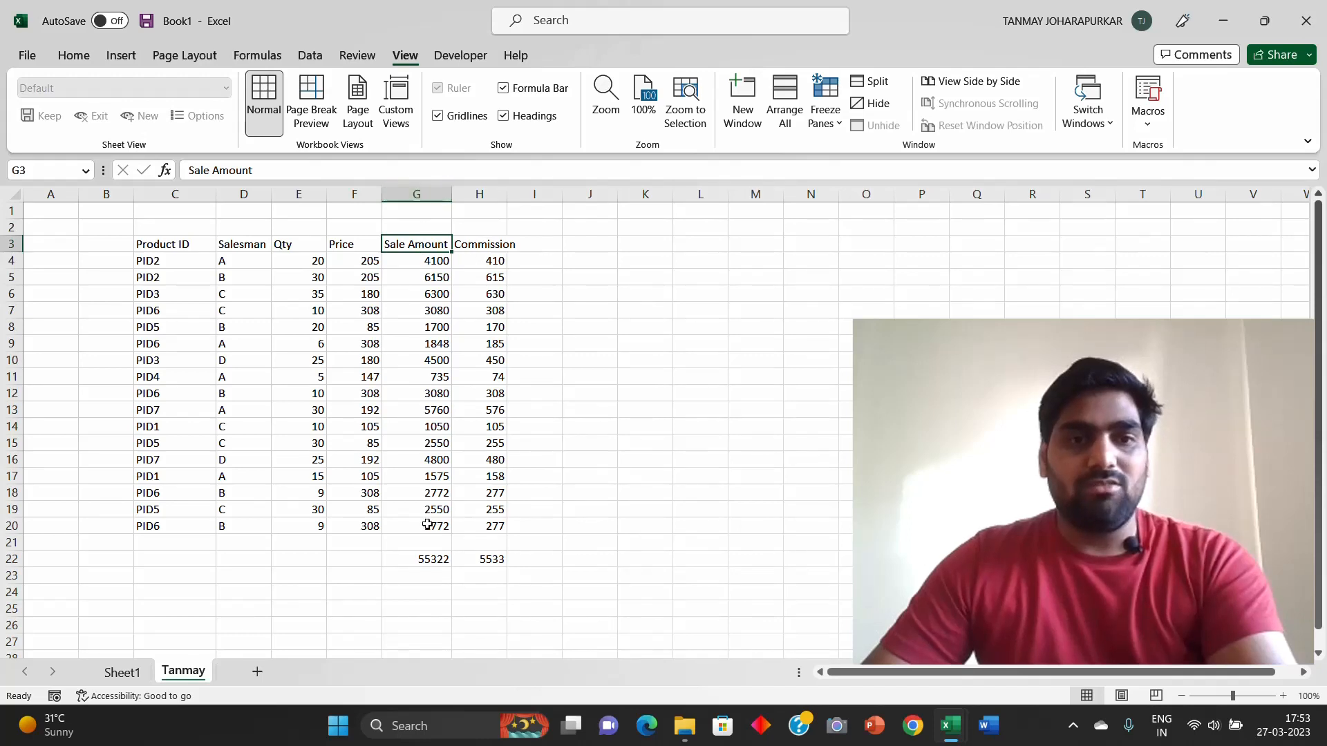
# Step: Clear the two totals below the table in G22:H22
pyautogui.moveTo(422, 561); pyautogui.dragTo(475, 562)
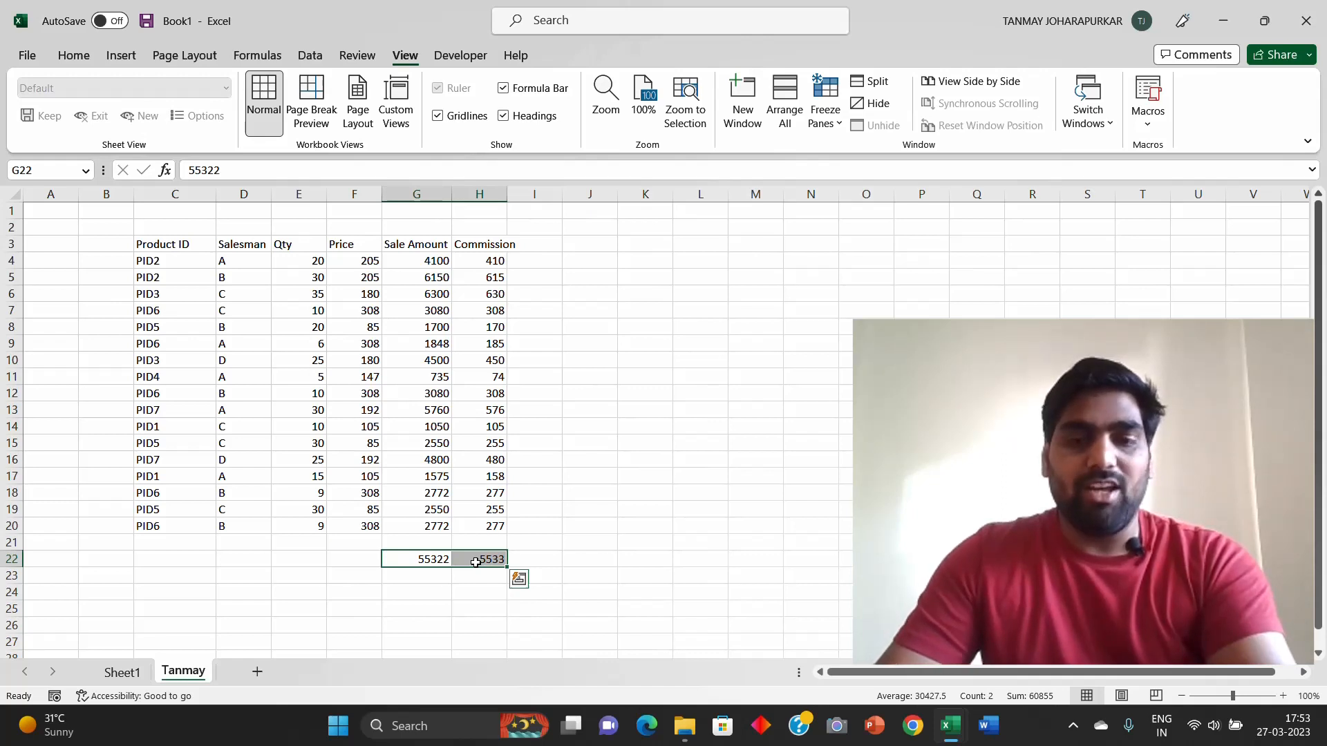
pyautogui.press('Delete')
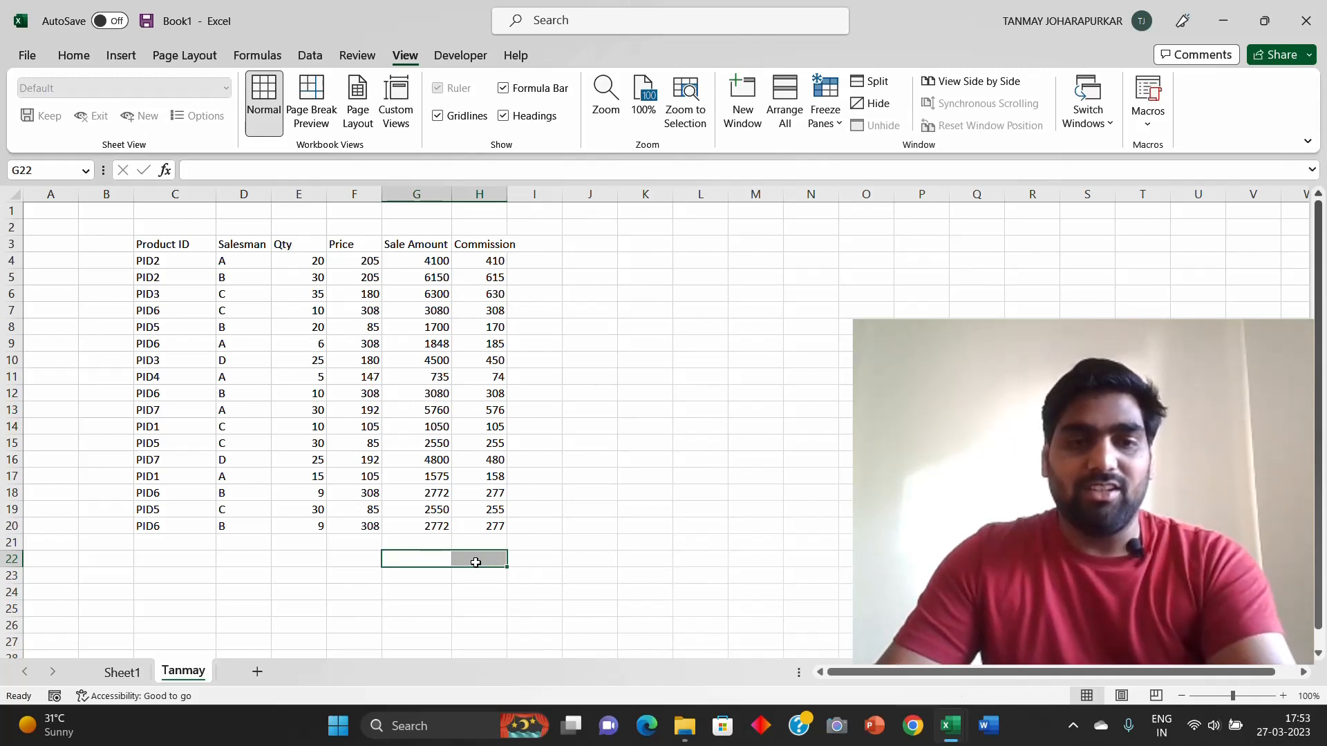
# Step: Select the whole table C3:H20, starting from its last cell H20
pyautogui.click(491, 524)
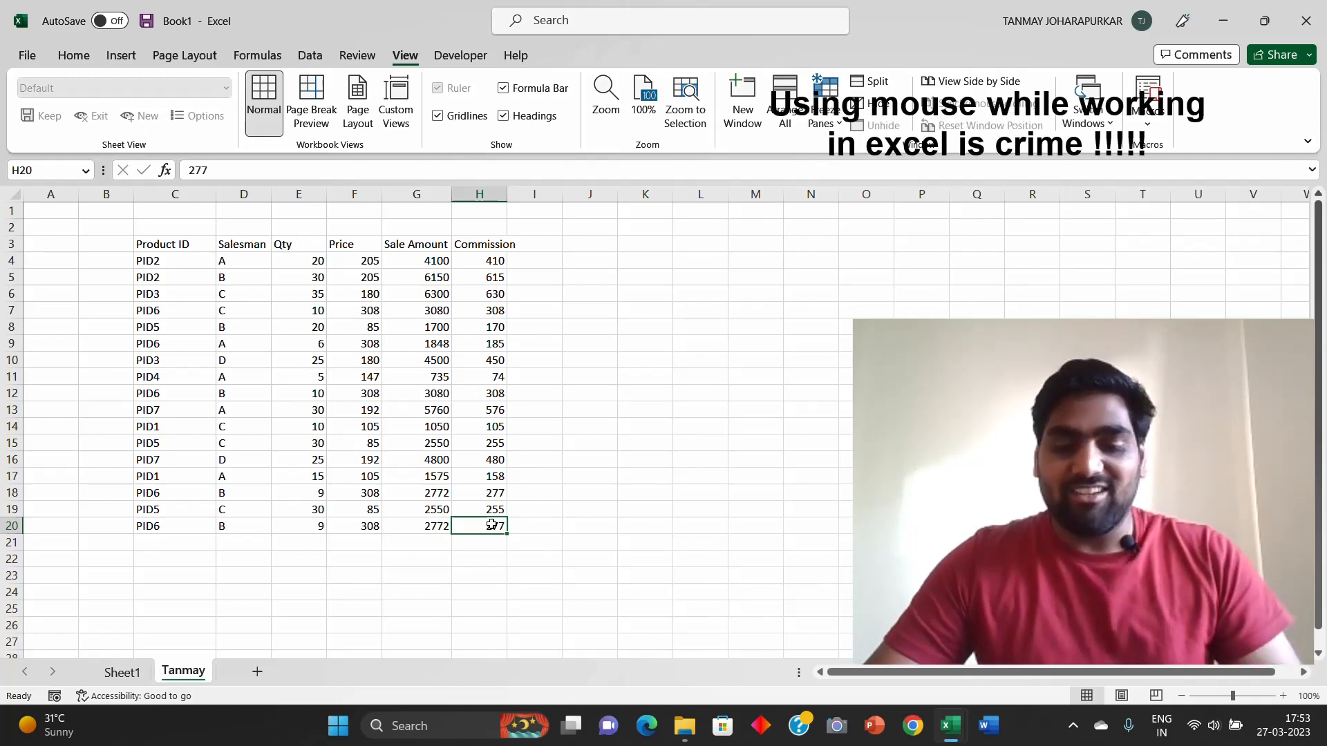
pyautogui.hotkey('shift', 'Left')
pyautogui.hotkey('shift', 'Left')
pyautogui.hotkey('shift', 'Left')
pyautogui.hotkey('shift', 'Left')
pyautogui.hotkey('shift', 'Left')
pyautogui.hotkey('shift', 'Up')
pyautogui.hotkey('shift', 'Up')
pyautogui.hotkey('shift', 'Up')
pyautogui.hotkey('shift', 'Up')
pyautogui.hotkey('shift', 'Up')
pyautogui.hotkey('shift', 'Up')
pyautogui.hotkey('shift', 'Up')
pyautogui.hotkey('shift', 'Up')
pyautogui.hotkey('shift', 'Up')
pyautogui.hotkey('shift', 'Up')
pyautogui.hotkey('shift', 'Up')
pyautogui.hotkey('shift', 'Up')
pyautogui.hotkey('shift', 'Up')
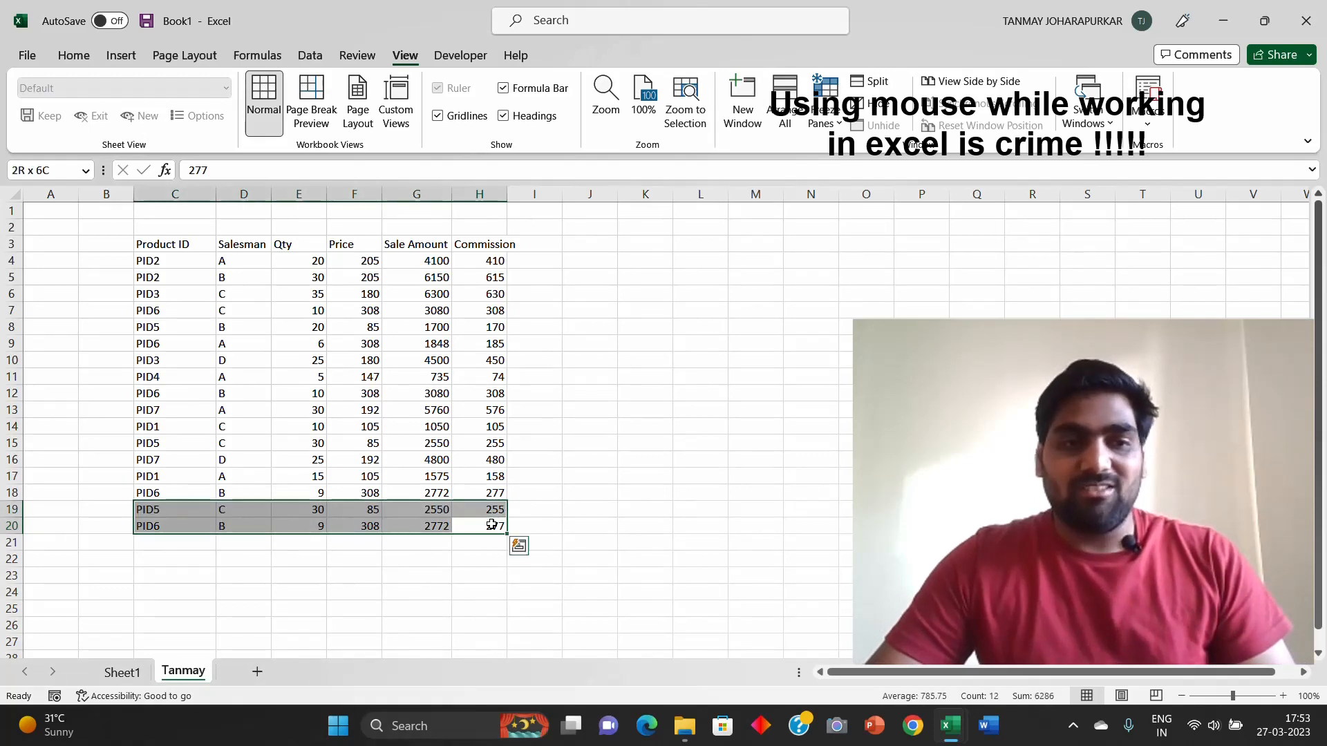
pyautogui.hotkey('shift', 'Up')
pyautogui.hotkey('shift', 'Up')
pyautogui.hotkey('shift', 'Up')
pyautogui.hotkey('shift', 'Up')
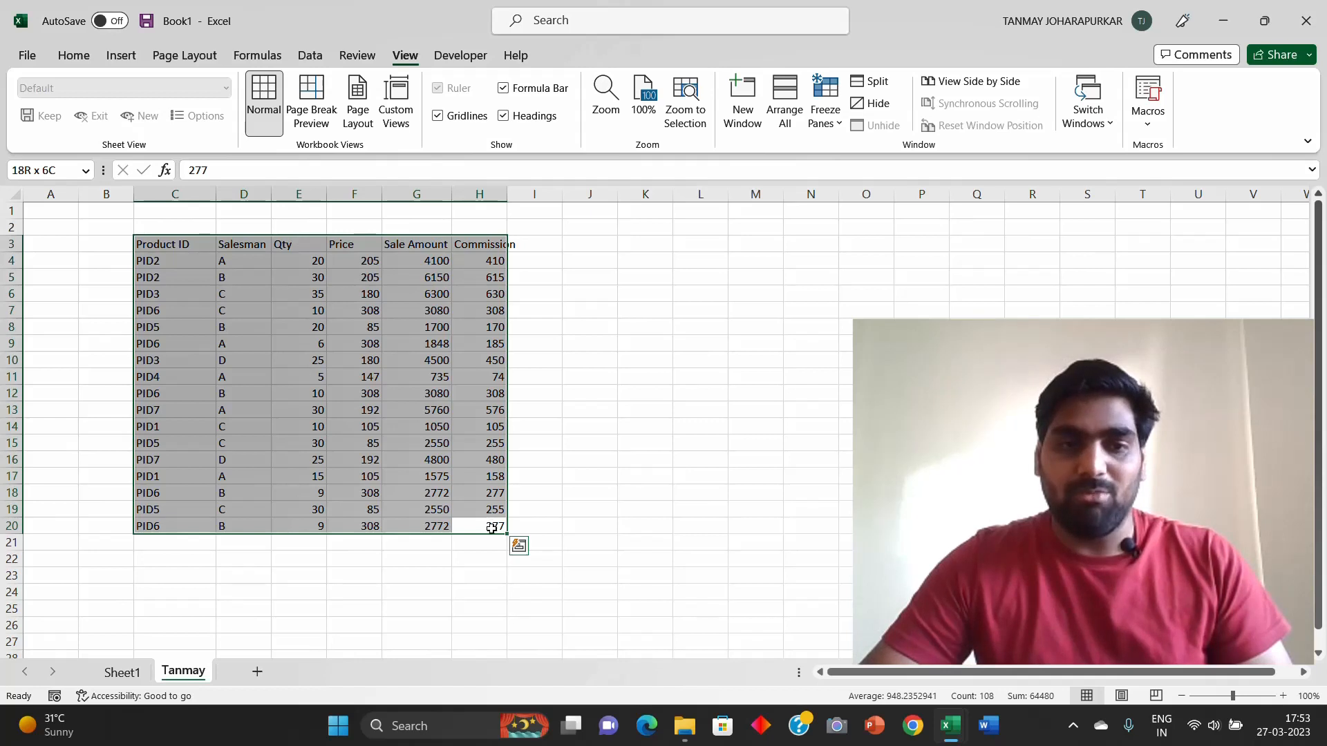
# Step: Start again from H20 and extend the selection across to column C and upward through the table rows
pyautogui.click(491, 528)
pyautogui.hotkey('shift', 'Left')
pyautogui.hotkey('shift', 'Left')
pyautogui.hotkey('shift', 'Left')
pyautogui.hotkey('shift', 'Left')
pyautogui.hotkey('shift', 'Left')
pyautogui.hotkey('shift', 'Left')
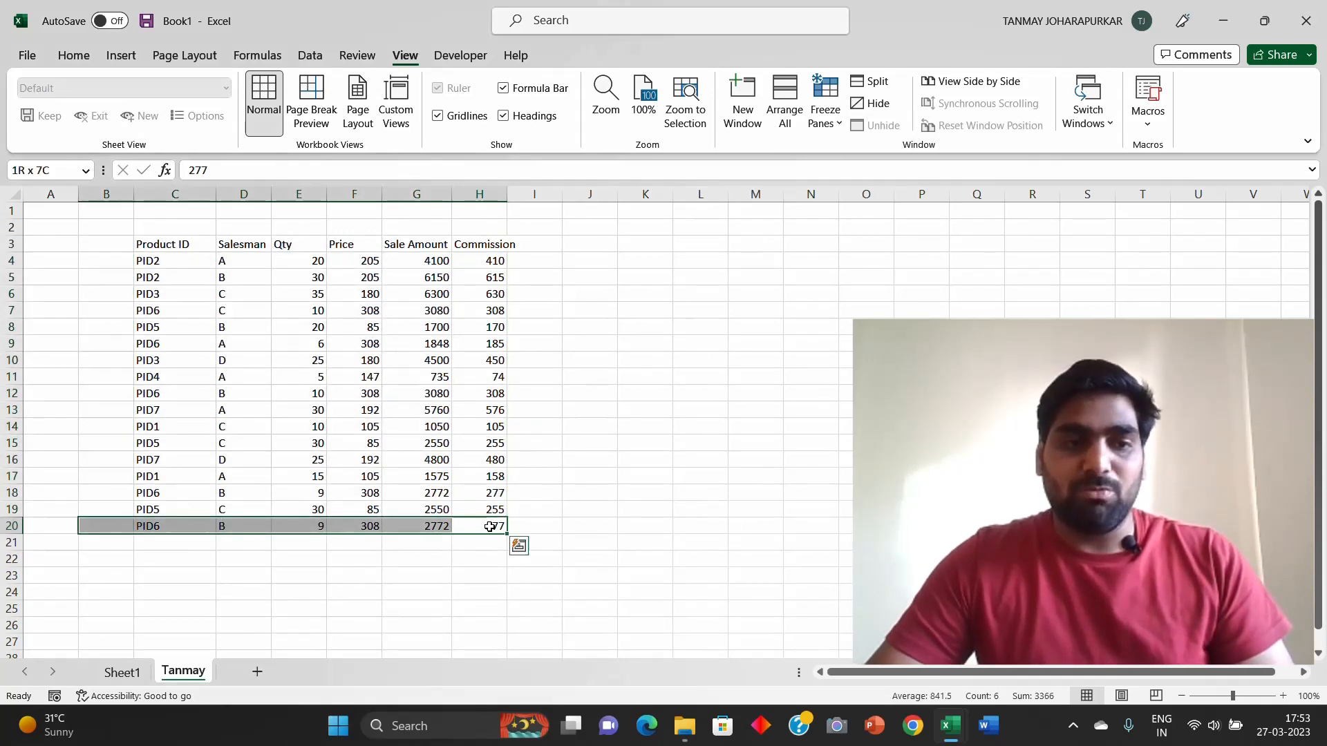
pyautogui.hotkey('shift', 'Right')
pyautogui.hotkey('shift', 'Up')
pyautogui.hotkey('shift', 'Up')
pyautogui.hotkey('shift', 'Up')
pyautogui.hotkey('shift', 'Up')
pyautogui.hotkey('shift', 'Up')
pyautogui.hotkey('shift', 'Up')
pyautogui.hotkey('shift', 'Up')
pyautogui.hotkey('shift', 'Up')
pyautogui.hotkey('shift', 'Up')
pyautogui.hotkey('shift', 'Up')
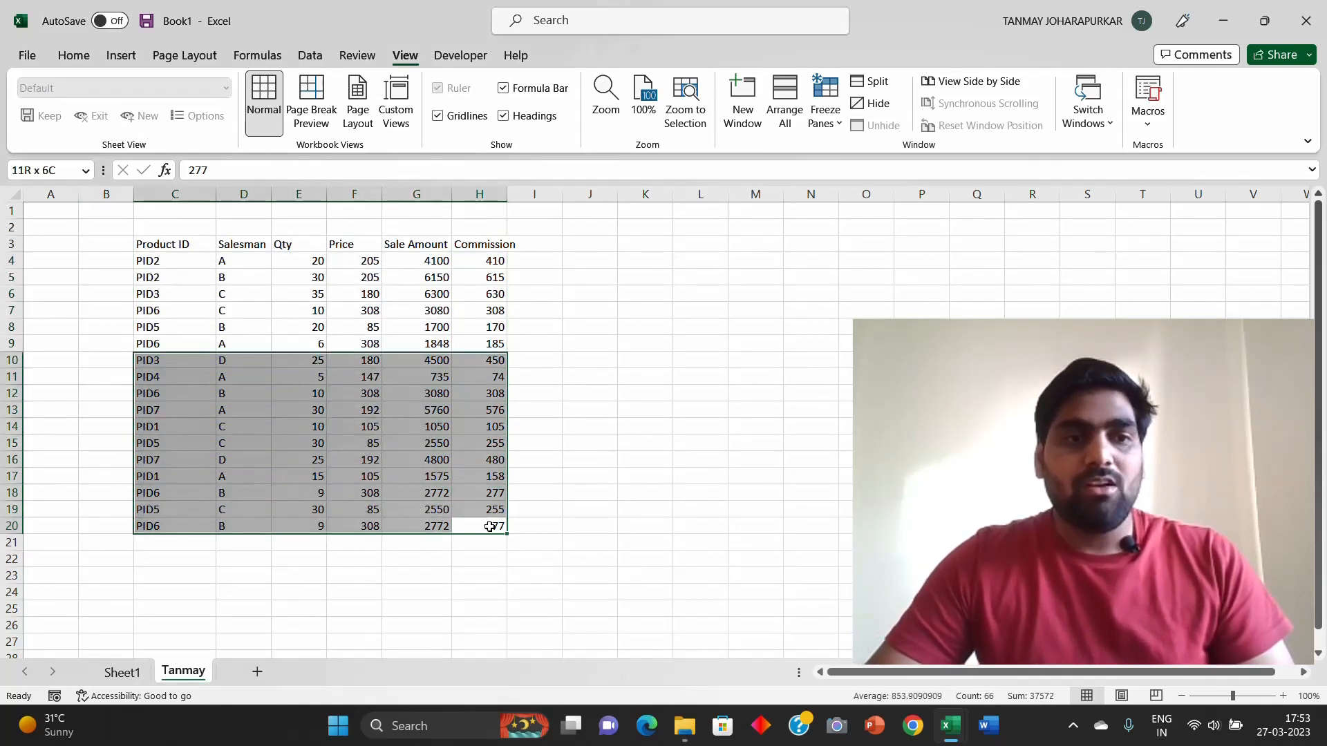
pyautogui.hotkey('shift', 'Up')
pyautogui.hotkey('shift', 'Up')
pyautogui.hotkey('shift', 'Up')
pyautogui.click(490, 527)
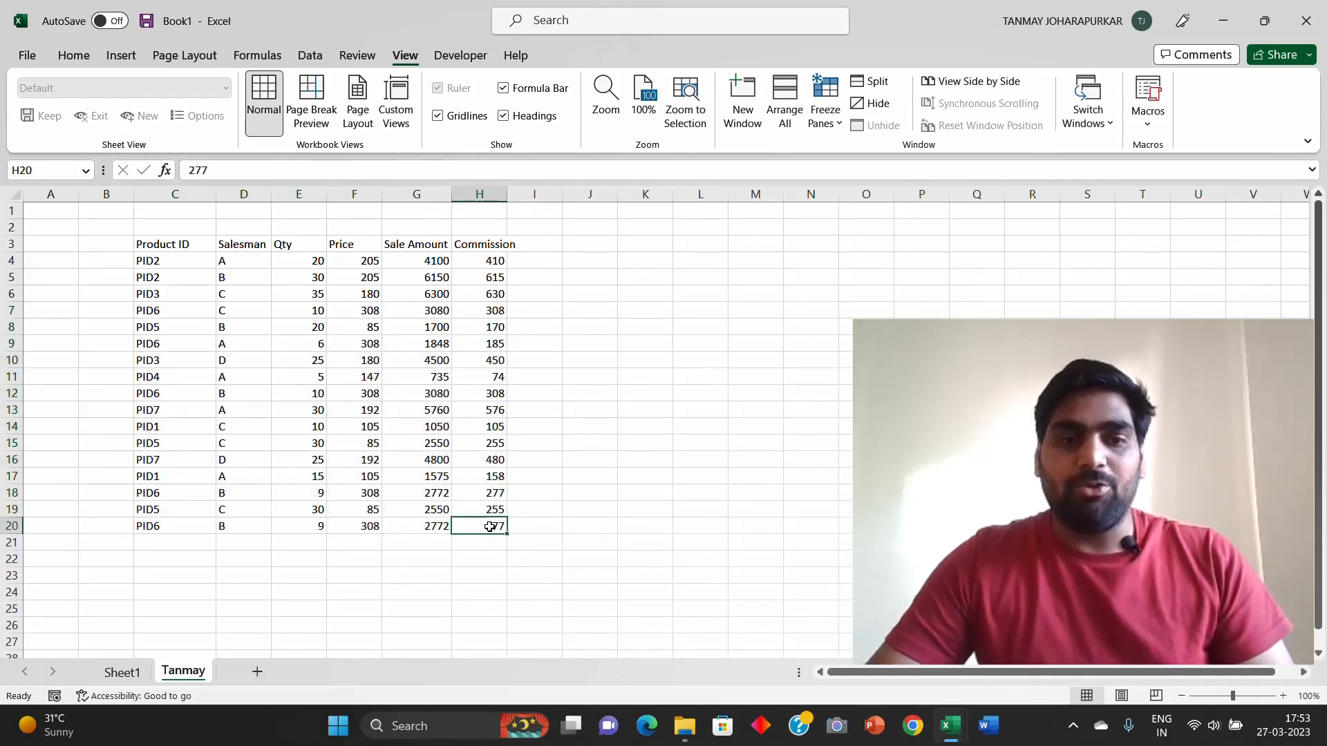
pyautogui.press('Down')
# Step: Go from A1 to the Product ID header in C3 and select the column's data down to C20
pyautogui.click(59, 206)
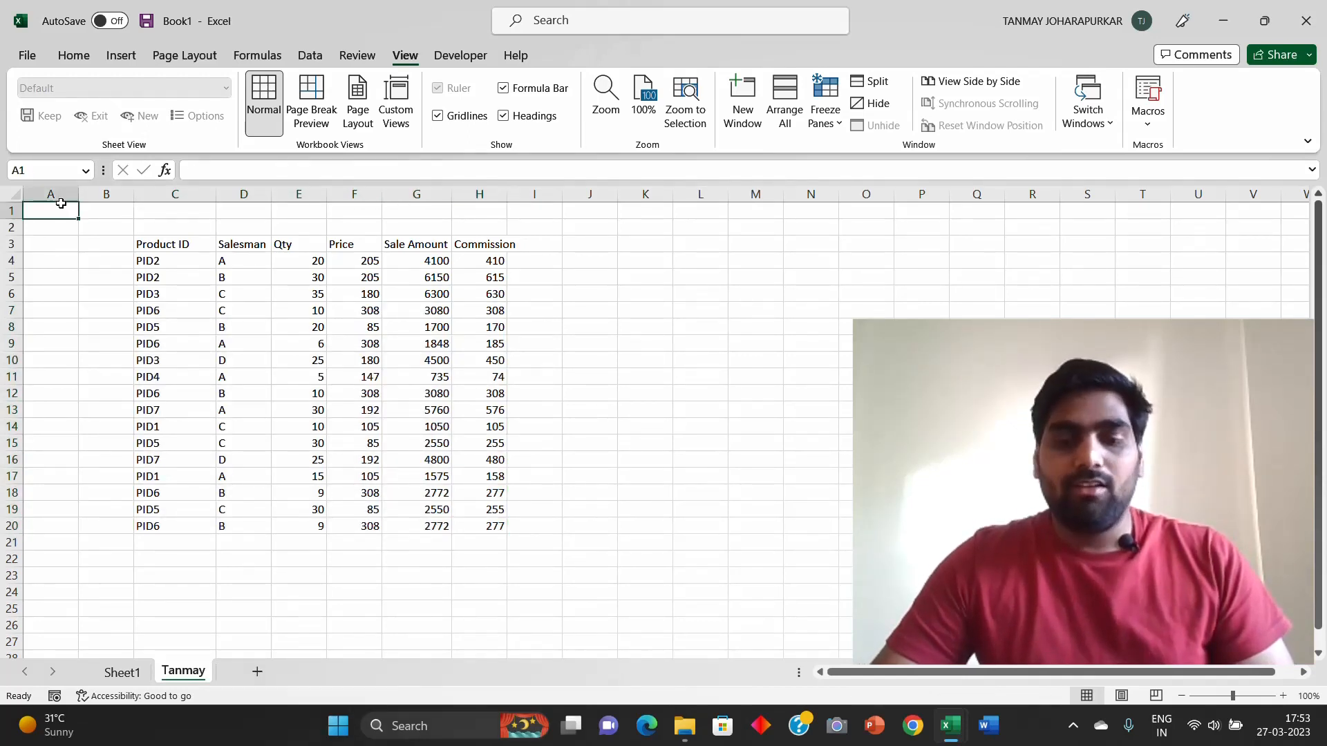
pyautogui.press('Down')
pyautogui.press('Down')
pyautogui.press('Right')
pyautogui.press('Right')
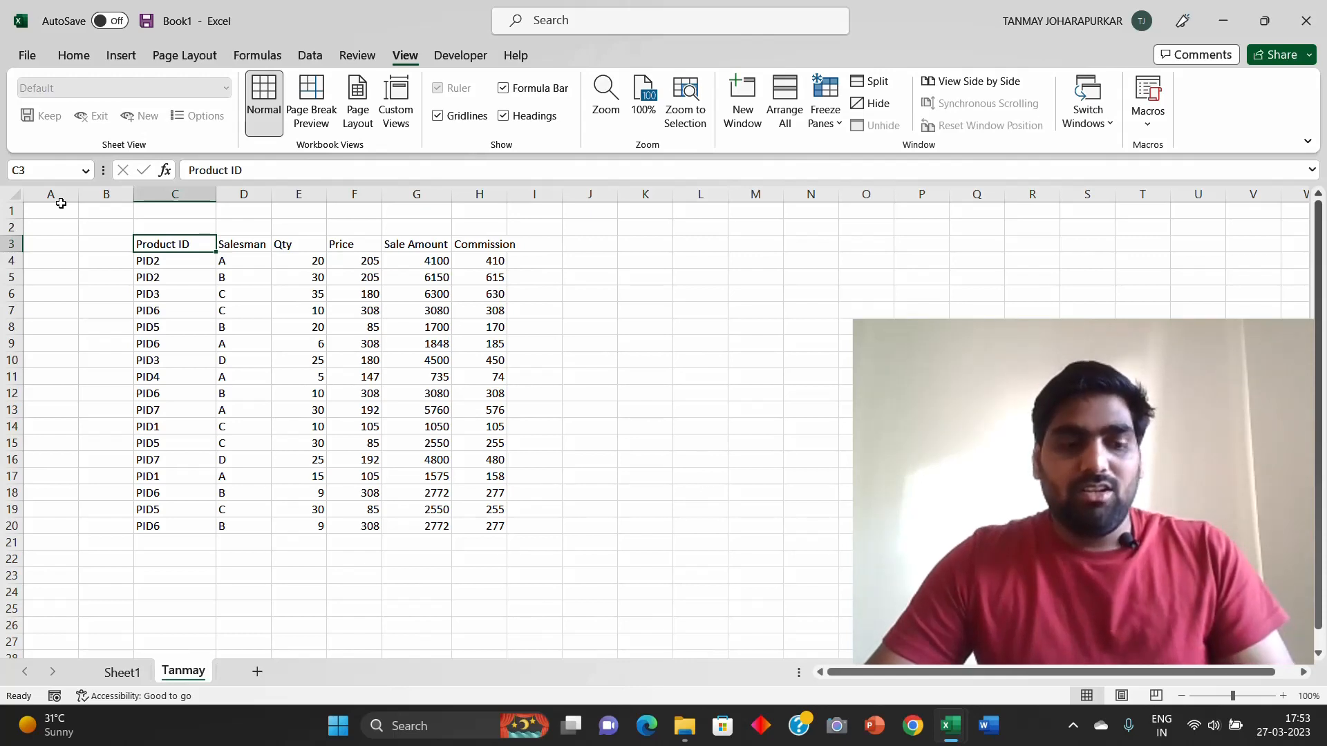
pyautogui.hotkey('shift', 'Down')
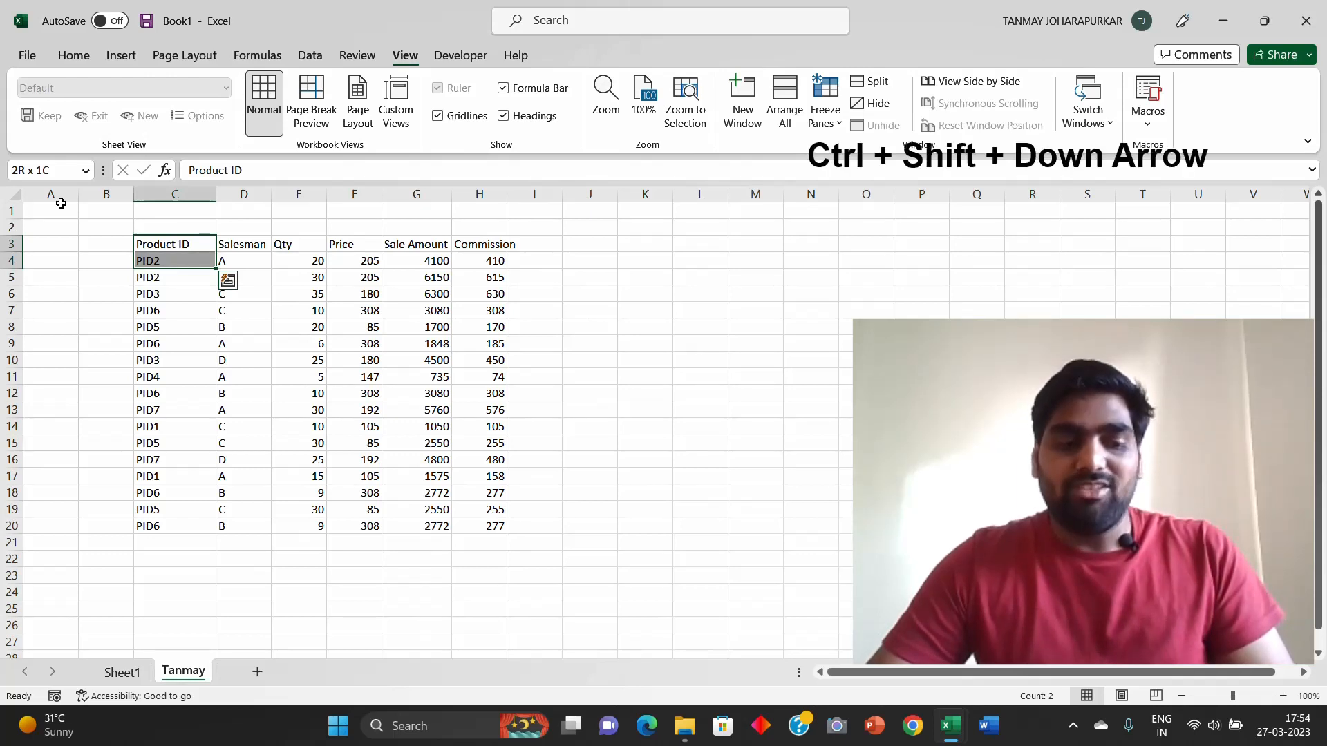
pyautogui.hotkey('ctrl', 'shift', 'Down')
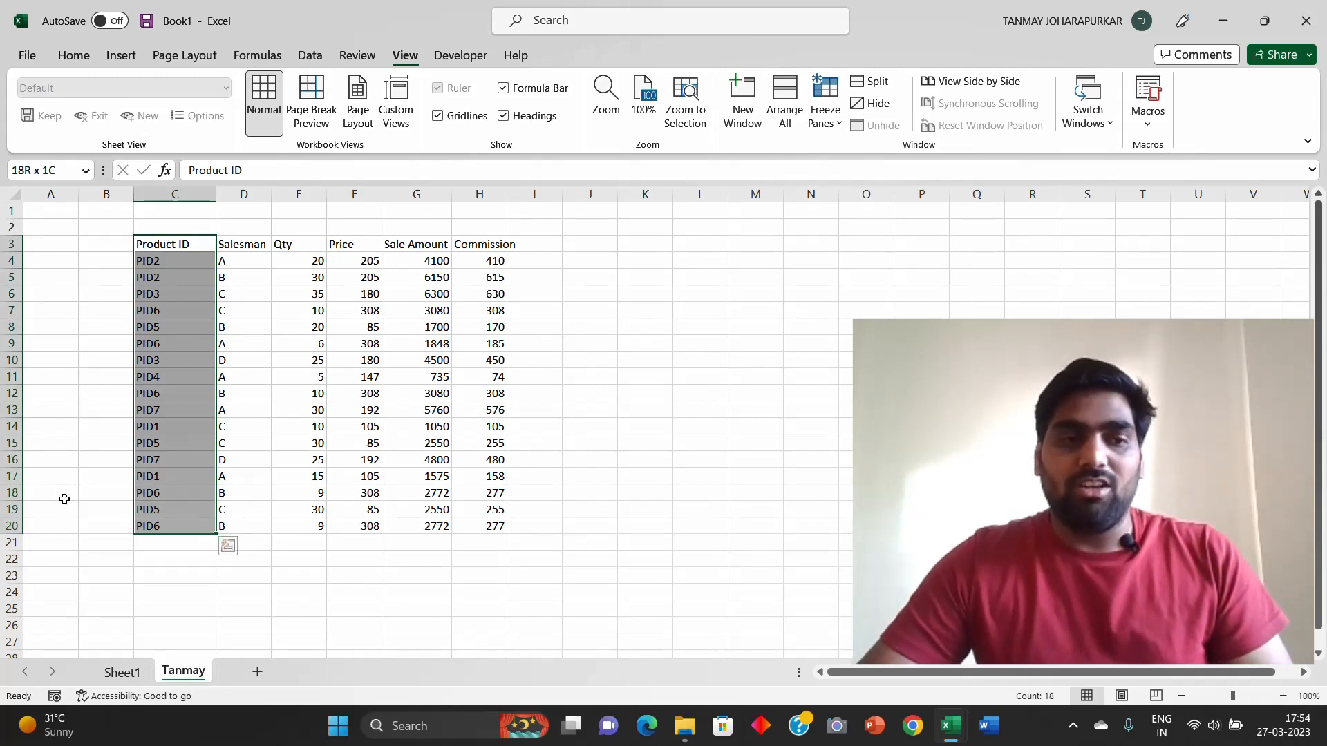
# Step: Select the entire table C3:H20 from the last Product ID cell C20 and apply All Borders
pyautogui.click(181, 540)
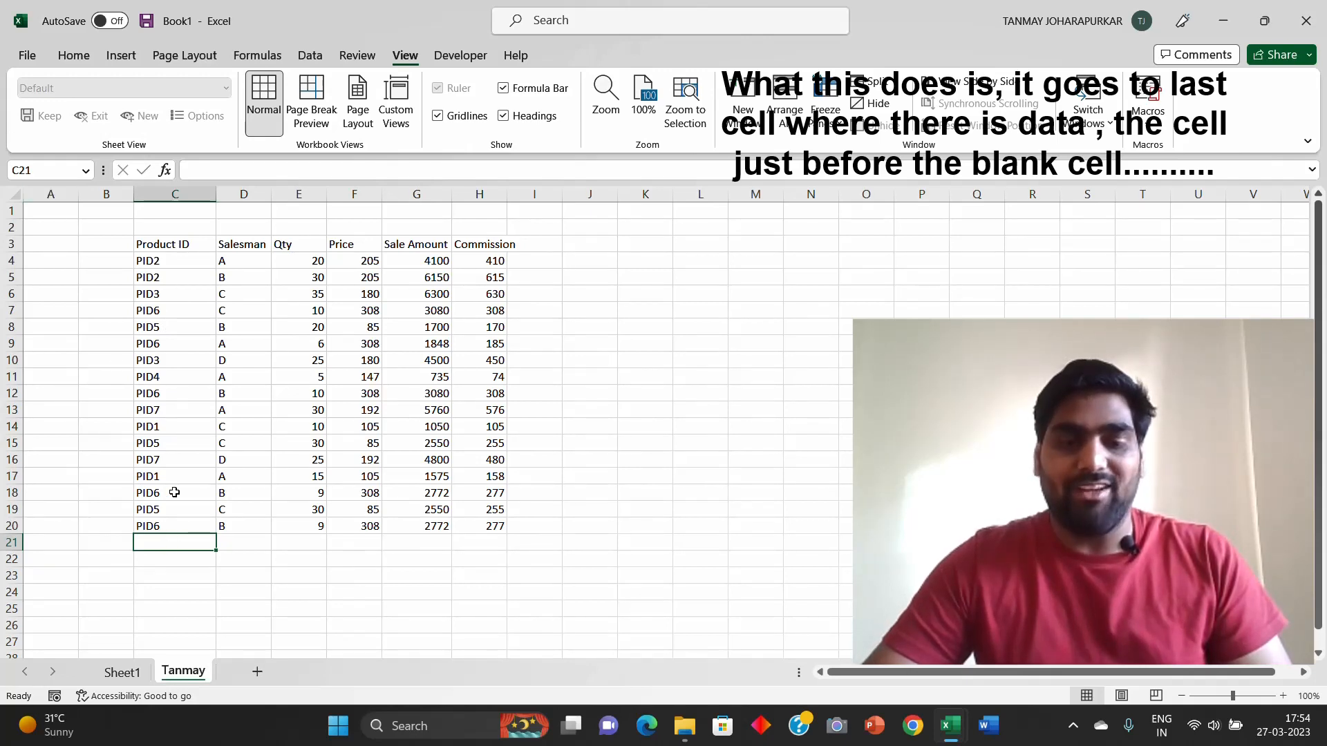
pyautogui.hotkey('ctrl', 'Up')
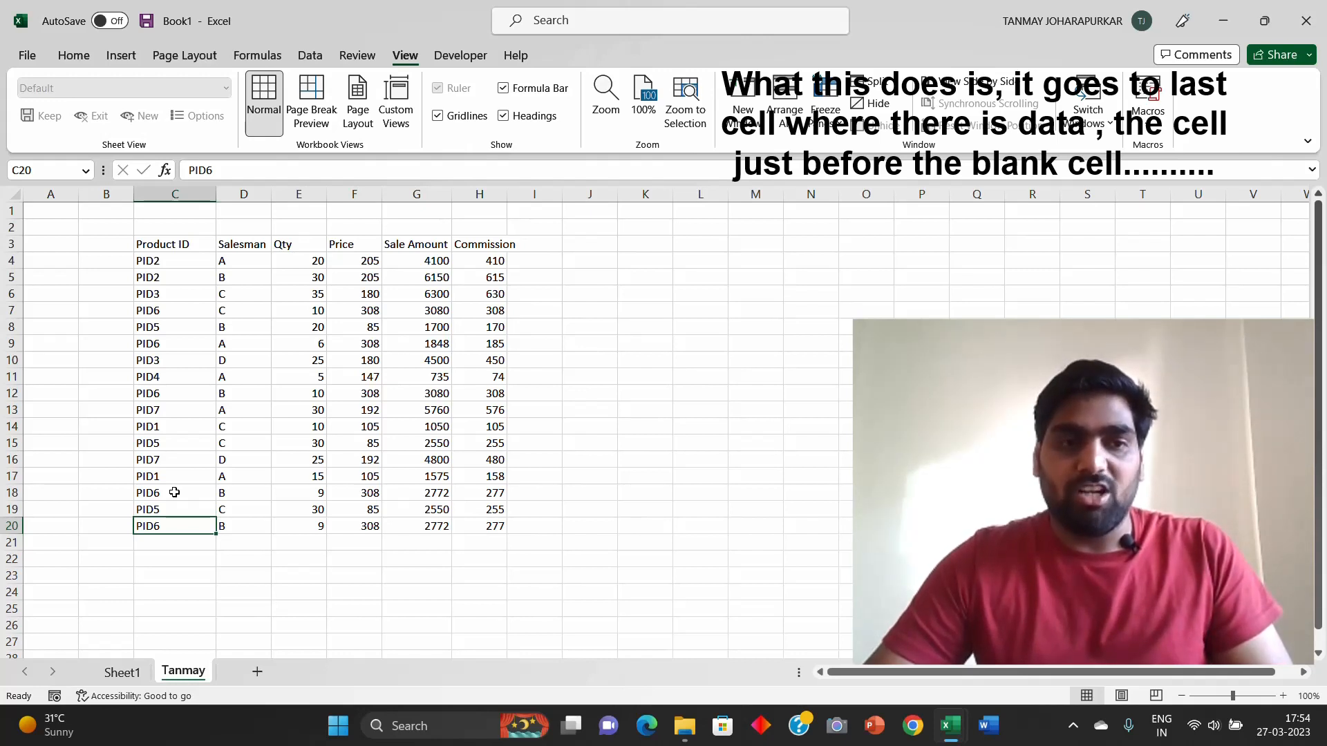
pyautogui.hotkey('ctrl', 'shift', 'Up')
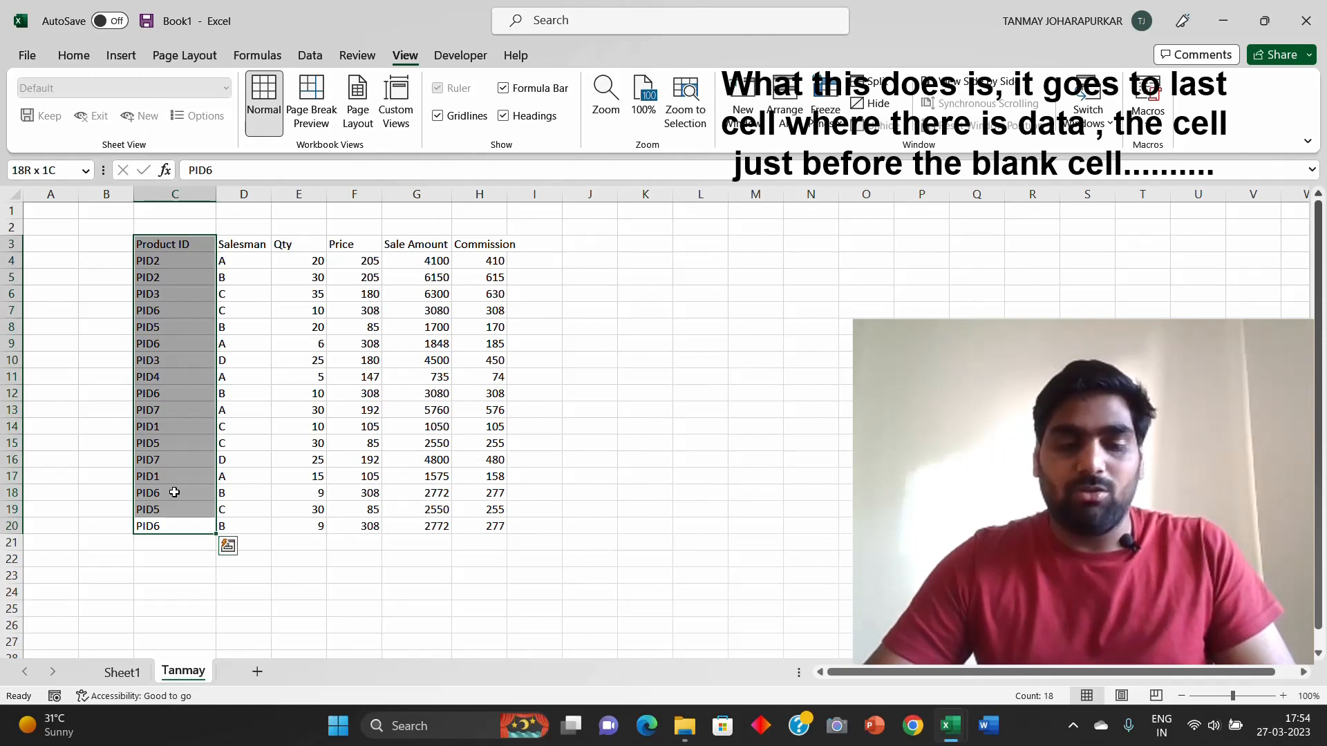
pyautogui.hotkey('ctrl', 'shift', 'Right')
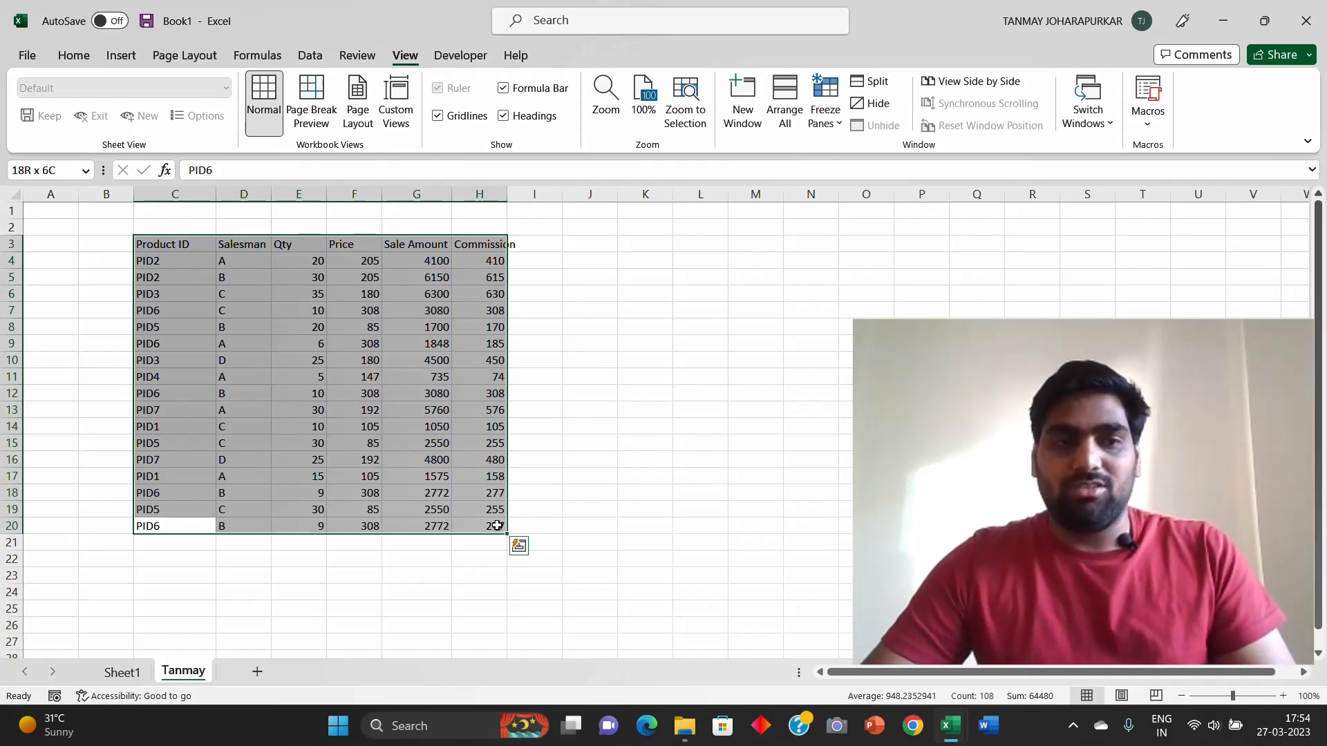
pyautogui.press('alt')
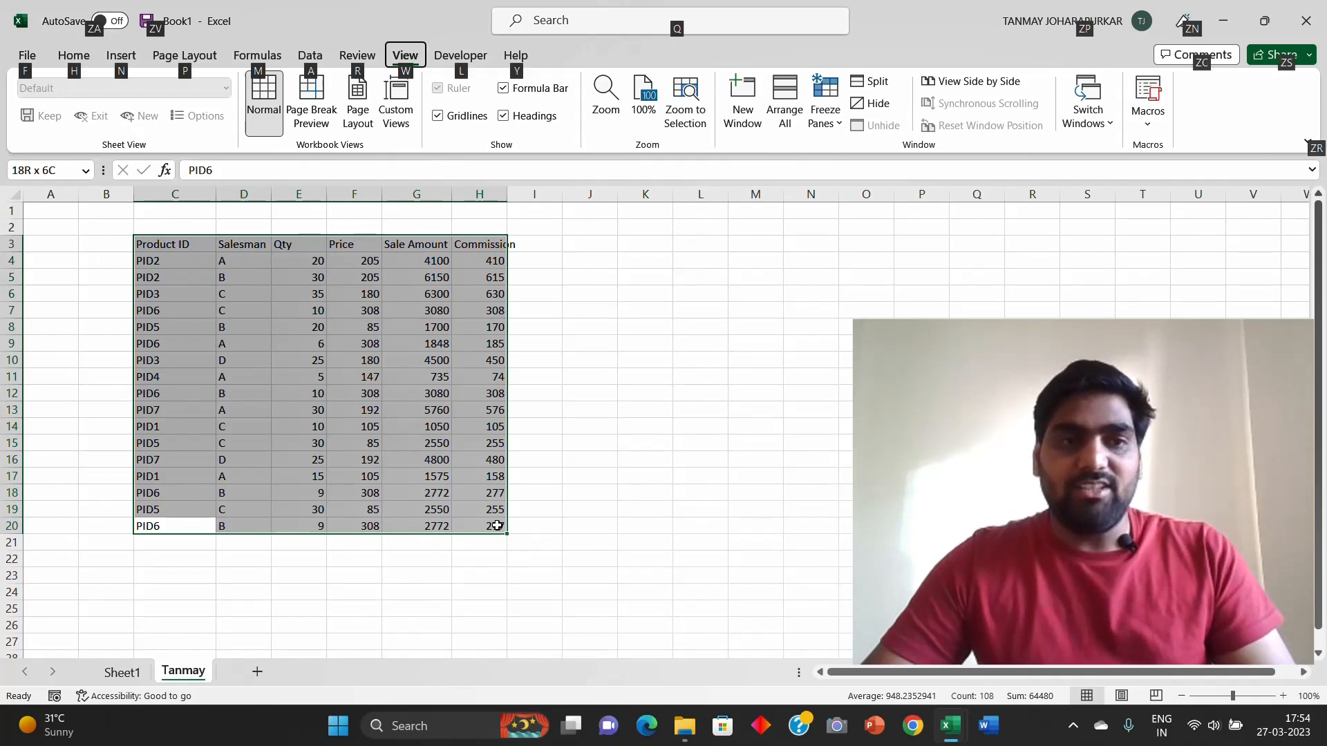
pyautogui.press('h')
pyautogui.press('b')
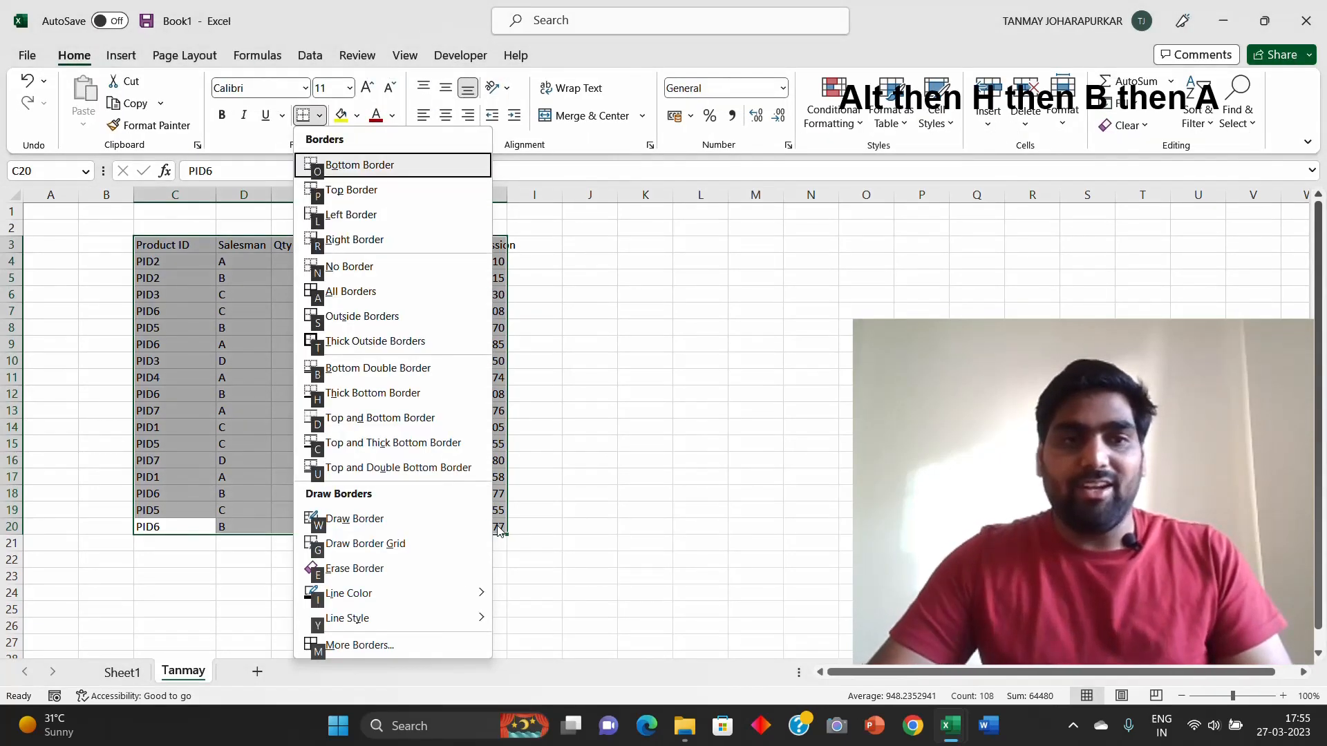
pyautogui.press('a')
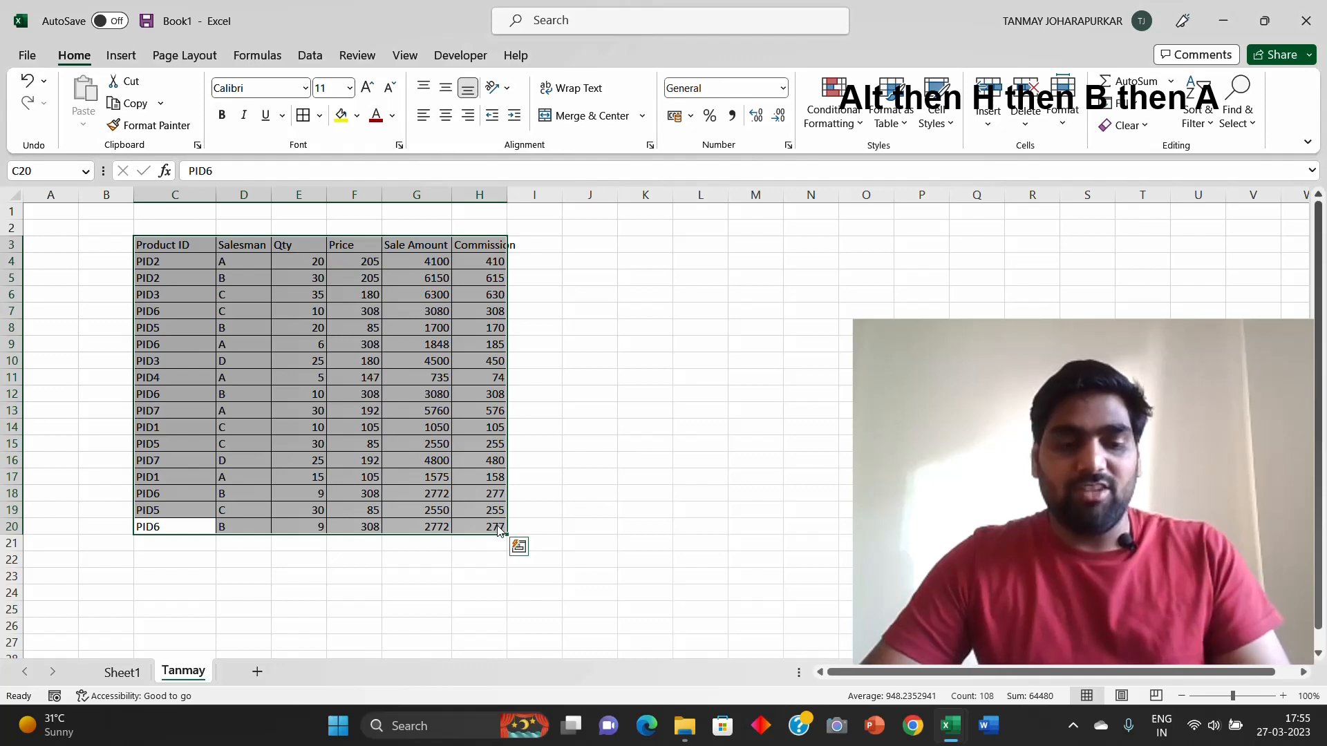
# Step: Review the list of border options for the selected table without applying another one
pyautogui.press('alt')
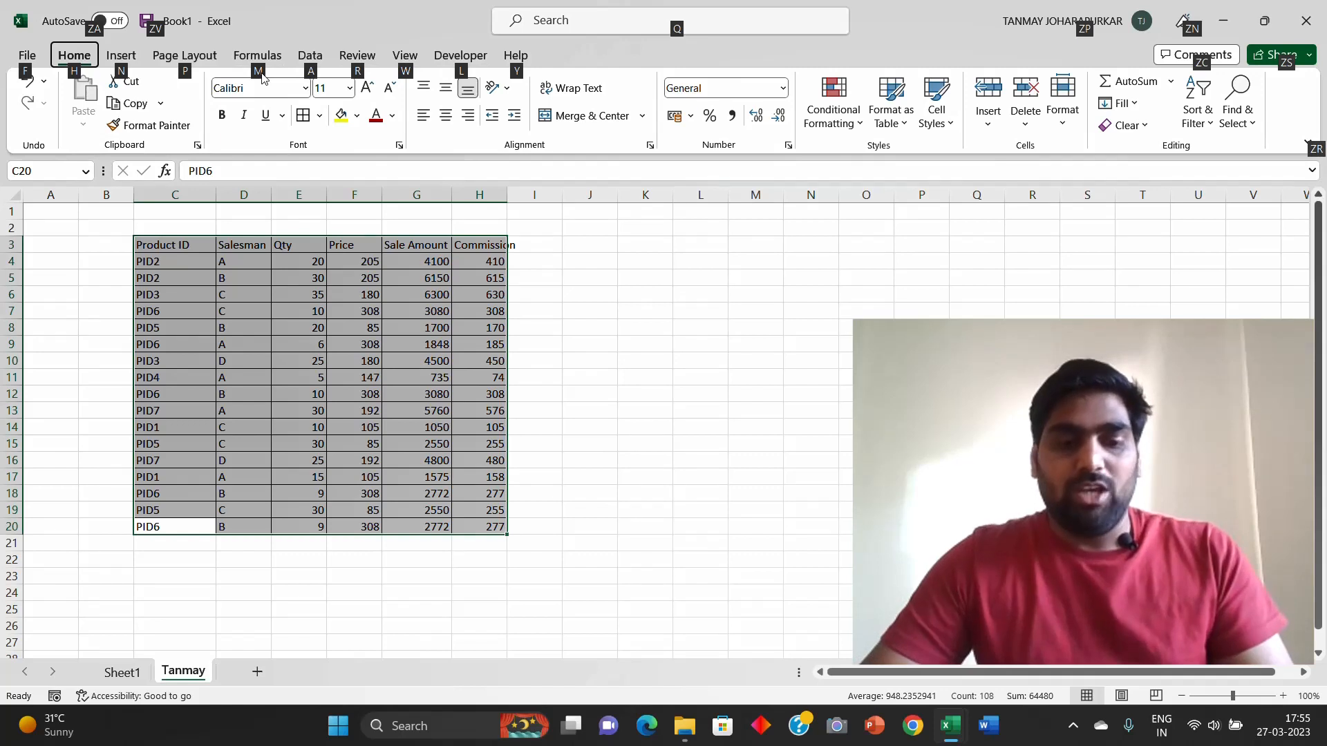
pyautogui.press('h')
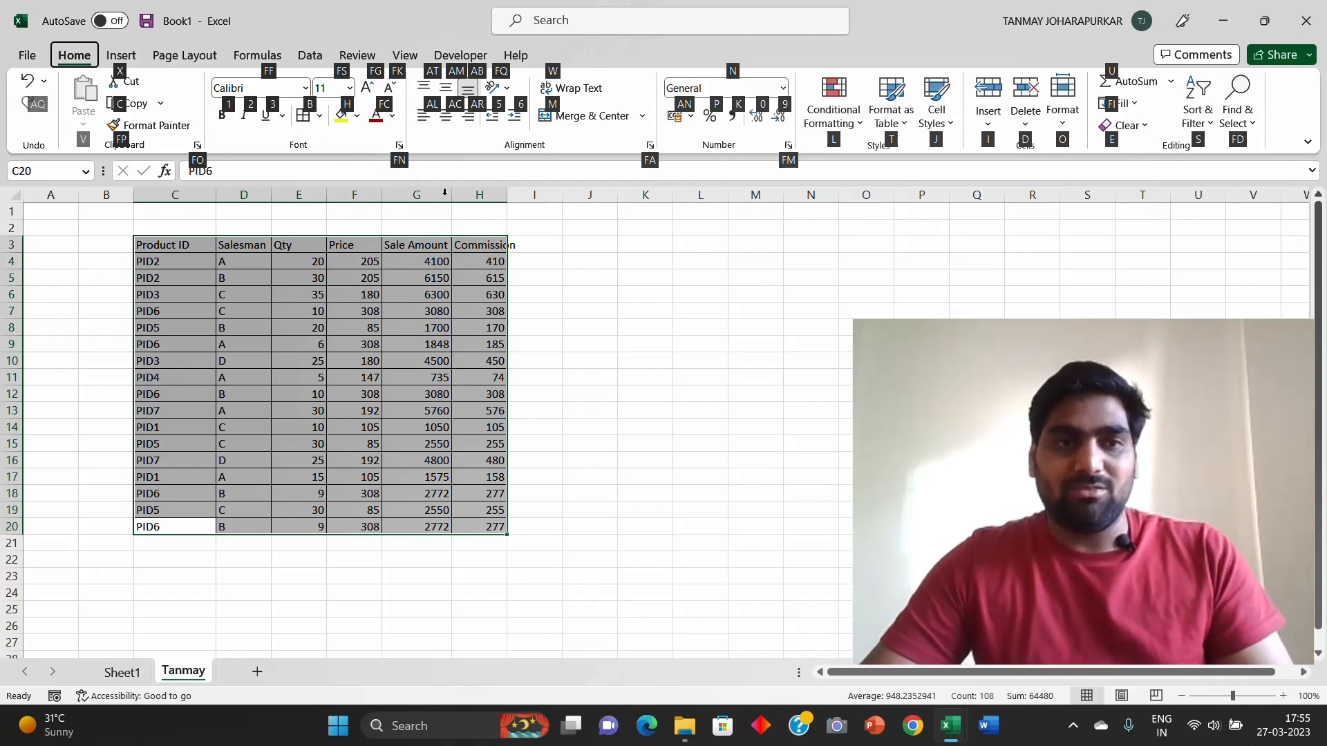
pyautogui.press('b')
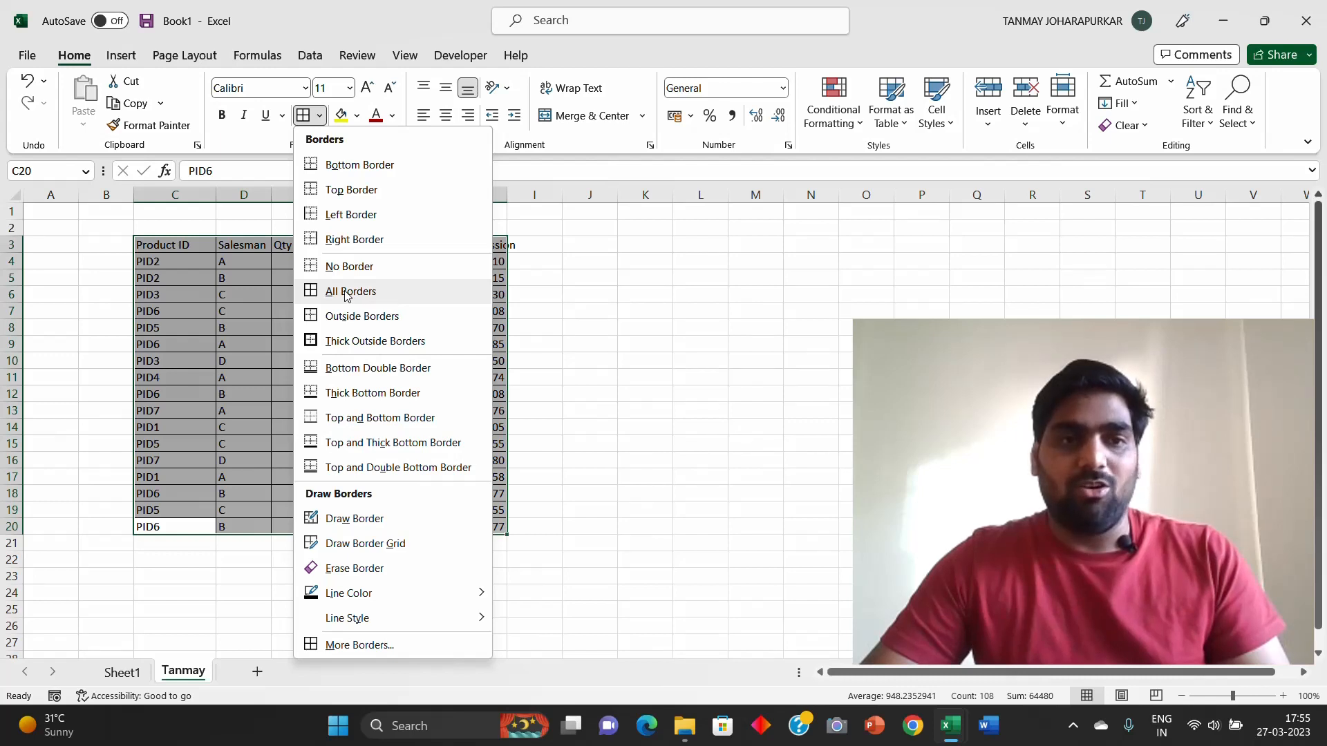
pyautogui.click(631, 325)
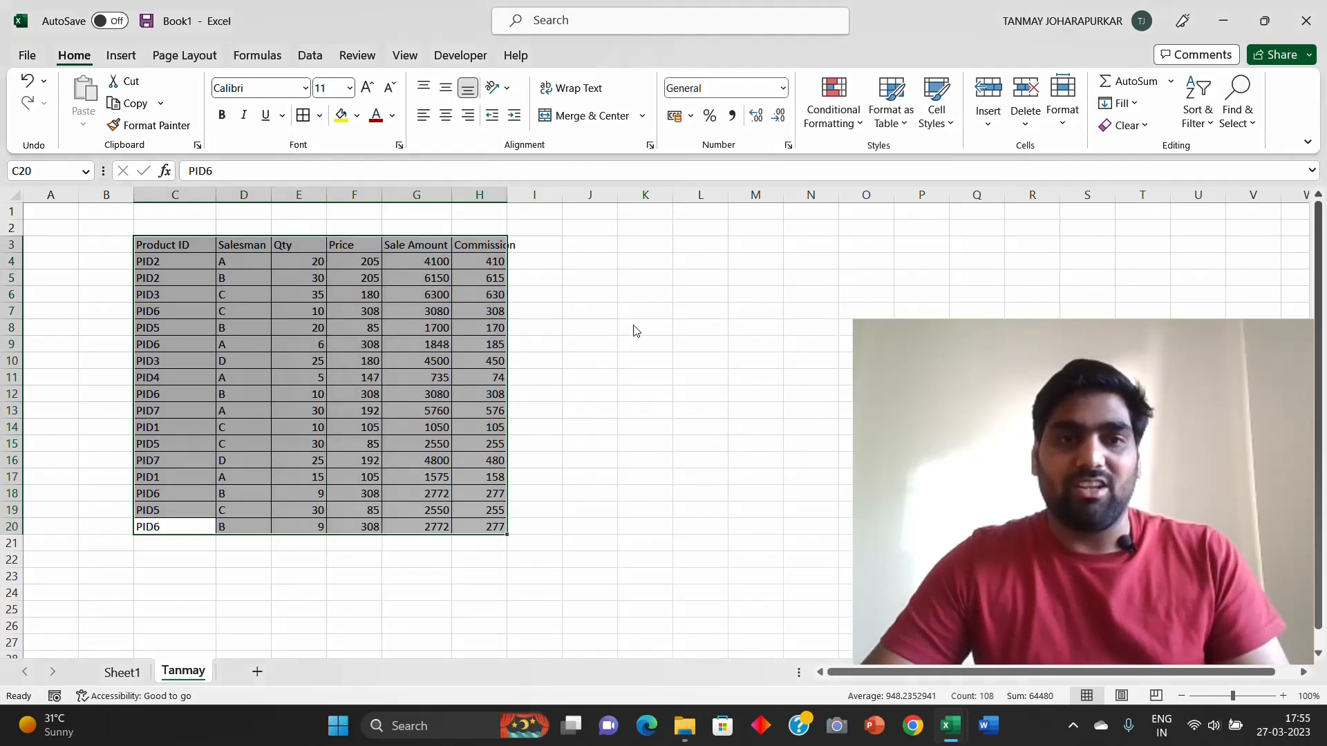
# Step: Autofit the Commission column H and deselect the table by selecting cell J12
pyautogui.doubleClick(509, 201)
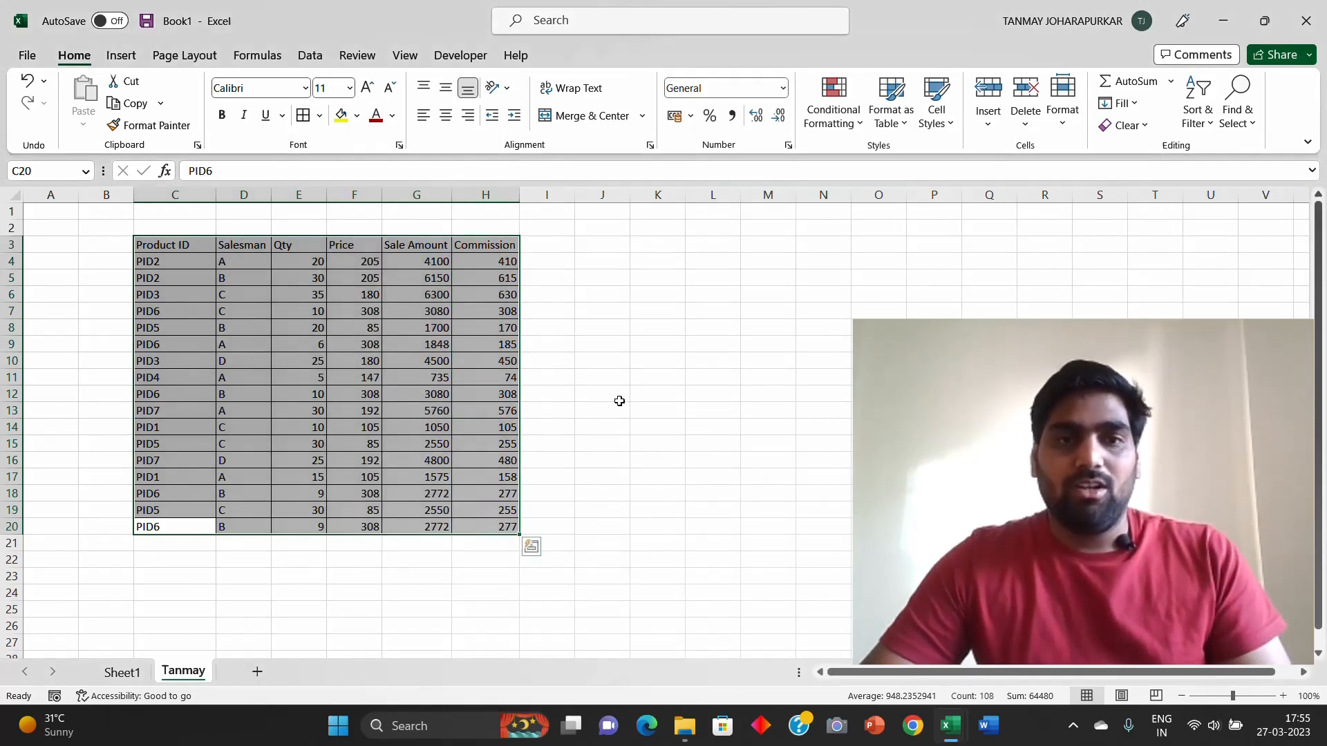
pyautogui.click(619, 396)
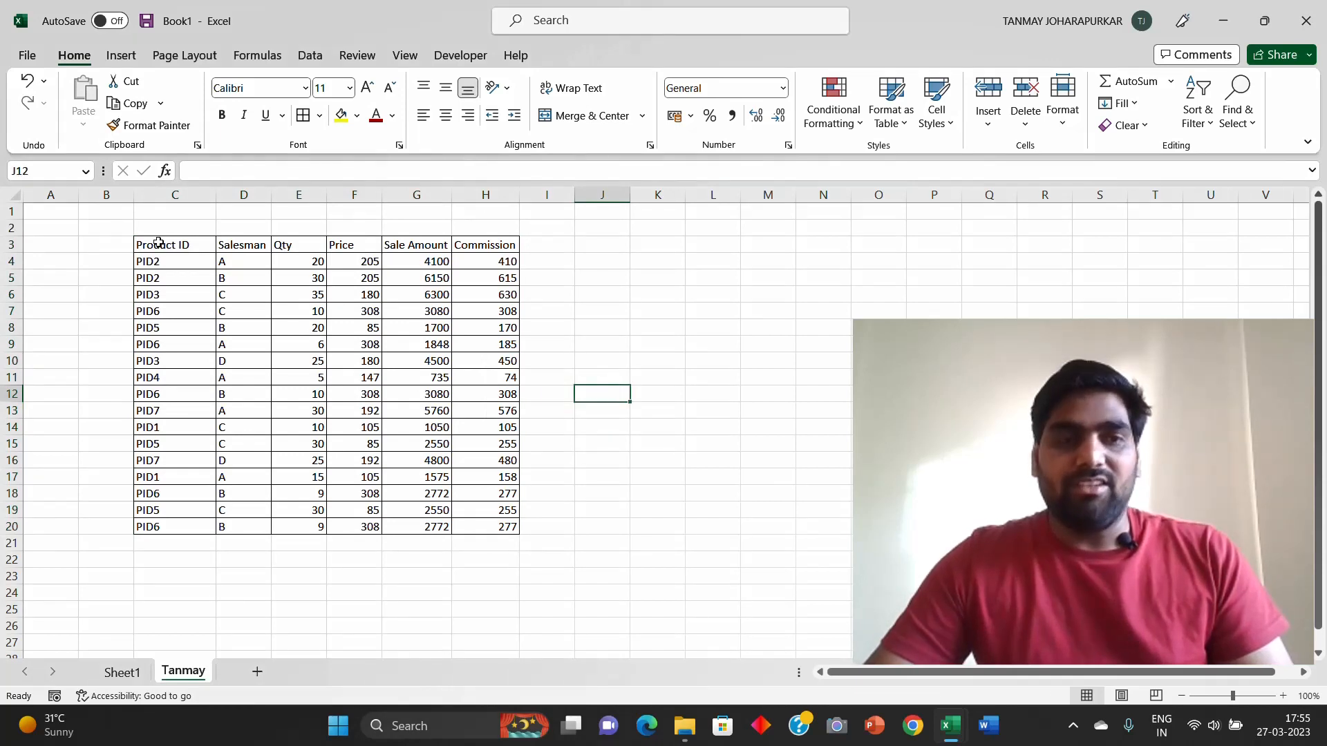
# Step: Select the entire table C3:H20, starting from the Product ID header in C3, and apply Thick Outside Borders
pyautogui.press('Left')
pyautogui.press('Up')
pyautogui.press('Up')
pyautogui.press('Up')
pyautogui.press('Up')
pyautogui.press('Up')
pyautogui.press('Up')
pyautogui.press('Up')
pyautogui.press('Left')
pyautogui.press('Left')
pyautogui.press('Left')
pyautogui.press('Left')
pyautogui.press('Left')
pyautogui.press('Left')
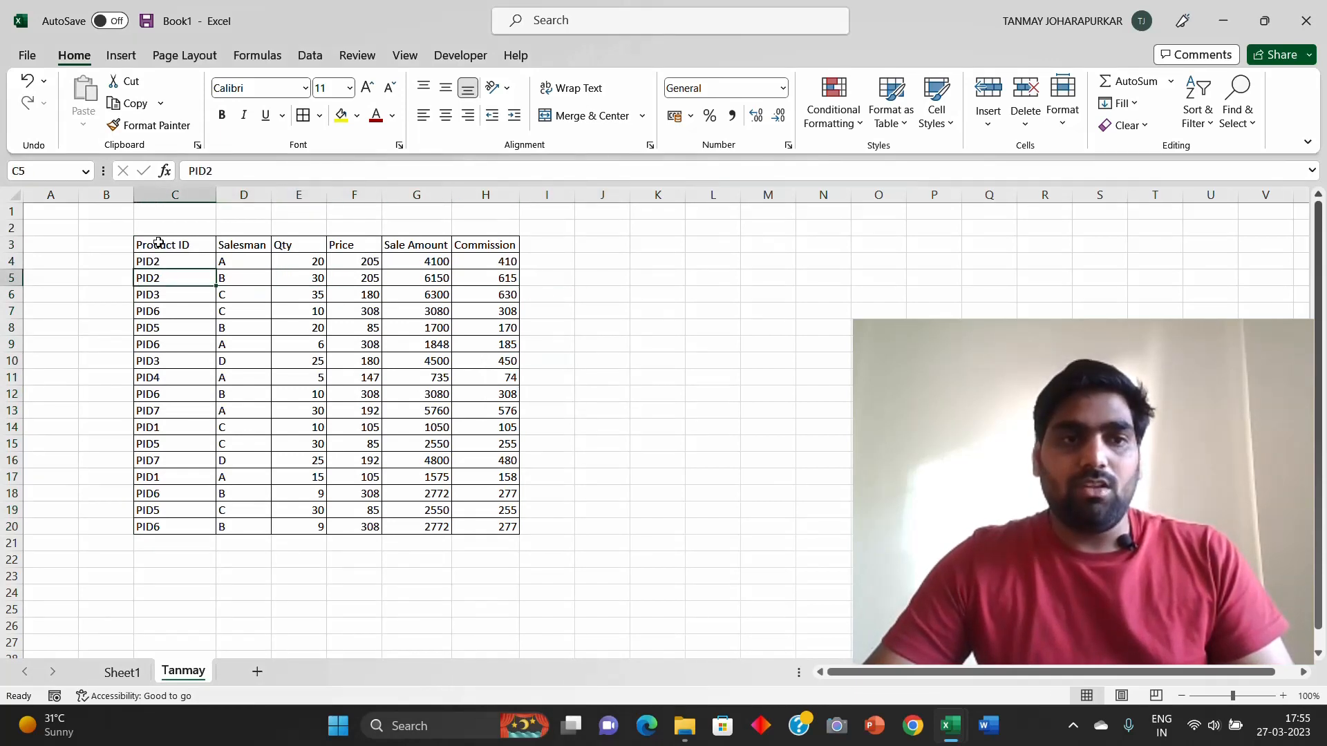
pyautogui.press('Up')
pyautogui.press('Up')
pyautogui.hotkey('shift', 'Down')
pyautogui.hotkey('shift', 'Down')
pyautogui.hotkey('shift', 'Down')
pyautogui.hotkey('shift', 'Down')
pyautogui.hotkey('shift', 'Down')
pyautogui.hotkey('shift', 'Down')
pyautogui.hotkey('shift', 'Down')
pyautogui.hotkey('shift', 'Down')
pyautogui.hotkey('shift', 'Down')
pyautogui.hotkey('shift', 'Down')
pyautogui.hotkey('shift', 'Down')
pyautogui.hotkey('shift', 'Down')
pyautogui.hotkey('shift', 'Down')
pyautogui.hotkey('shift', 'Down')
pyautogui.hotkey('shift', 'Down')
pyautogui.hotkey('shift', 'Down')
pyautogui.hotkey('shift', 'Down')
pyautogui.hotkey('shift', 'Down')
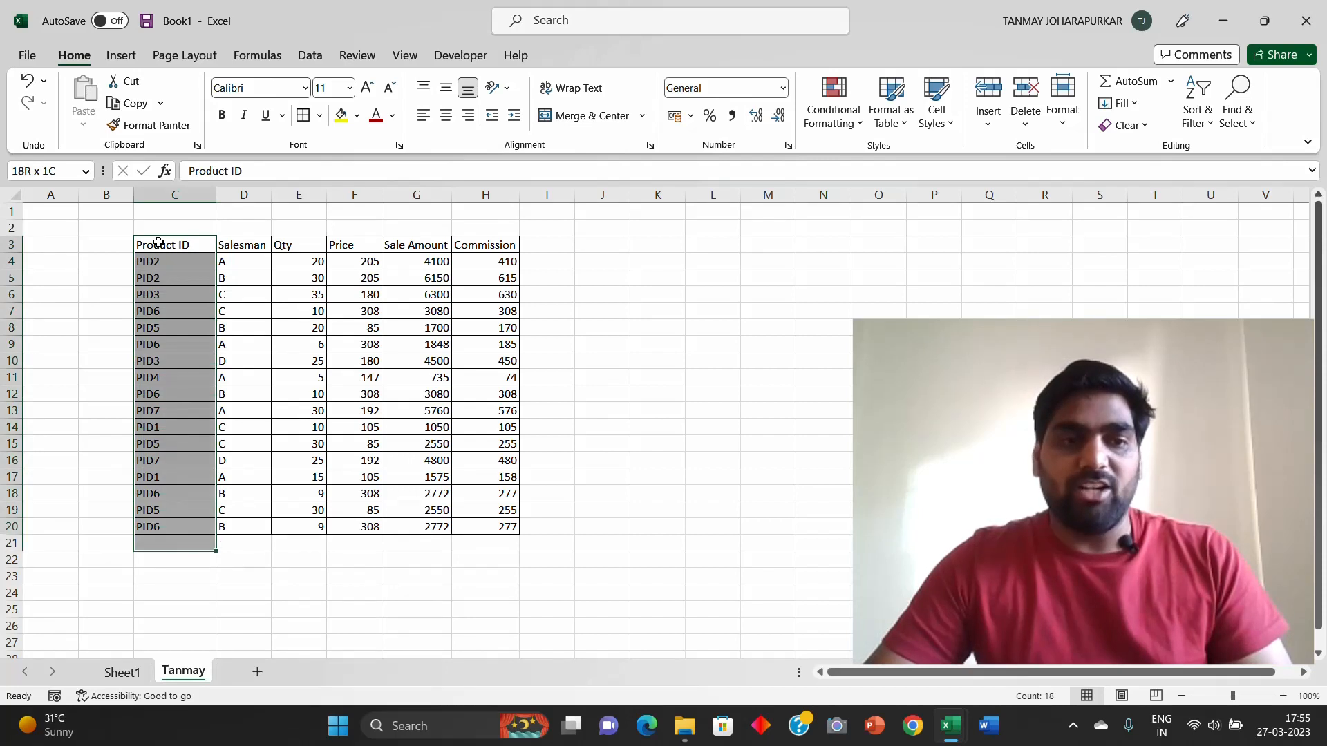
pyautogui.hotkey('shift', 'Up')
pyautogui.hotkey('shift', 'Right')
pyautogui.hotkey('shift', 'Right')
pyautogui.hotkey('shift', 'Right')
pyautogui.hotkey('shift', 'Right')
pyautogui.hotkey('shift', 'Right')
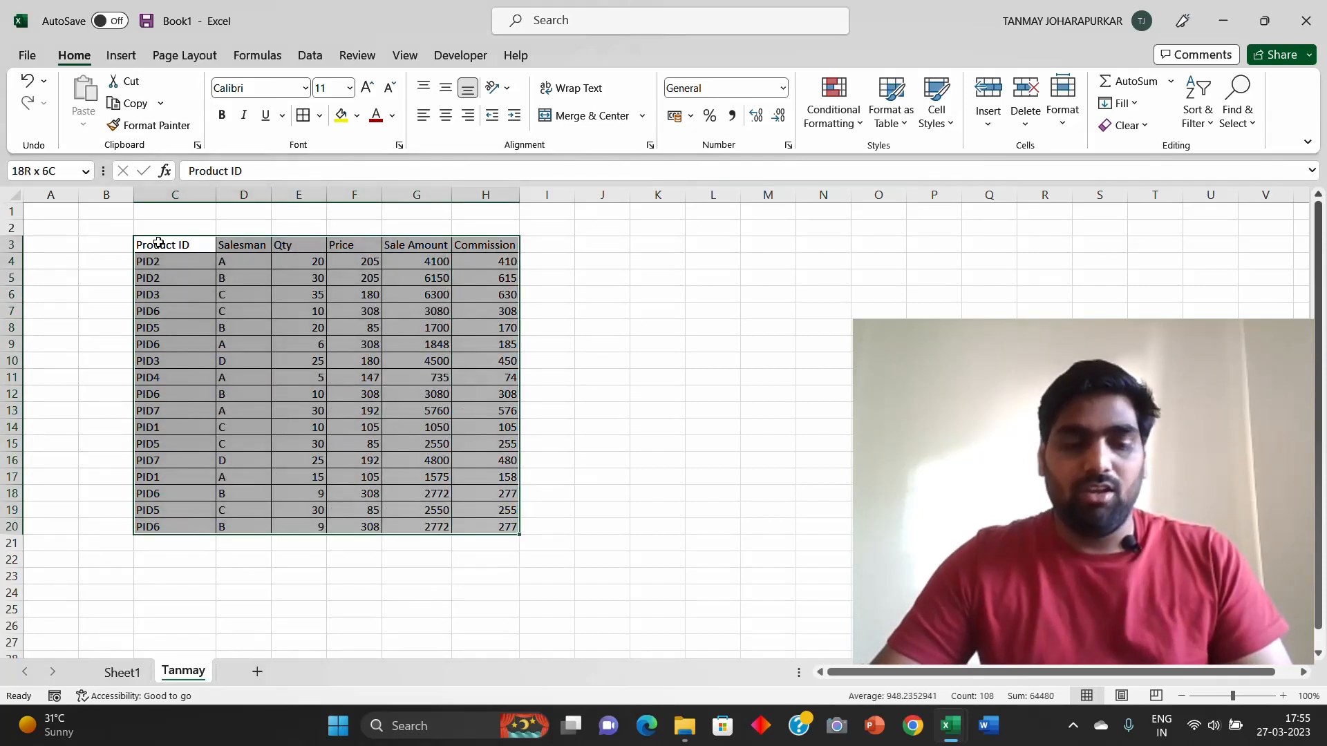
pyautogui.press('alt')
pyautogui.press('h')
pyautogui.press('b')
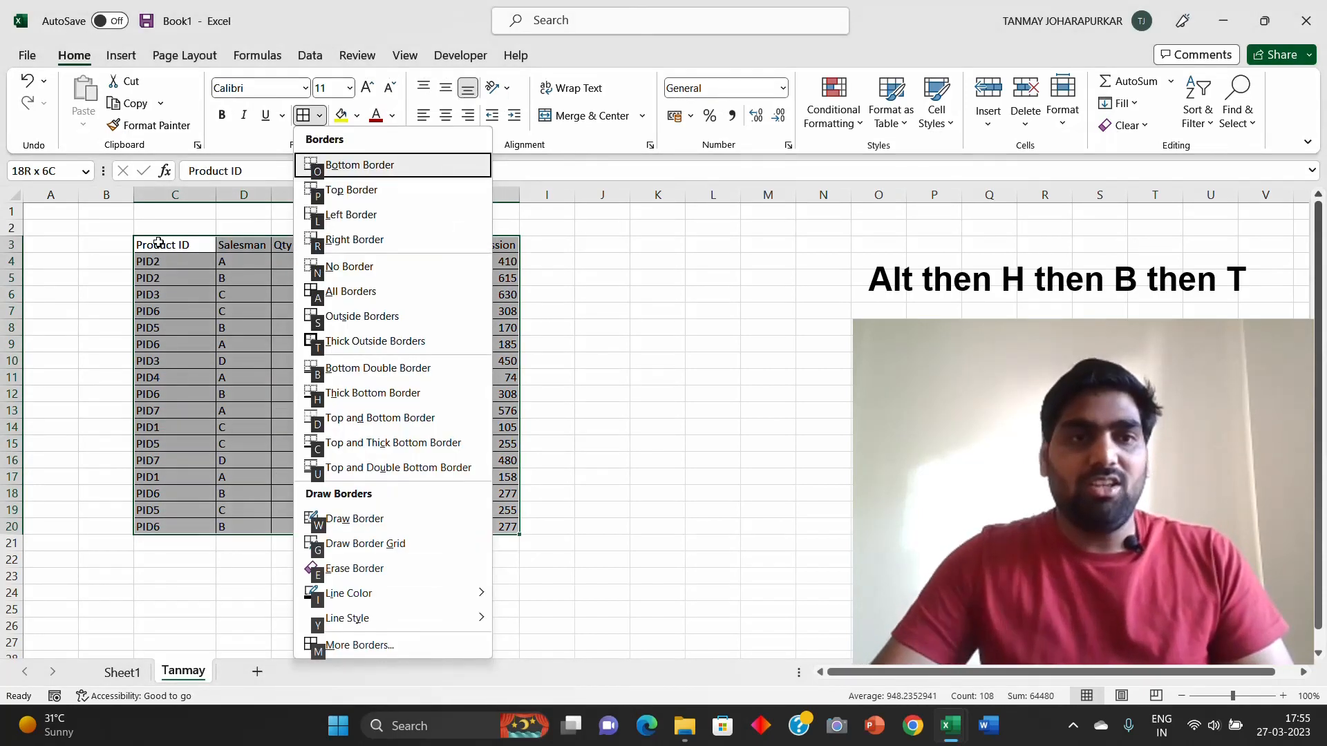
pyautogui.press('t')
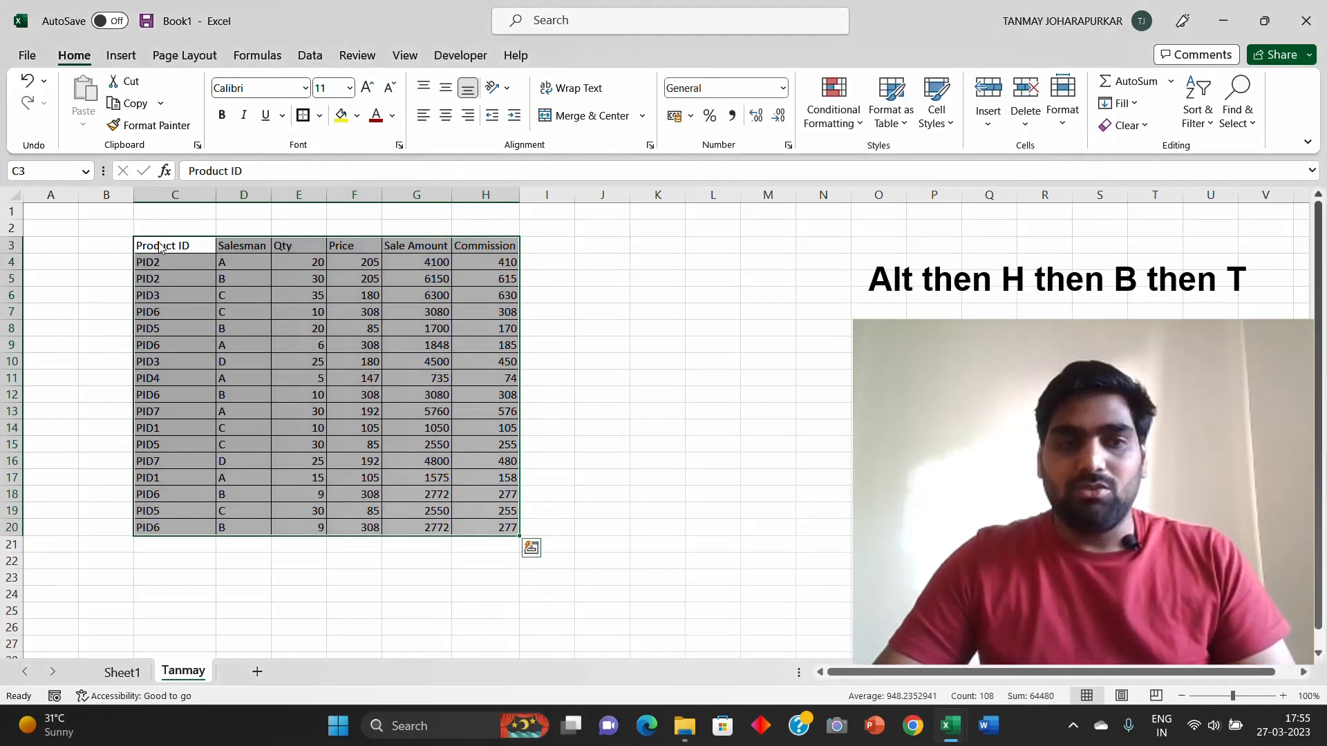
# Step: Select the header row C3:H3 from Product ID to Commission and apply Thick Outside Borders
pyautogui.click(159, 247)
pyautogui.press('Right')
pyautogui.press('Right')
pyautogui.press('Right')
pyautogui.press('Left')
pyautogui.press('Left')
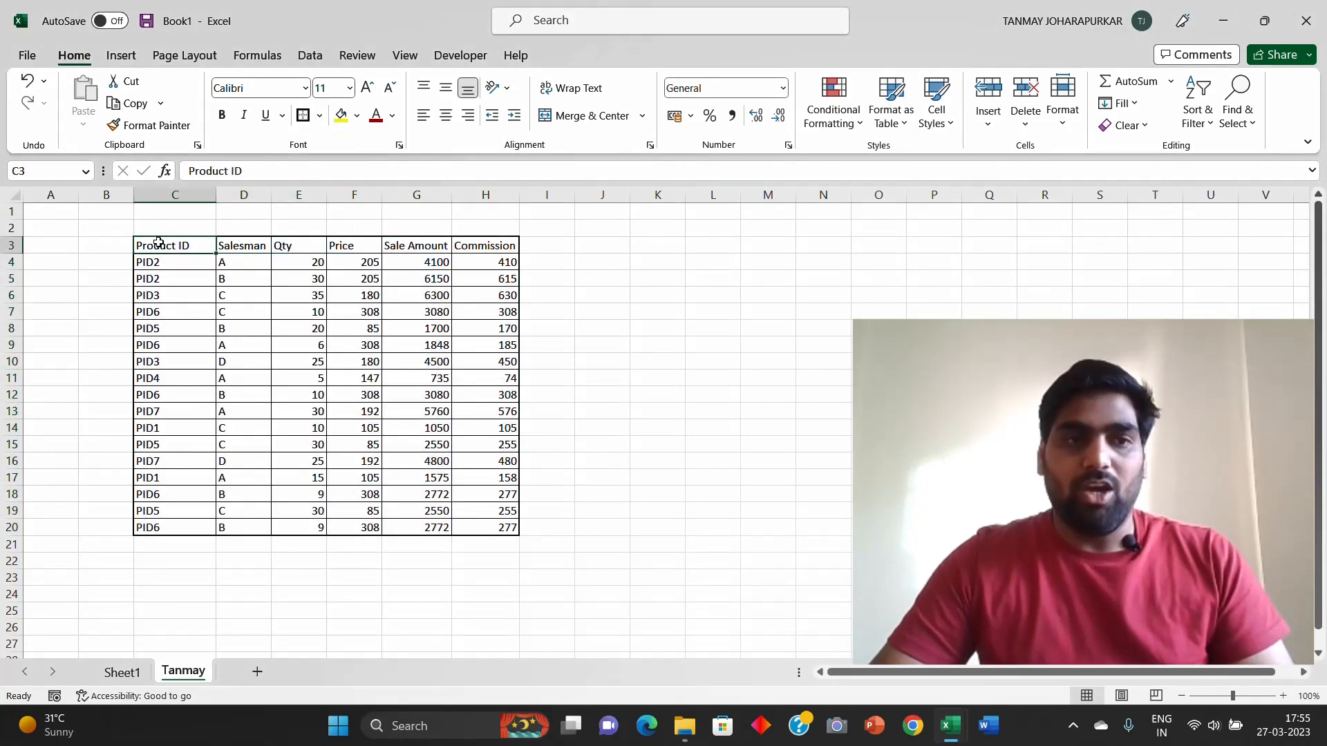
pyautogui.hotkey('shift', 'Right')
pyautogui.hotkey('shift', 'Right')
pyautogui.hotkey('shift', 'Right')
pyautogui.hotkey('shift', 'Right')
pyautogui.hotkey('shift', 'Right')
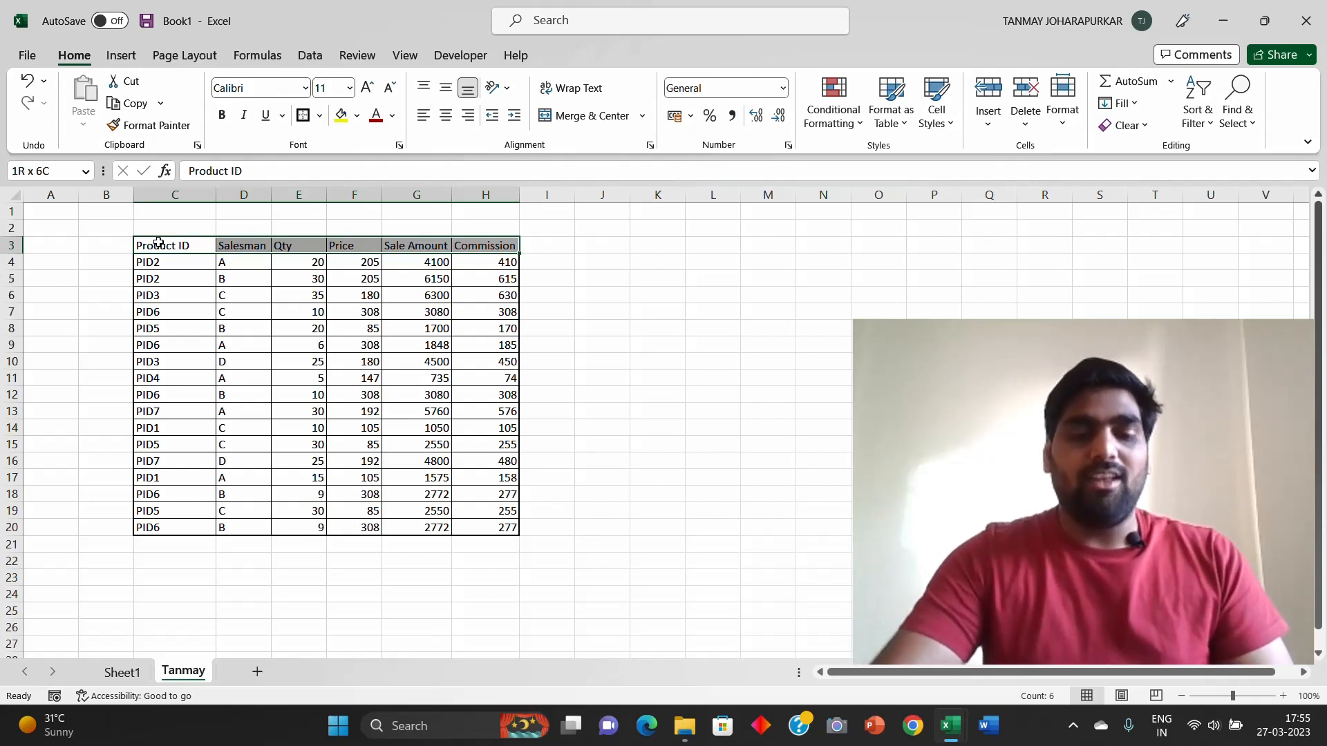
pyautogui.hotkey('alt', 'h')
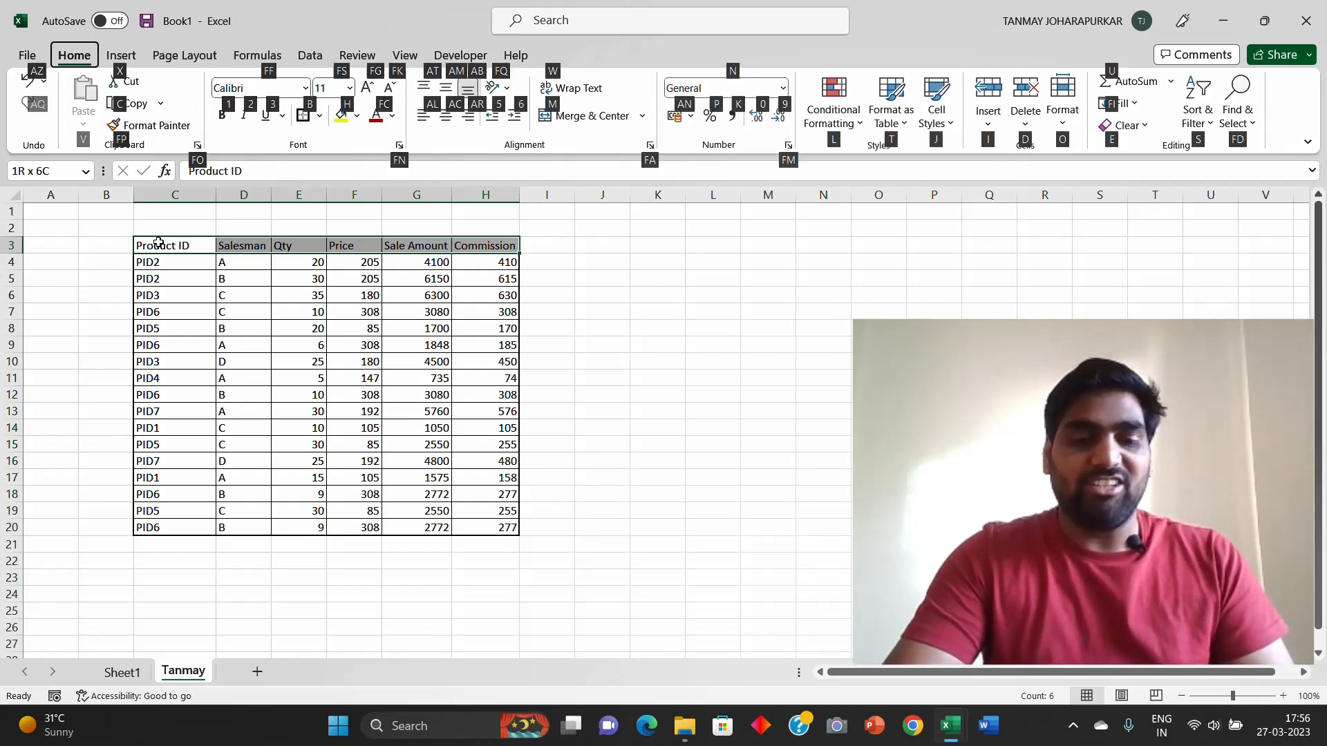
pyautogui.press('b')
pyautogui.press('t')
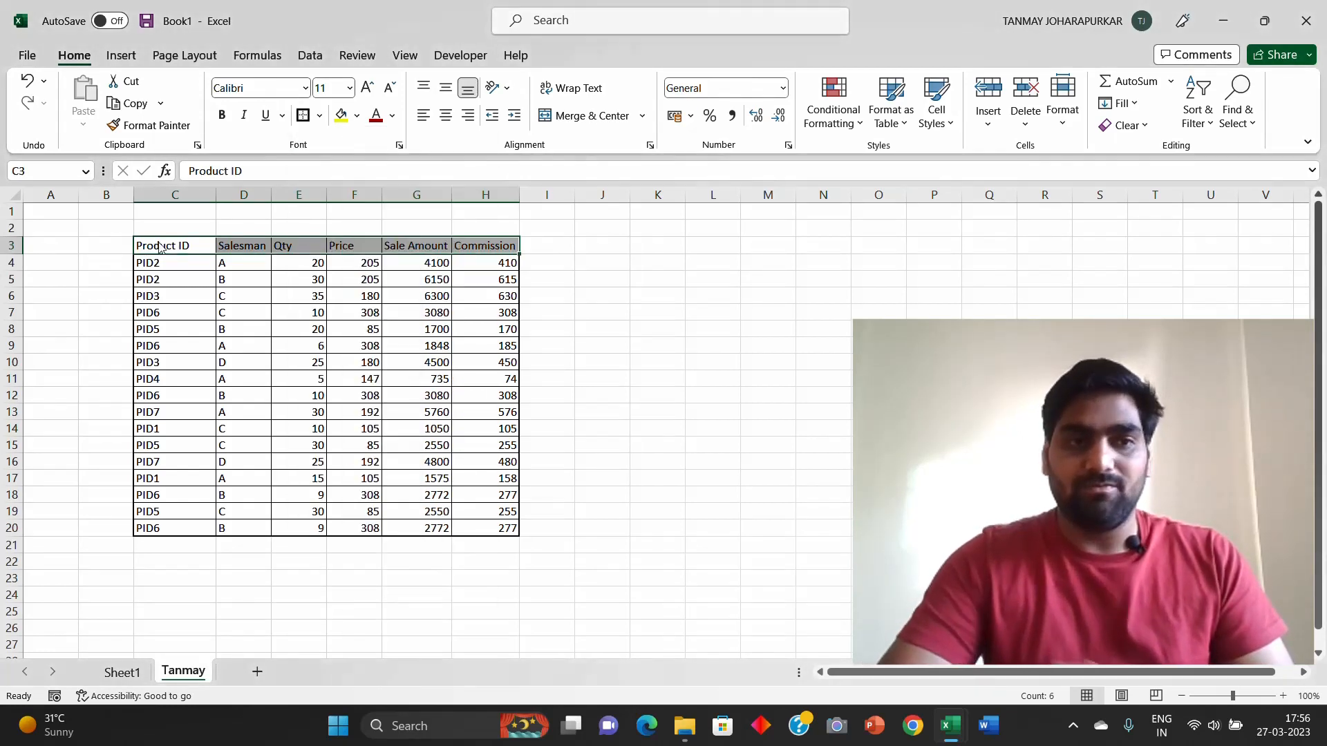
# Step: Deselect the header row, then select C3:H3 again and make the header text bold
pyautogui.click(251, 343)
pyautogui.click(155, 248)
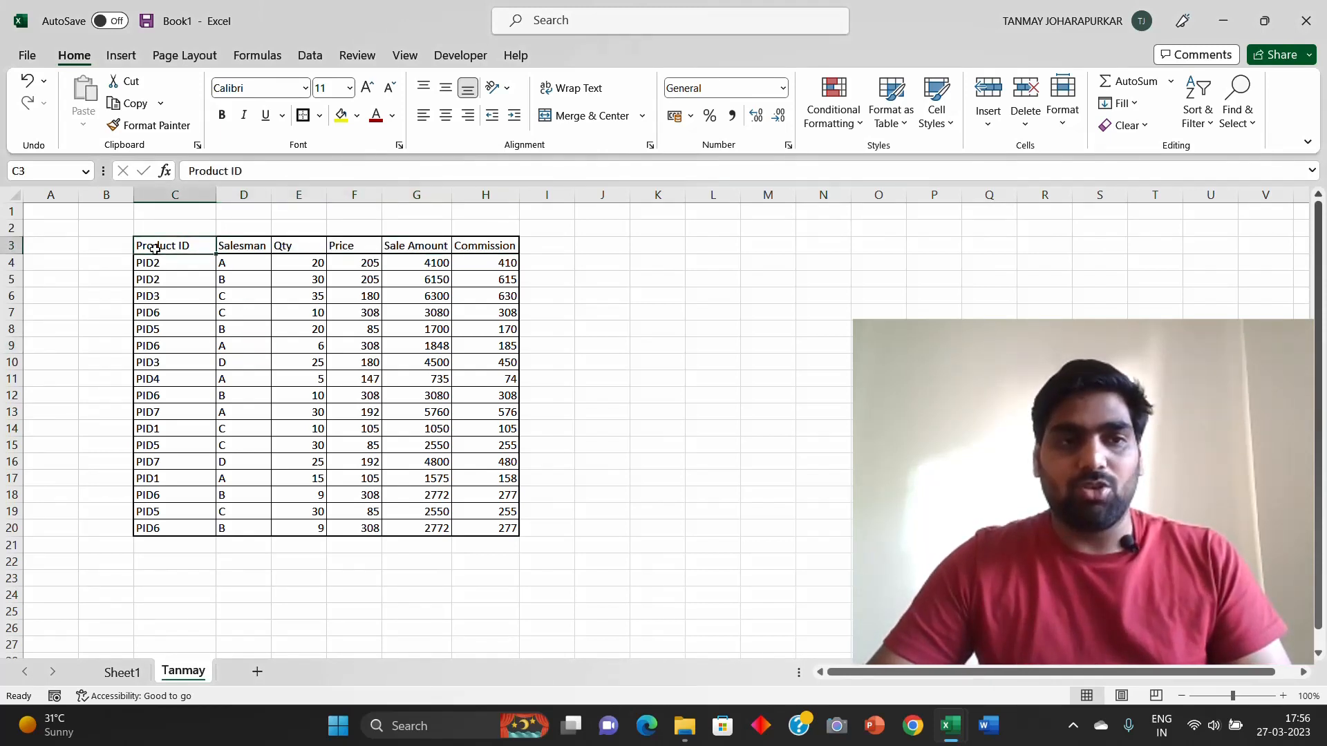
pyautogui.press('Down')
pyautogui.press('Up')
pyautogui.hotkey('shift', 'Right')
pyautogui.hotkey('shift', 'Right')
pyautogui.hotkey('shift', 'Right')
pyautogui.hotkey('shift', 'Right')
pyautogui.hotkey('shift', 'Right')
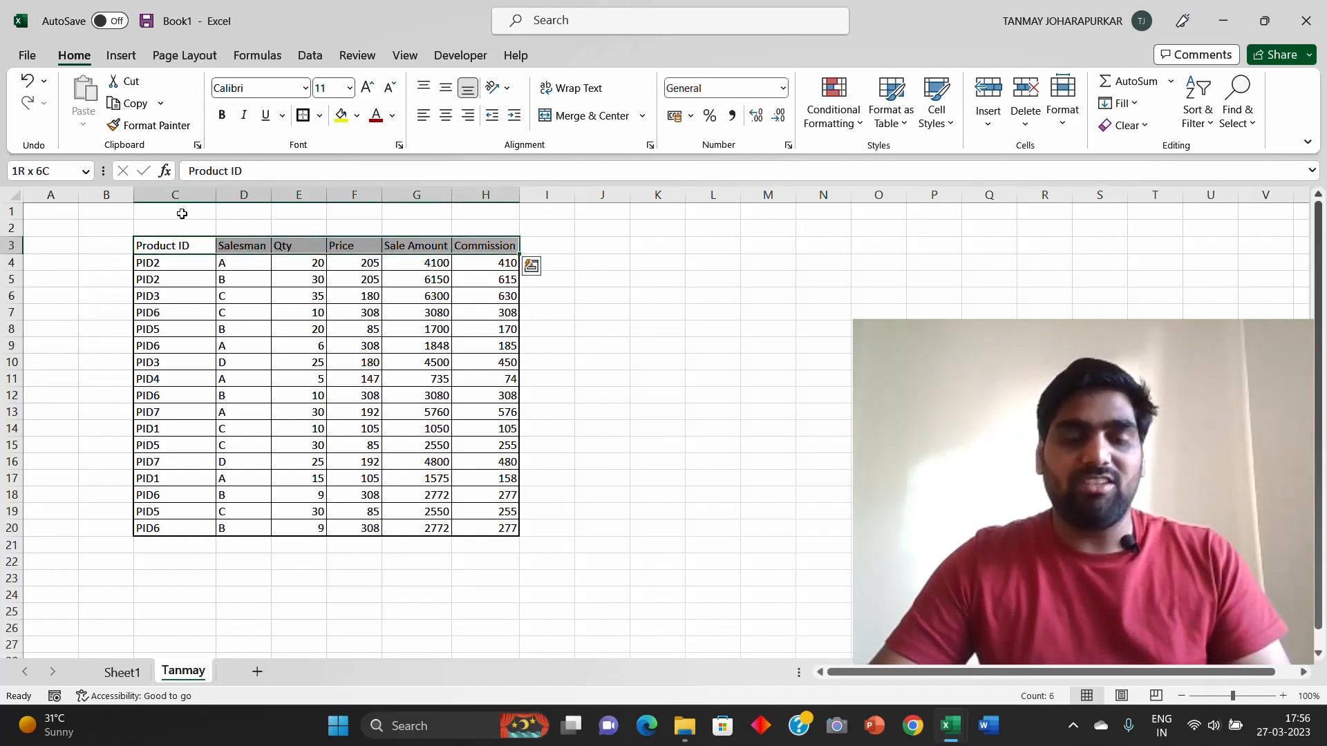
pyautogui.press('alt')
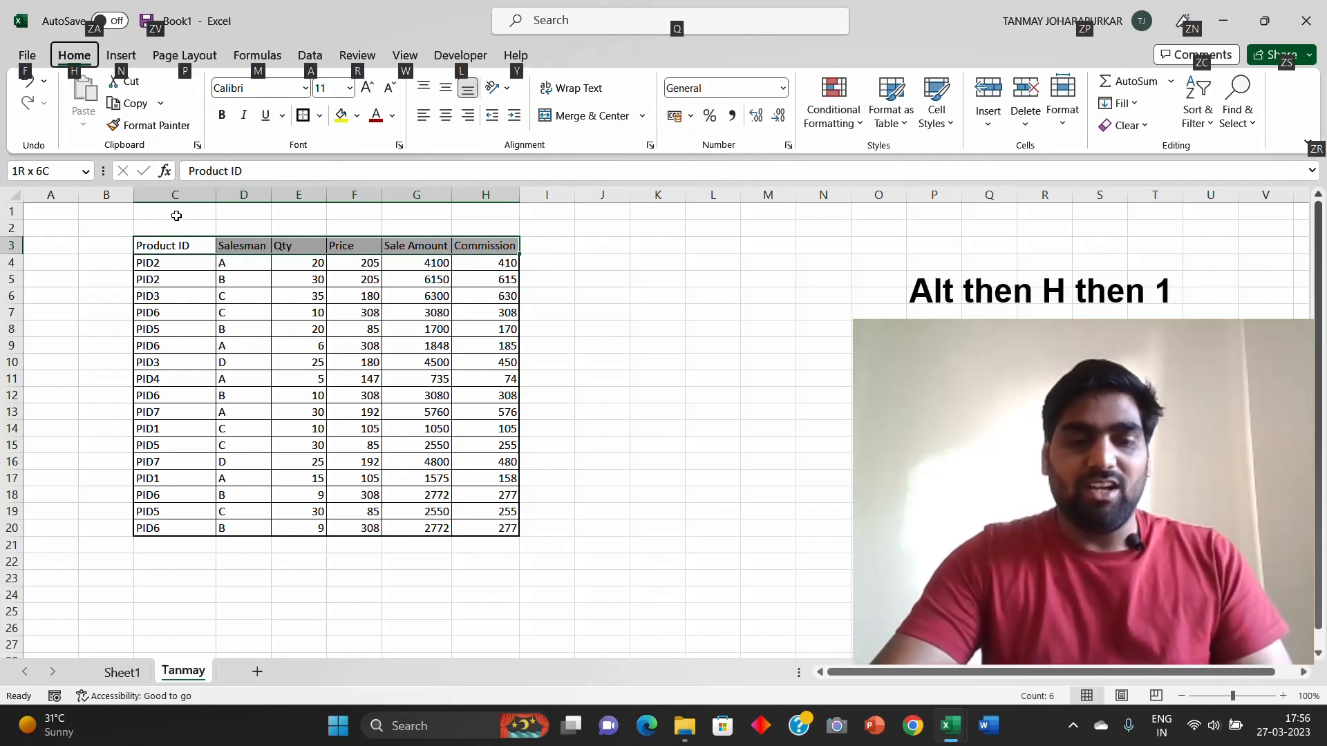
pyautogui.press('h')
pyautogui.press('1')
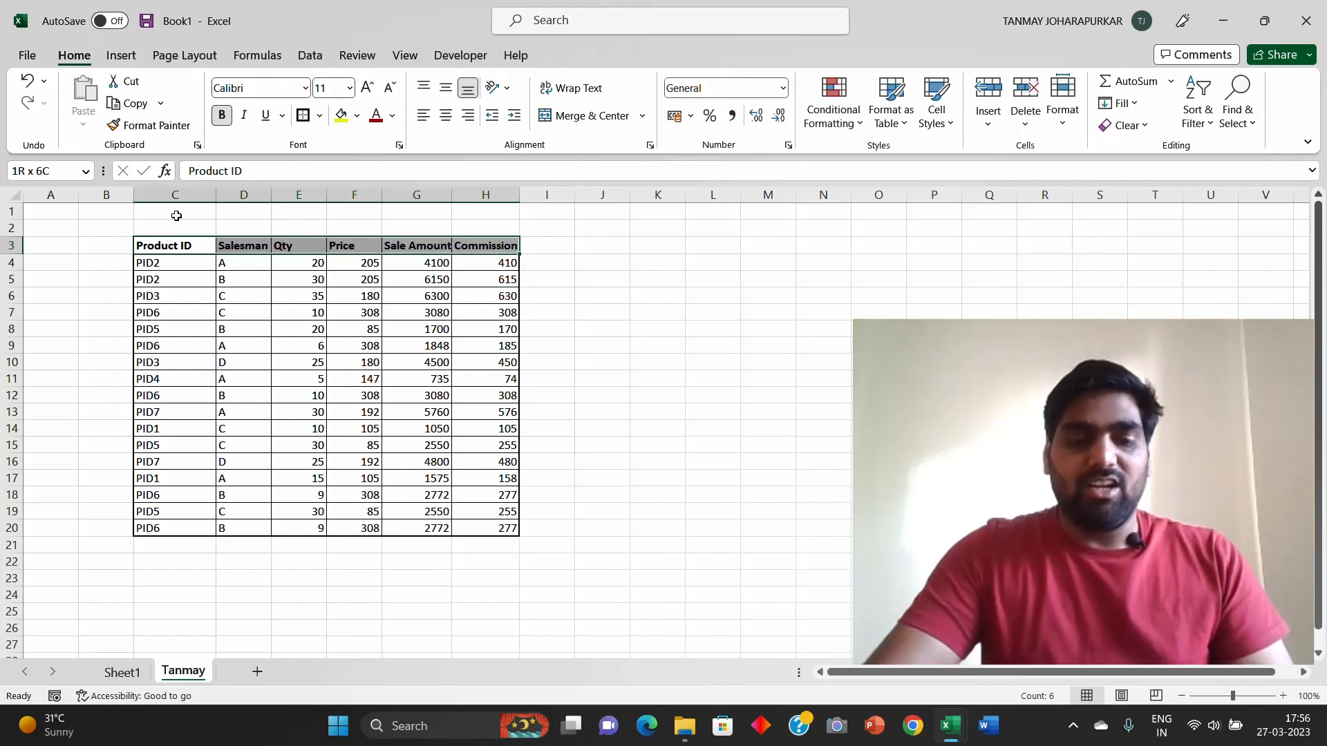
# Step: Center the header text in C3:H3 horizontally
pyautogui.press('alt')
pyautogui.press('h')
pyautogui.press('a')
pyautogui.press('c')
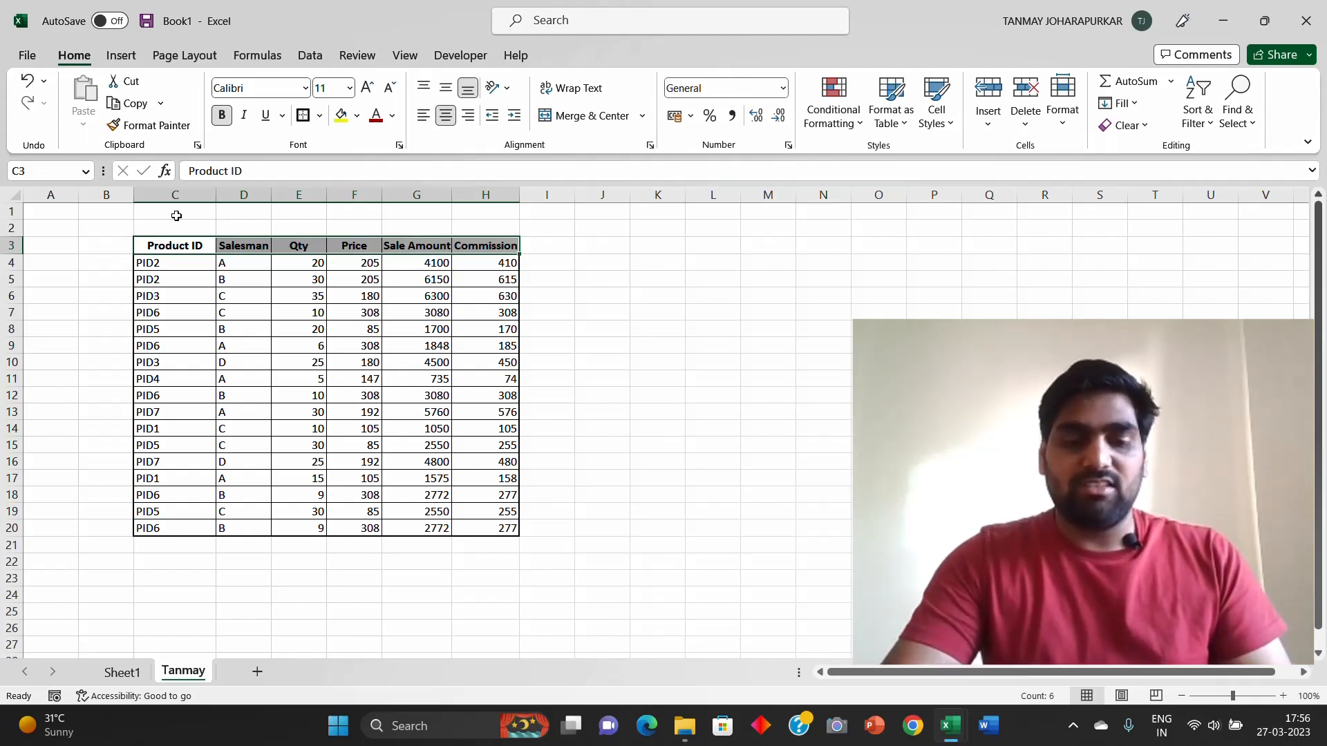
# Step: Set the font color of the header row C3:H3 to white
pyautogui.press('alt')
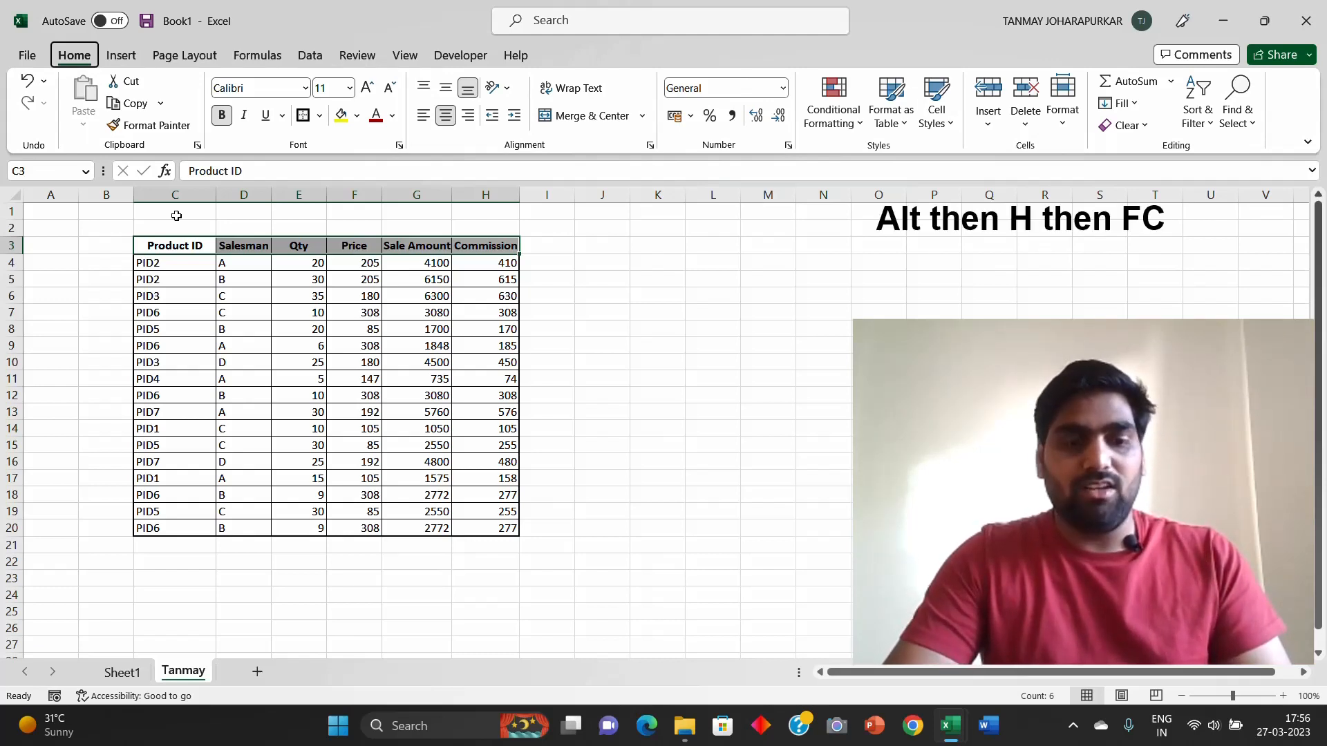
pyautogui.press('h')
pyautogui.press('f')
pyautogui.press('c')
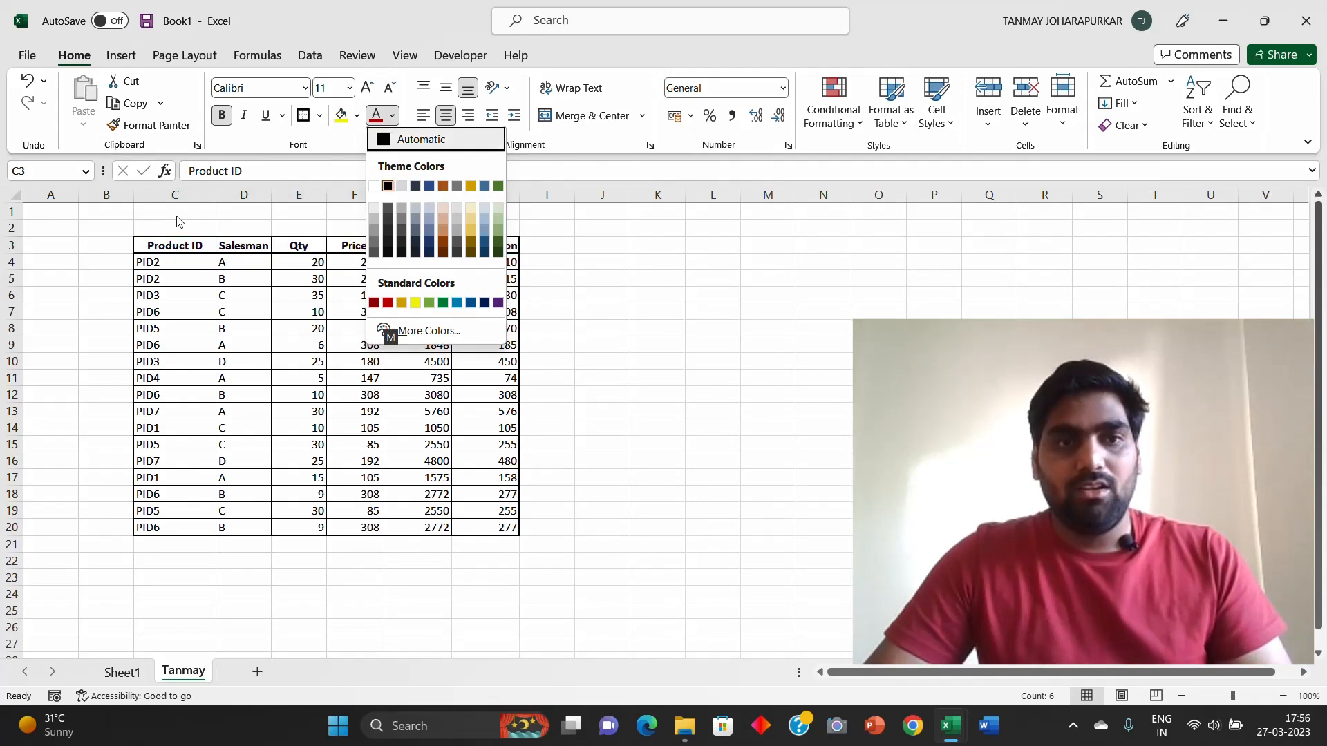
pyautogui.press('Down')
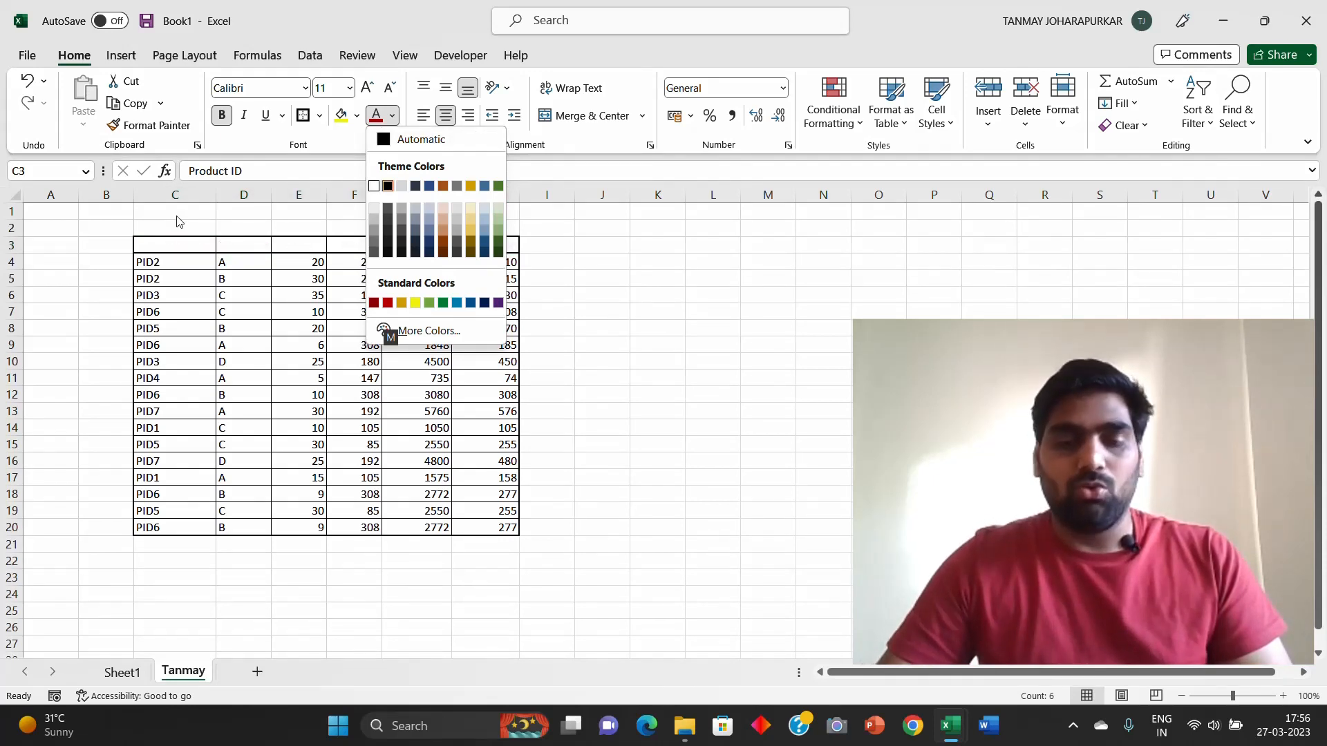
pyautogui.press('Return')
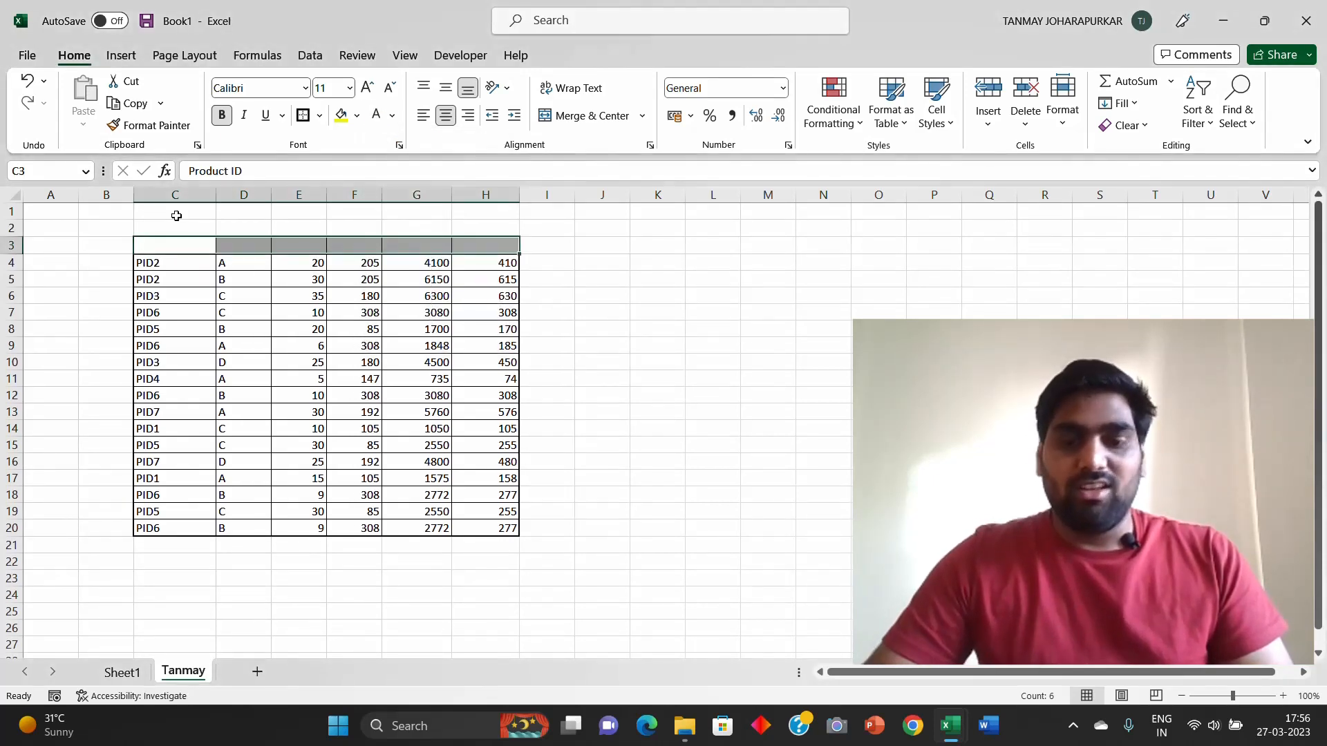
# Step: Select the header row C3:H3, fill it with dark grey, and deselect it by selecting cell F8
pyautogui.press('Down')
pyautogui.press('Up')
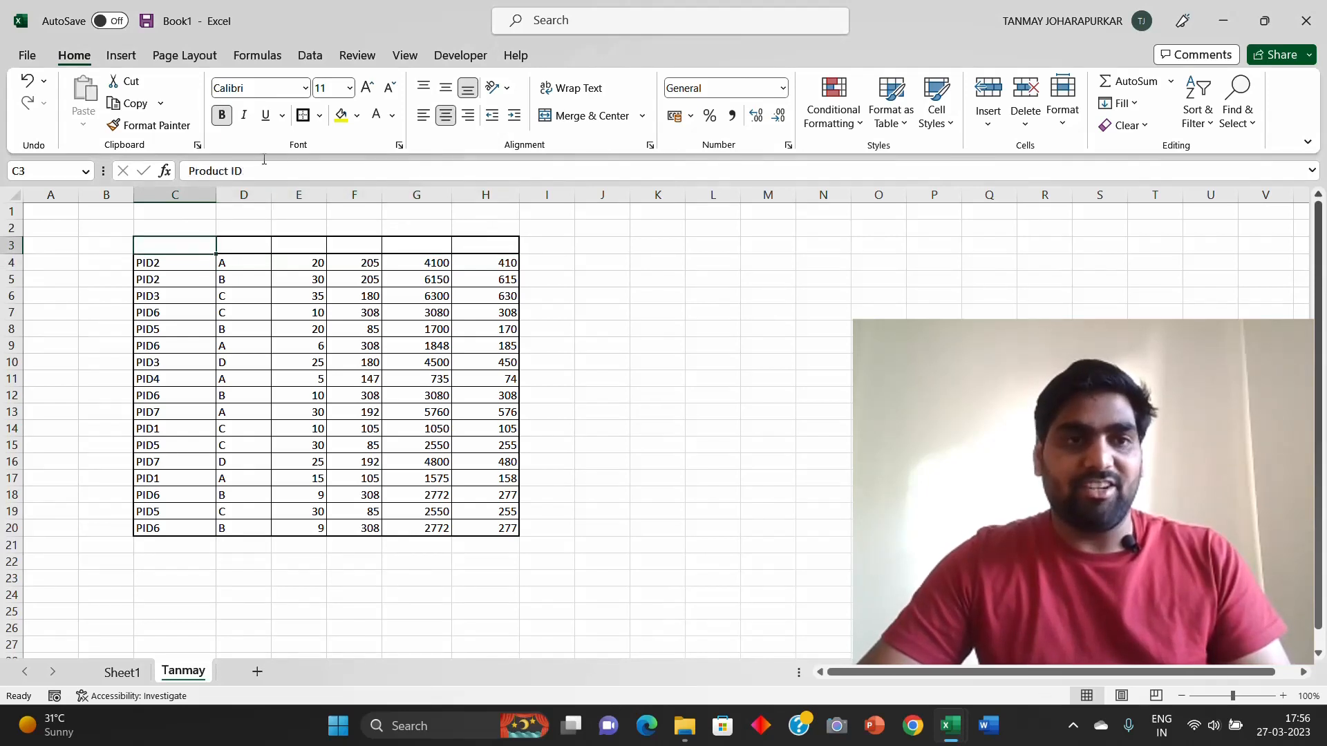
pyautogui.press('Right')
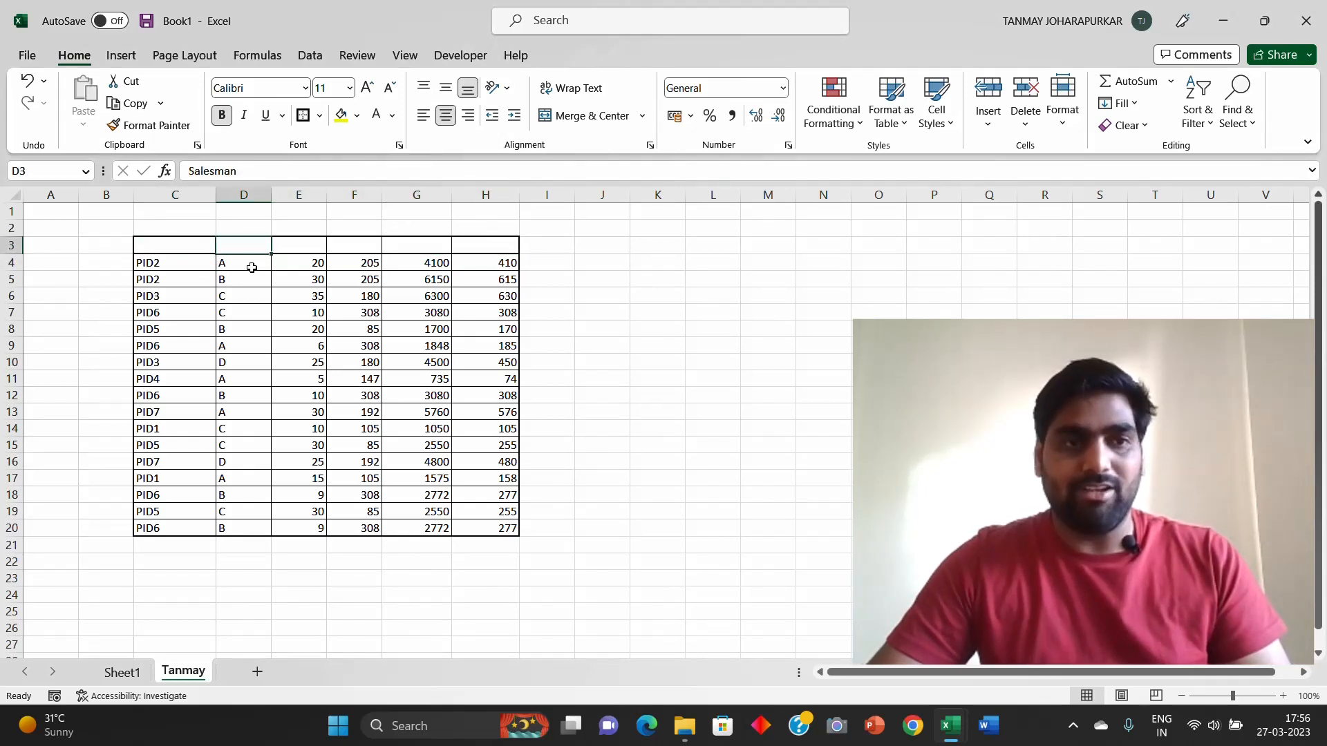
pyautogui.press('Left')
pyautogui.hotkey('shift', 'Right')
pyautogui.hotkey('shift', 'Right')
pyautogui.hotkey('shift', 'Right')
pyautogui.hotkey('shift', 'Right')
pyautogui.hotkey('shift', 'Right')
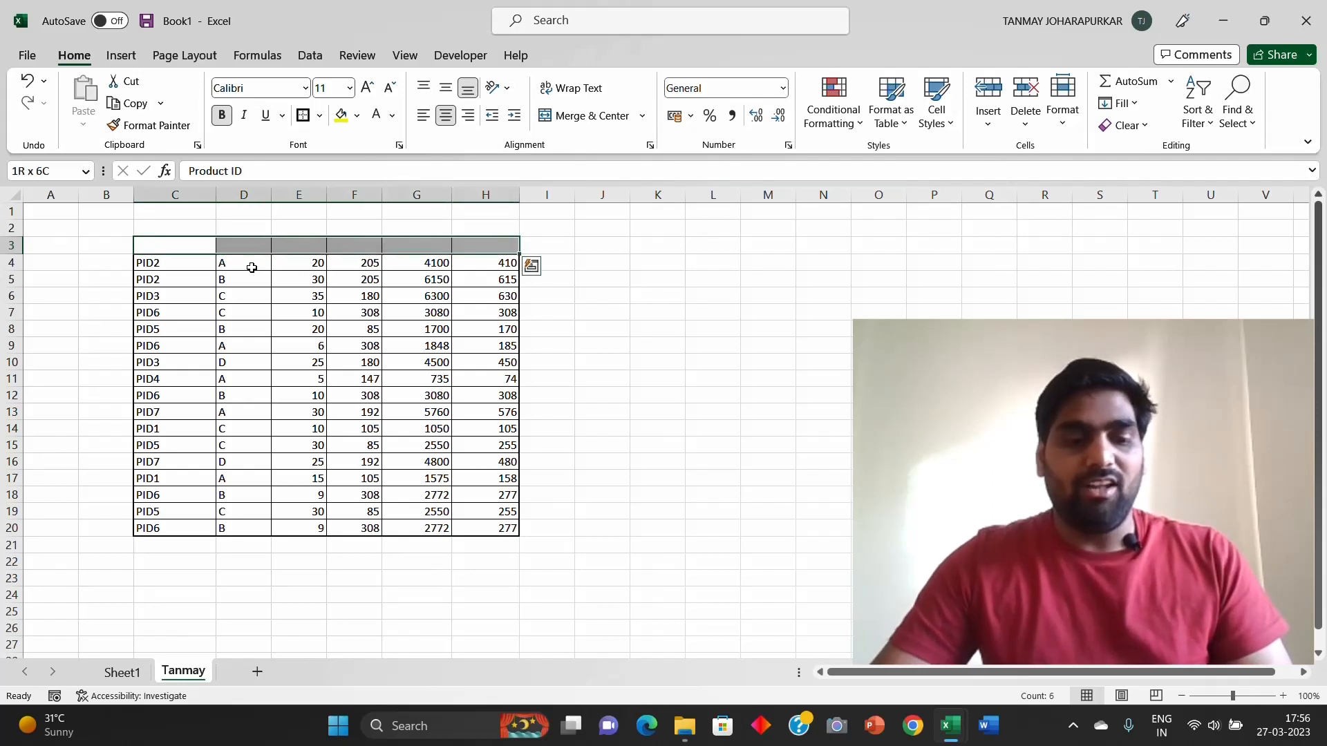
pyautogui.press('alt')
pyautogui.press('h')
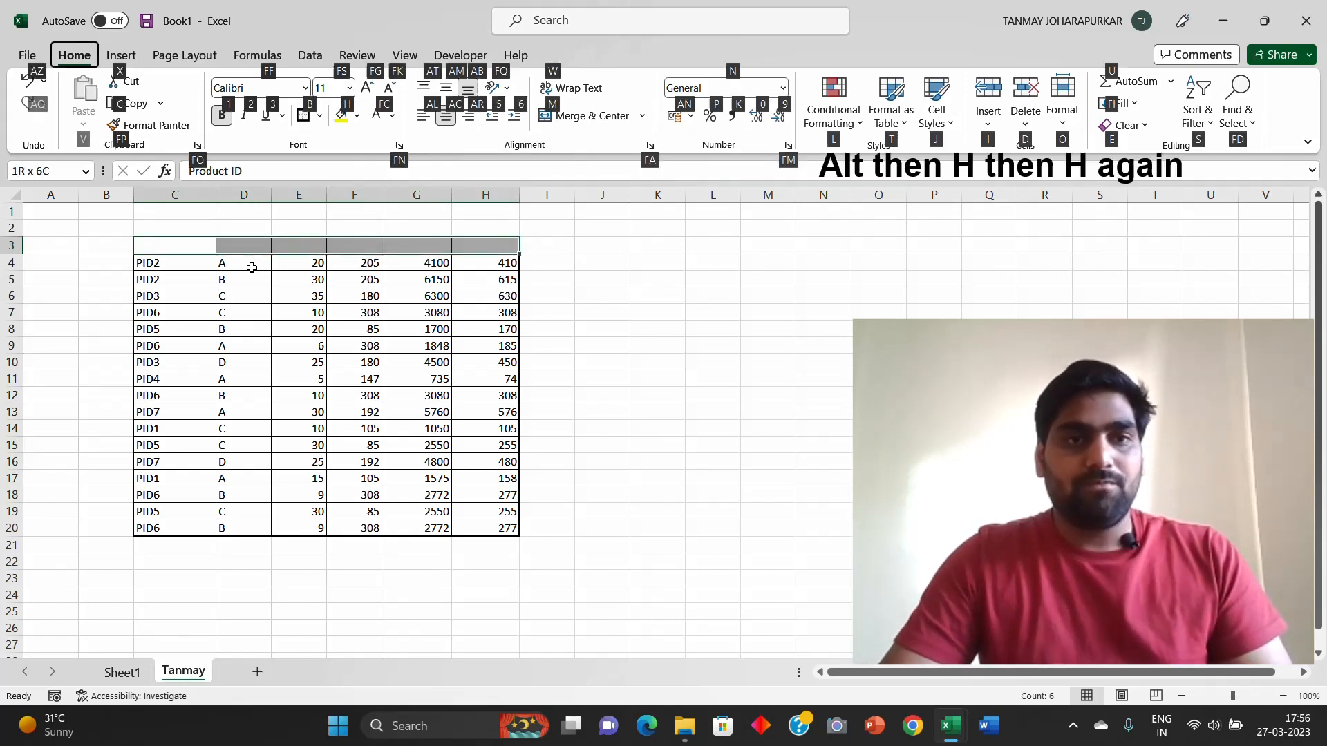
pyautogui.press('h')
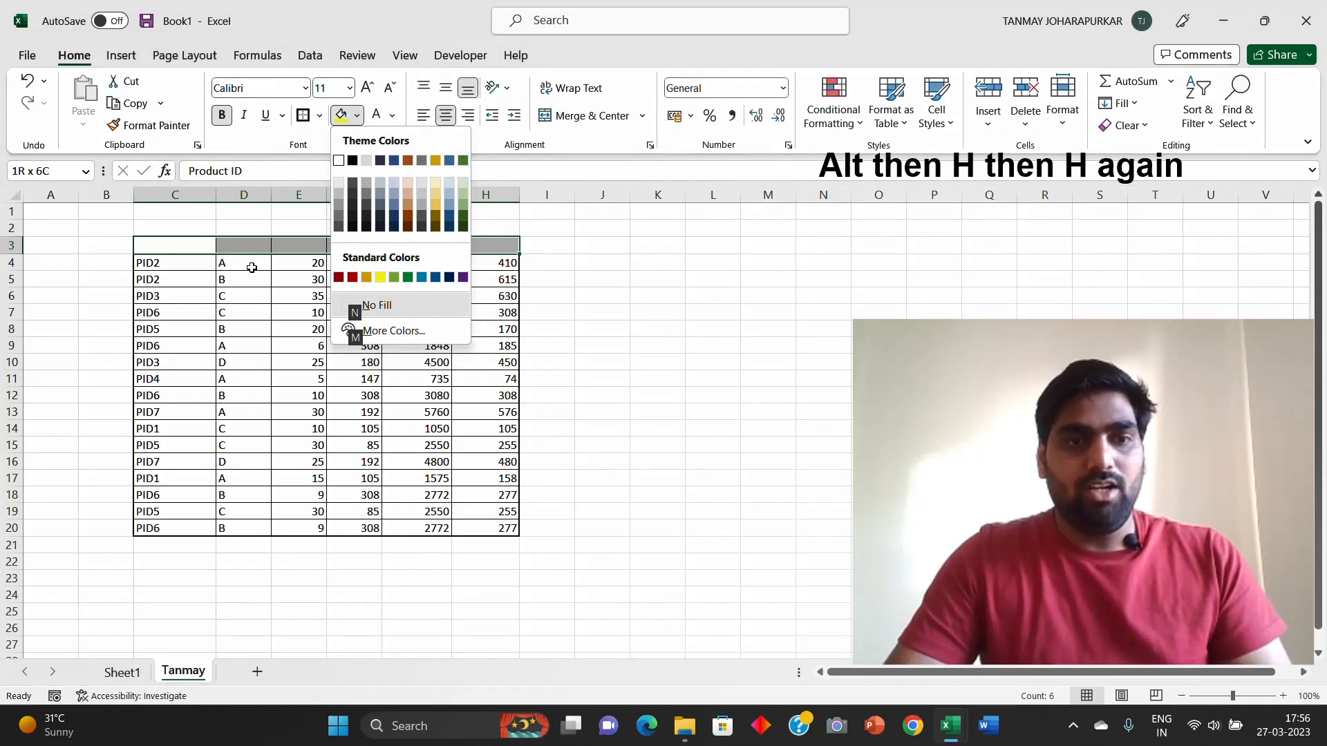
pyautogui.click(337, 229)
pyautogui.click(342, 333)
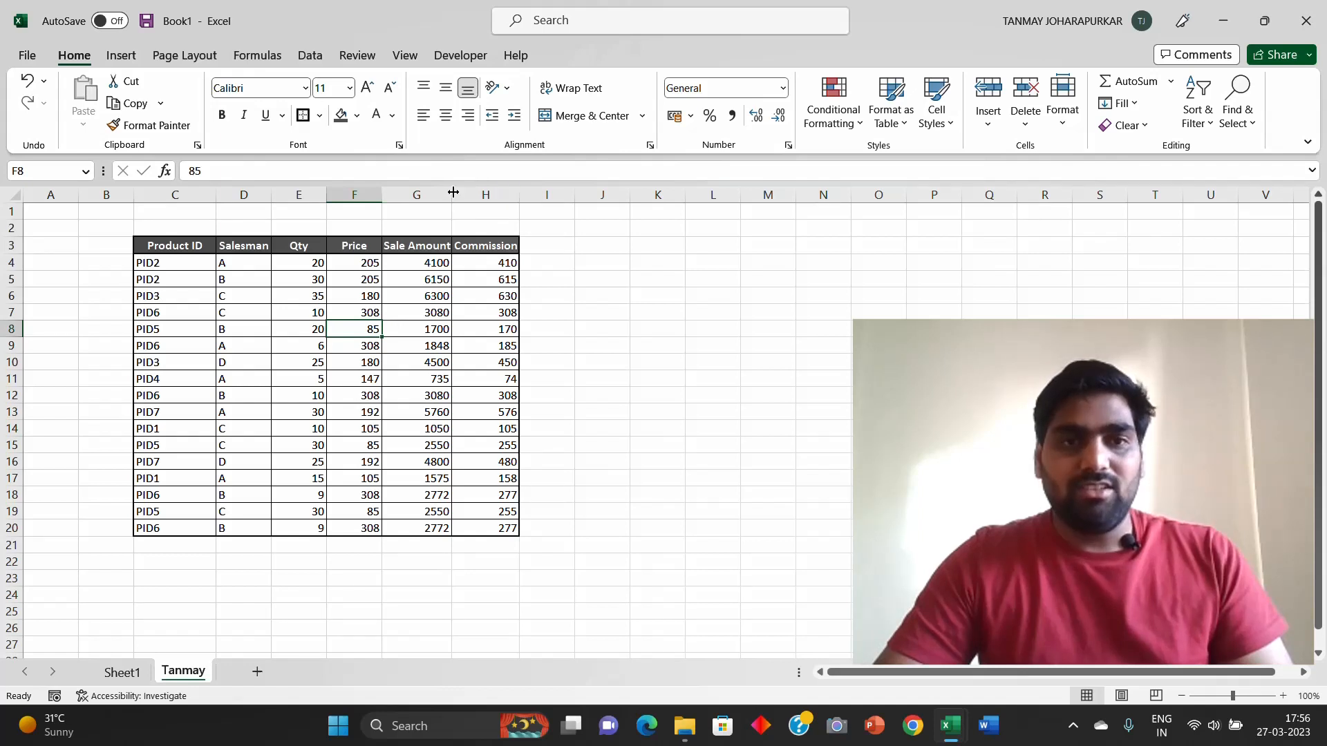
# Step: Apply the ₹ English (India) accounting format to the Price, Sale Amount and Commission values in F4:H20, and deselect them at K11
pyautogui.click(421, 263)
pyautogui.press('Left')
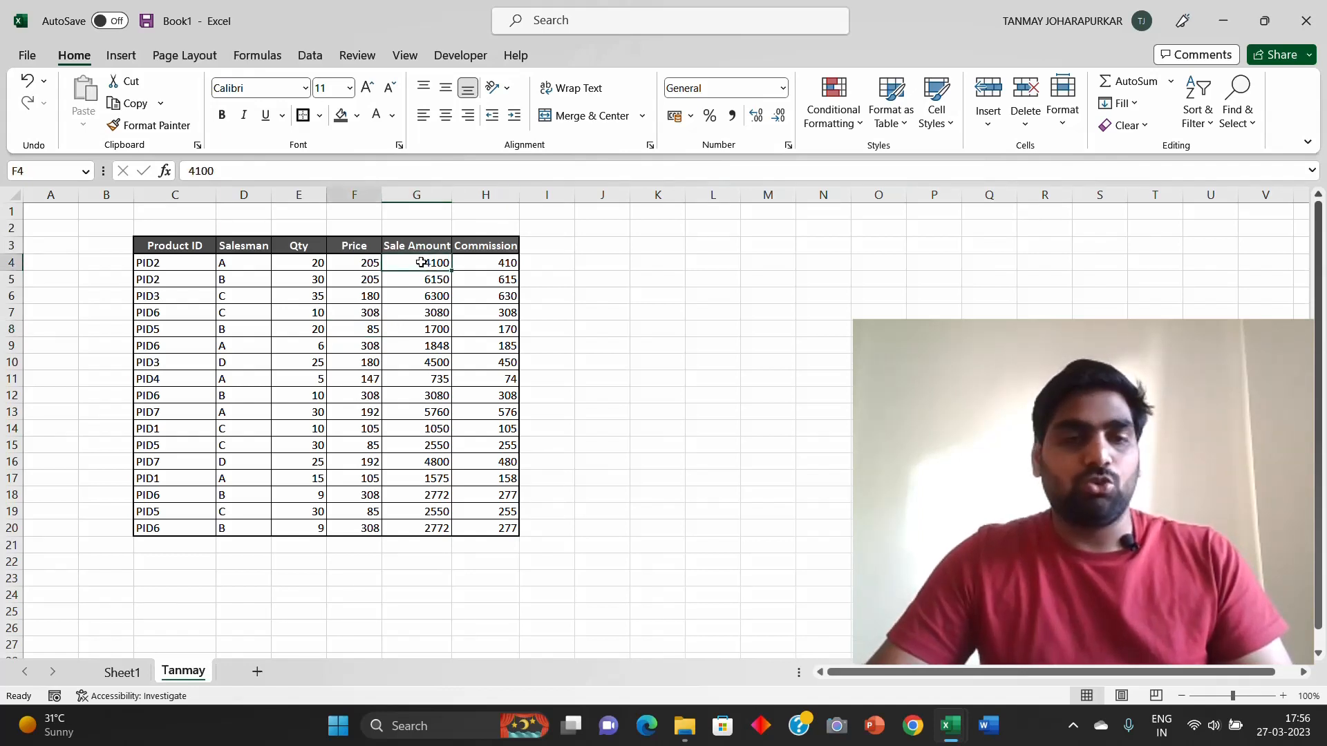
pyautogui.hotkey('shift', 'Down')
pyautogui.hotkey('shift', 'Down')
pyautogui.hotkey('shift', 'Down')
pyautogui.hotkey('shift', 'Down')
pyautogui.hotkey('shift', 'Down')
pyautogui.hotkey('shift', 'Down')
pyautogui.hotkey('shift', 'Down')
pyautogui.hotkey('shift', 'Down')
pyautogui.hotkey('shift', 'Down')
pyautogui.hotkey('shift', 'Down')
pyautogui.hotkey('shift', 'Down')
pyautogui.hotkey('shift', 'Down')
pyautogui.hotkey('shift', 'Down')
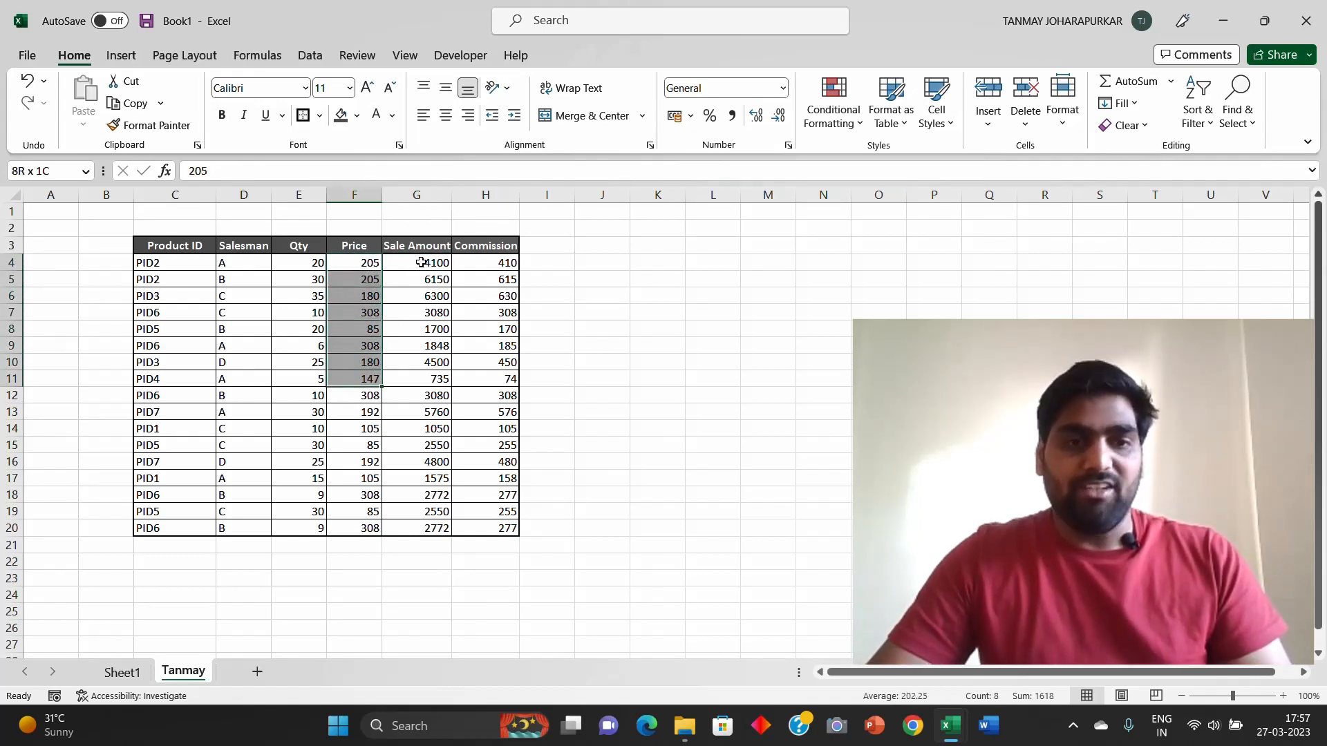
pyautogui.hotkey('shift', 'Down')
pyautogui.hotkey('shift', 'Down')
pyautogui.hotkey('shift', 'Down')
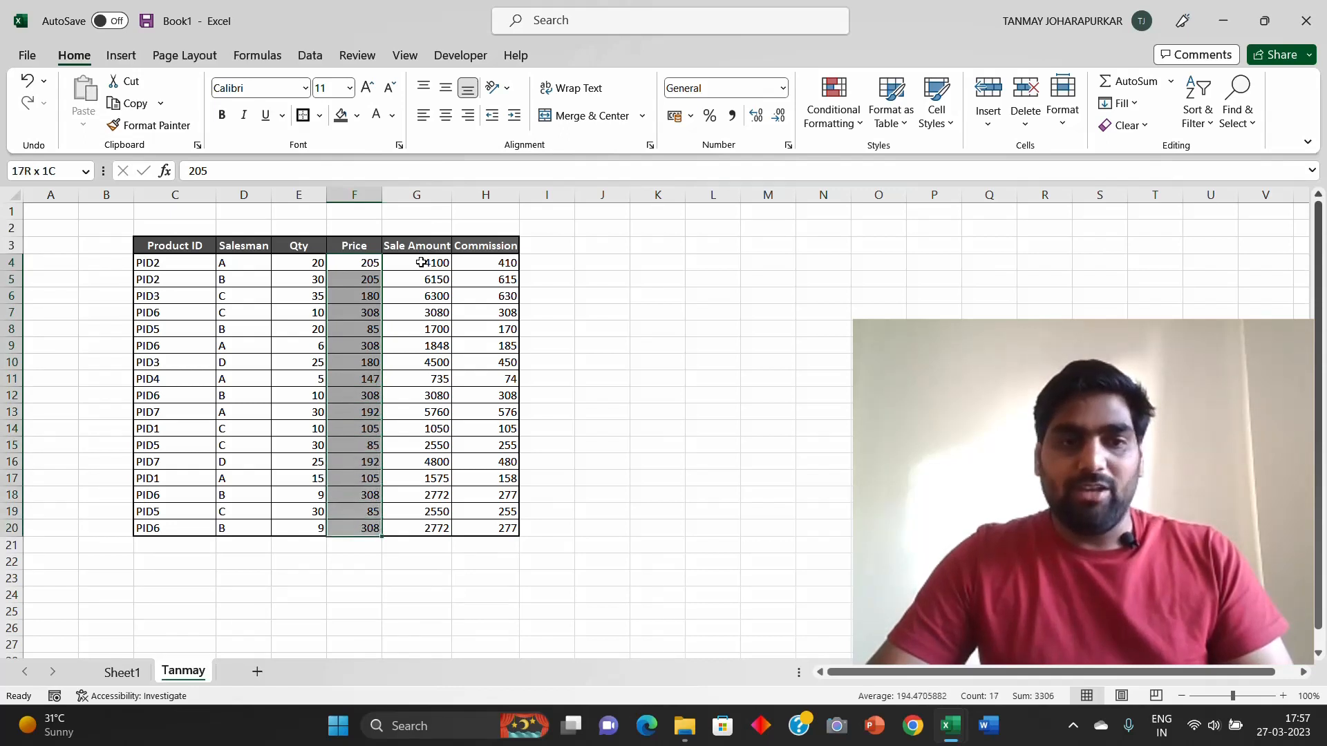
pyautogui.hotkey('shift', 'Right')
pyautogui.hotkey('shift', 'Right')
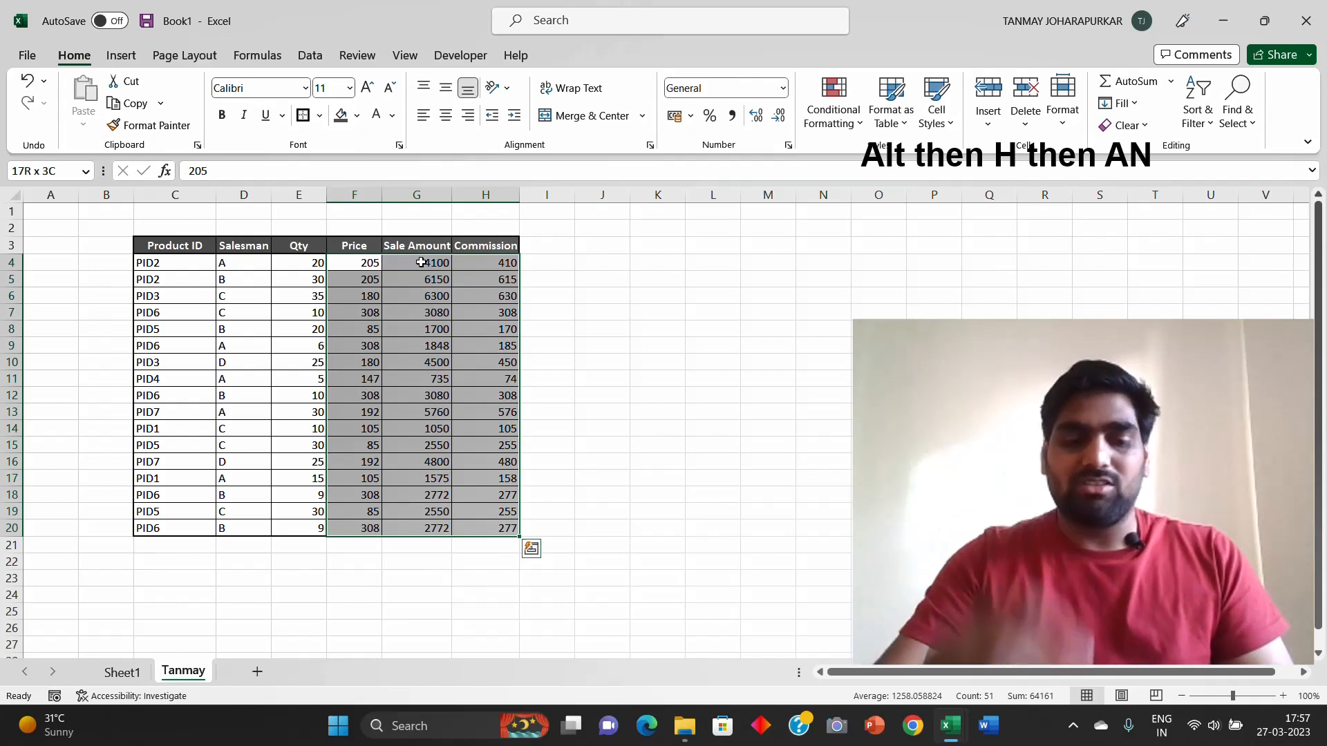
pyautogui.press('alt')
pyautogui.press('h')
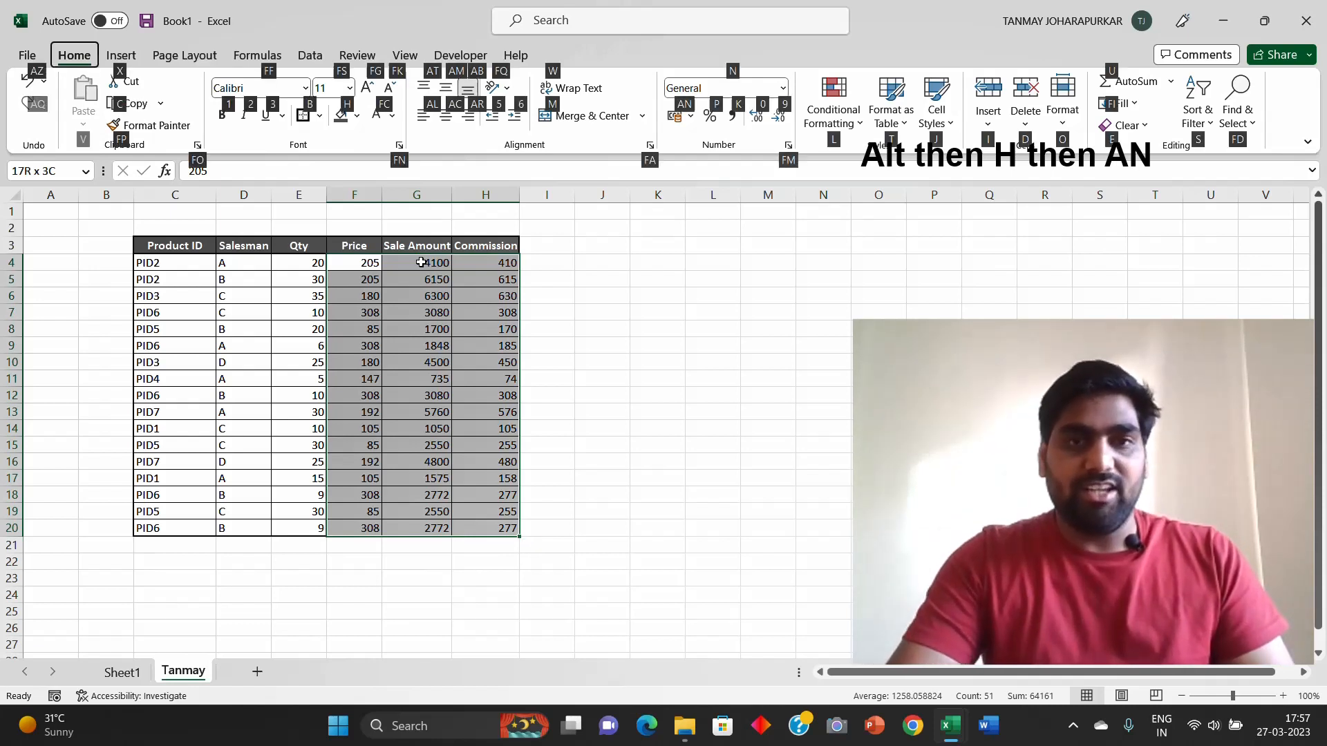
pyautogui.press('a')
pyautogui.press('n')
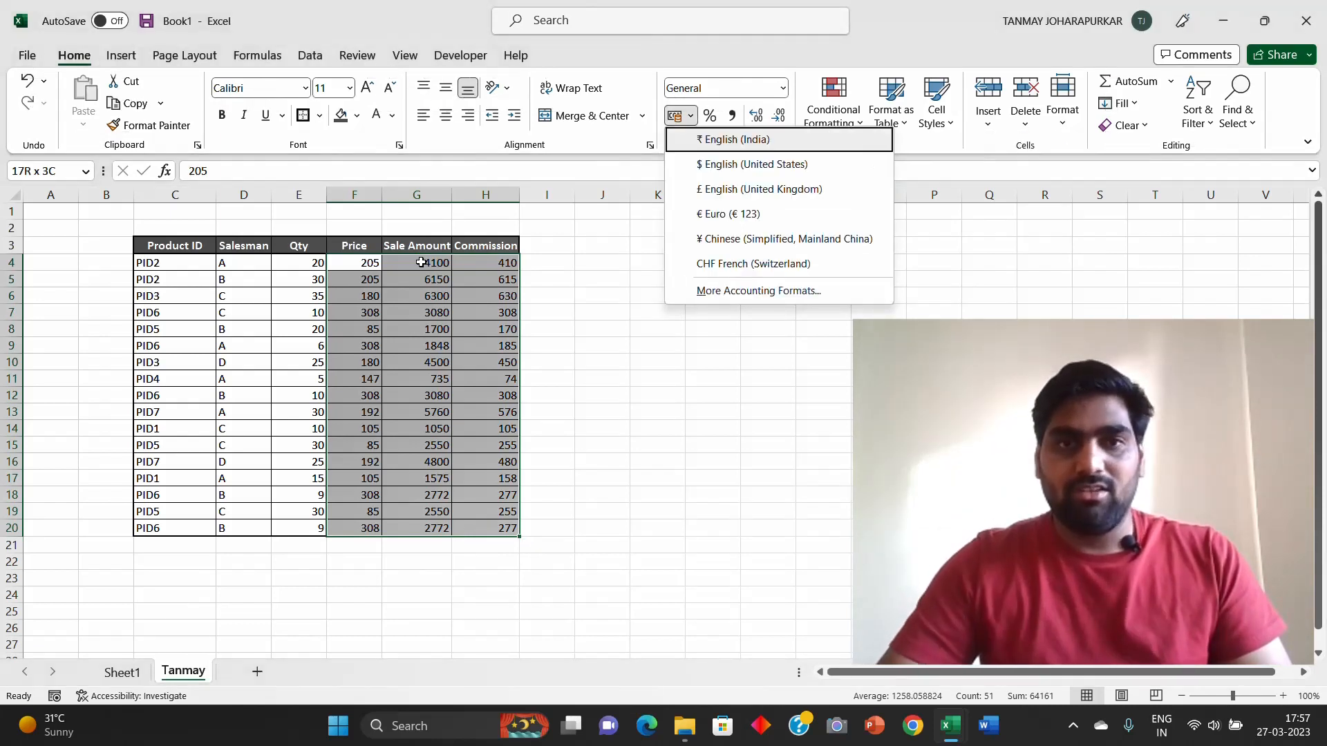
pyautogui.click(731, 148)
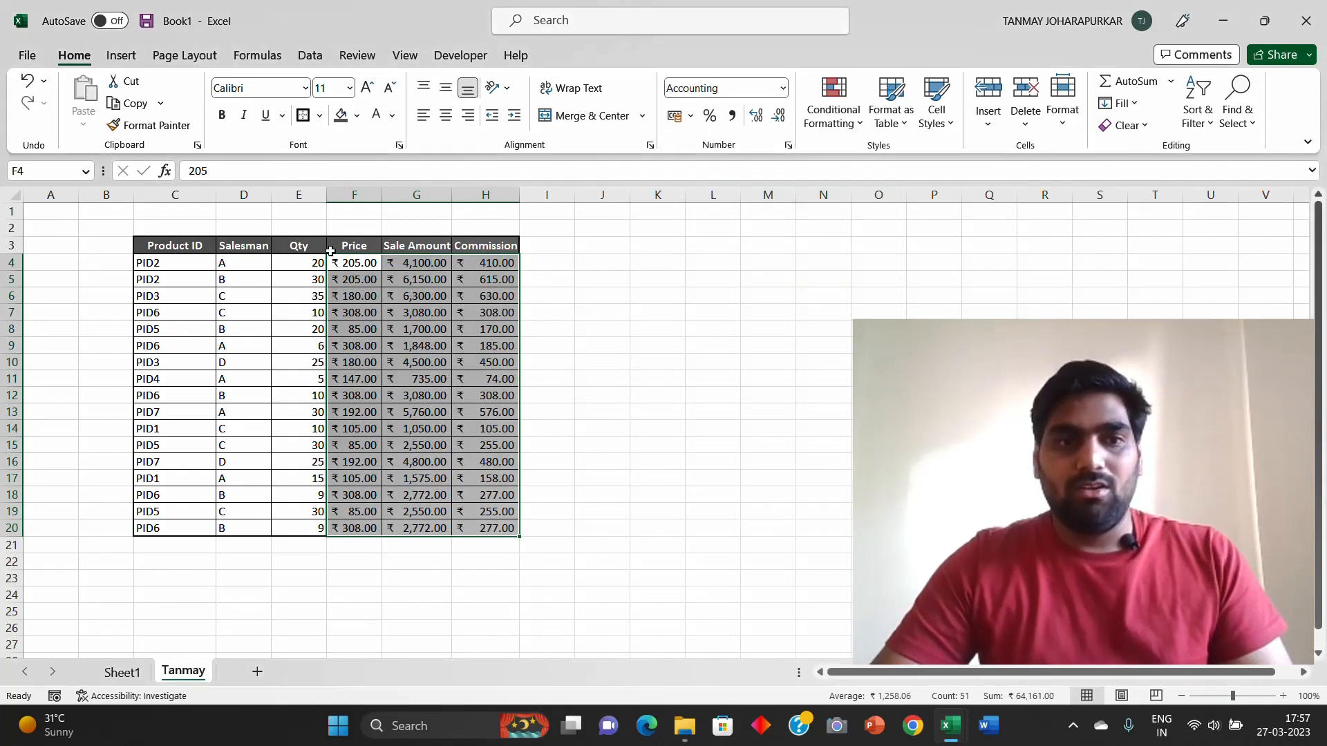
pyautogui.click(645, 375)
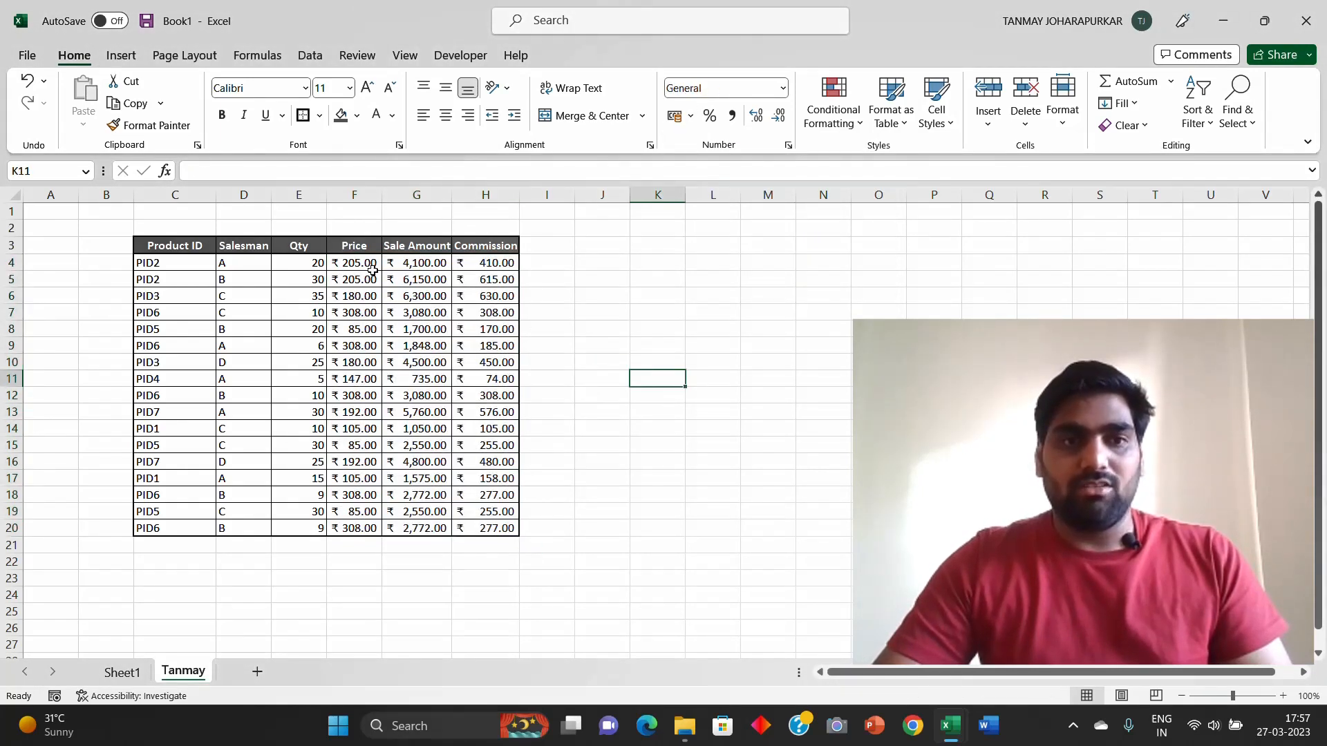
# Step: Select the Price, Sale Amount and Commission columns F:H and widen them together to the same larger width
pyautogui.moveTo(372, 271); pyautogui.dragTo(514, 529)
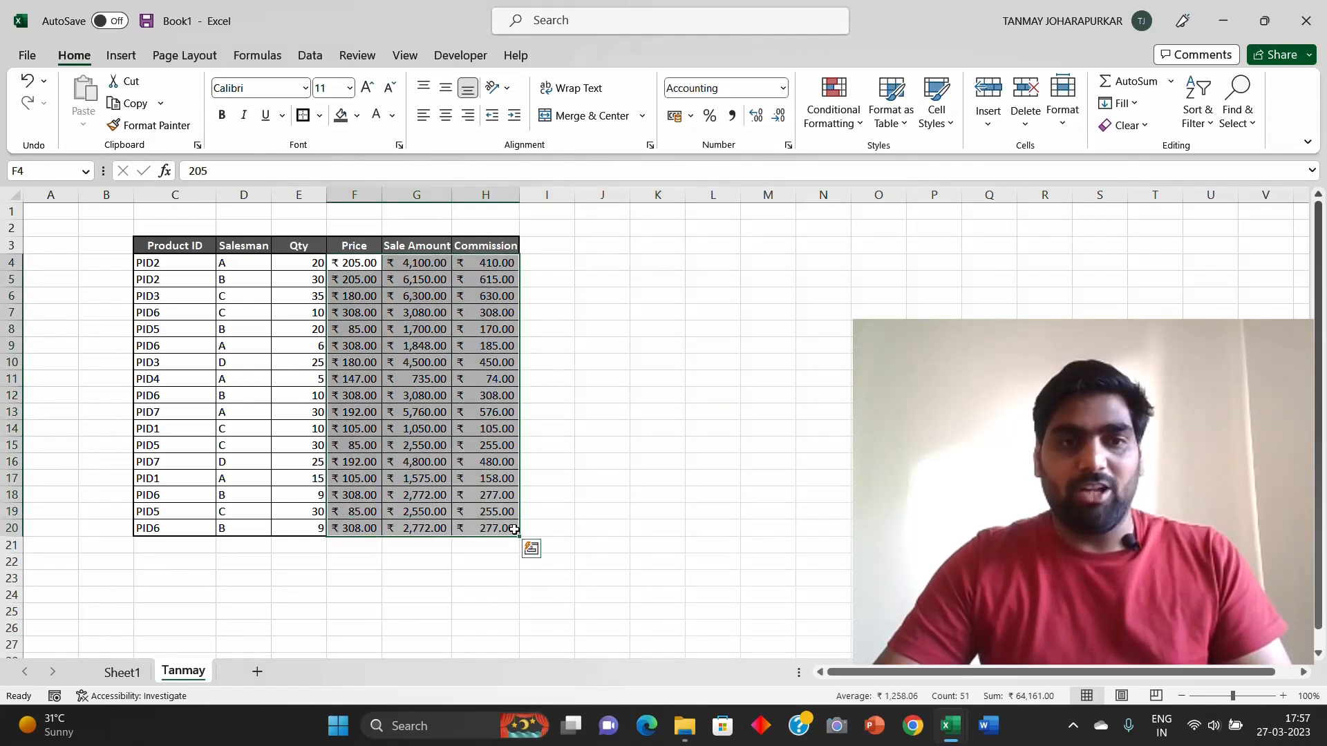
pyautogui.click(365, 188)
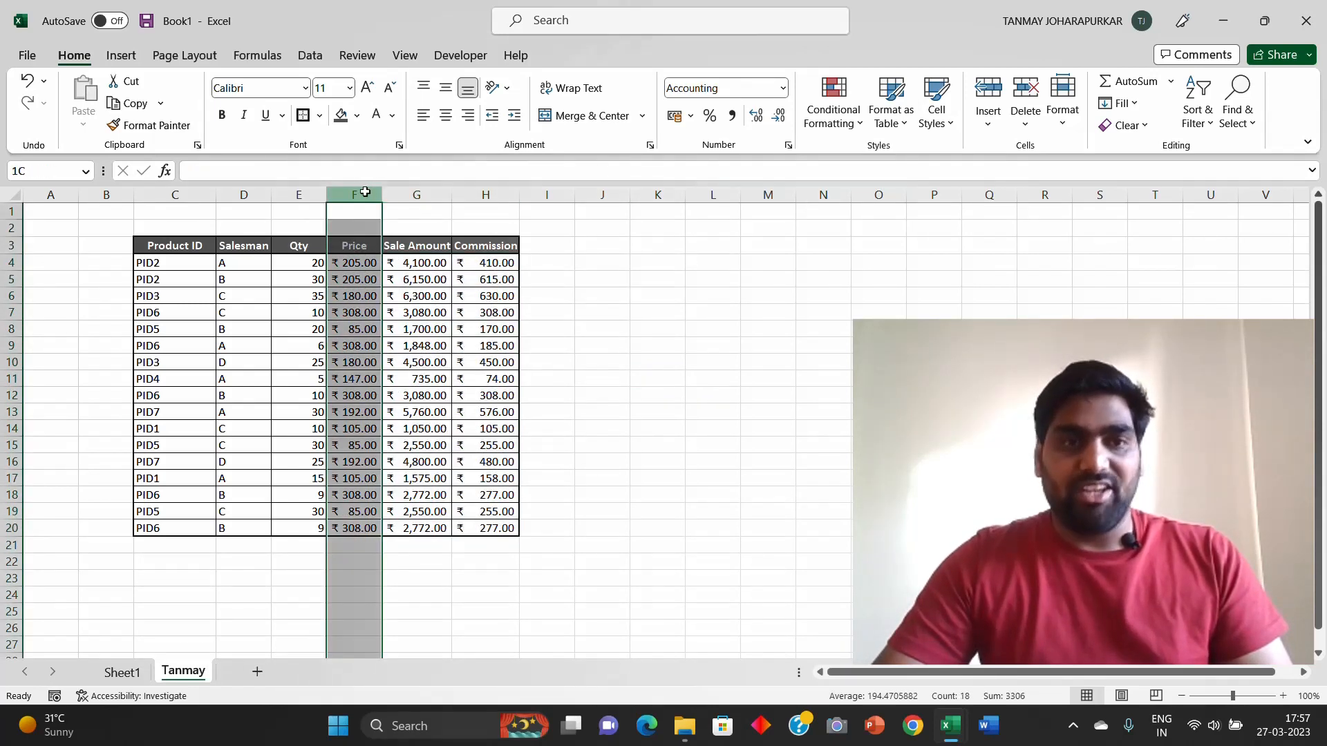
pyautogui.moveTo(365, 192); pyautogui.dragTo(491, 193)
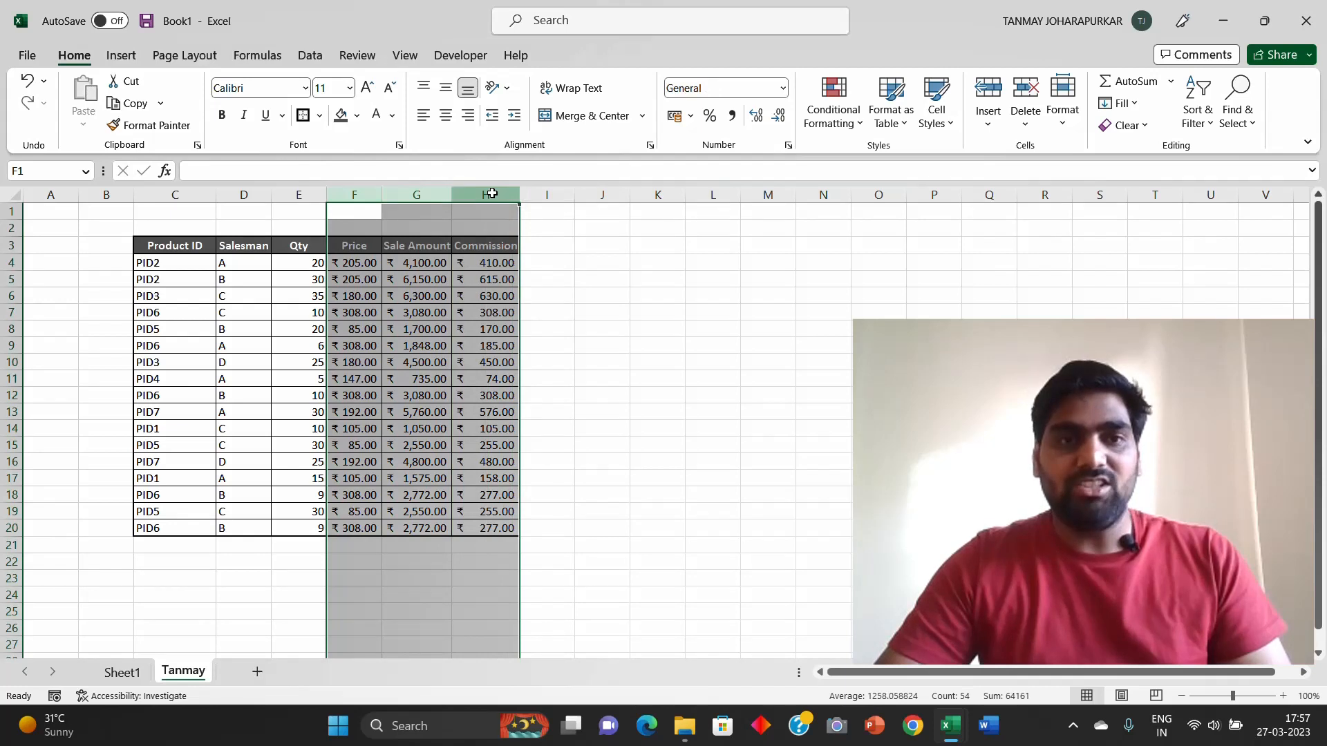
pyautogui.moveTo(382, 193); pyautogui.dragTo(427, 194)
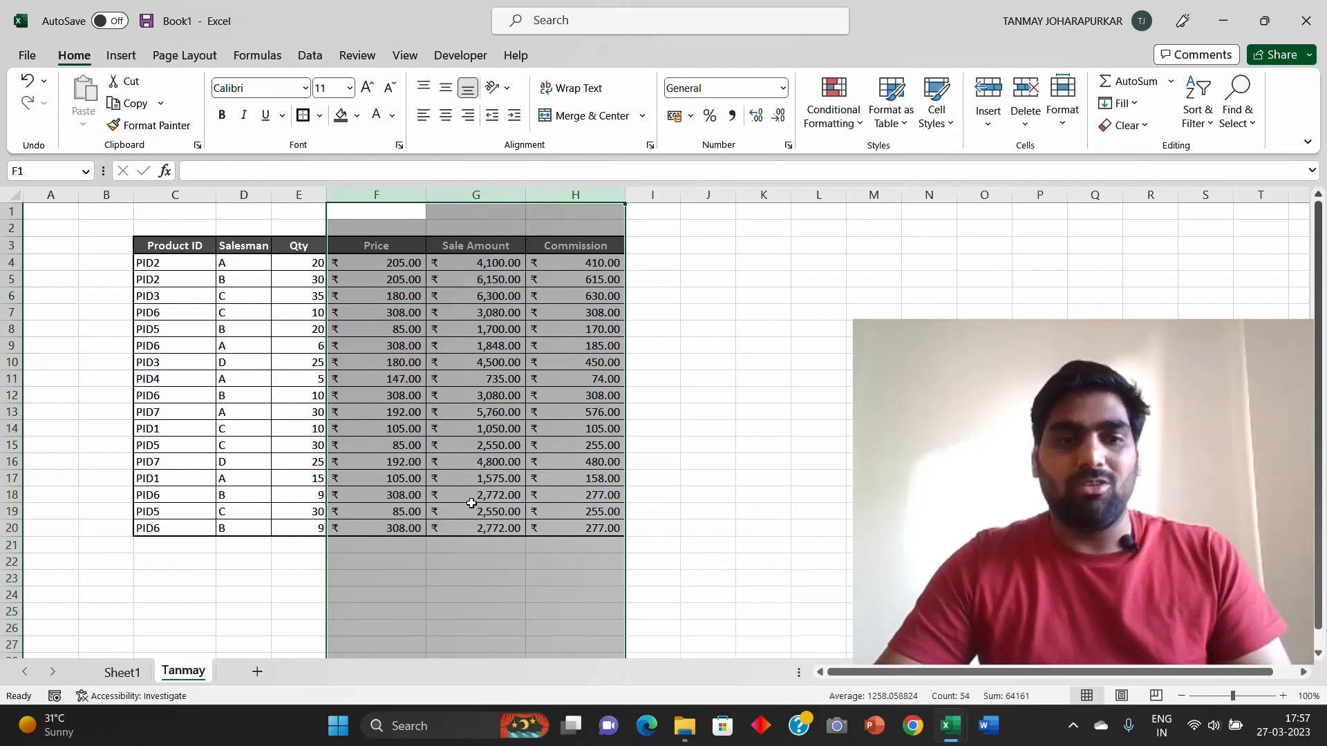
# Step: Total the Sale Amount column in cell G22 with the formula =SUM(G4:G20)
pyautogui.click(471, 565)
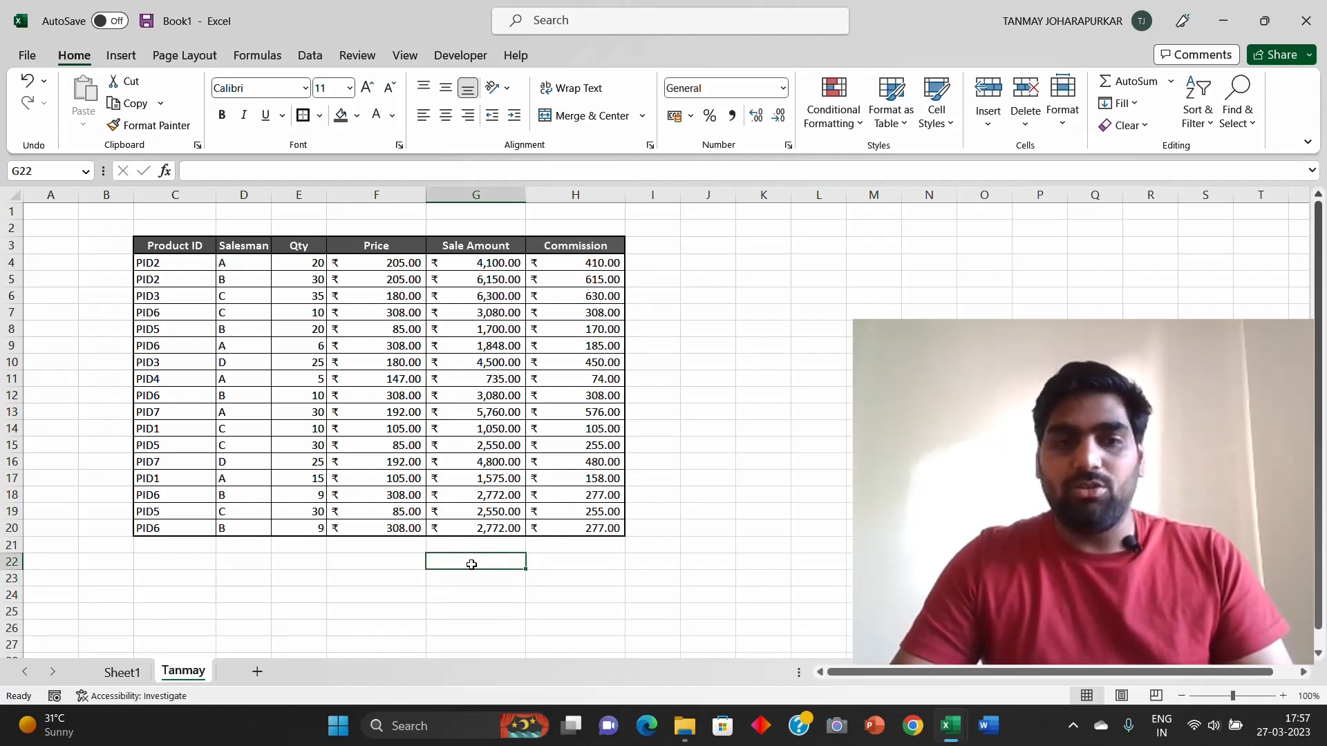
pyautogui.write('=')
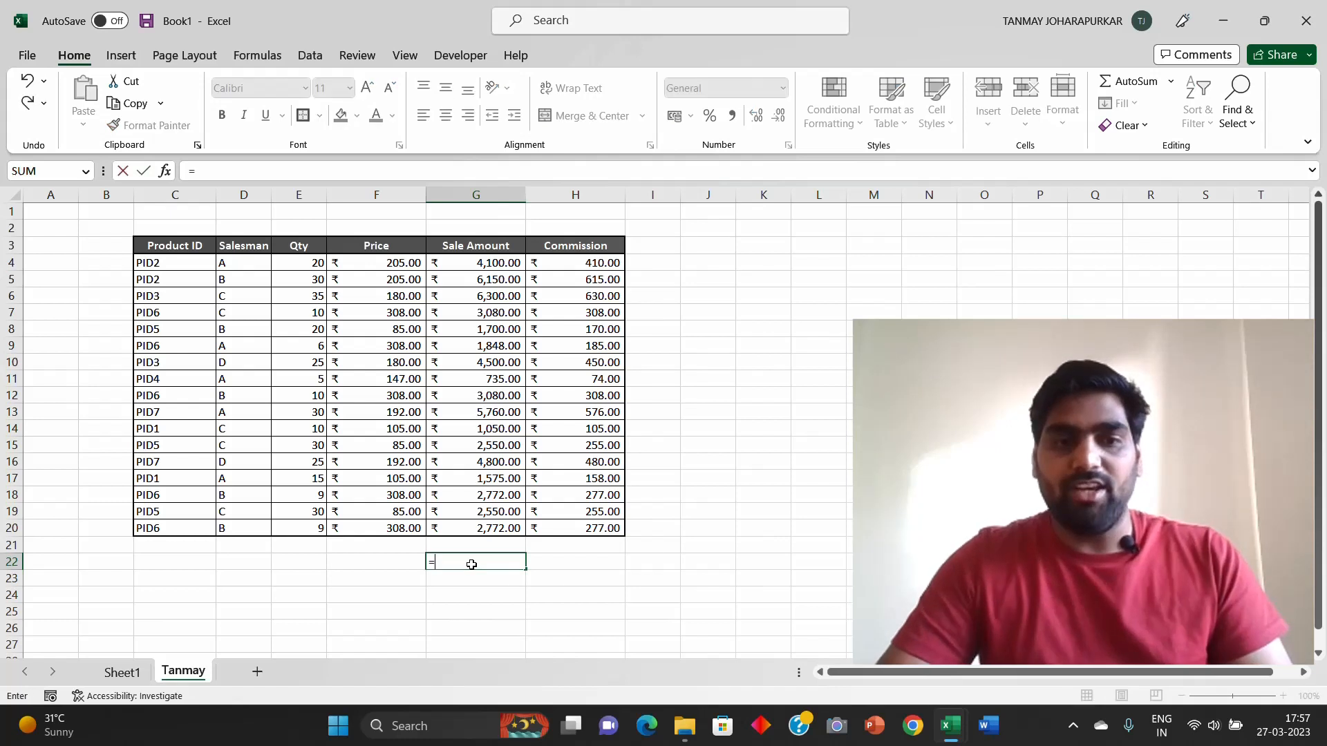
pyautogui.write('su')
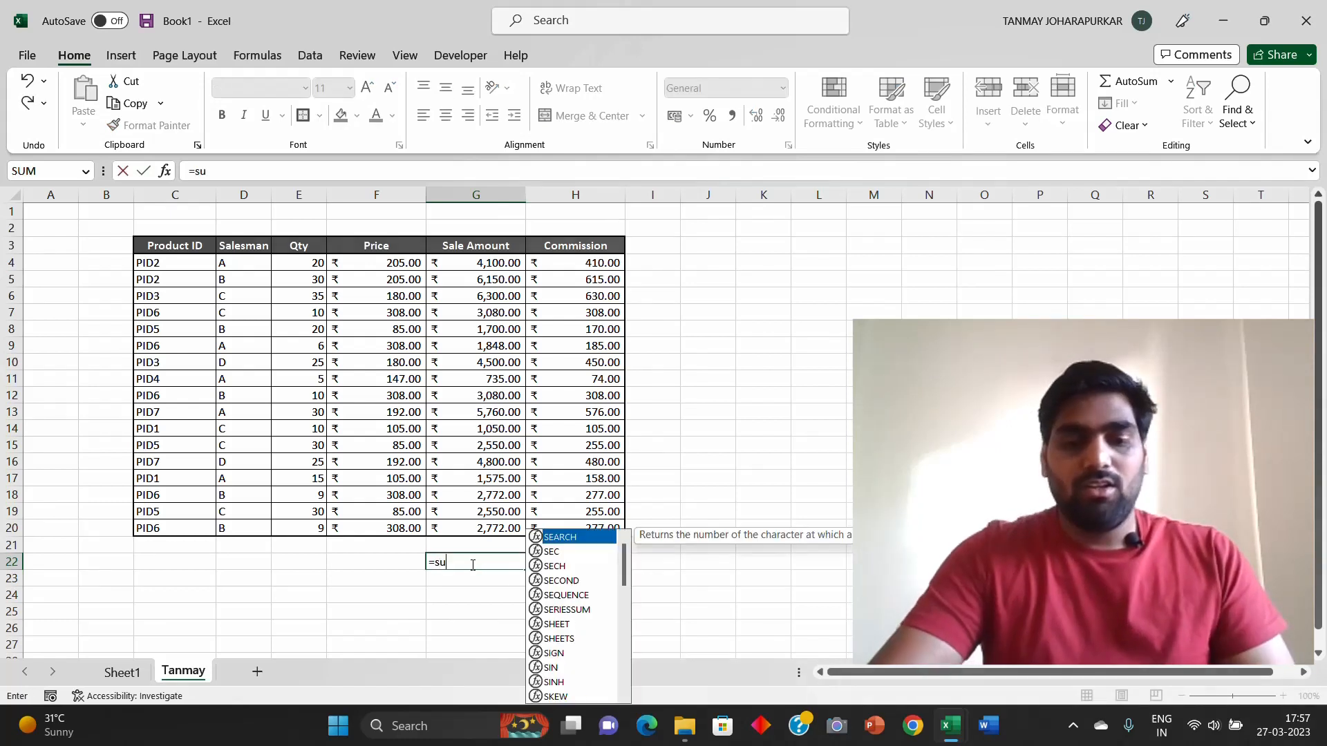
pyautogui.write('m(')
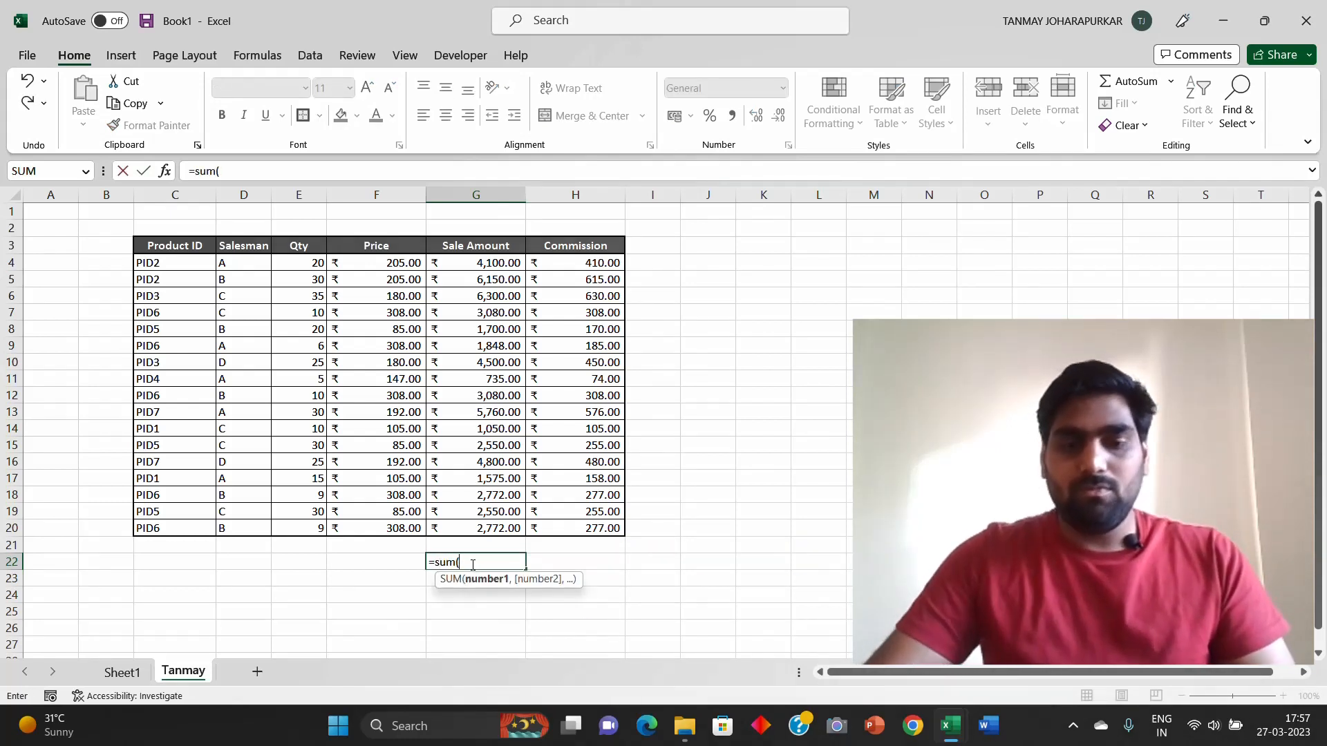
pyautogui.press('Up')
pyautogui.press('Up')
pyautogui.hotkey('shift', 'Up')
pyautogui.hotkey('shift', 'Up')
pyautogui.hotkey('shift', 'Up')
pyautogui.hotkey('shift', 'Up')
pyautogui.hotkey('shift', 'Up')
pyautogui.hotkey('shift', 'Up')
pyautogui.hotkey('shift', 'Up')
pyautogui.hotkey('shift', 'Up')
pyautogui.hotkey('shift', 'Up')
pyautogui.hotkey('shift', 'Up')
pyautogui.hotkey('shift', 'Up')
pyautogui.hotkey('shift', 'Up')
pyautogui.hotkey('shift', 'Up')
pyautogui.hotkey('shift', 'Up')
pyautogui.hotkey('shift', 'Up')
pyautogui.hotkey('shift', 'Up')
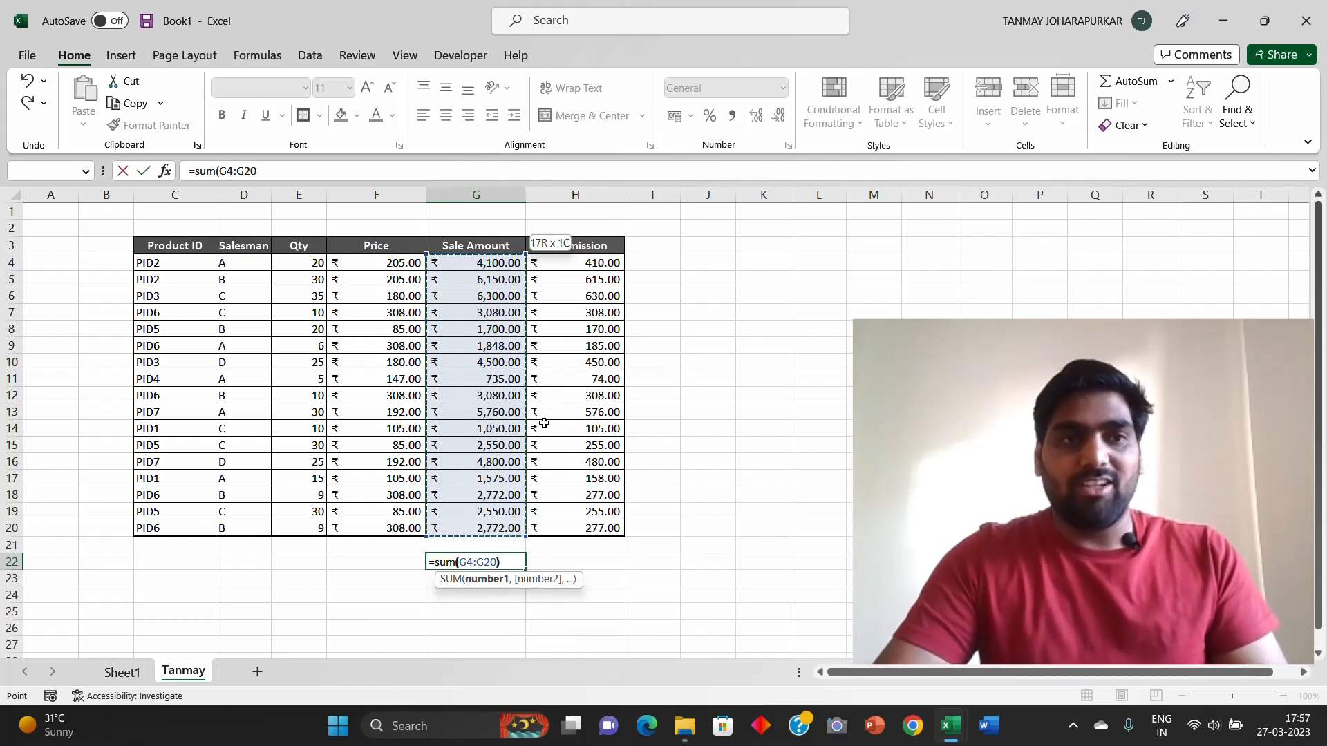
pyautogui.write(')')
pyautogui.press('Return')
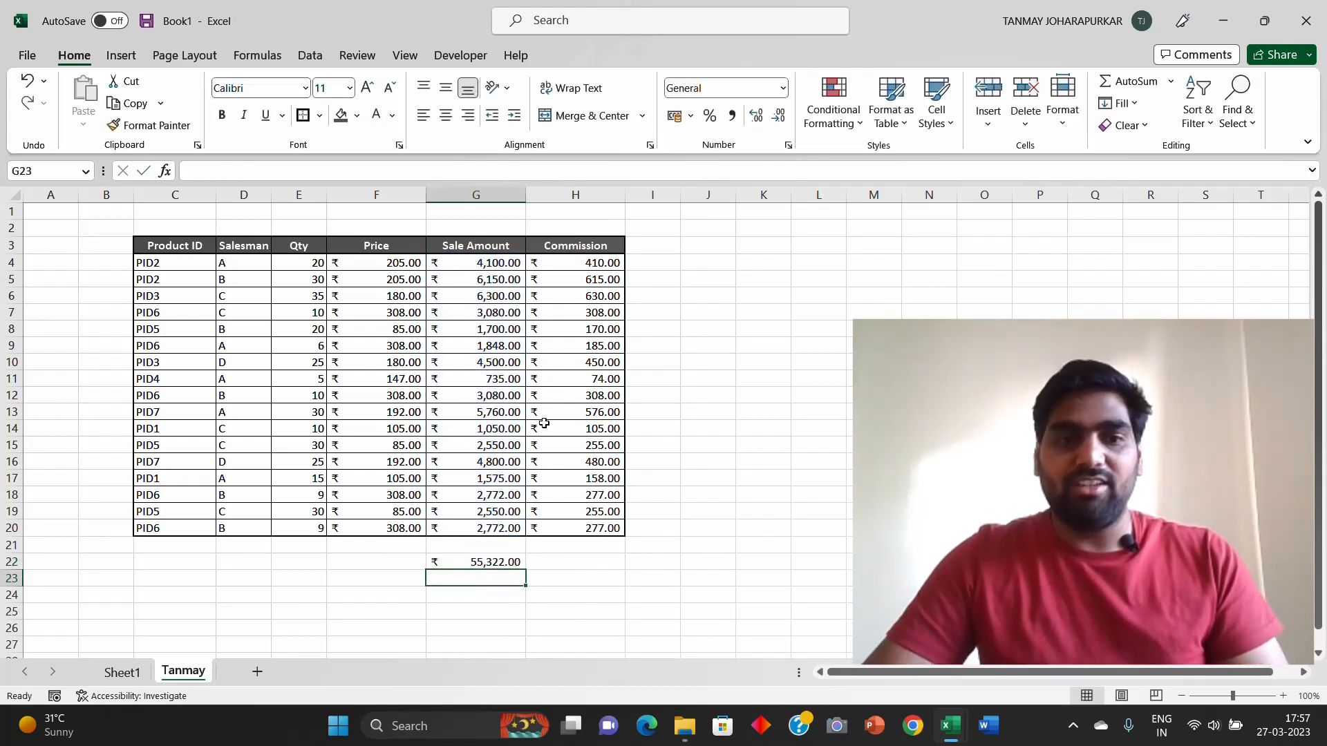
# Step: Check the total in G22 against the status bar sum of the Sale Amount values in G4:G20
pyautogui.click(470, 562)
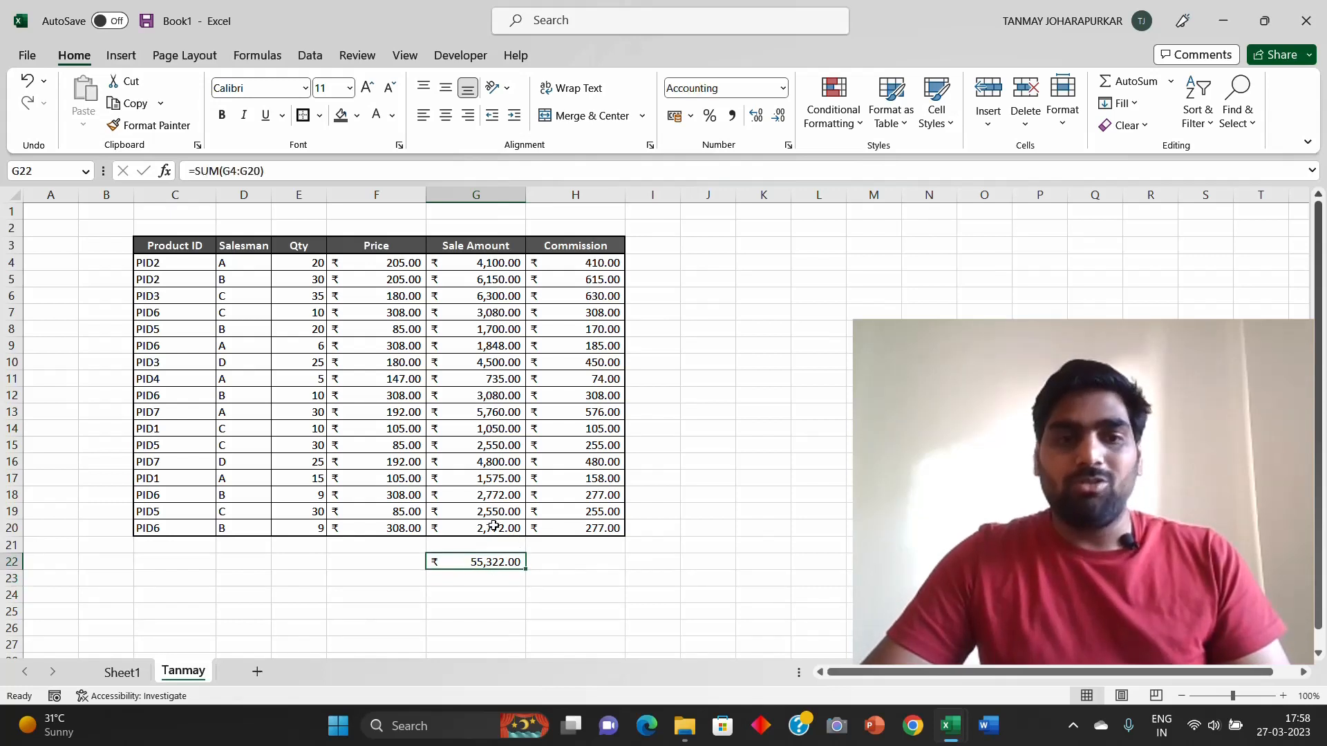
pyautogui.moveTo(494, 527)
pyautogui.mouseDown()
pyautogui.moveTo(495, 245)
pyautogui.moveTo(494, 266)
pyautogui.mouseUp()
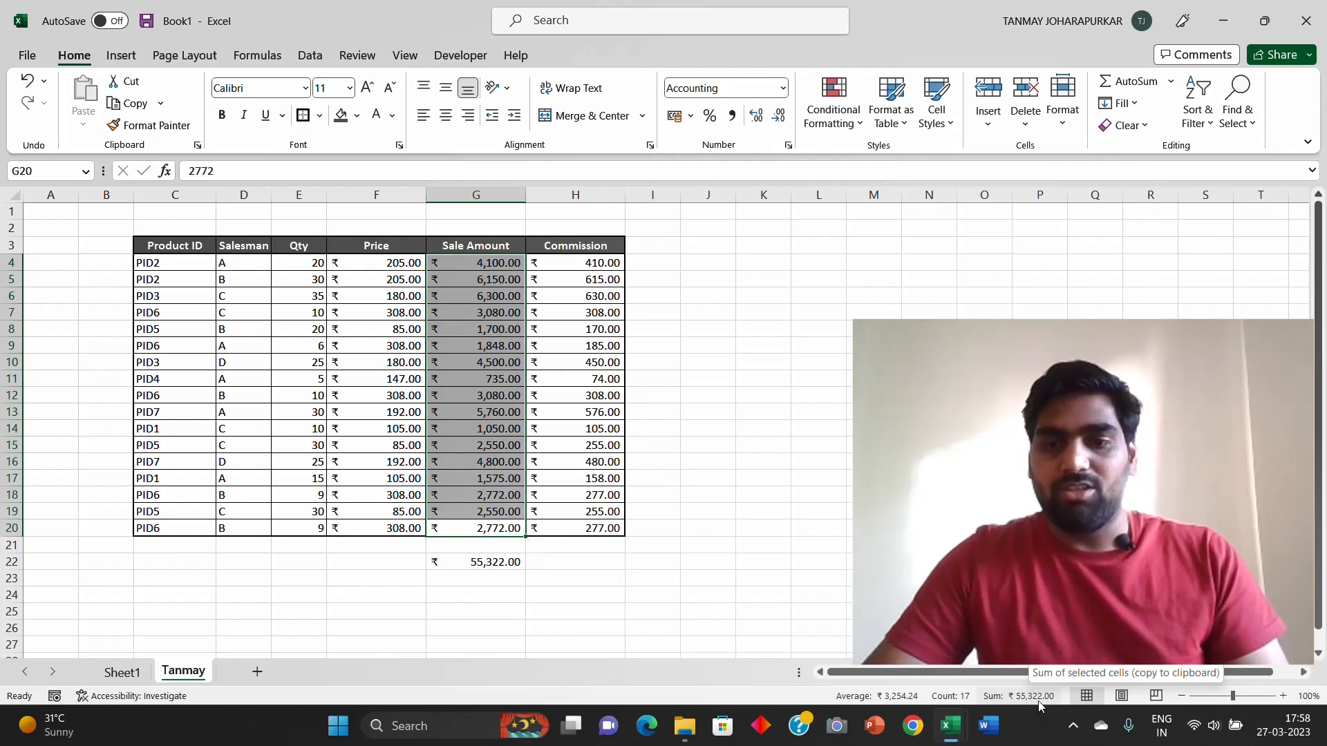
pyautogui.click(537, 656)
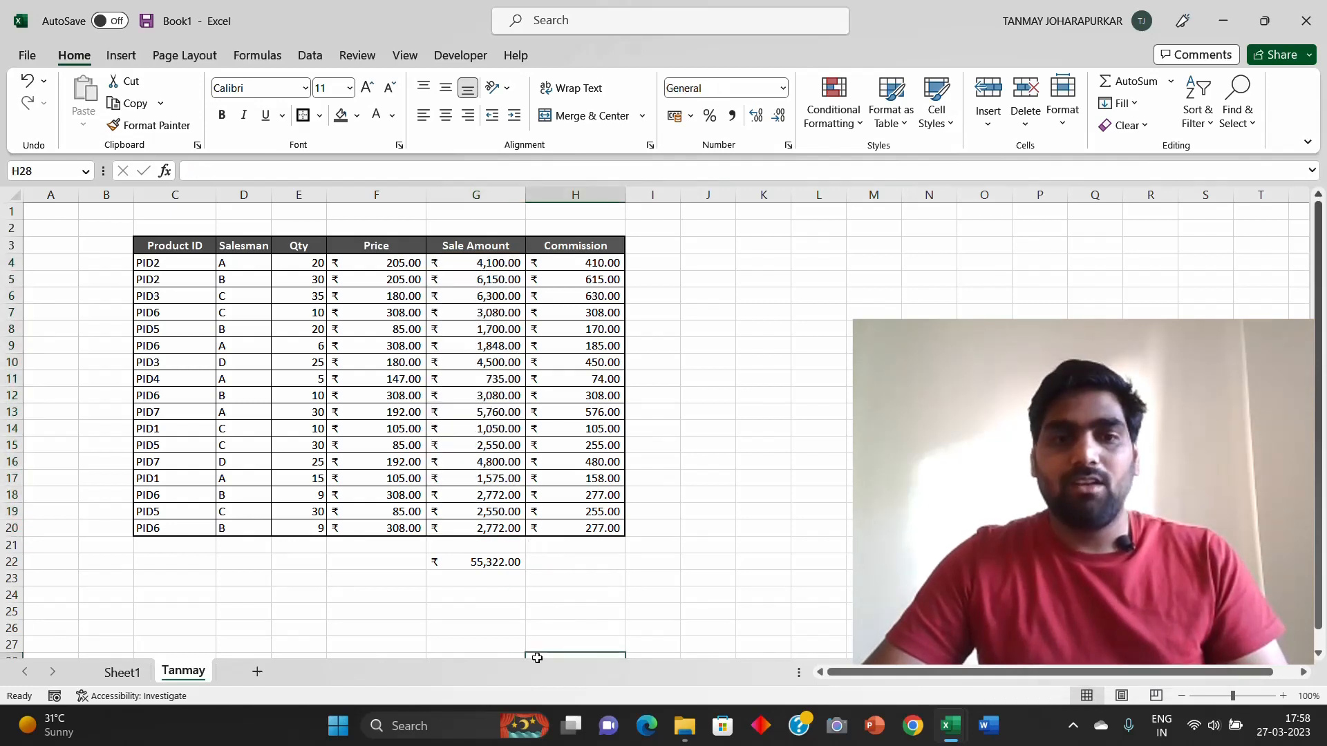
# Step: Copy the total formula from G22 into H22 to sum the Commission column
pyautogui.click(501, 560)
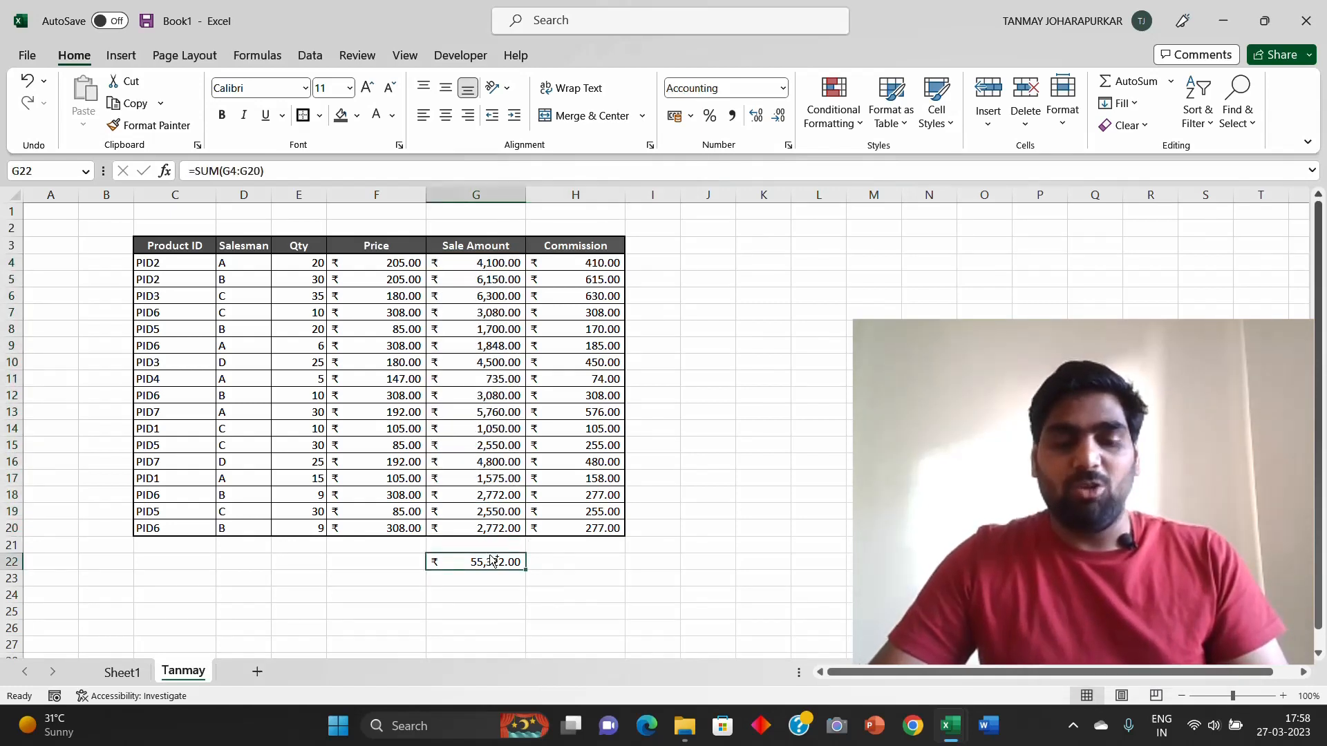
pyautogui.hotkey('ctrl', 'c')
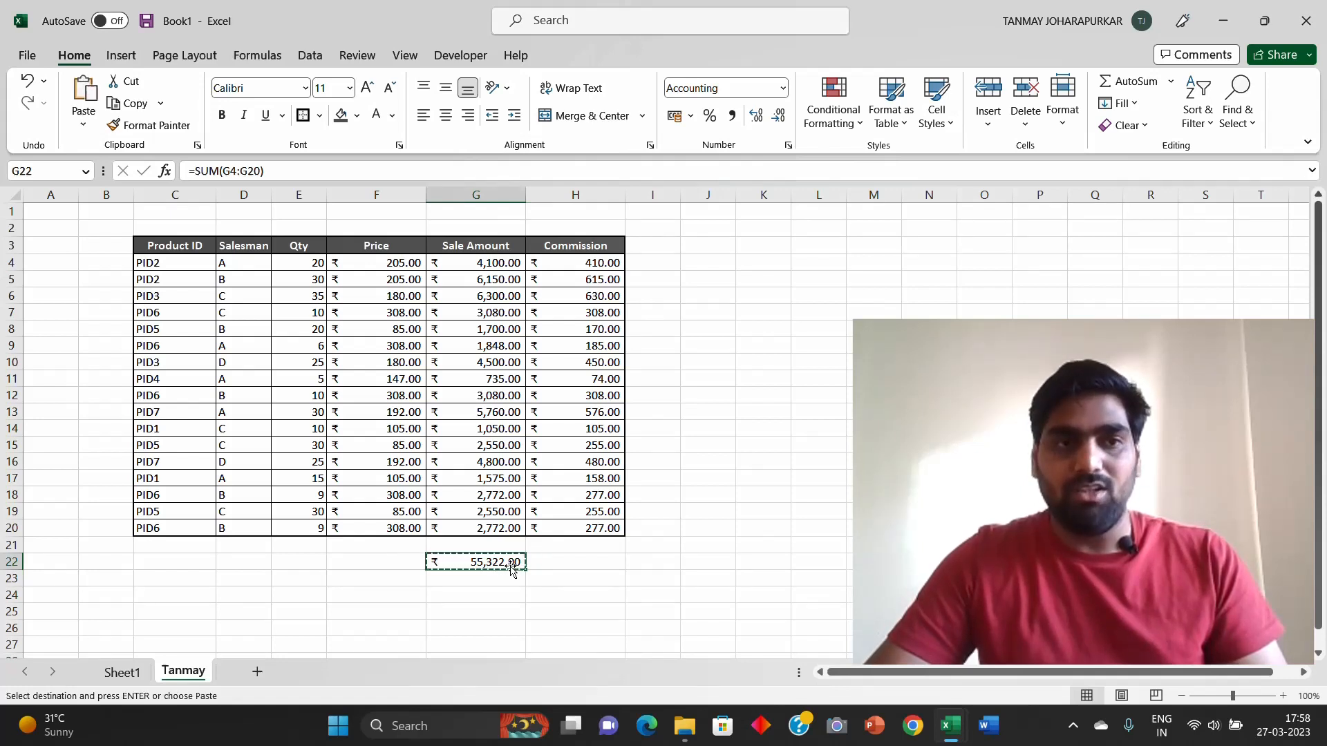
pyautogui.click(584, 564)
pyautogui.hotkey('ctrl', 'v')
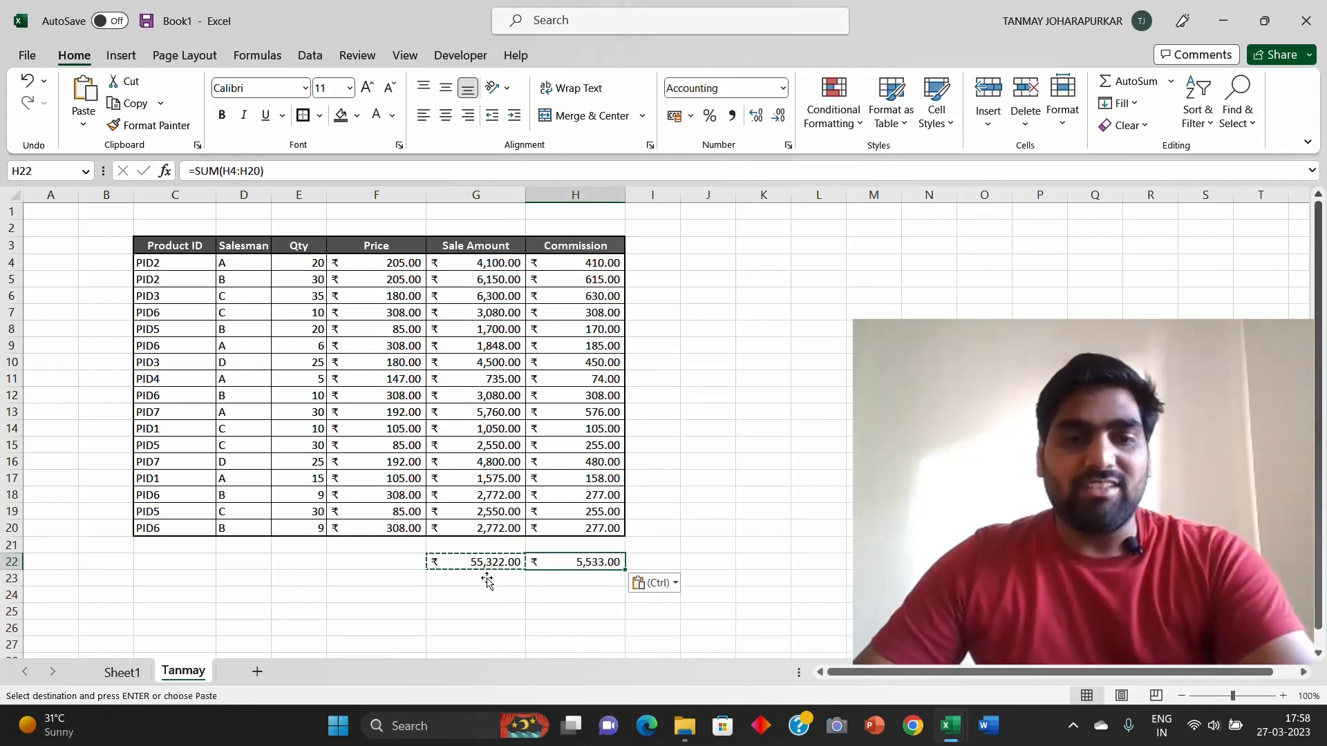
# Step: Examine the SUM formula and its referenced range in the Sale Amount total cell G22
pyautogui.click(499, 563)
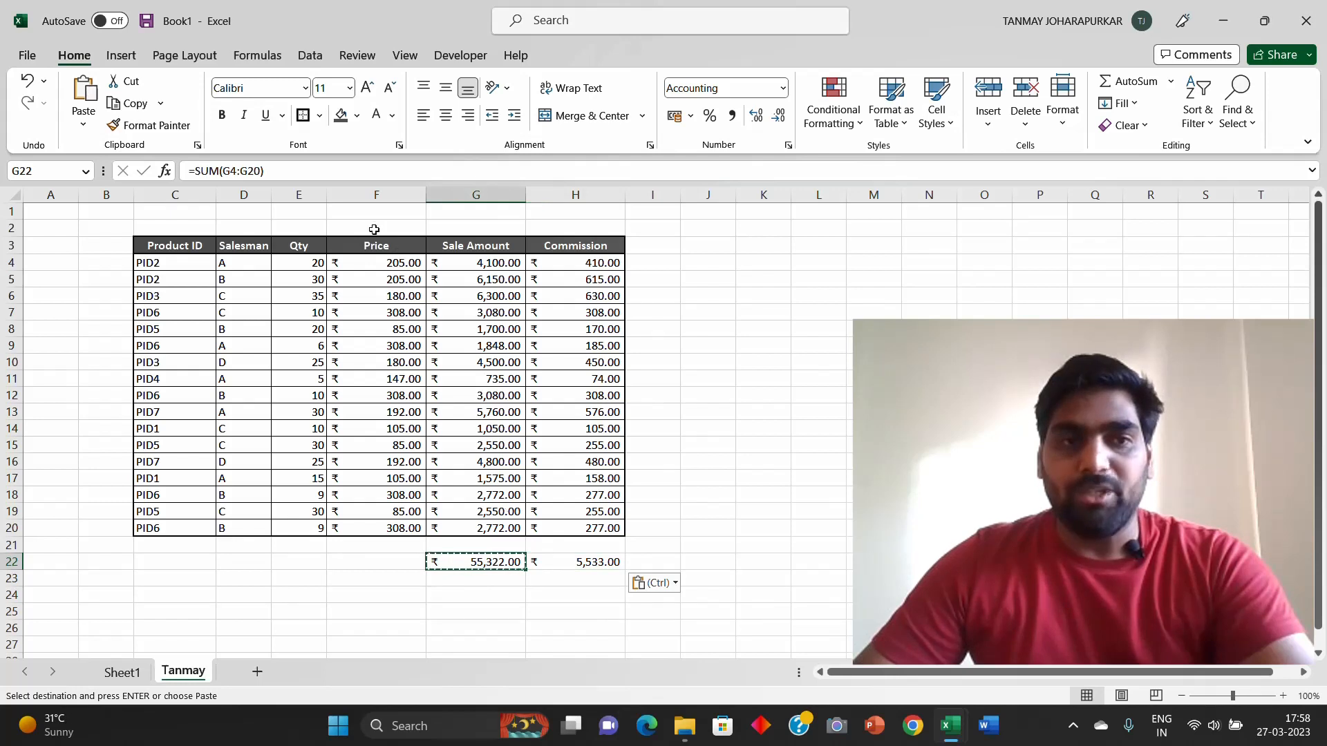
pyautogui.click(279, 172)
pyautogui.moveTo(278, 172); pyautogui.dragTo(195, 172)
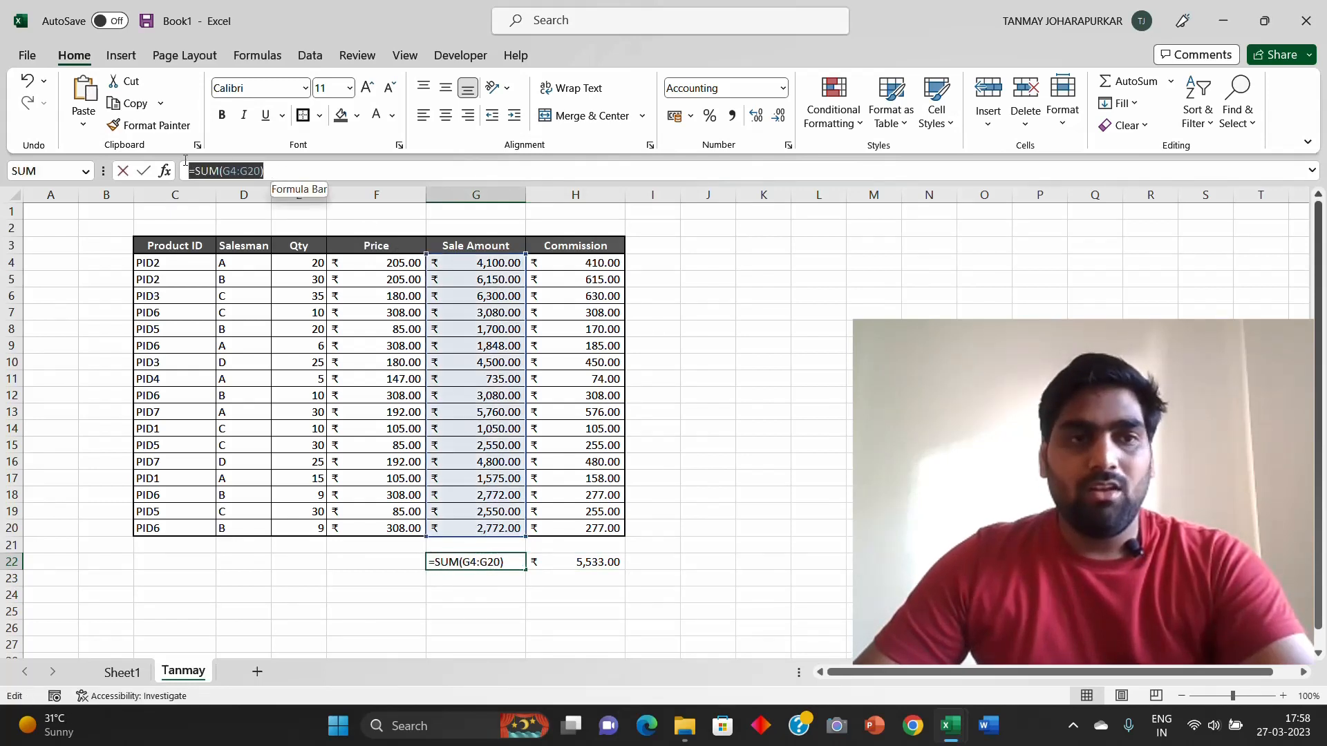
pyautogui.click(350, 561)
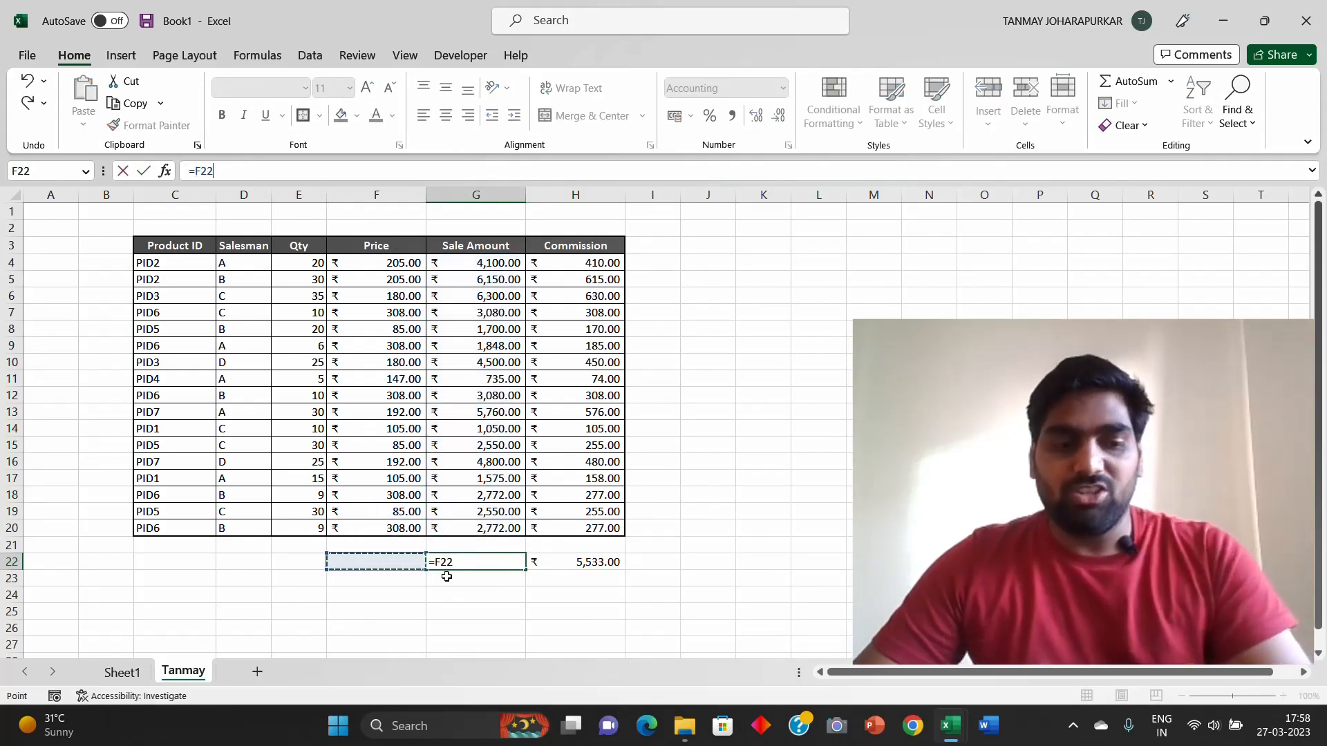
pyautogui.press('Escape')
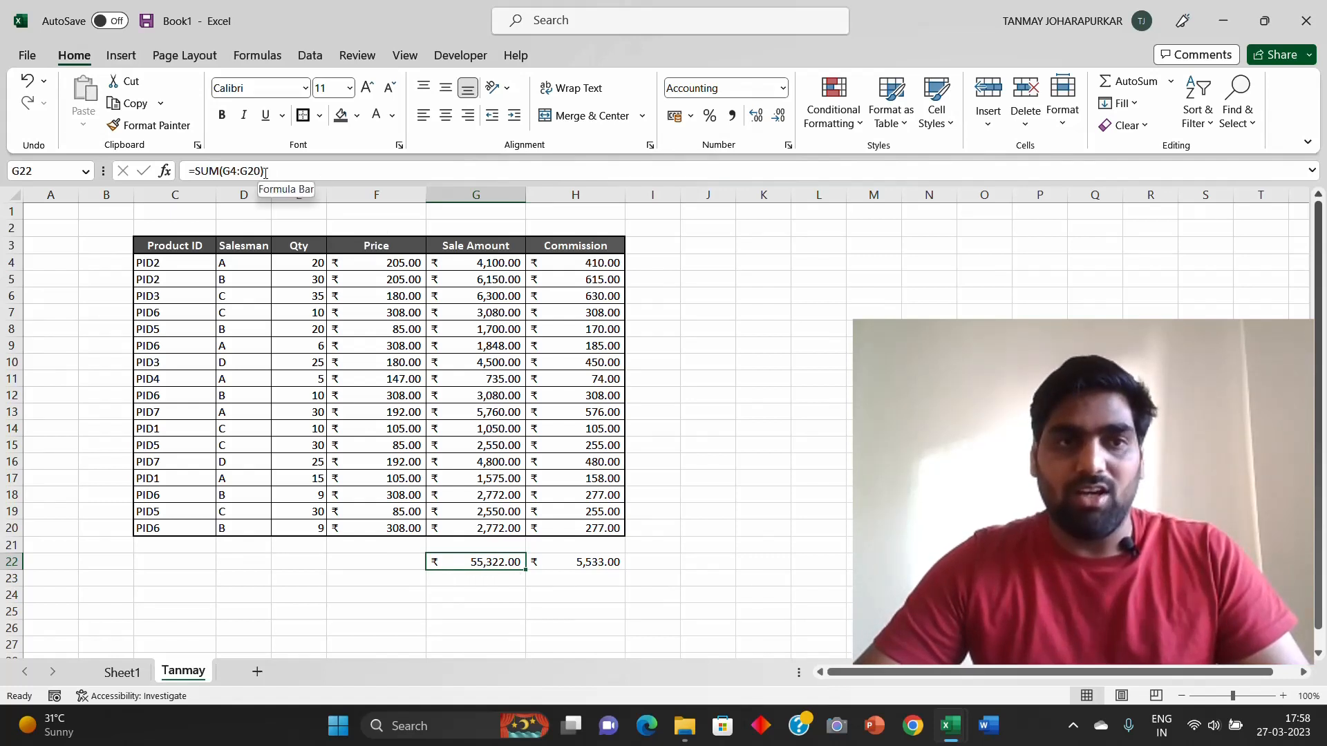
pyautogui.moveTo(266, 171); pyautogui.dragTo(185, 170)
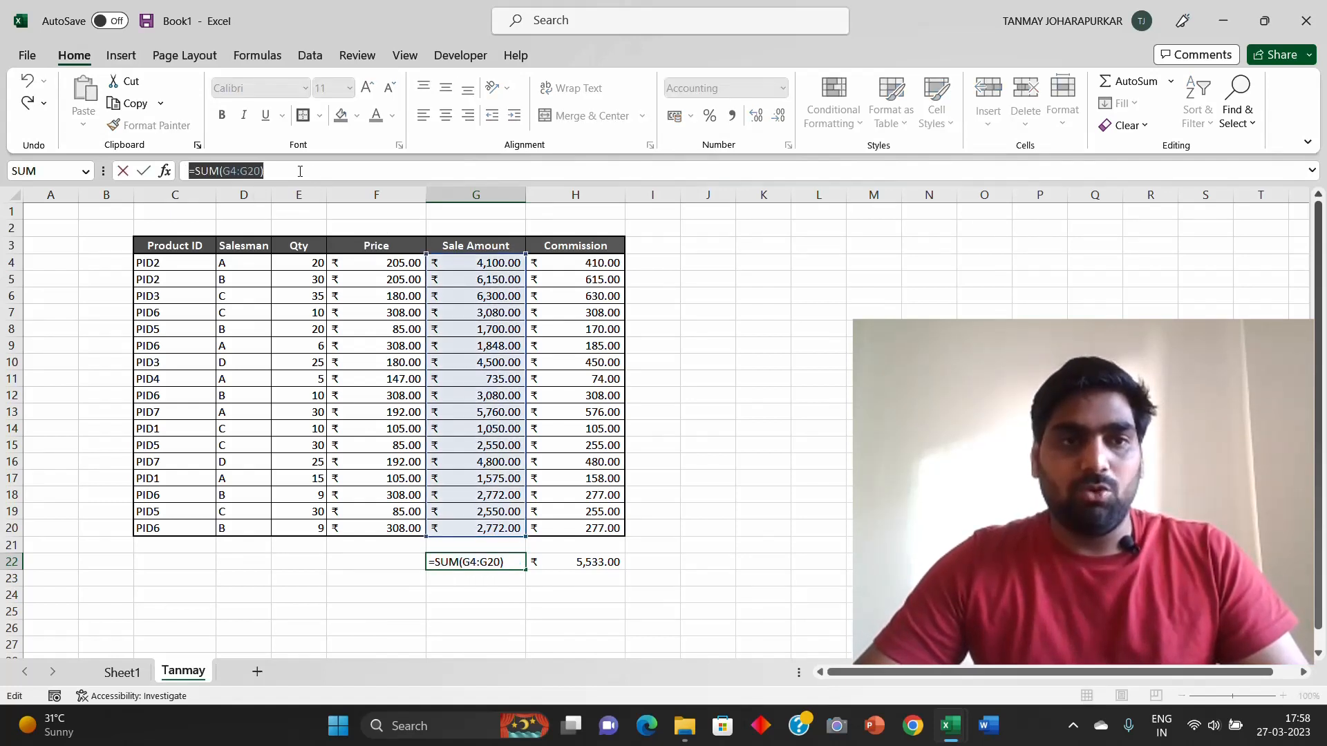
pyautogui.press('Escape')
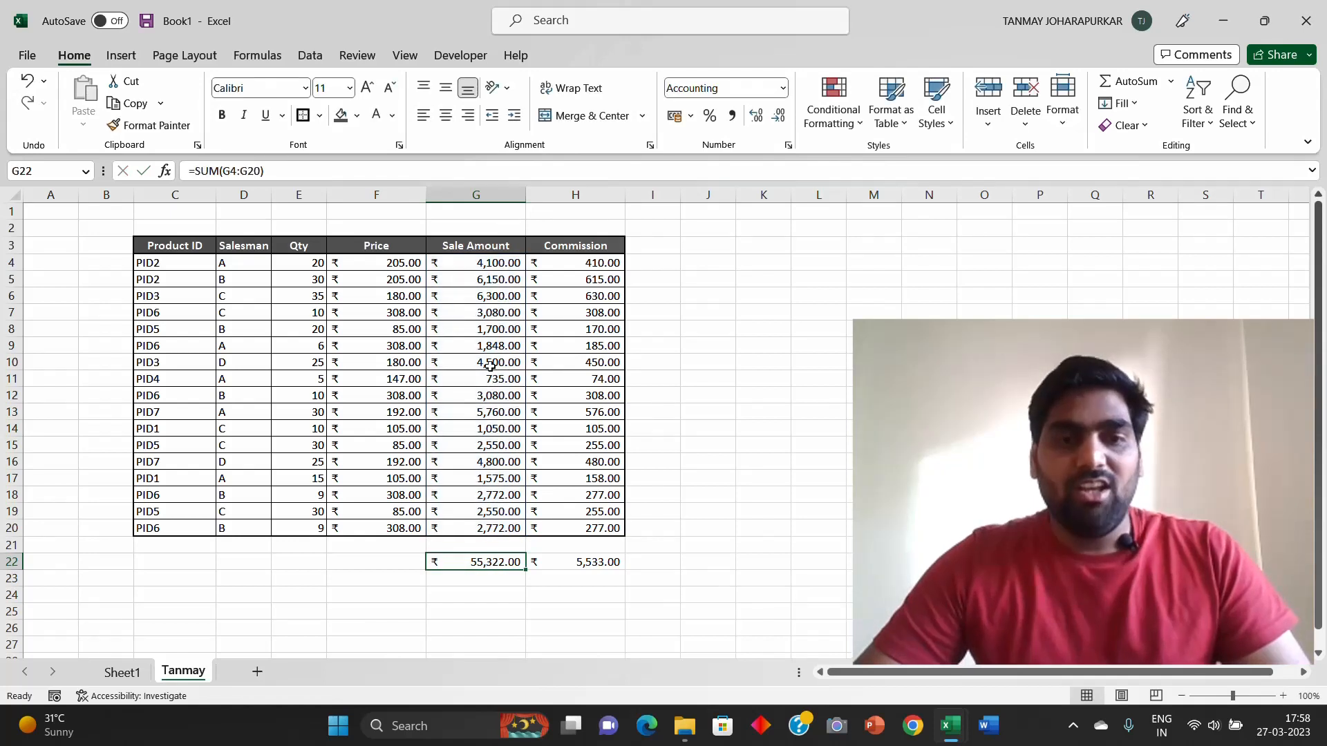
# Step: Examine the column reference in H22's pasted formula and compare it with the formula in G22
pyautogui.click(584, 562)
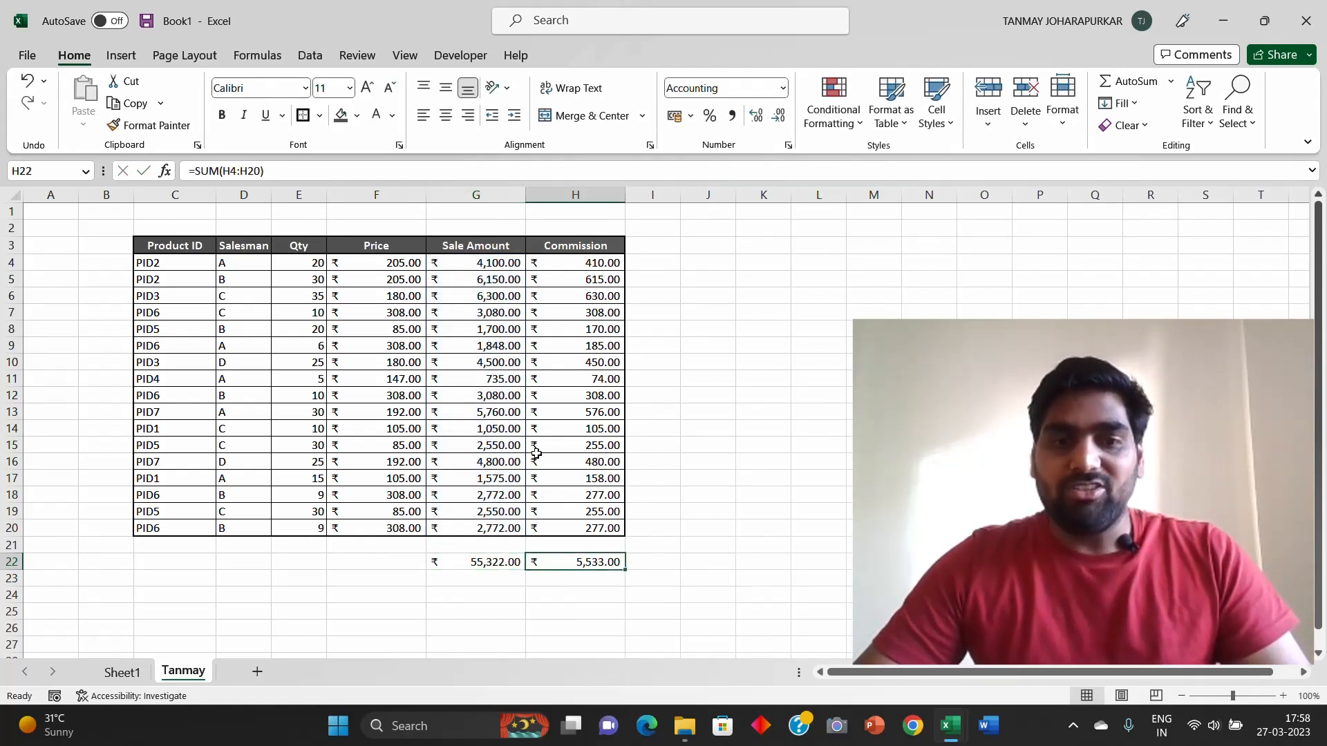
pyautogui.click(226, 171)
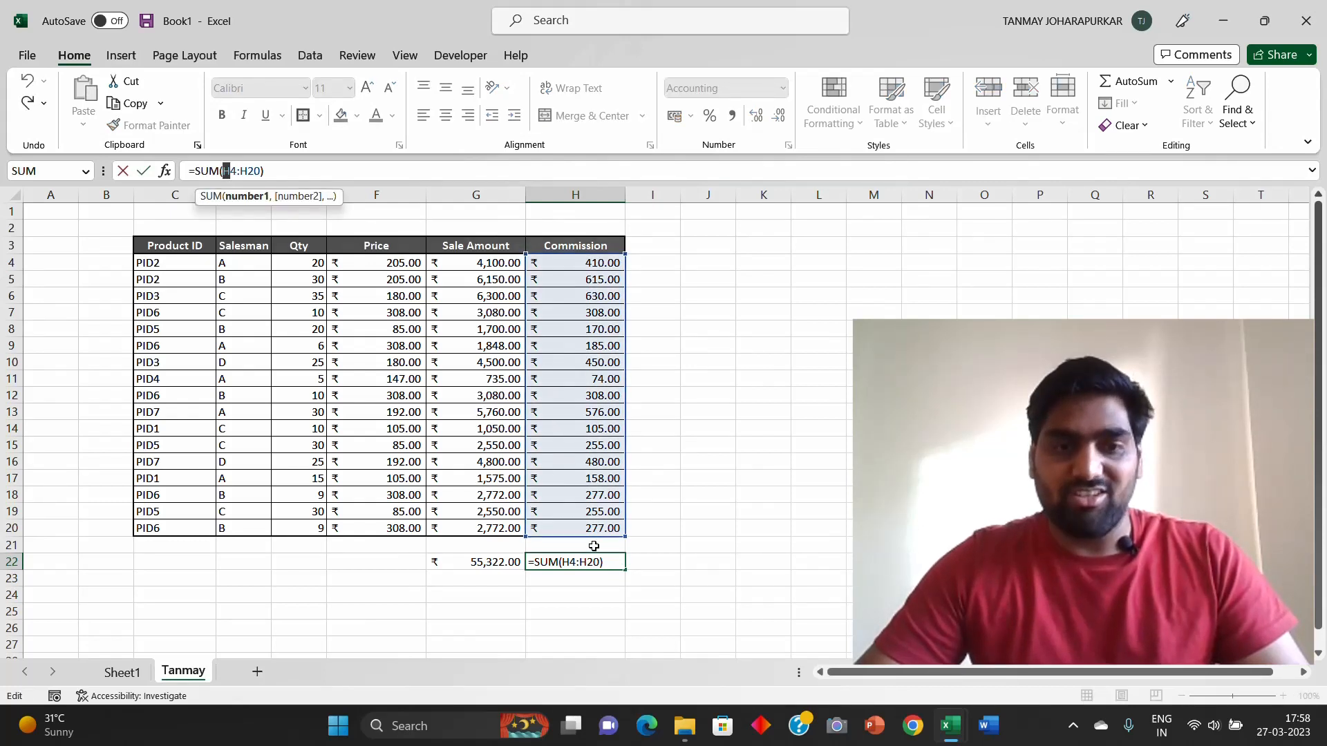
pyautogui.hotkey('ctrl', 'Return')
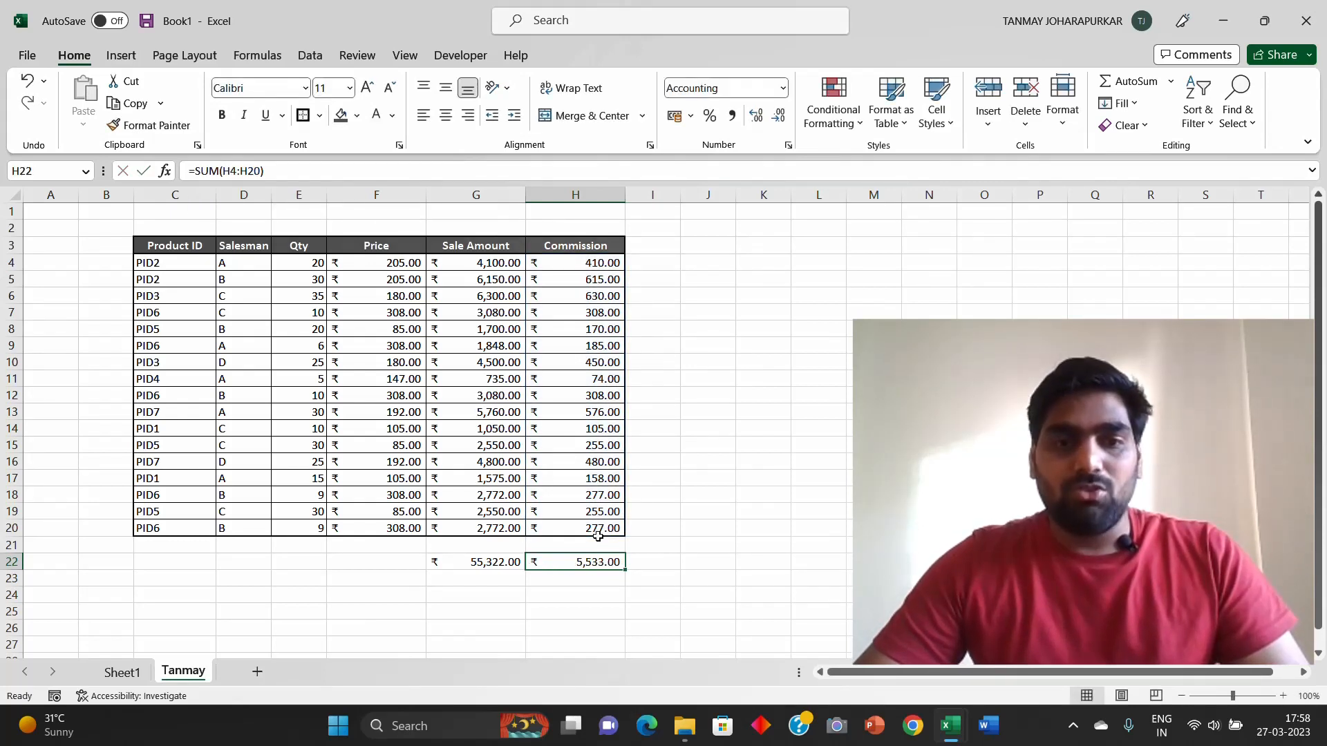
pyautogui.click(490, 562)
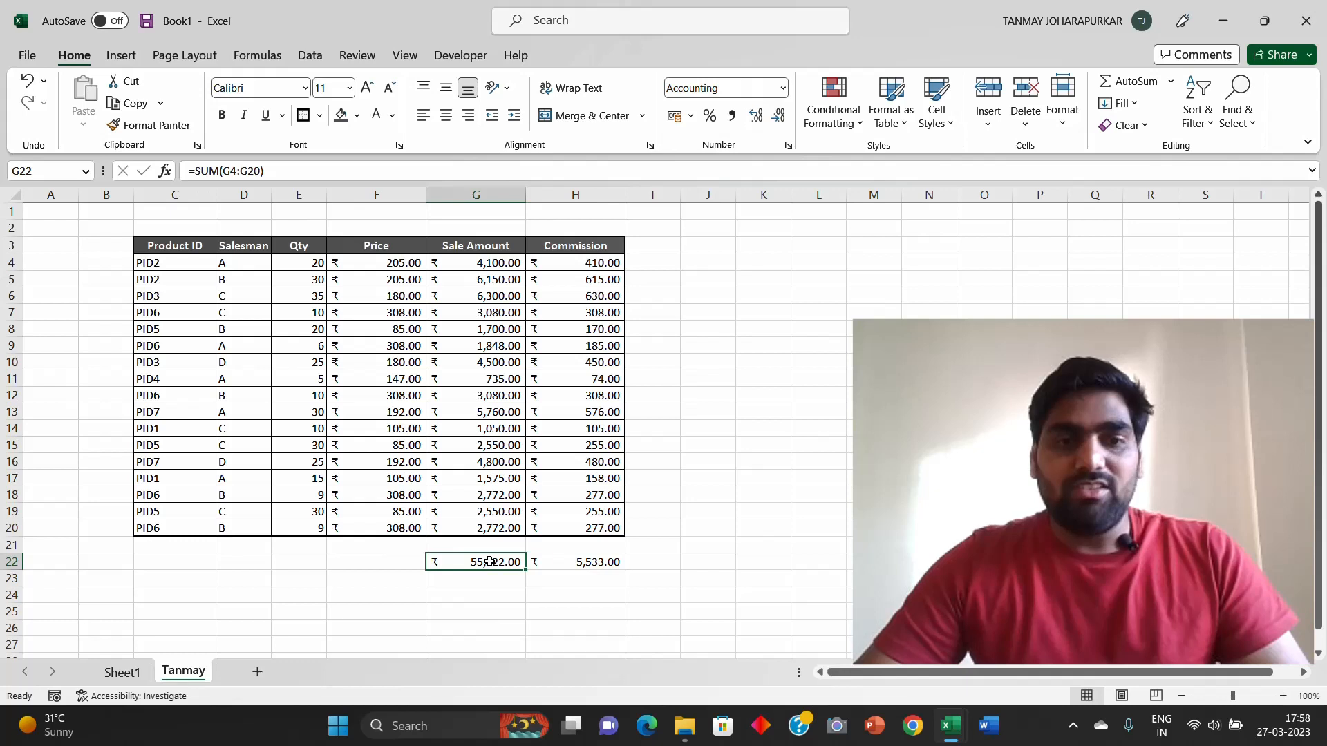
pyautogui.click(586, 566)
pyautogui.click(483, 557)
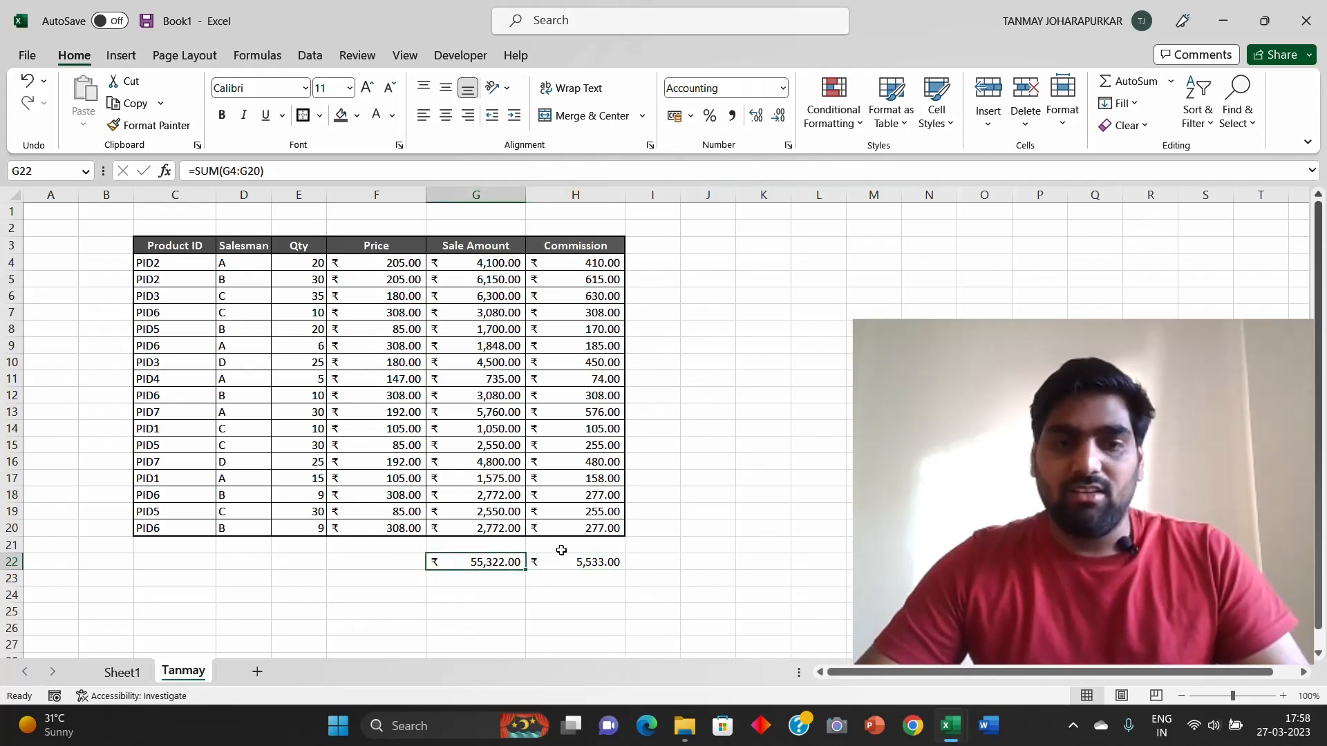
# Step: Move the selection from G22 four columns across to the empty cell K22
pyautogui.press('Right')
pyautogui.press('Right')
pyautogui.press('Right')
pyautogui.press('Right')
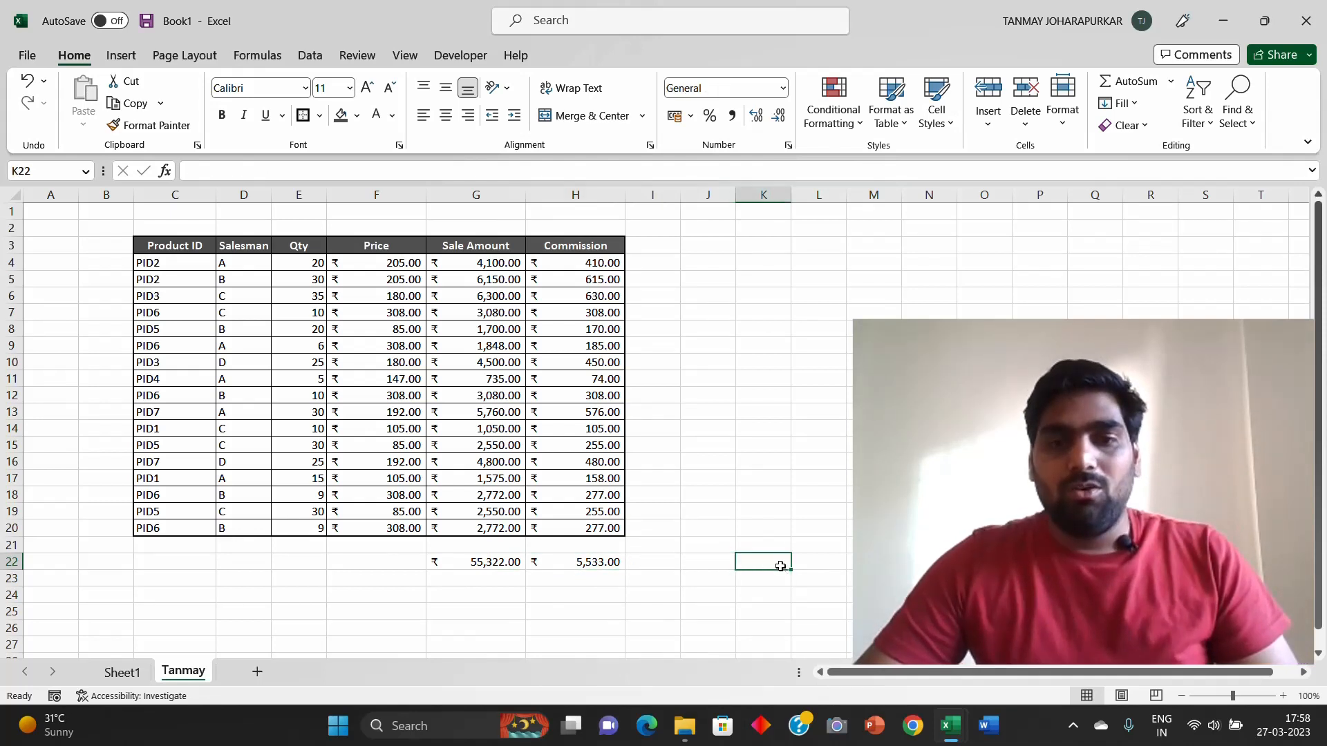
pyautogui.click(834, 561)
pyautogui.click(766, 564)
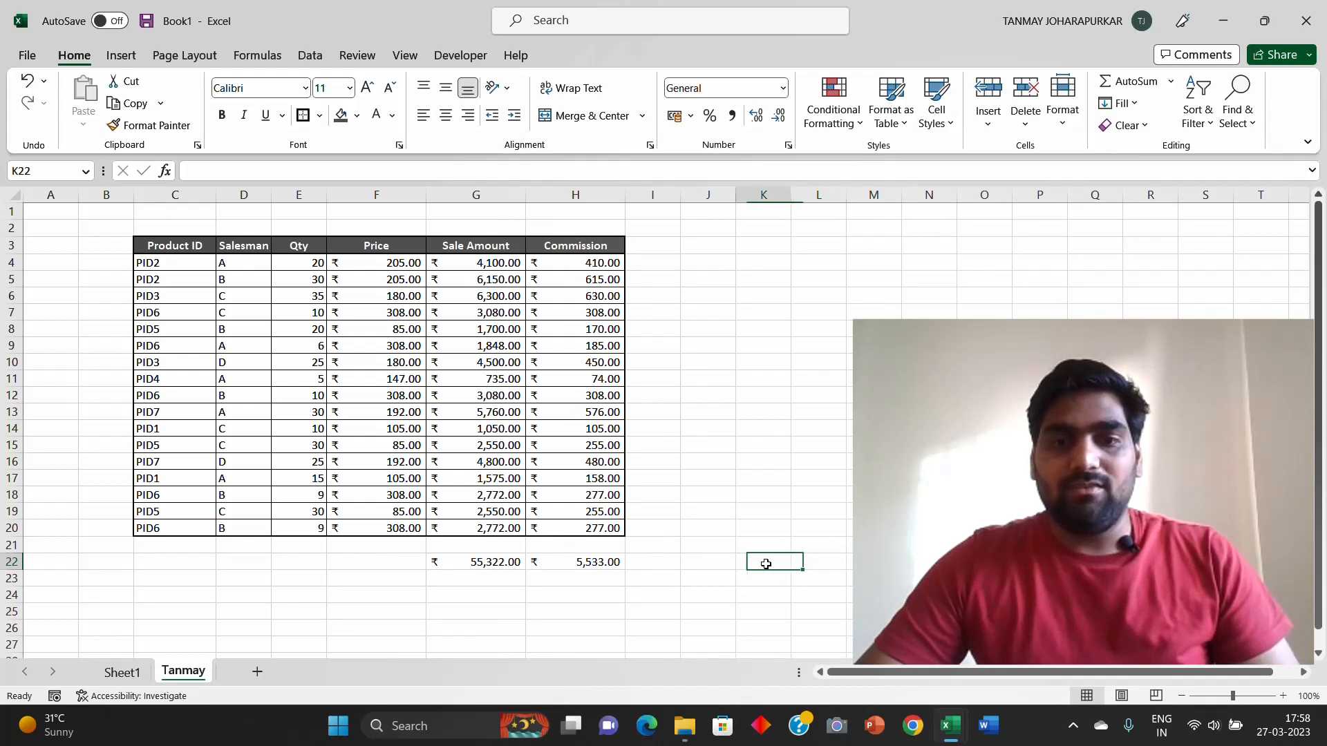
# Step: Copy the total formula from G22 into K22 and inspect the range that the pasted formula references
pyautogui.click(493, 561)
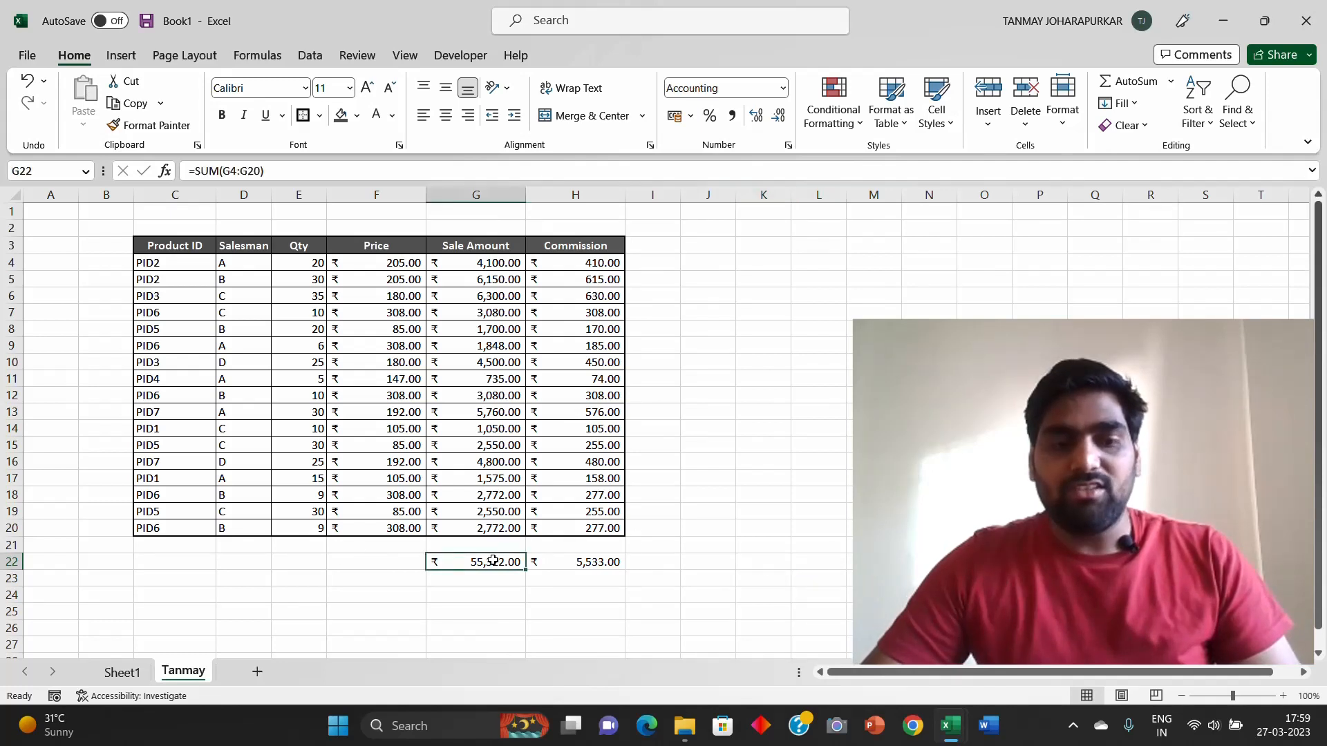
pyautogui.hotkey('ctrl', 'c')
pyautogui.press('Right')
pyautogui.press('Right')
pyautogui.press('Right')
pyautogui.press('Right')
pyautogui.hotkey('ctrl', 'v')
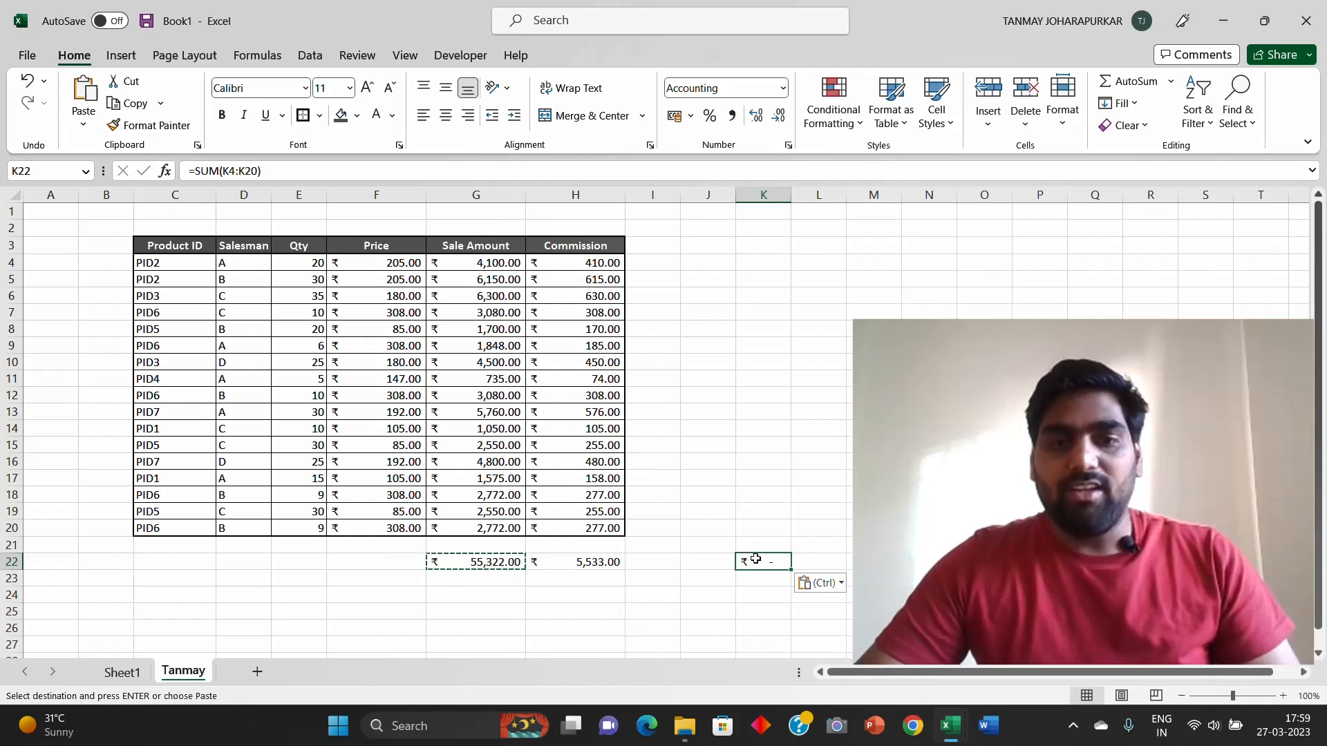
pyautogui.moveTo(280, 173); pyautogui.dragTo(165, 170)
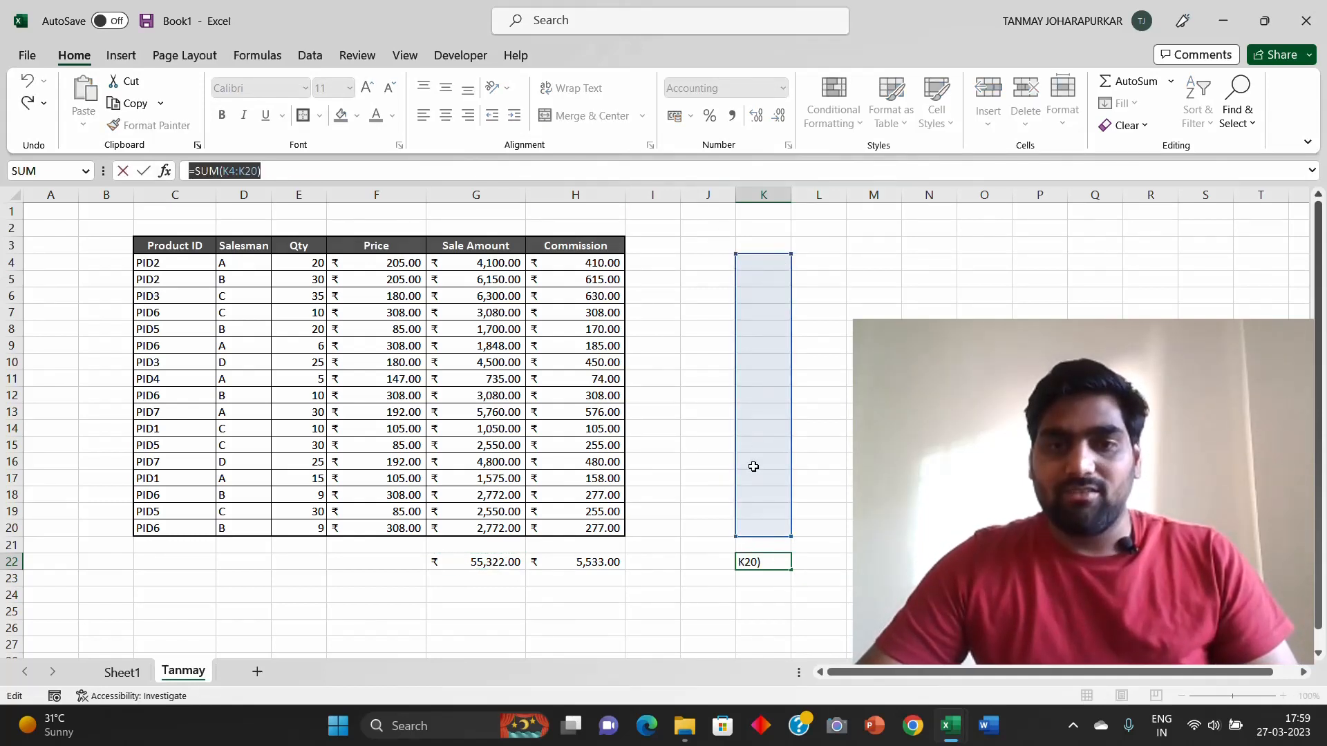
pyautogui.press('Return')
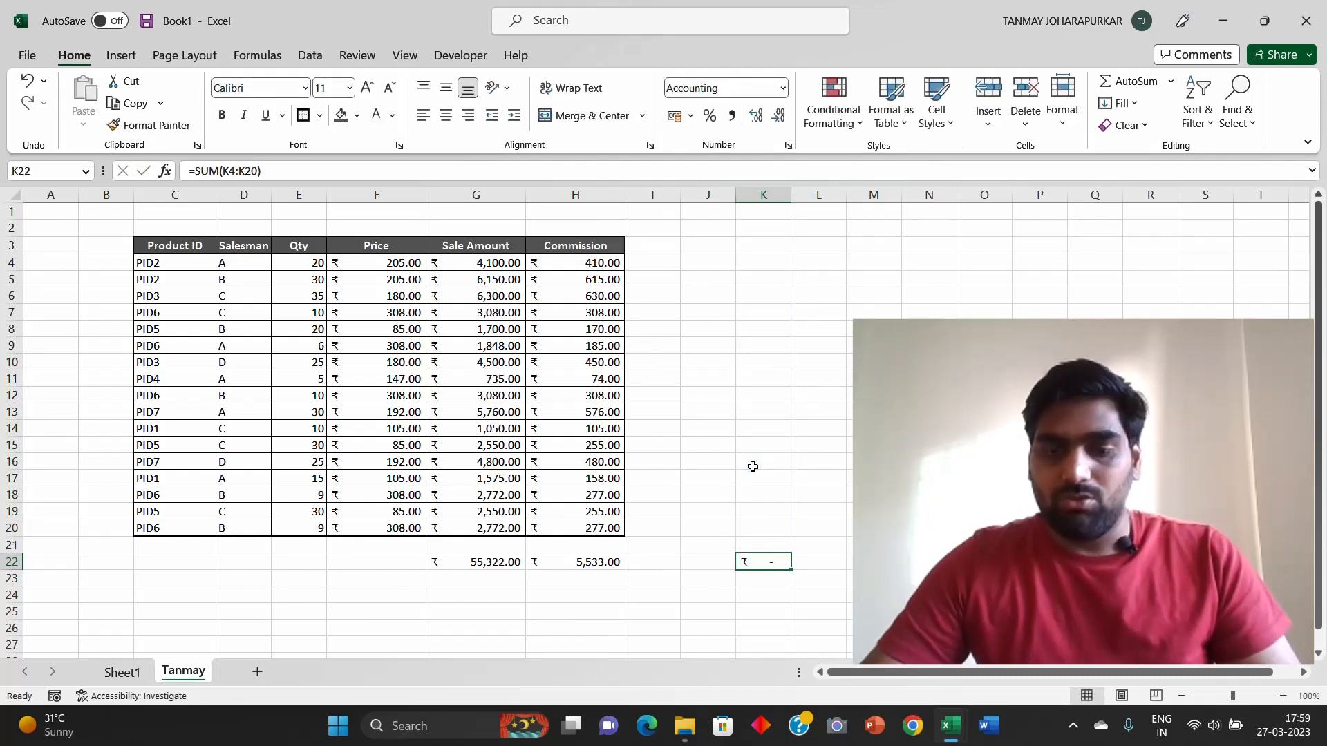
# Step: Enter 5000 in cell K11, inside the range summed by the formula in K22
pyautogui.press('Up')
pyautogui.press('Up')
pyautogui.press('Up')
pyautogui.press('Up')
pyautogui.press('Up')
pyautogui.press('Up')
pyautogui.press('Up')
pyautogui.press('Up')
pyautogui.press('Up')
pyautogui.press('Up')
pyautogui.write('50')
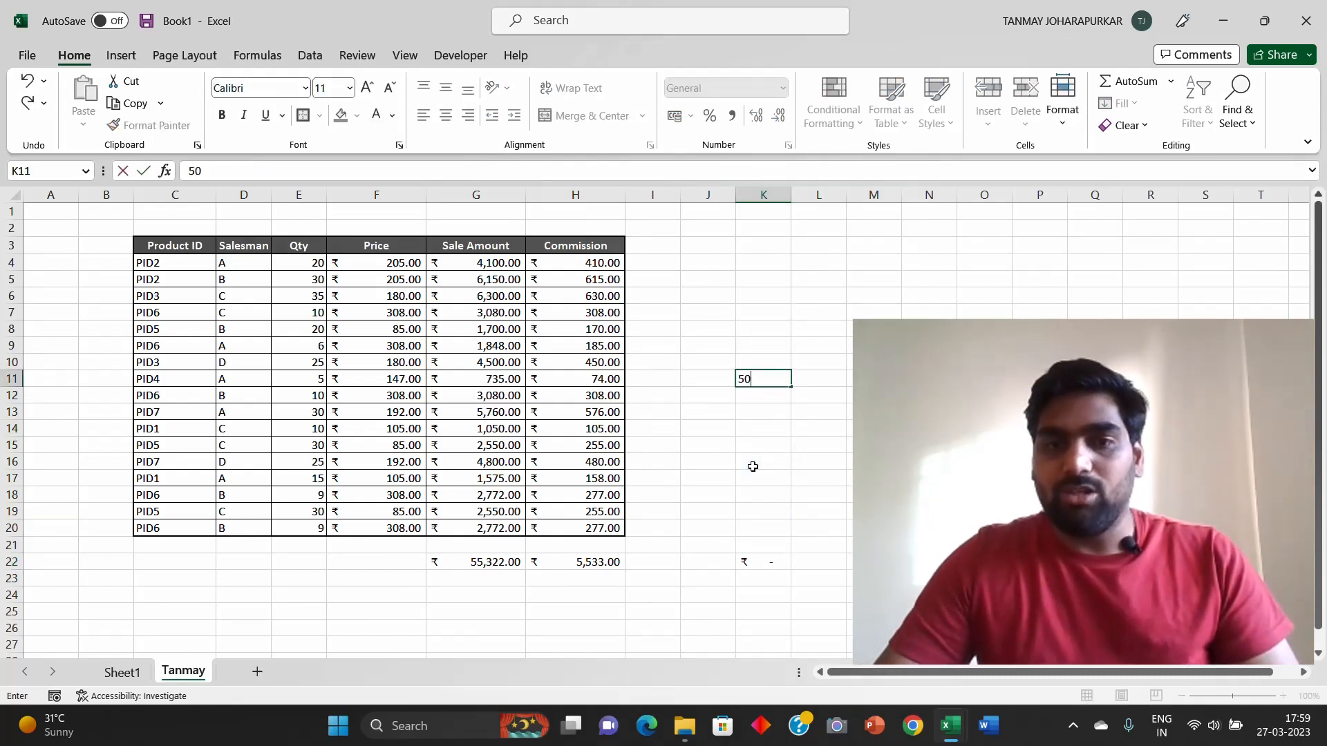
pyautogui.press('Tab')
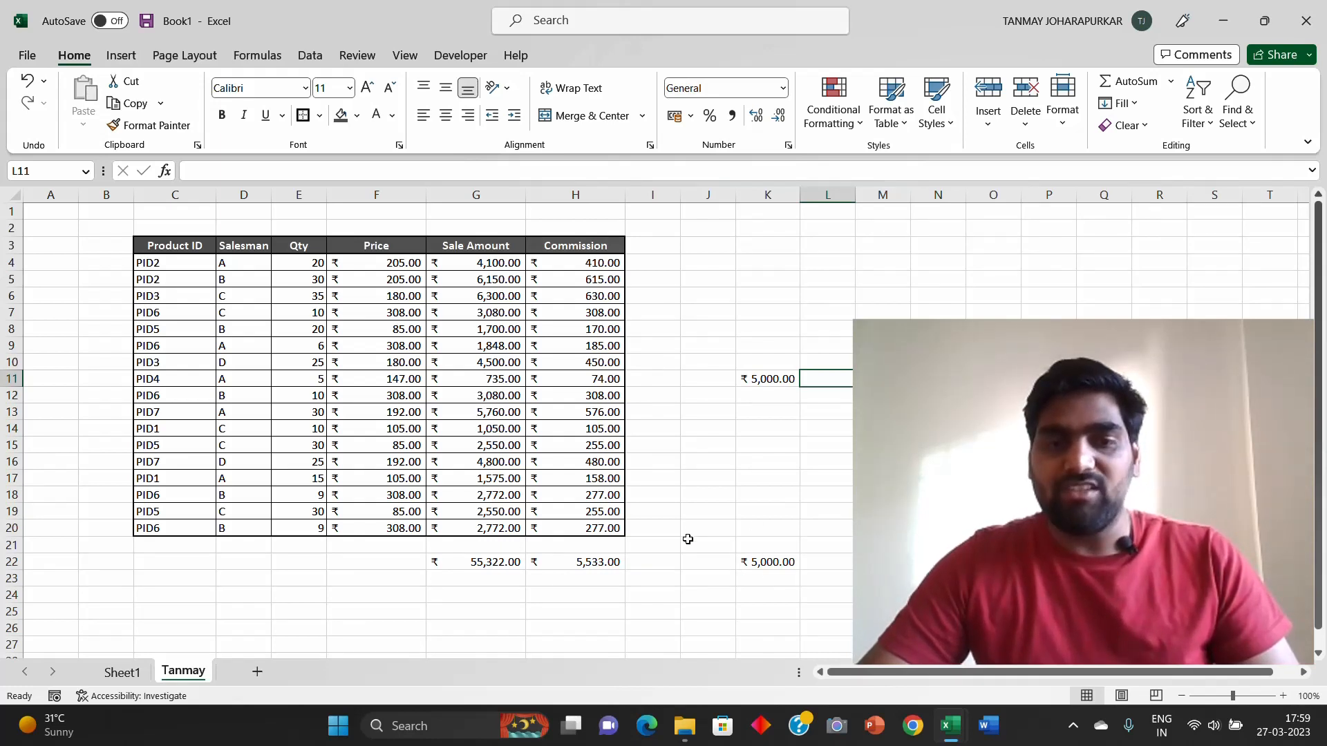
# Step: Copy the total formula from G22 into G36 and inspect the range that the pasted formula references
pyautogui.click(484, 562)
pyautogui.hotkey('ctrl', 'c')
pyautogui.press('Down')
pyautogui.press('Down')
pyautogui.press('Down')
pyautogui.press('Down')
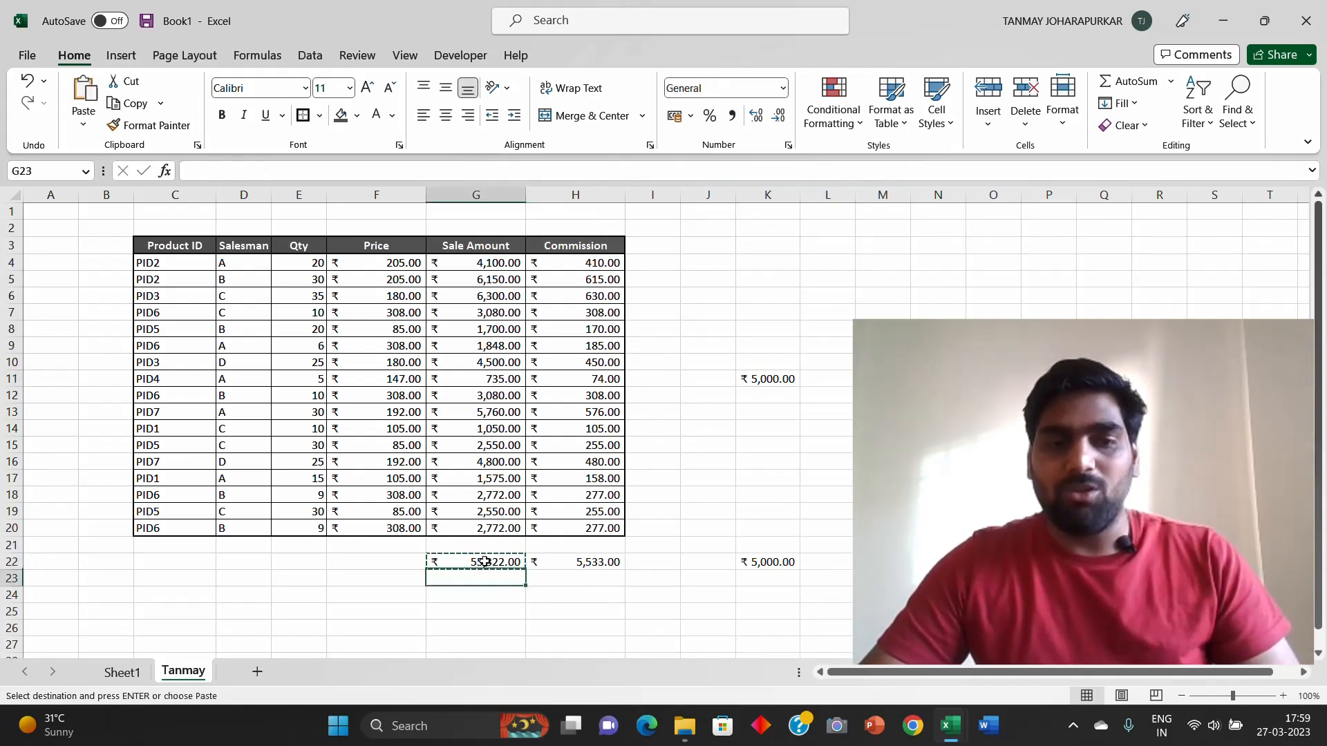
pyautogui.press('Down')
pyautogui.press('Down')
pyautogui.press('Down')
pyautogui.press('Down')
pyautogui.press('Down')
pyautogui.press('Down')
pyautogui.press('Down')
pyautogui.press('Down')
pyautogui.press('Down')
pyautogui.press('Down')
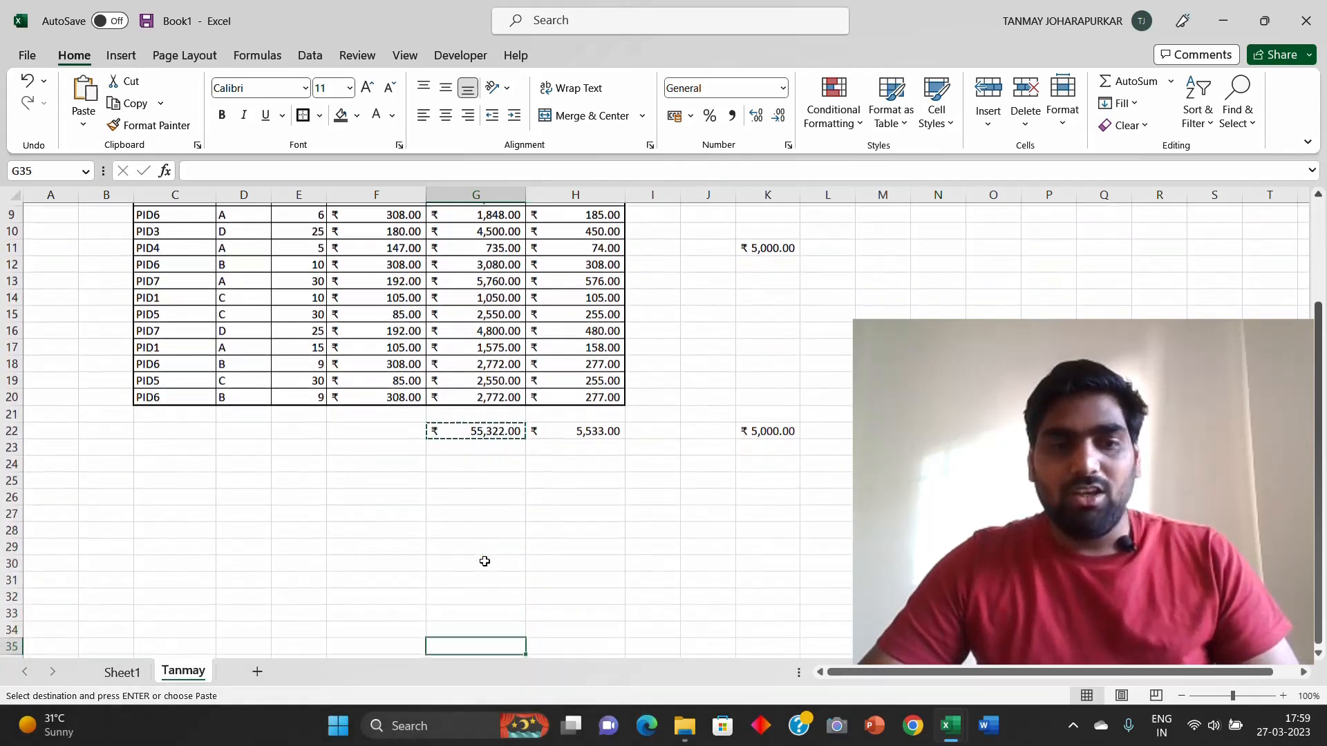
pyautogui.hotkey('ctrl', 'v')
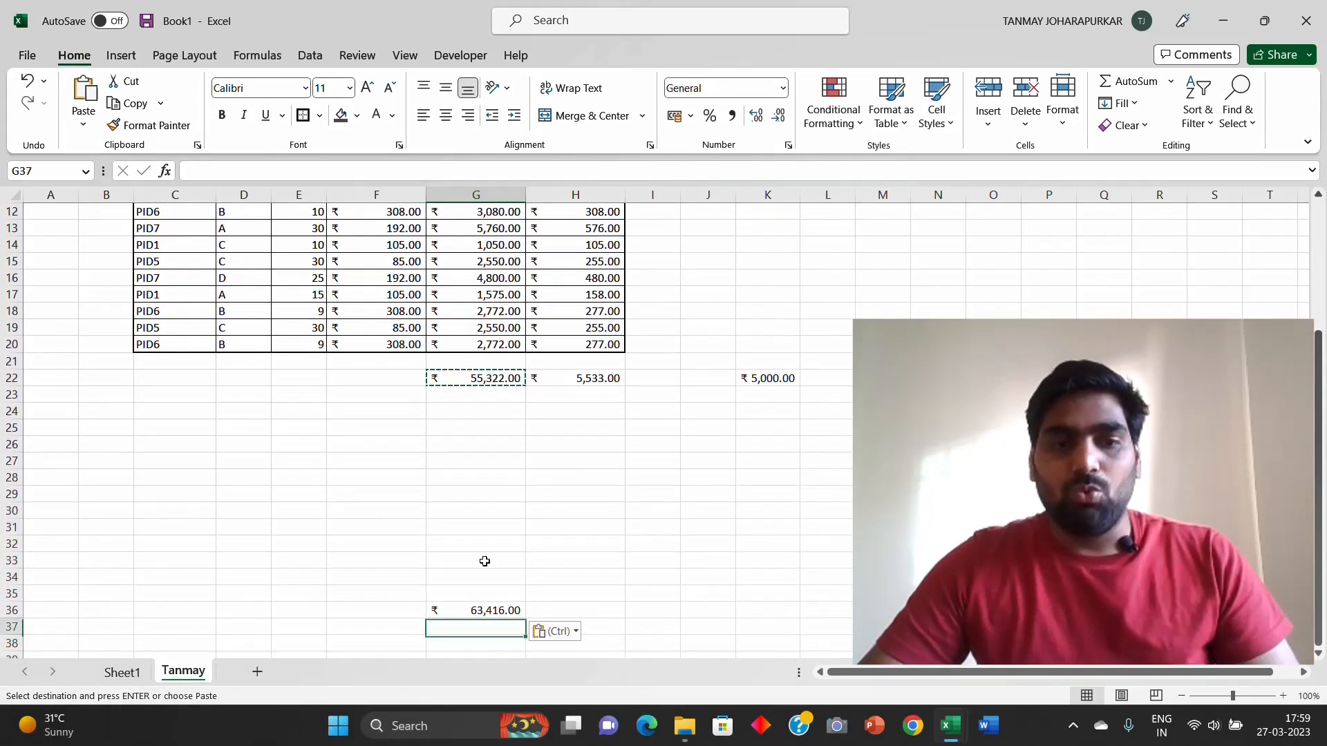
pyautogui.press('F2')
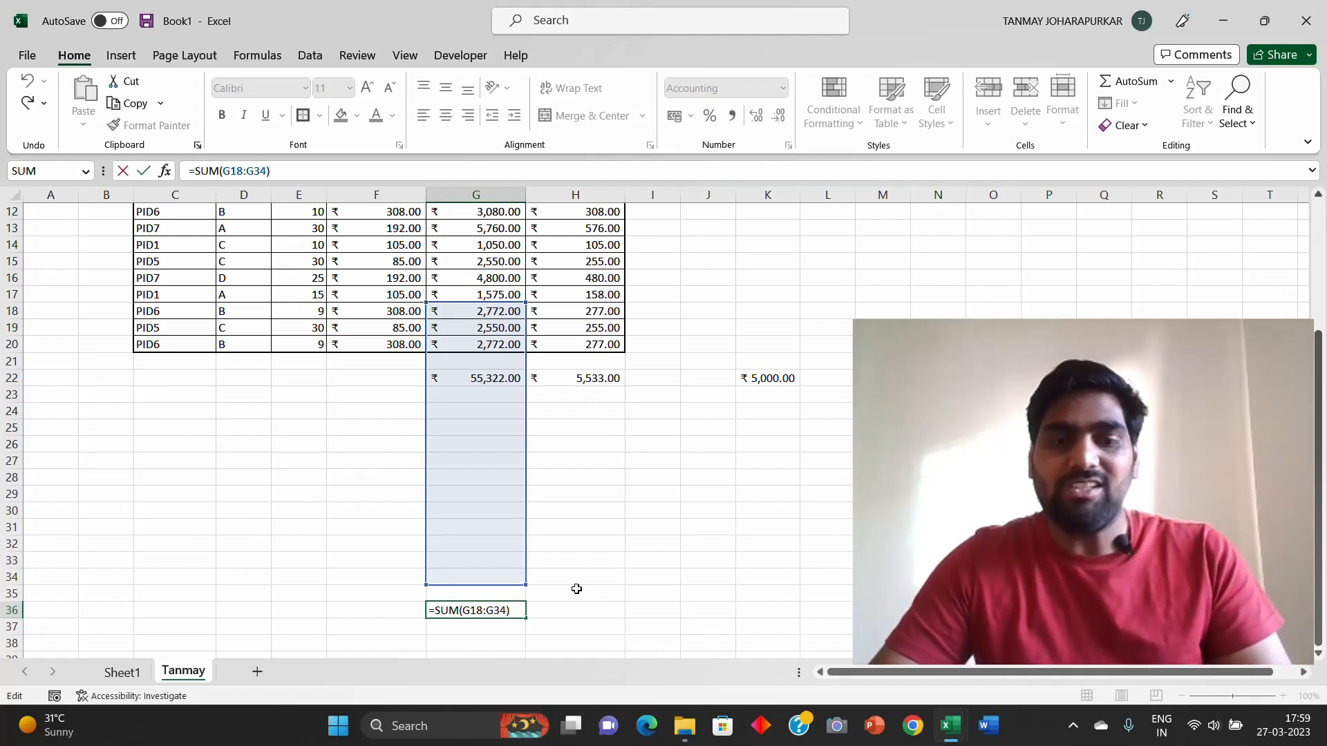
pyautogui.hotkey('ctrl', 'Return')
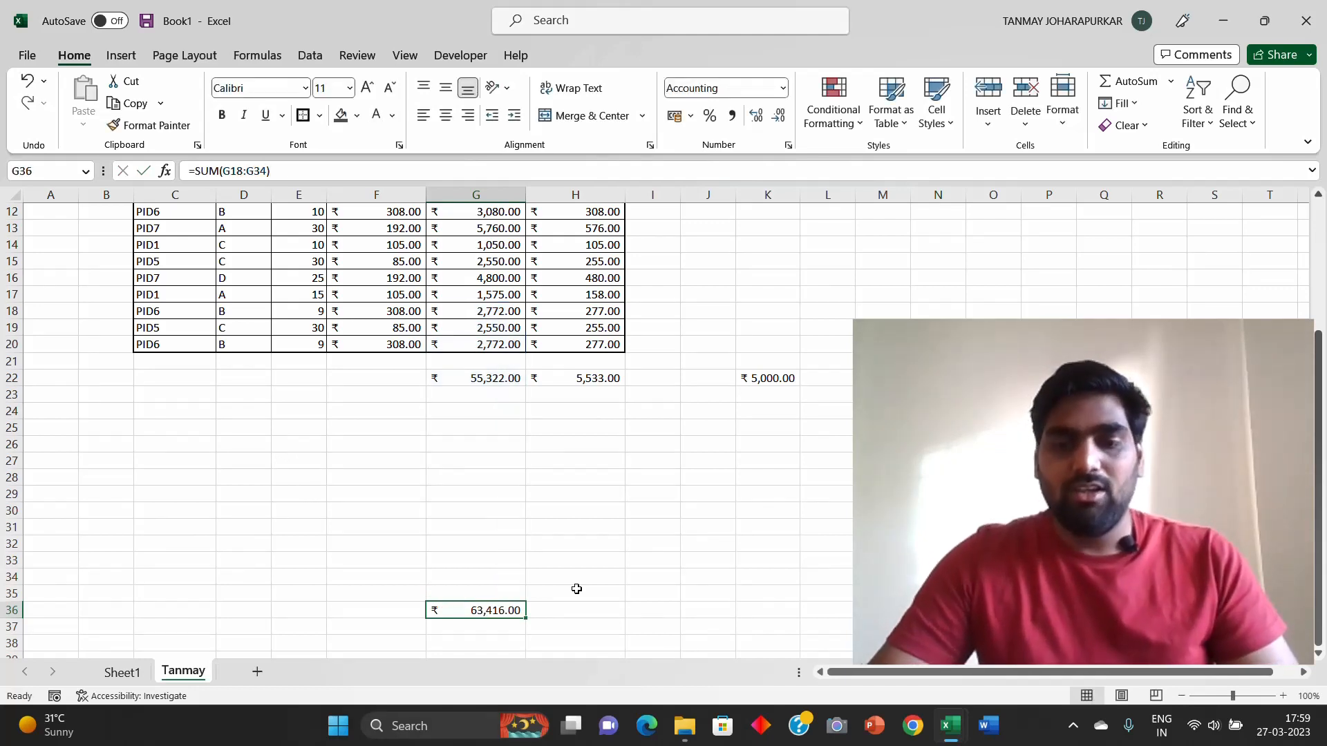
# Step: Clear the copied total from G36 and return to the cells above the table in column G
pyautogui.press('Up')
pyautogui.press('Up')
pyautogui.press('Up')
pyautogui.press('Up')
pyautogui.press('Up')
pyautogui.press('Up')
pyautogui.press('Up')
pyautogui.press('Up')
pyautogui.press('Up')
pyautogui.press('Up')
pyautogui.press('Up')
pyautogui.press('Up')
pyautogui.press('Up')
pyautogui.press('Up')
pyautogui.press('Up')
pyautogui.press('Up')
pyautogui.press('Up')
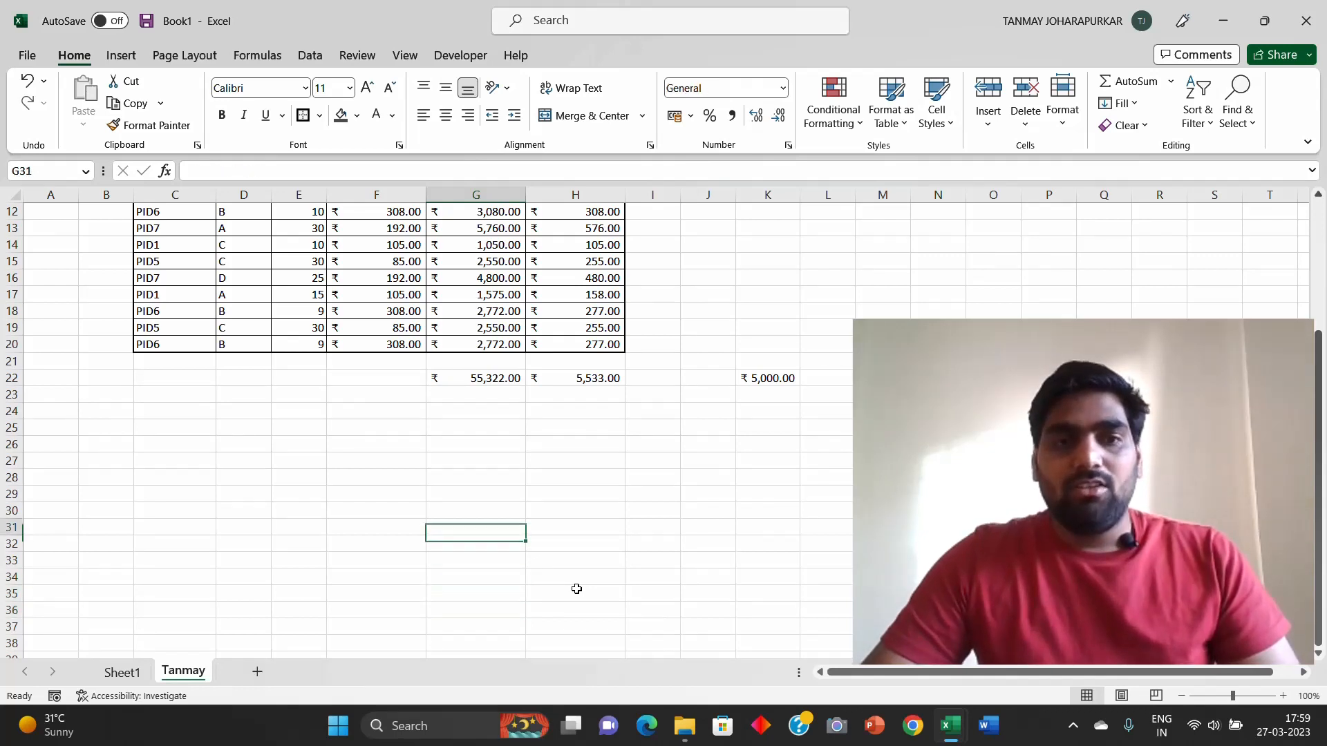
pyautogui.press('Up')
pyautogui.press('Up')
pyautogui.press('Up')
pyautogui.press('Up')
pyautogui.press('Up')
pyautogui.press('Up')
pyautogui.press('Up')
pyautogui.press('Up')
pyautogui.press('Up')
pyautogui.press('Up')
pyautogui.press('Up')
pyautogui.press('Up')
pyautogui.press('Up')
pyautogui.press('Up')
pyautogui.press('Up')
pyautogui.press('Up')
pyautogui.press('Up')
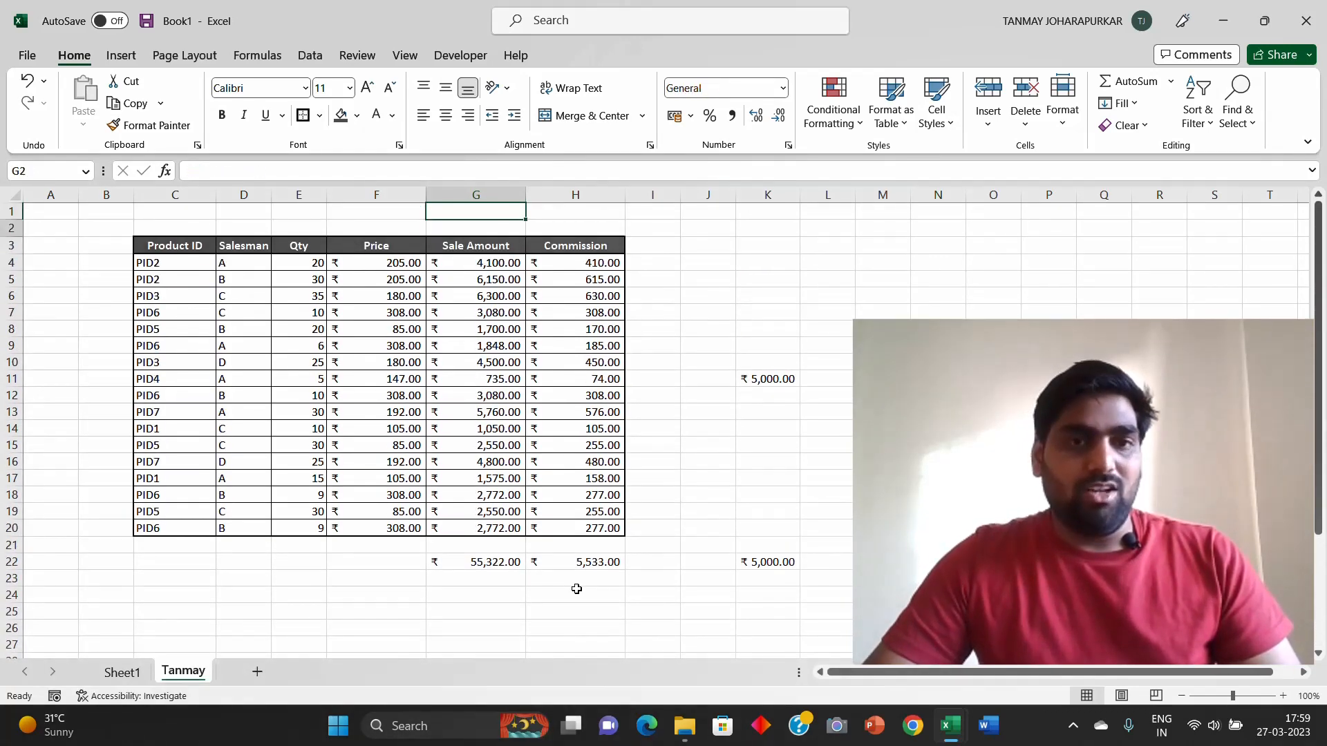
# Step: Clear cells K10:K28 to remove the test value and the copied total formula
pyautogui.press('Down')
pyautogui.press('Down')
pyautogui.press('Right')
pyautogui.press('Right')
pyautogui.press('Right')
pyautogui.press('Down')
pyautogui.press('Down')
pyautogui.press('Down')
pyautogui.press('Down')
pyautogui.press('Down')
pyautogui.press('Down')
pyautogui.press('Right')
pyautogui.press('Down')
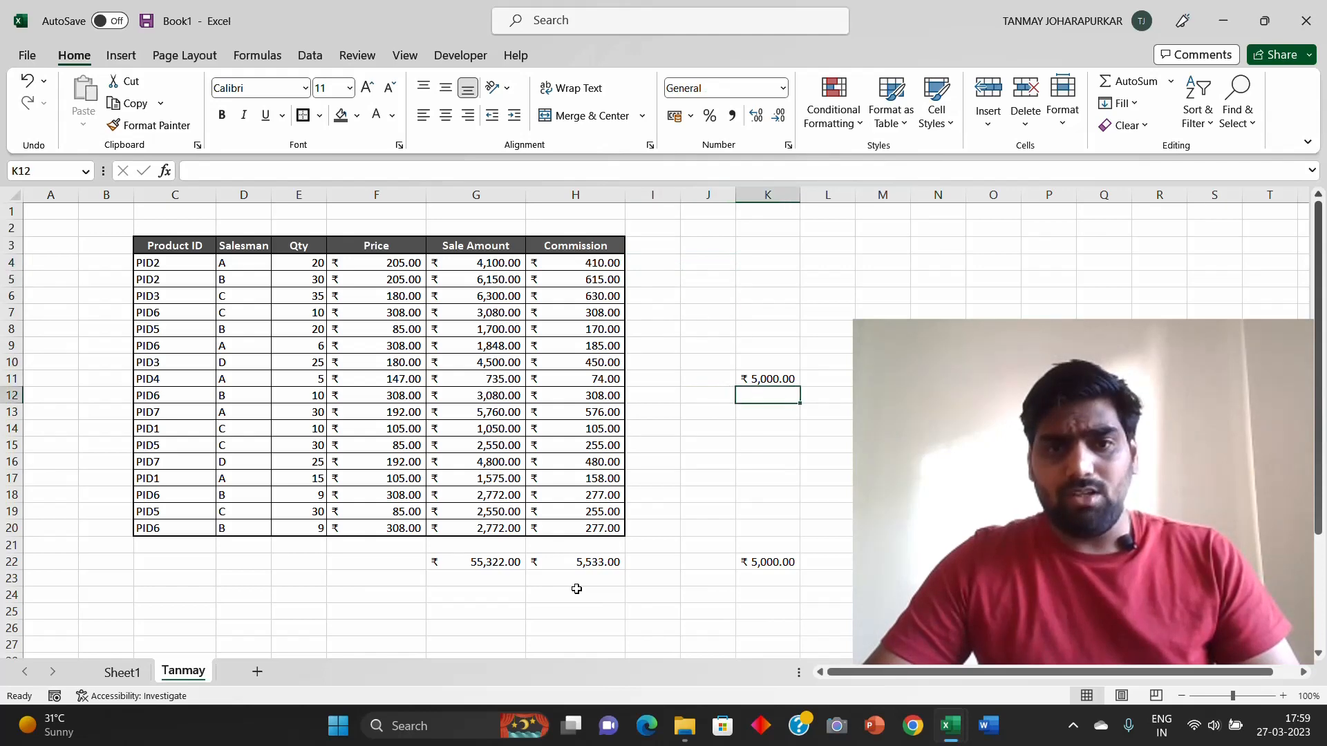
pyautogui.press('Up')
pyautogui.hotkey('shift', 'Down')
pyautogui.hotkey('shift', 'Down')
pyautogui.hotkey('shift', 'Down')
pyautogui.hotkey('shift', 'Down')
pyautogui.hotkey('shift', 'Down')
pyautogui.hotkey('shift', 'Down')
pyautogui.hotkey('shift', 'Down')
pyautogui.hotkey('shift', 'Down')
pyautogui.hotkey('shift', 'Down')
pyautogui.hotkey('shift', 'Down')
pyautogui.hotkey('shift', 'Down')
pyautogui.hotkey('shift', 'Down')
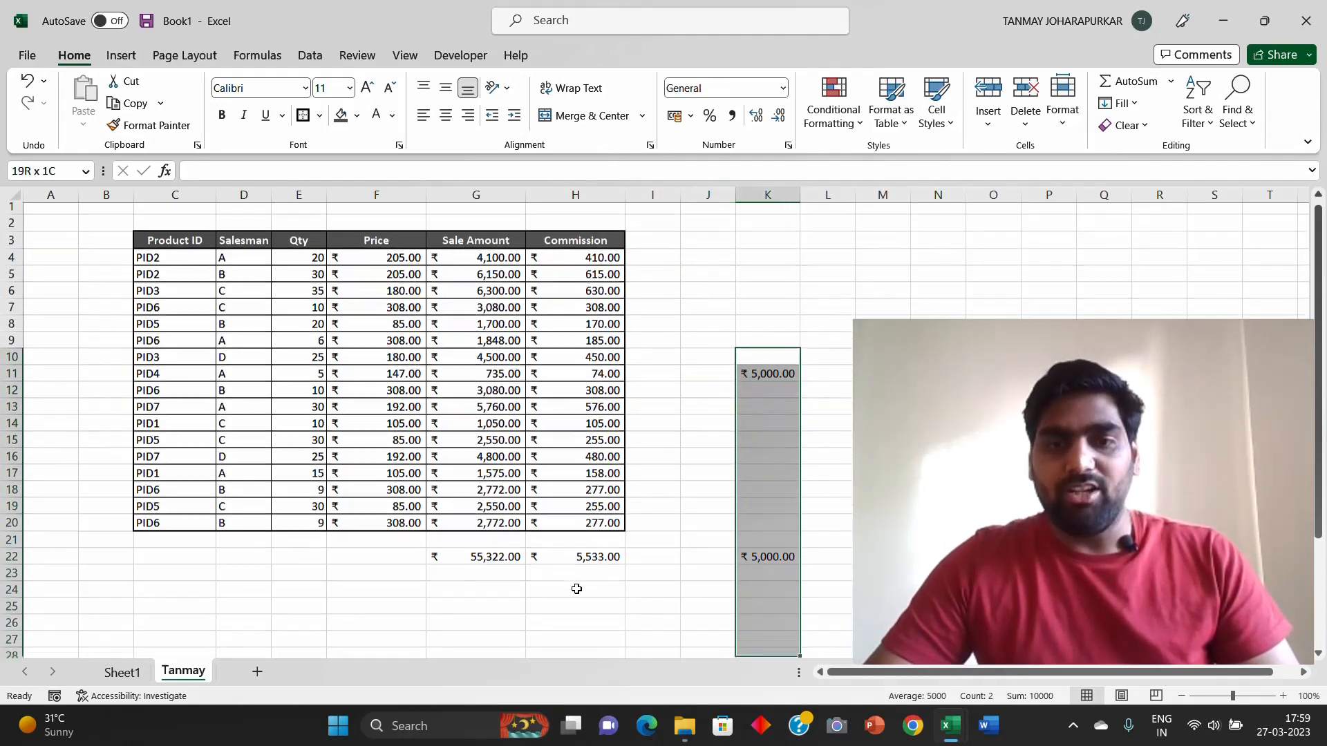
pyautogui.press('Delete')
# Step: Apply all borders to the totals in G22:H22 and make them bold
pyautogui.press('Left')
pyautogui.press('Left')
pyautogui.press('Left')
pyautogui.press('Down')
pyautogui.press('Down')
pyautogui.press('Down')
pyautogui.press('Down')
pyautogui.press('Down')
pyautogui.press('Down')
pyautogui.press('Down')
pyautogui.press('Down')
pyautogui.press('Down')
pyautogui.press('Down')
pyautogui.press('Down')
pyautogui.press('Down')
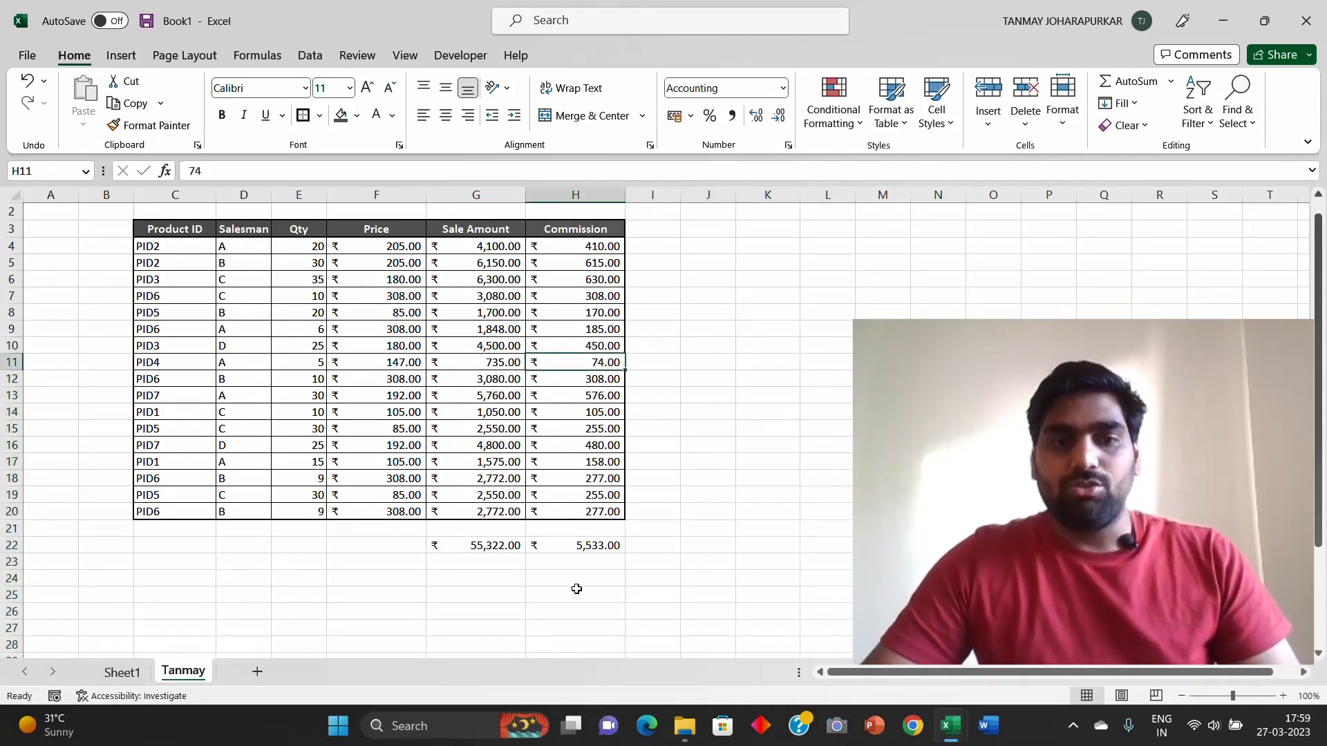
pyautogui.hotkey('shift', 'Left')
pyautogui.hotkey('alt', 'h')
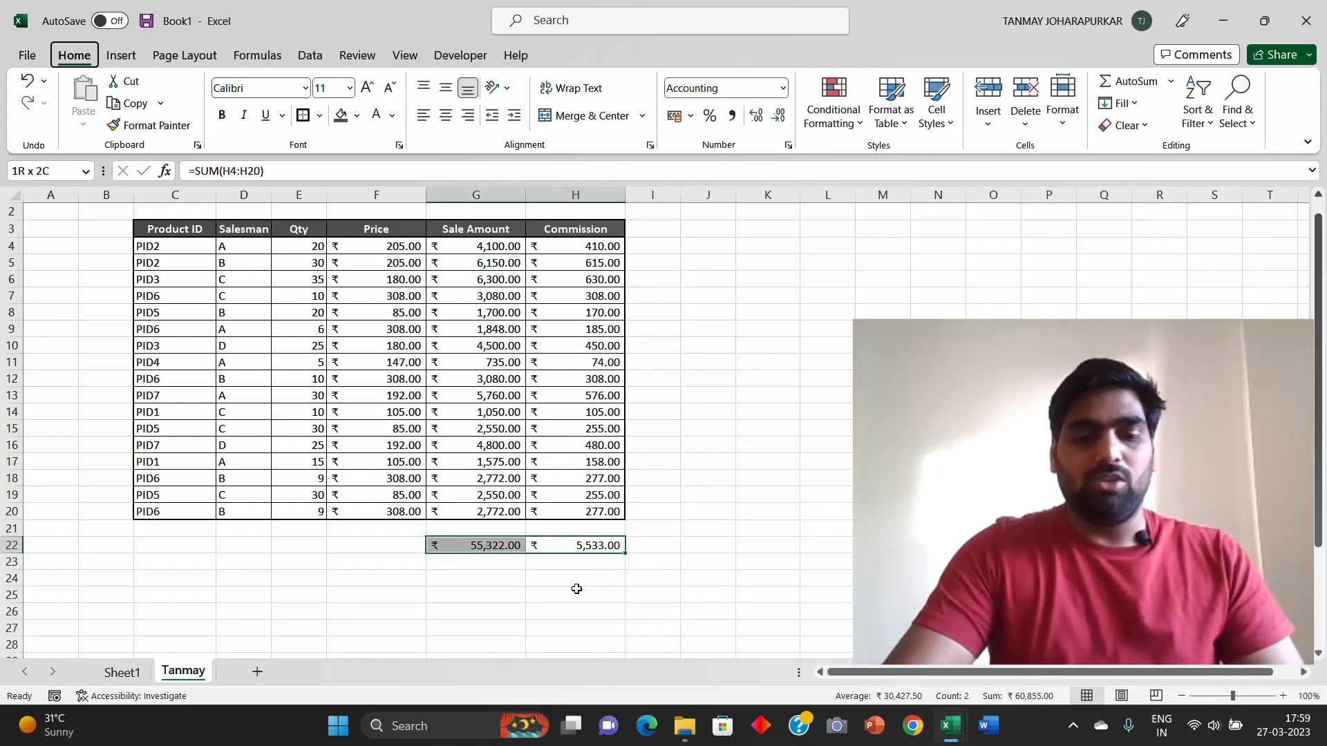
pyautogui.press('b')
pyautogui.press('a')
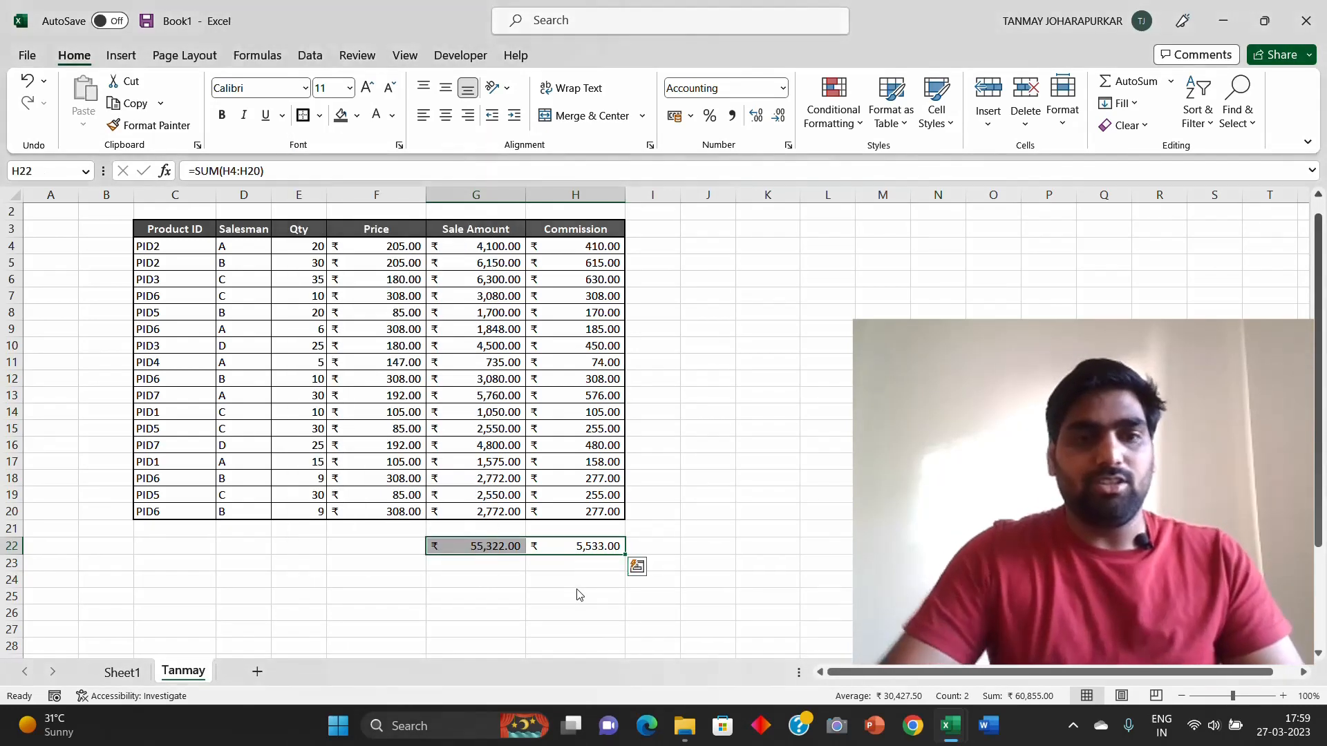
pyautogui.press('alt')
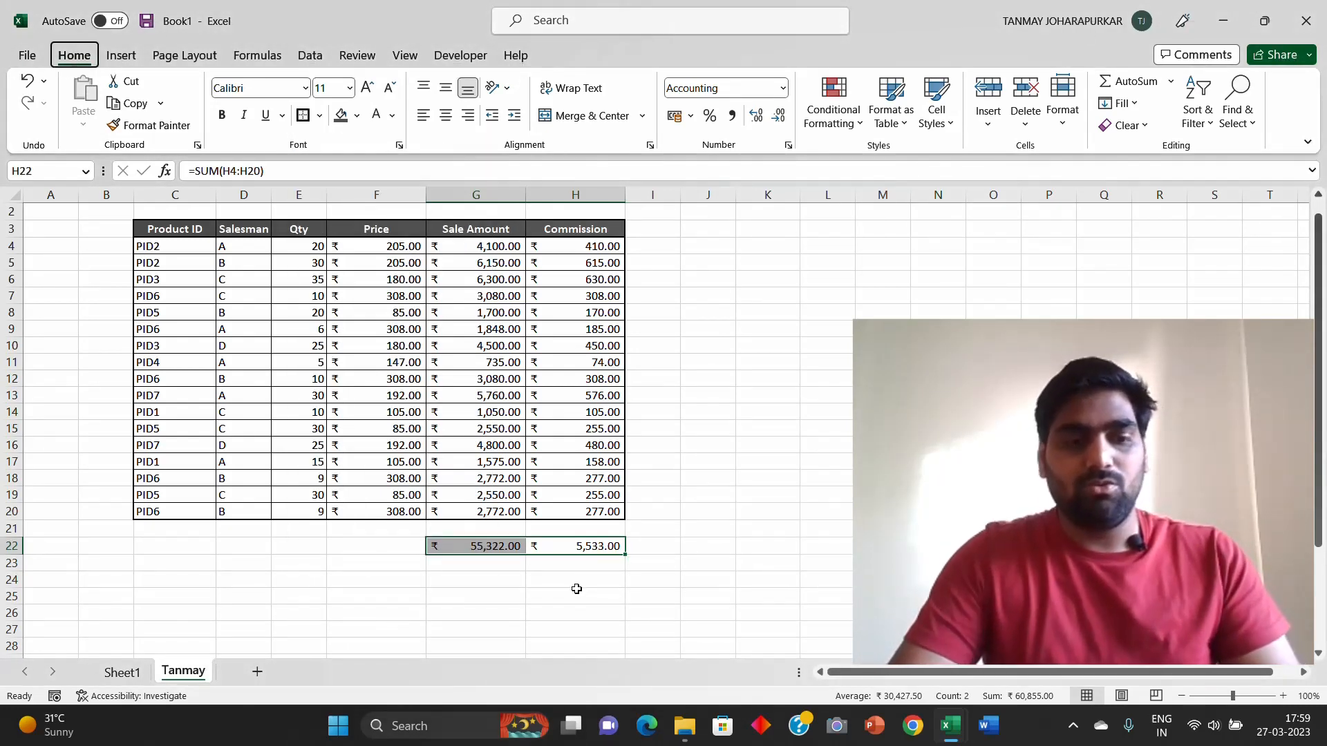
pyautogui.hotkey('ctrl', 'b')
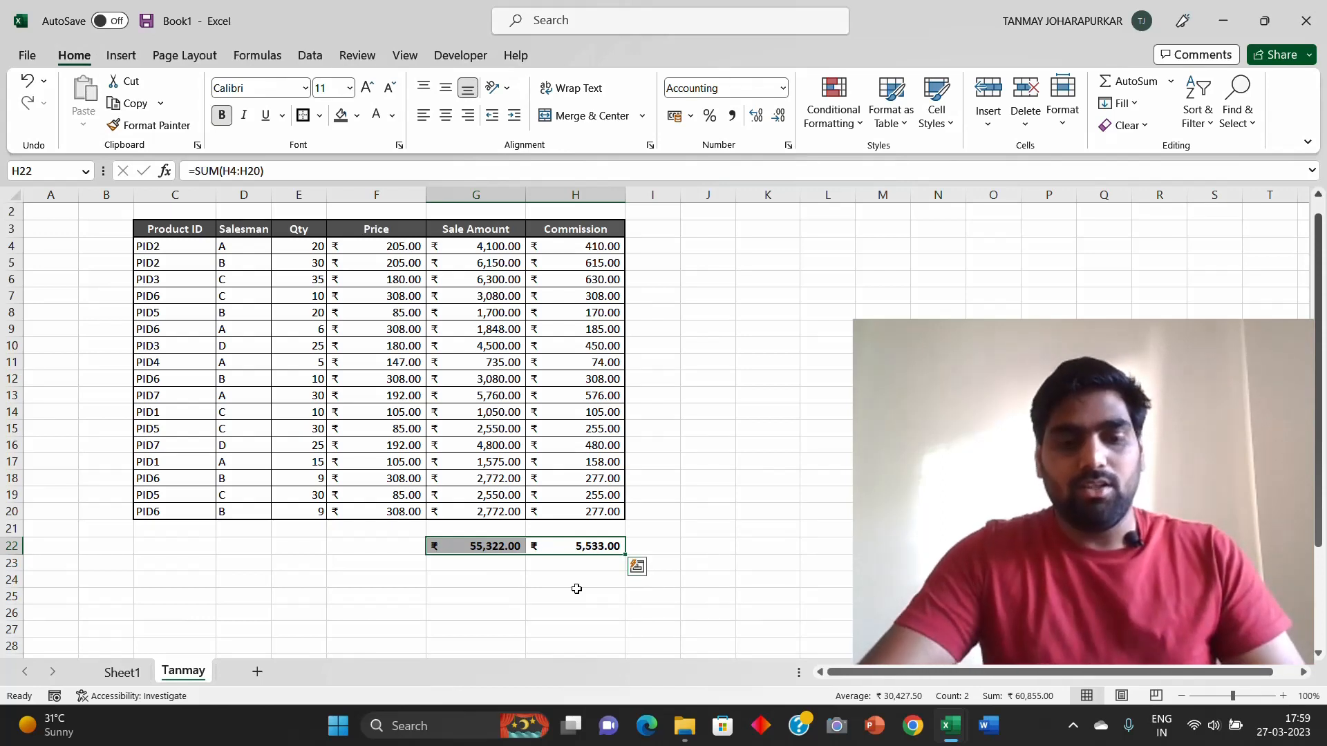
# Step: Fill the totals cells G22:H22 with the dark grey used for the table header
pyautogui.press('alt')
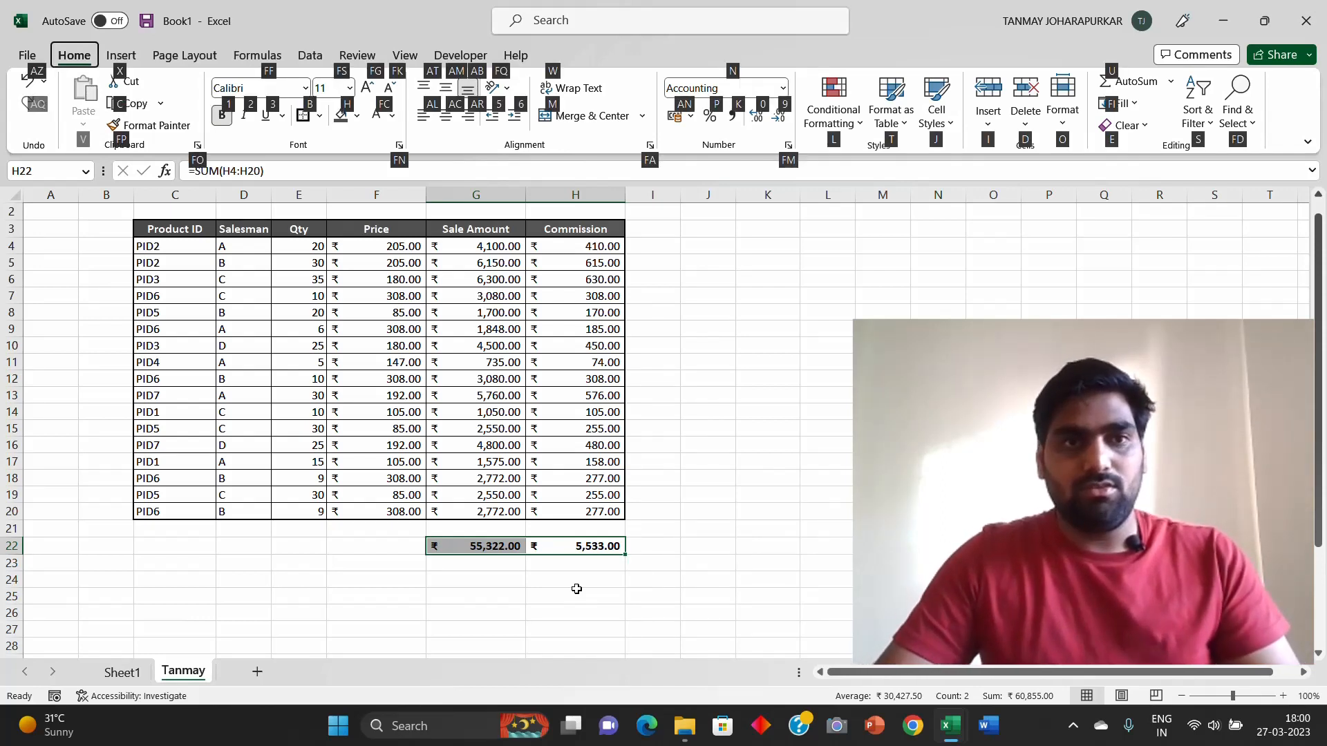
pyautogui.press('h')
pyautogui.press('Down')
pyautogui.press('Down')
pyautogui.press('Down')
pyautogui.press('Down')
pyautogui.press('Down')
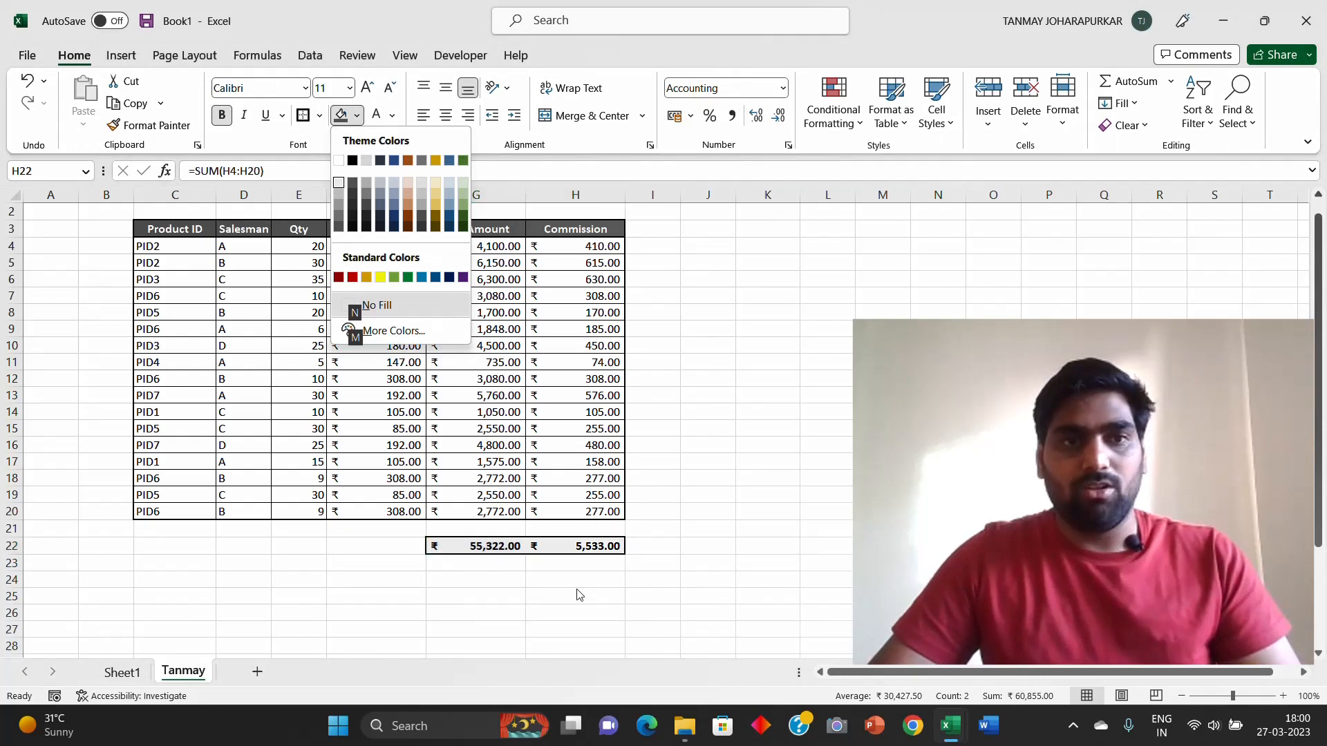
pyautogui.press('Return')
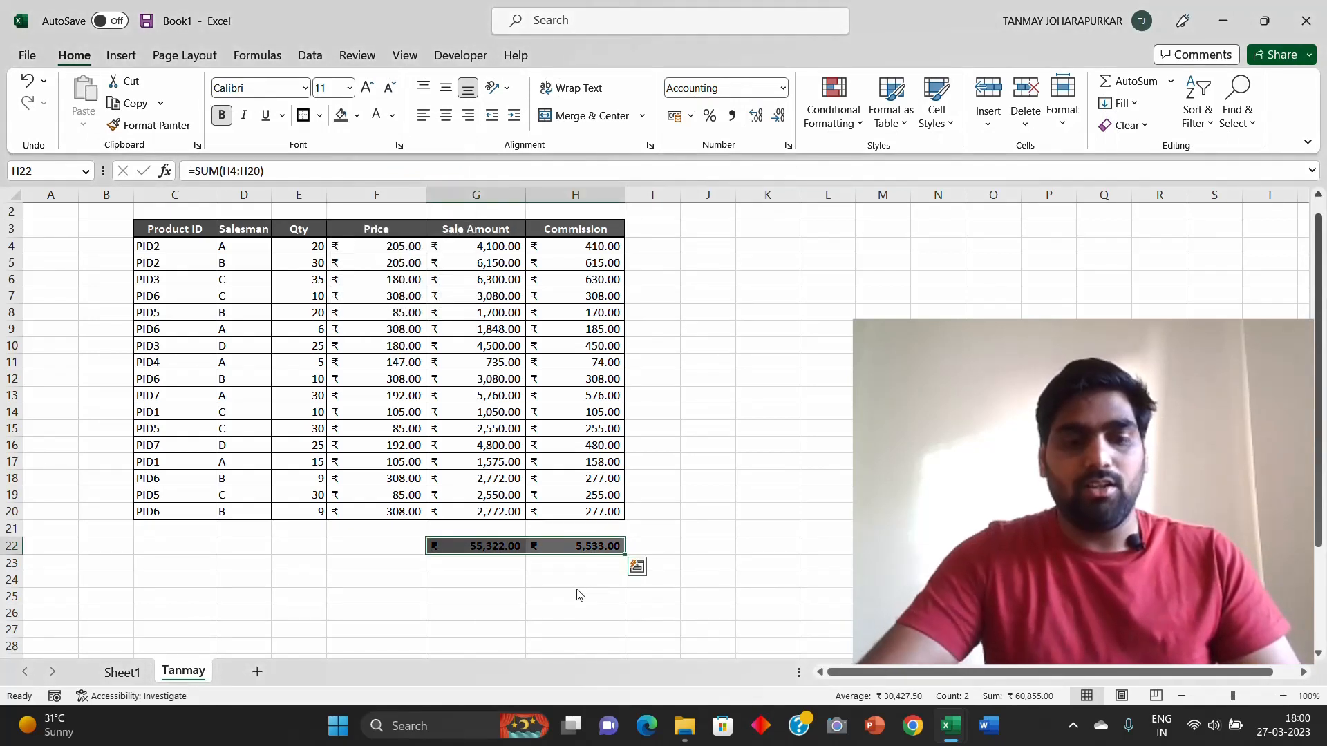
# Step: Set the font colour of the totals in G22:H22 to white
pyautogui.press('alt')
pyautogui.press('h')
pyautogui.press('f')
pyautogui.press('c')
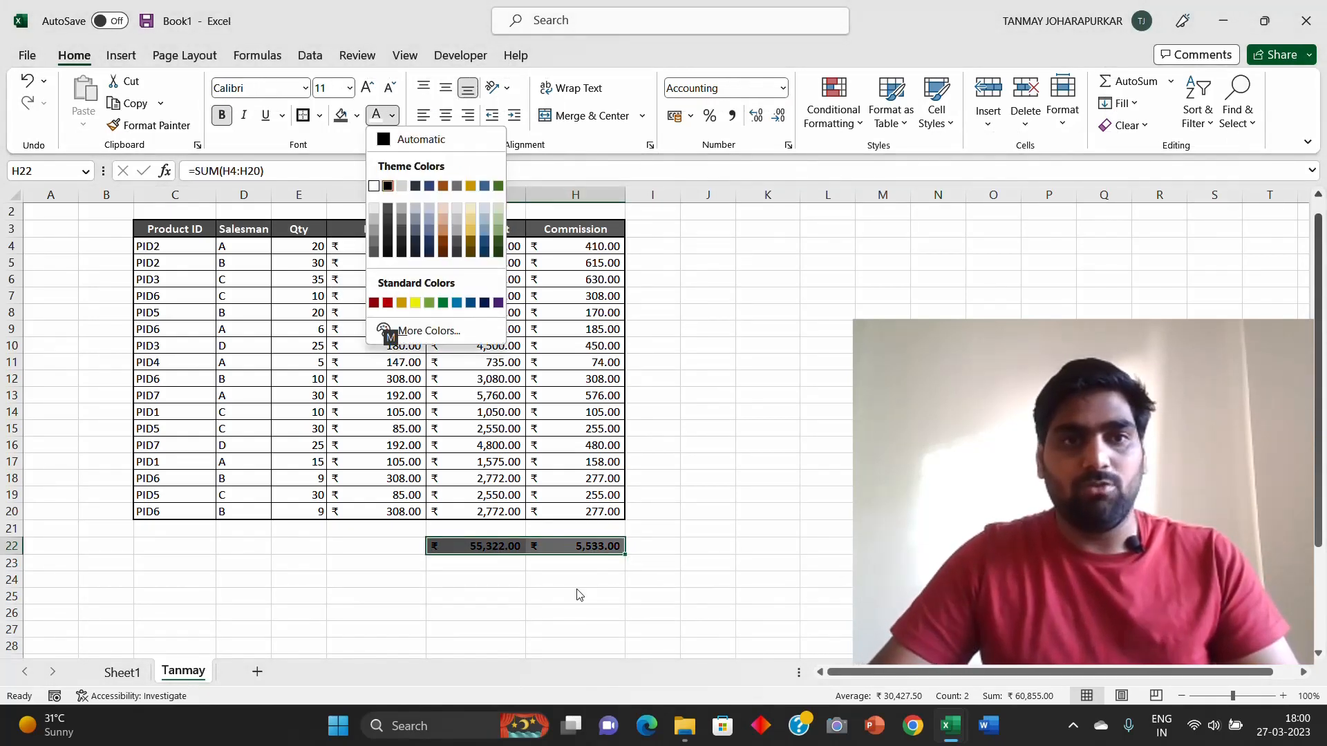
pyautogui.press('Down')
pyautogui.press('Left')
pyautogui.press('Up')
pyautogui.press('Up')
pyautogui.press('Up')
pyautogui.press('Up')
pyautogui.press('Up')
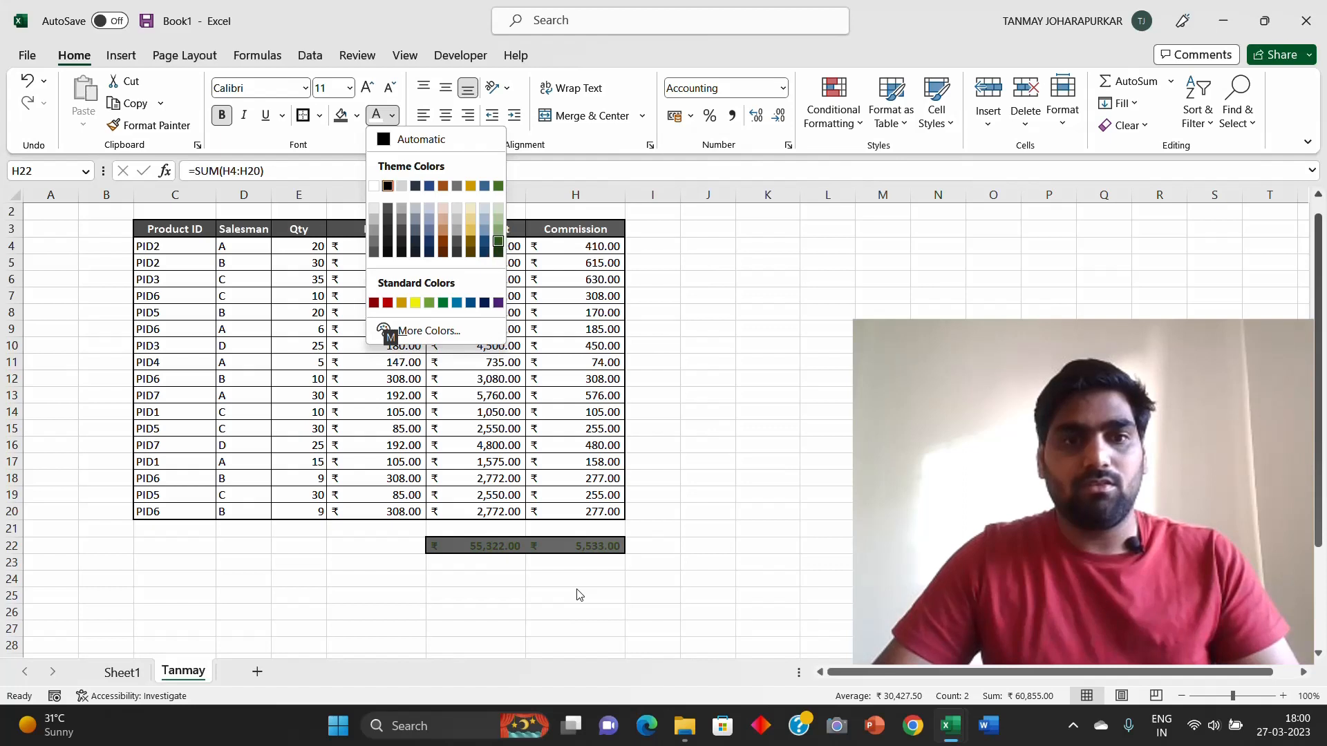
pyautogui.press('Left')
pyautogui.press('Left')
pyautogui.press('Left')
pyautogui.press('Left')
pyautogui.press('Left')
pyautogui.press('Left')
pyautogui.press('Left')
pyautogui.press('Left')
pyautogui.press('Left')
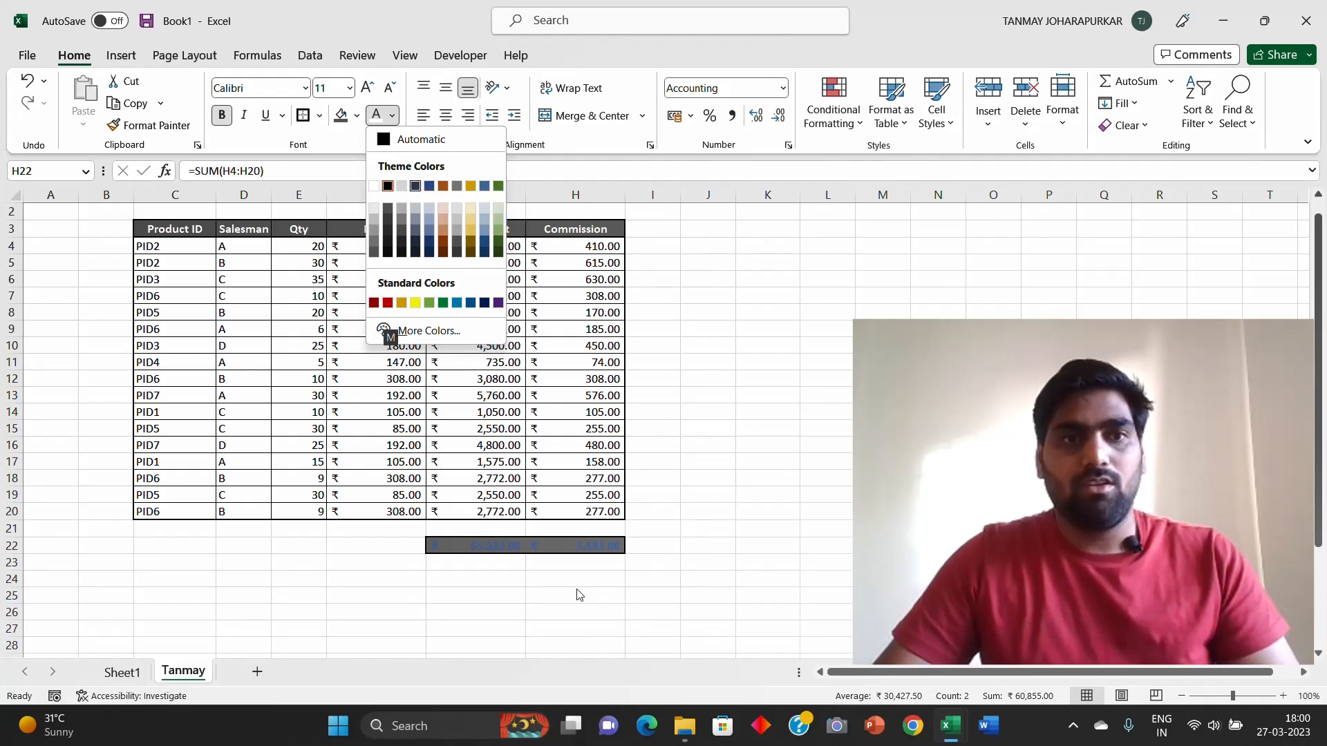
pyautogui.press('Return')
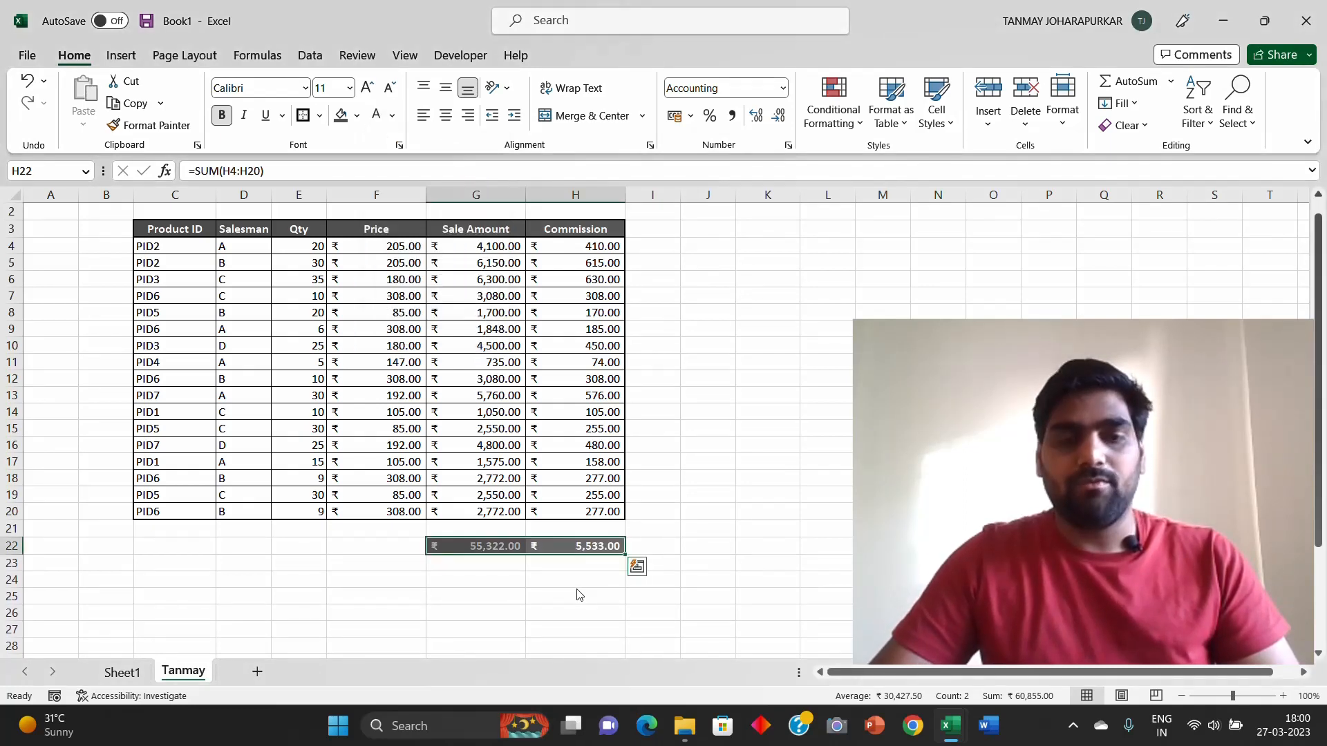
pyautogui.press('Up')
pyautogui.press('Down')
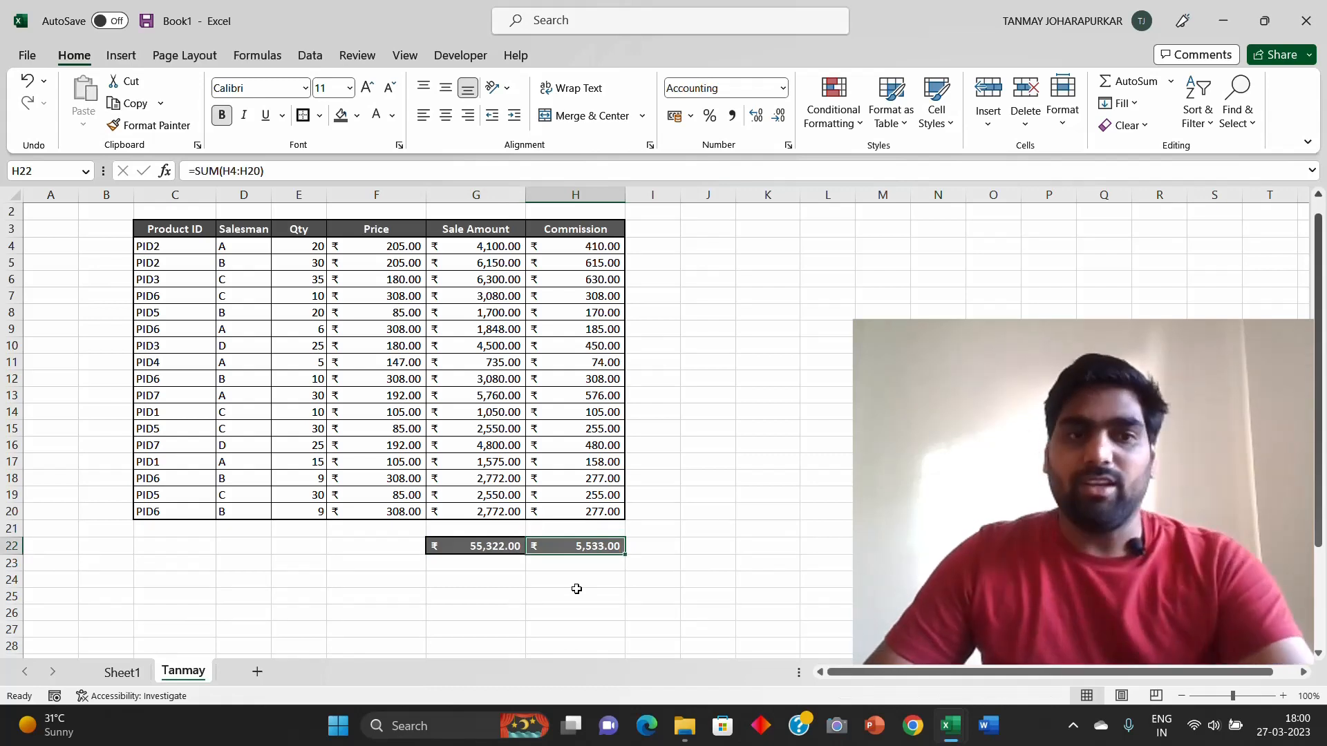
pyautogui.click(260, 515)
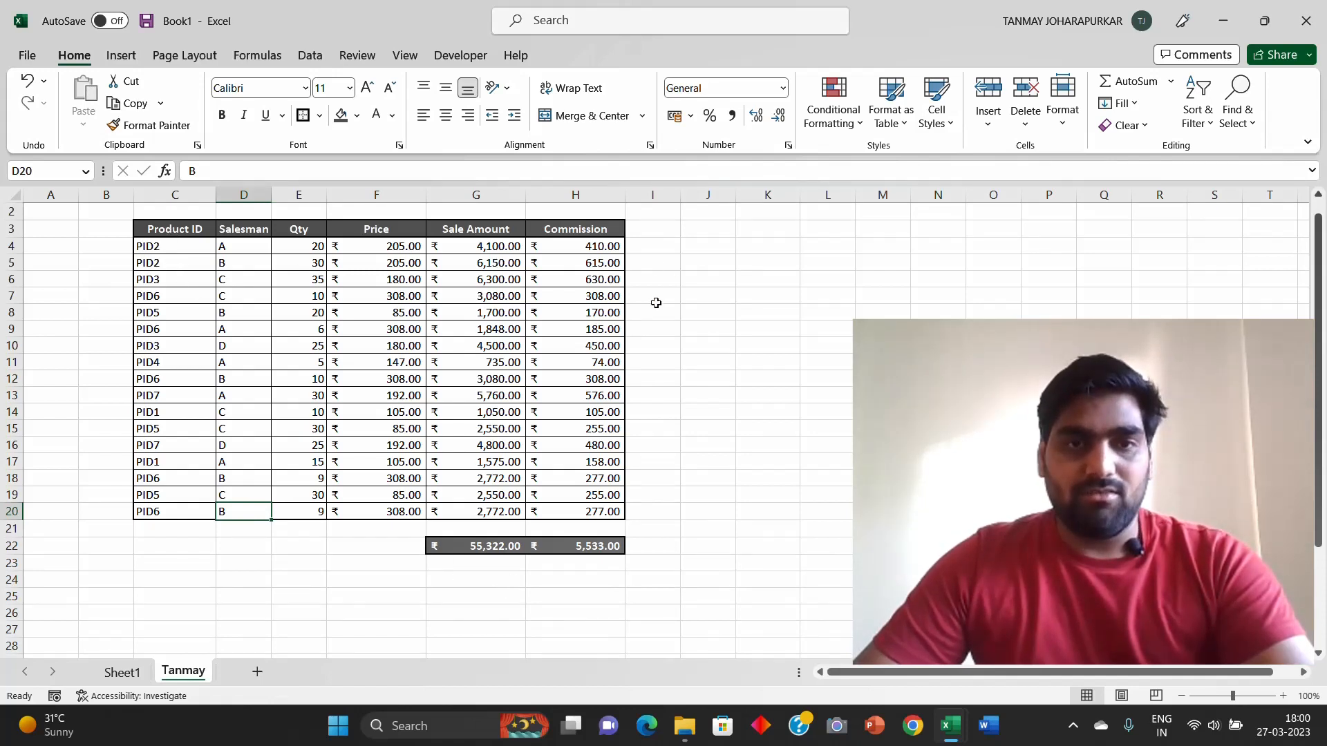
pyautogui.click(720, 246)
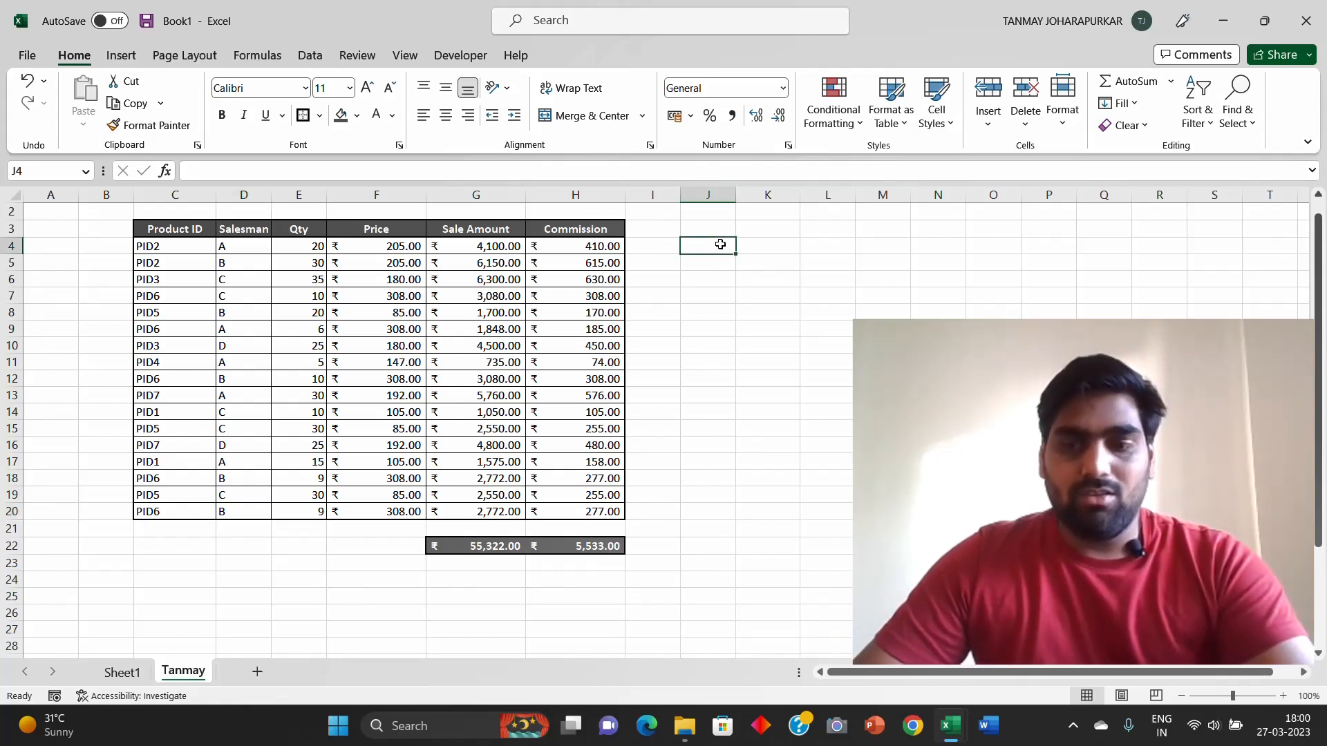
pyautogui.write('+')
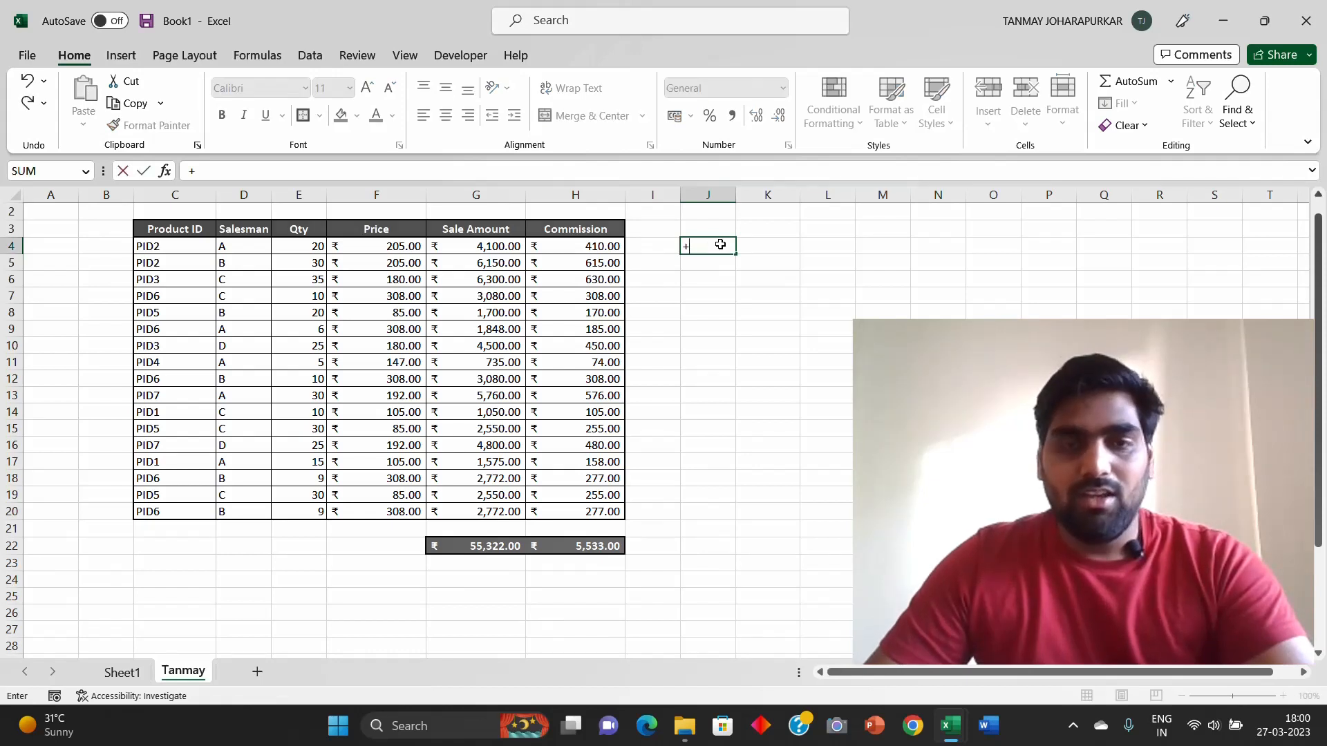
pyautogui.press('Left')
pyautogui.press('Left')
pyautogui.press('Left')
pyautogui.press('Left')
pyautogui.press('Left')
pyautogui.press('Left')
pyautogui.press('Left')
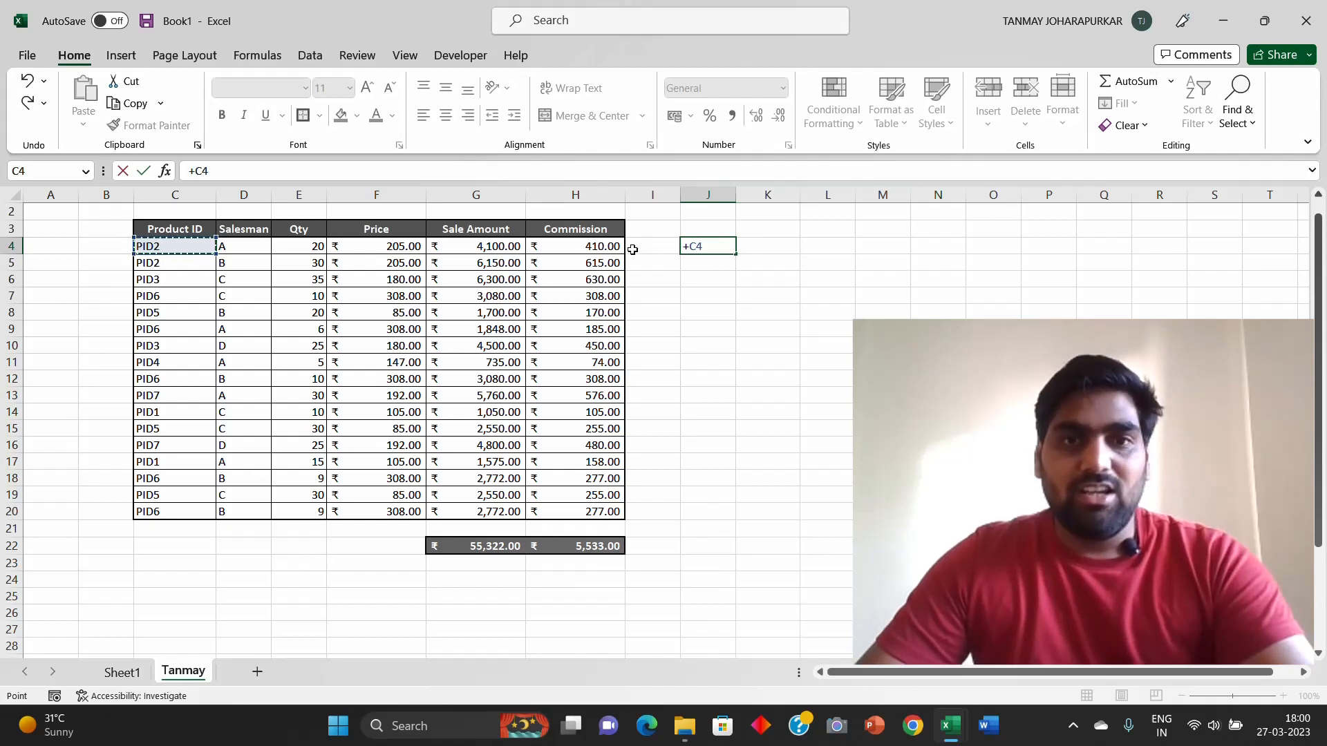
pyautogui.press('BackSpace')
pyautogui.press('BackSpace')
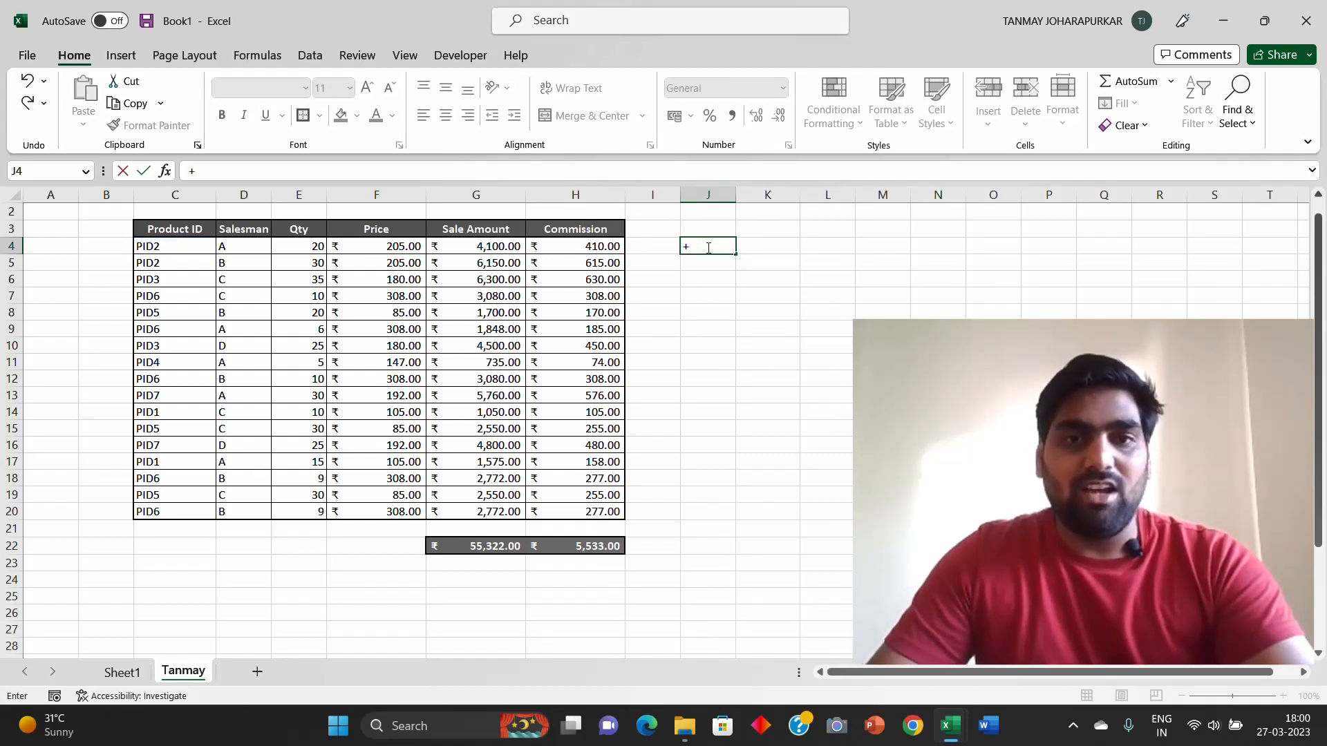
pyautogui.press('Escape')
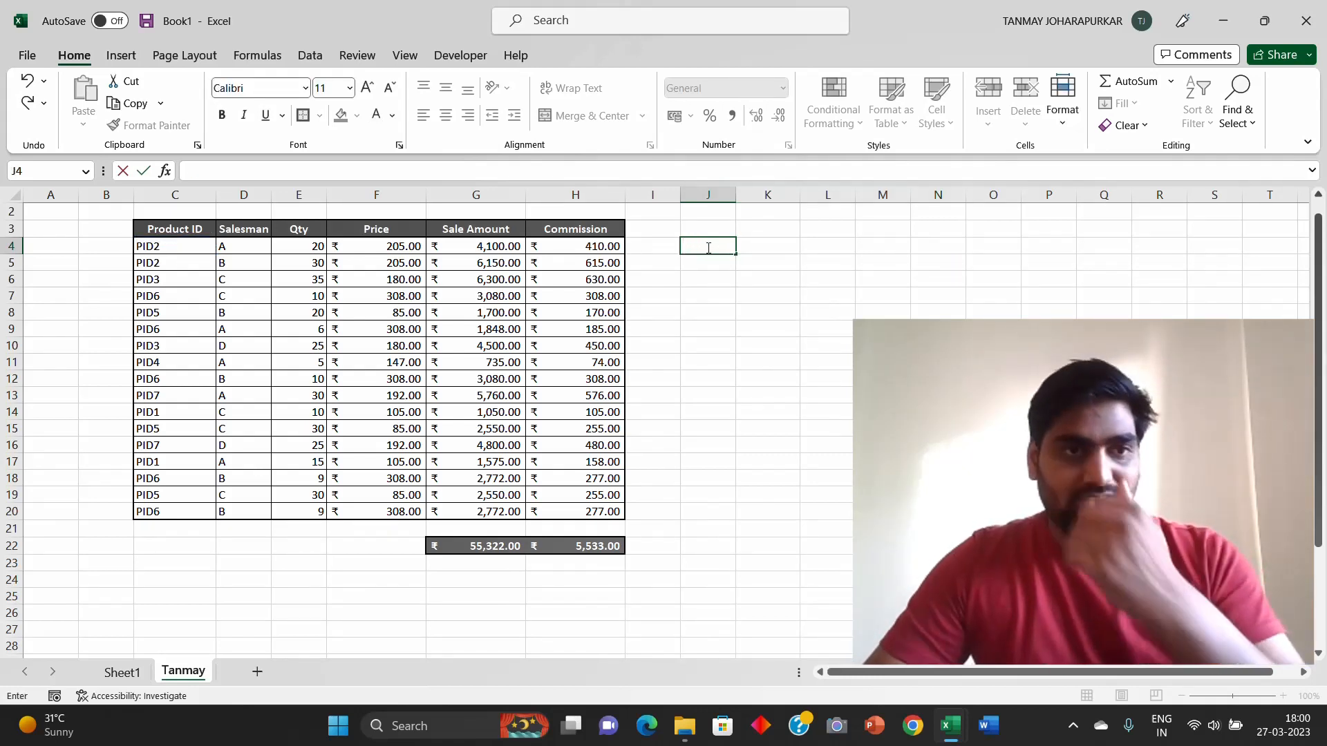
pyautogui.write('+')
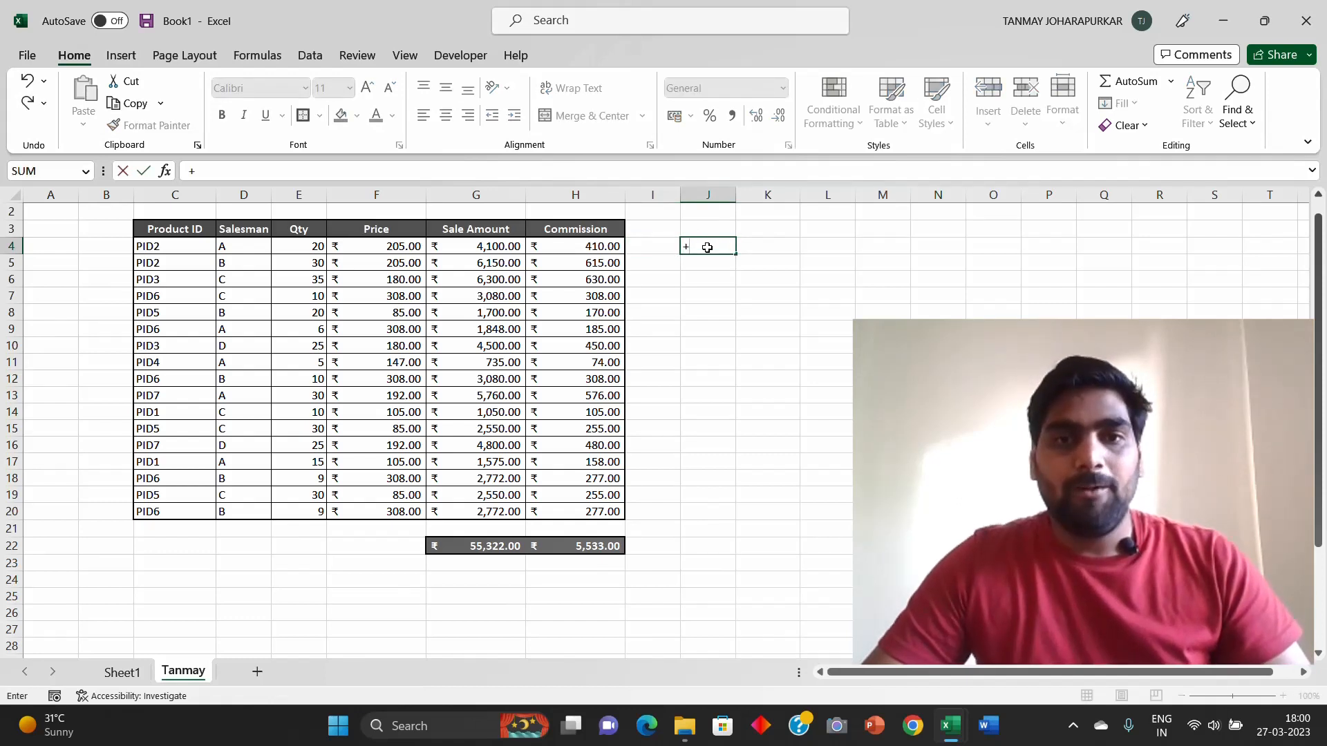
pyautogui.press('Left')
pyautogui.press('Left')
pyautogui.press('Left')
pyautogui.press('Left')
pyautogui.press('Left')
pyautogui.press('Left')
pyautogui.press('Left')
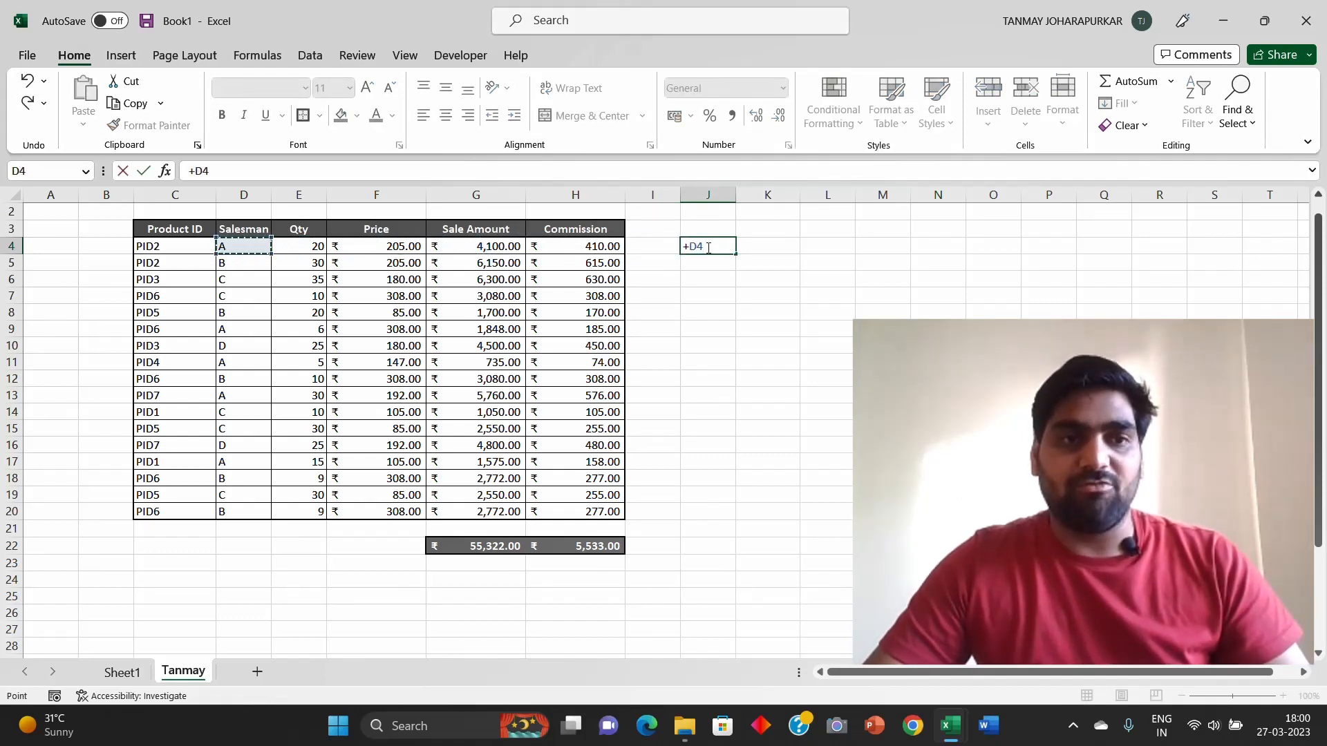
pyautogui.press('Escape')
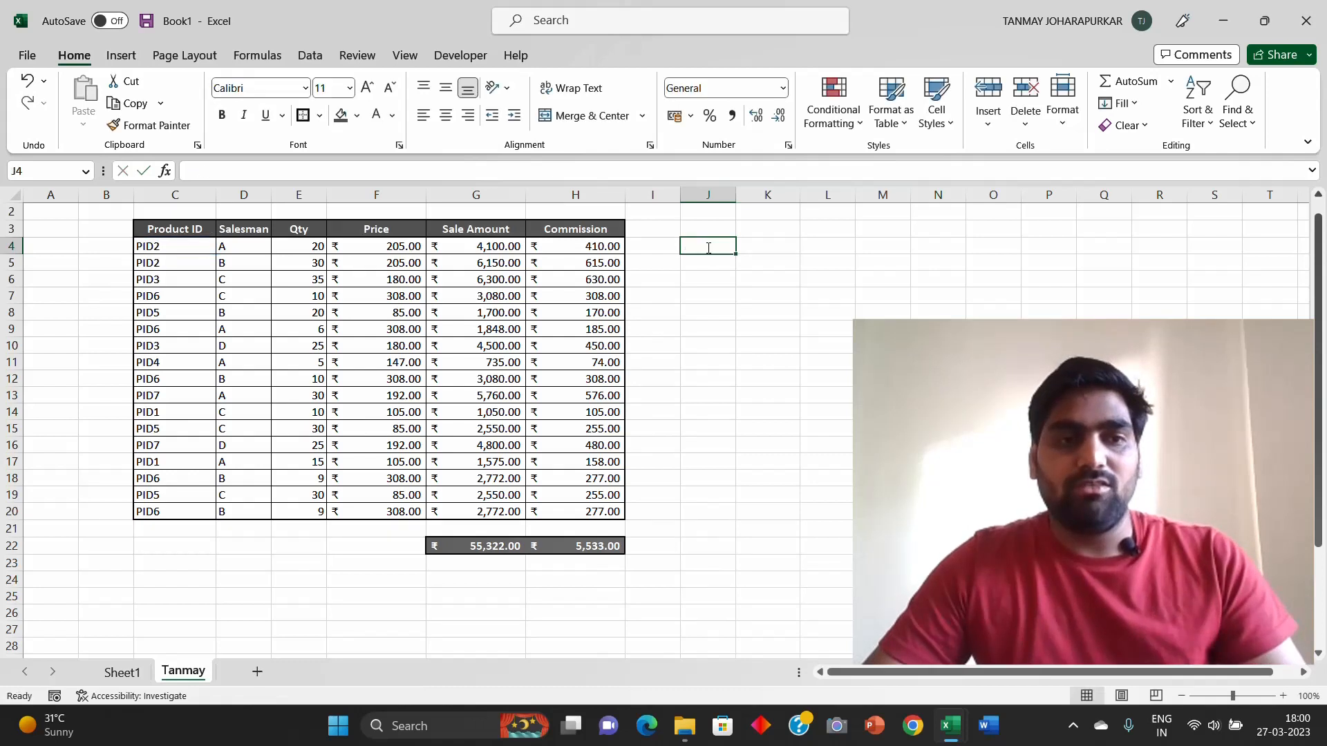
# Step: Select the first record's Product ID and Salesman cells, C4:D4
pyautogui.press('Left')
pyautogui.press('Left')
pyautogui.press('Left')
pyautogui.press('Left')
pyautogui.press('Left')
pyautogui.press('Left')
pyautogui.press('Left')
pyautogui.hotkey('shift', 'Right')
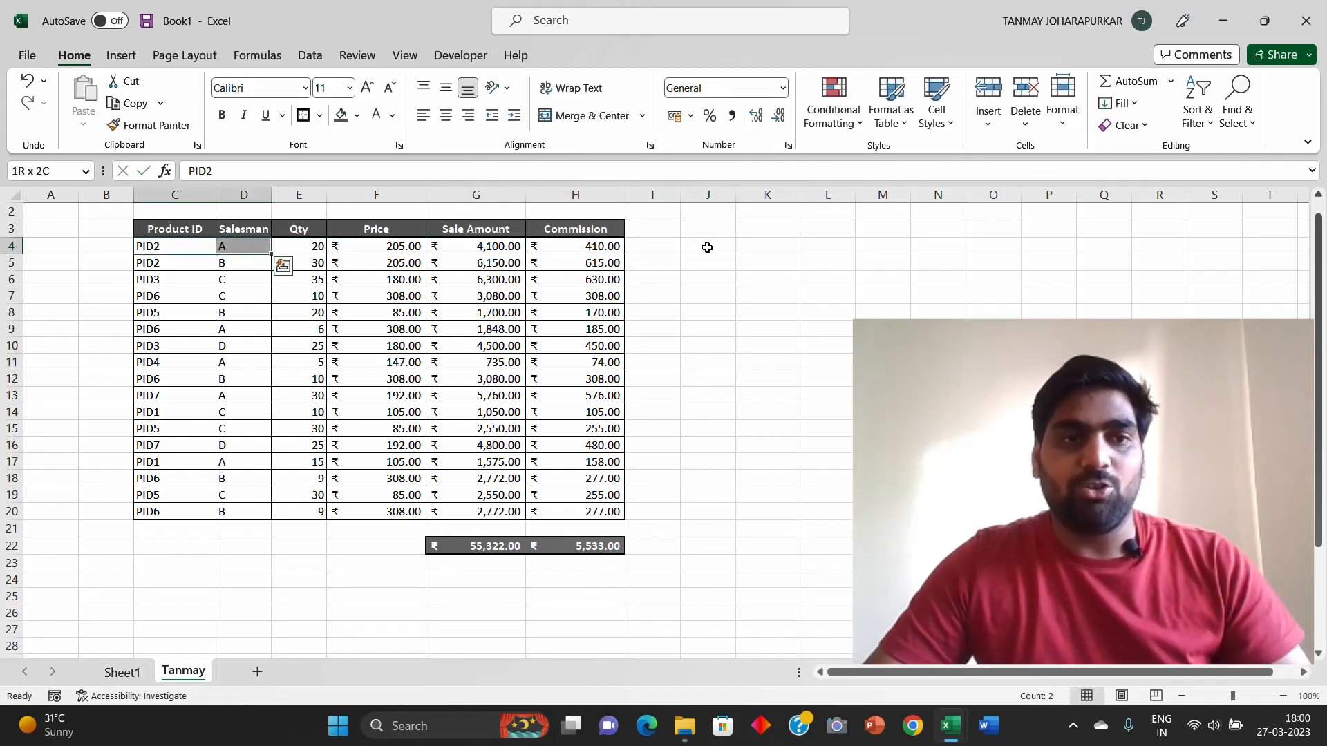
# Step: Enter the text APID2 in J4 as a manual combination of the first record's salesman and product ID
pyautogui.press('Right')
pyautogui.press('Right')
pyautogui.press('Right')
pyautogui.press('Right')
pyautogui.press('Right')
pyautogui.press('Right')
pyautogui.press('Right')
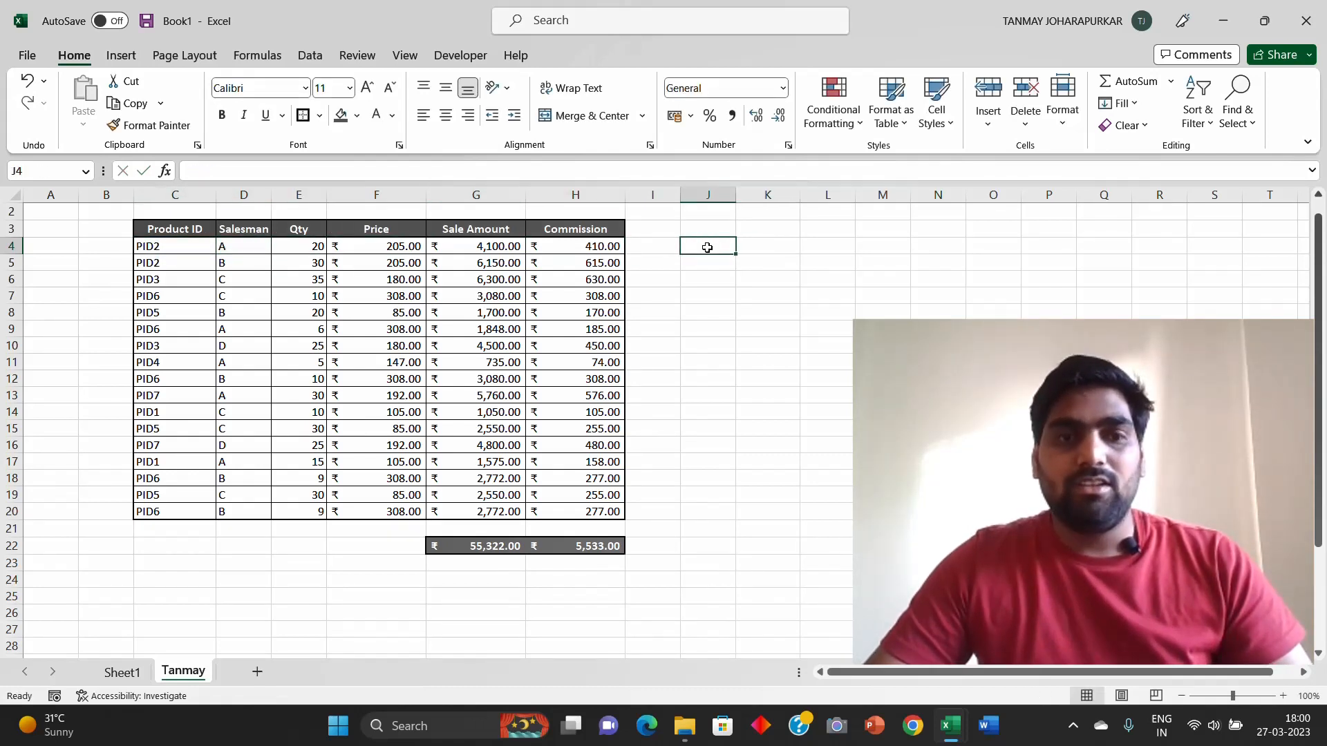
pyautogui.write('APID')
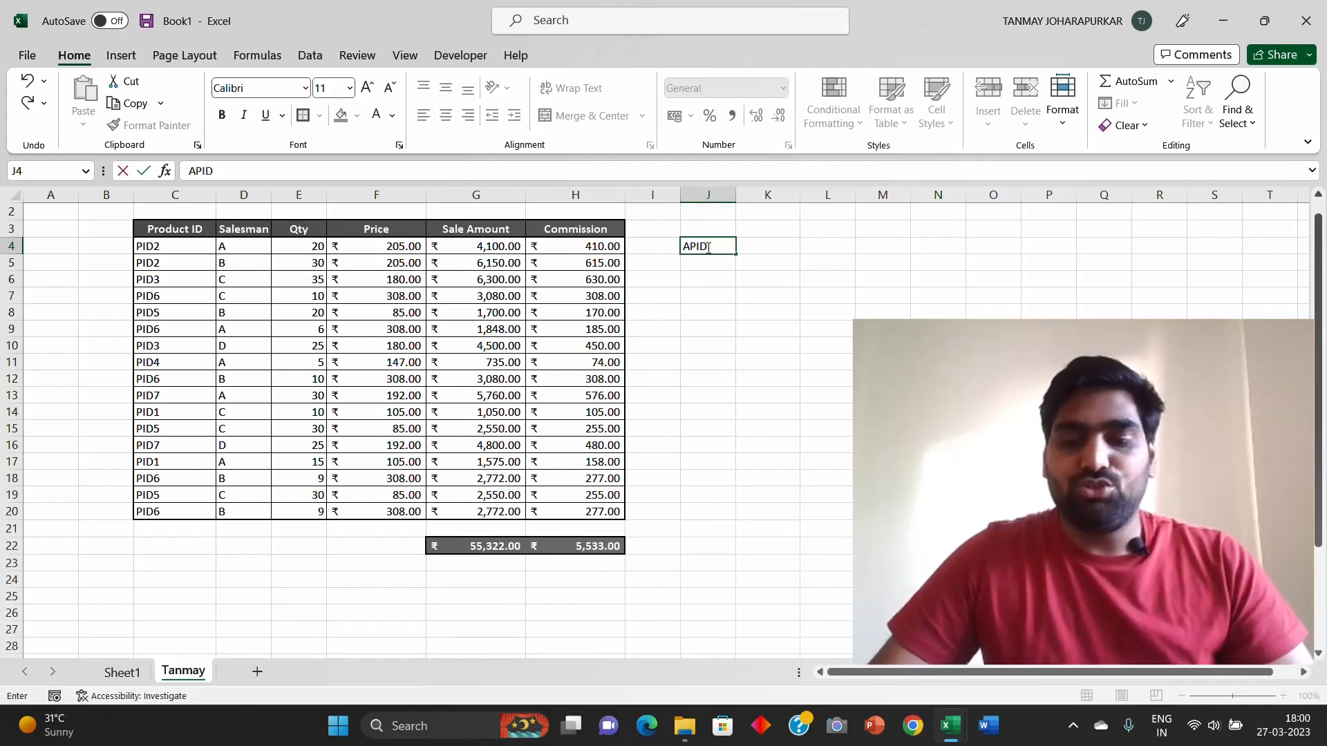
pyautogui.press('Return')
pyautogui.click(707, 247)
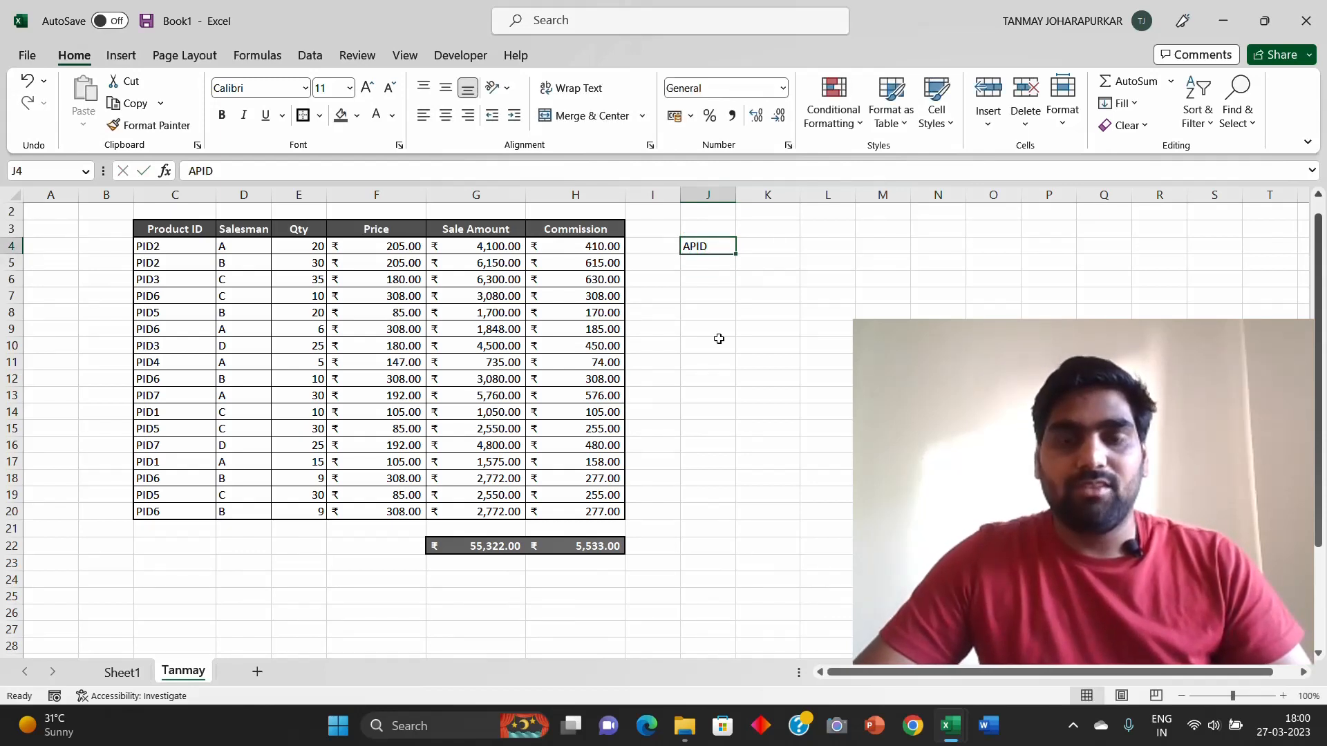
pyautogui.doubleClick(716, 243)
pyautogui.write('2')
pyautogui.press('Tab')
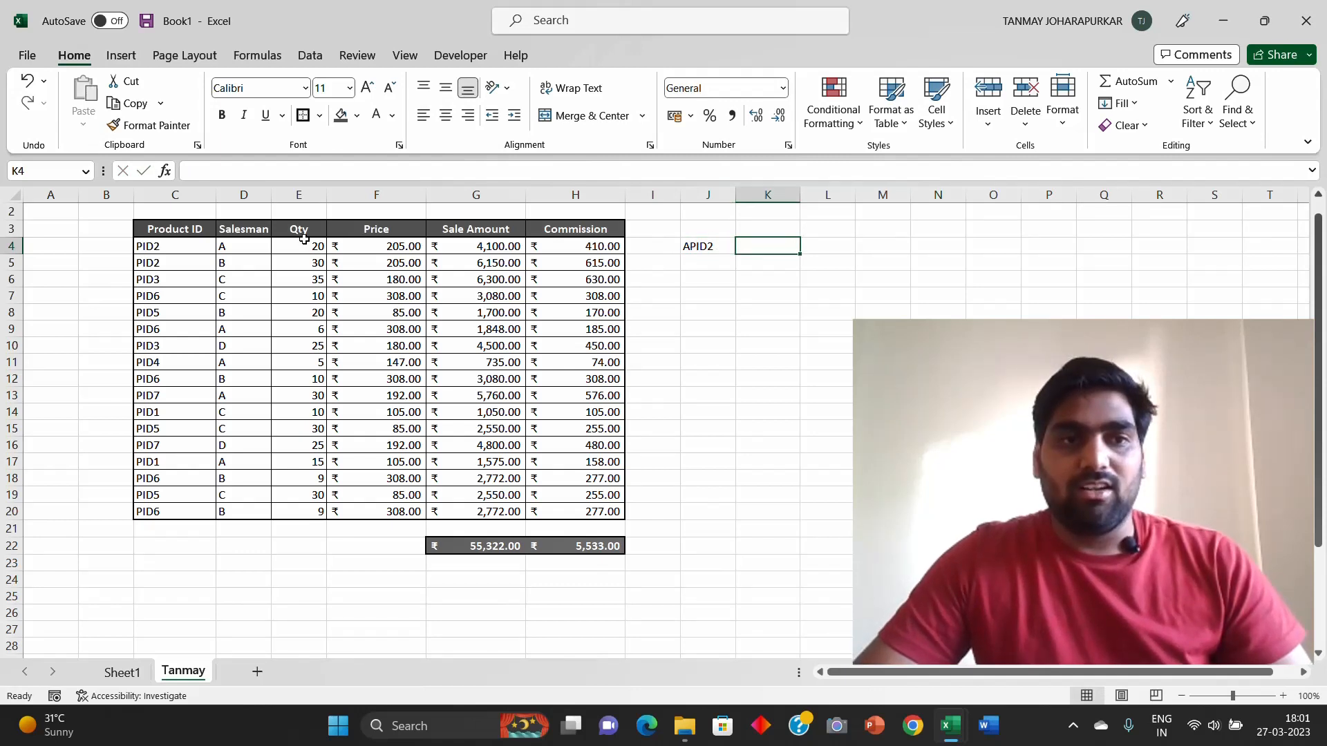
# Step: Highlight the first Salesman and Product ID entries for reference, and clear the sample text from J4
pyautogui.moveTo(226, 246); pyautogui.dragTo(228, 298)
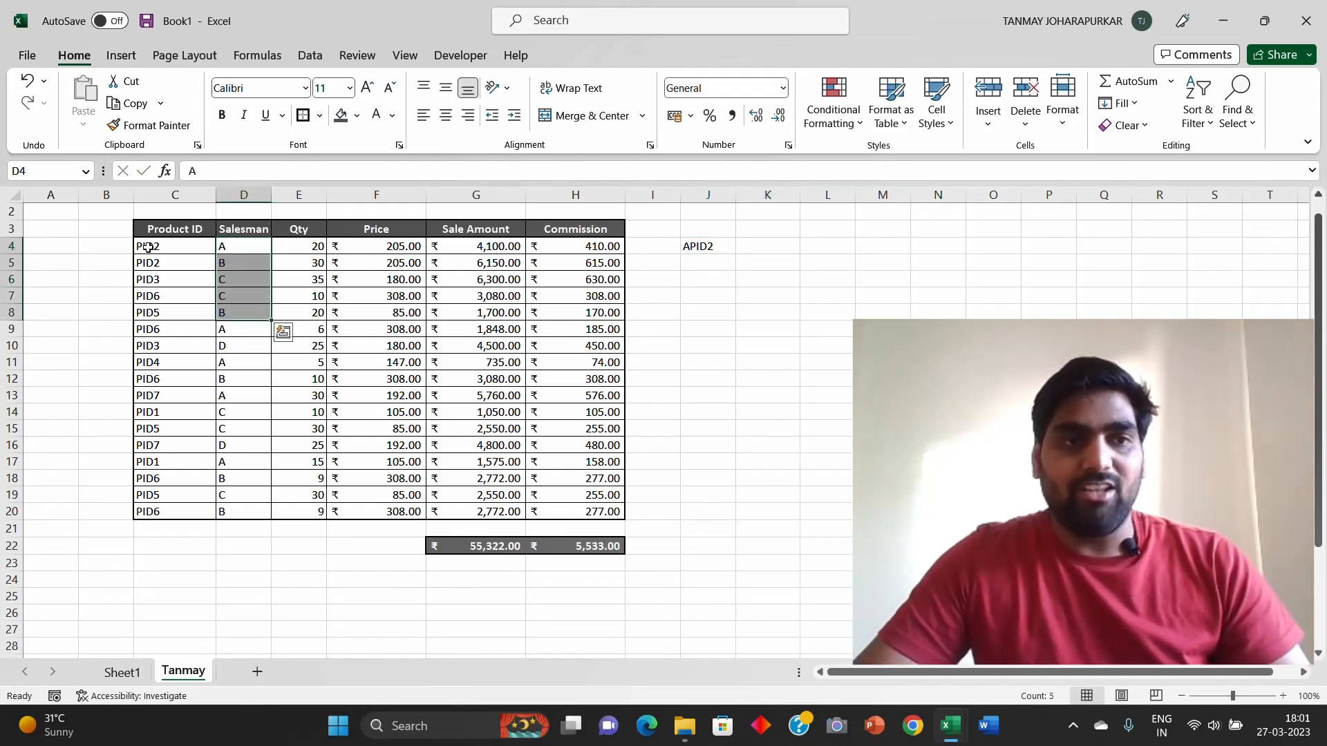
pyautogui.moveTo(150, 248); pyautogui.dragTo(156, 304)
pyautogui.click(707, 246)
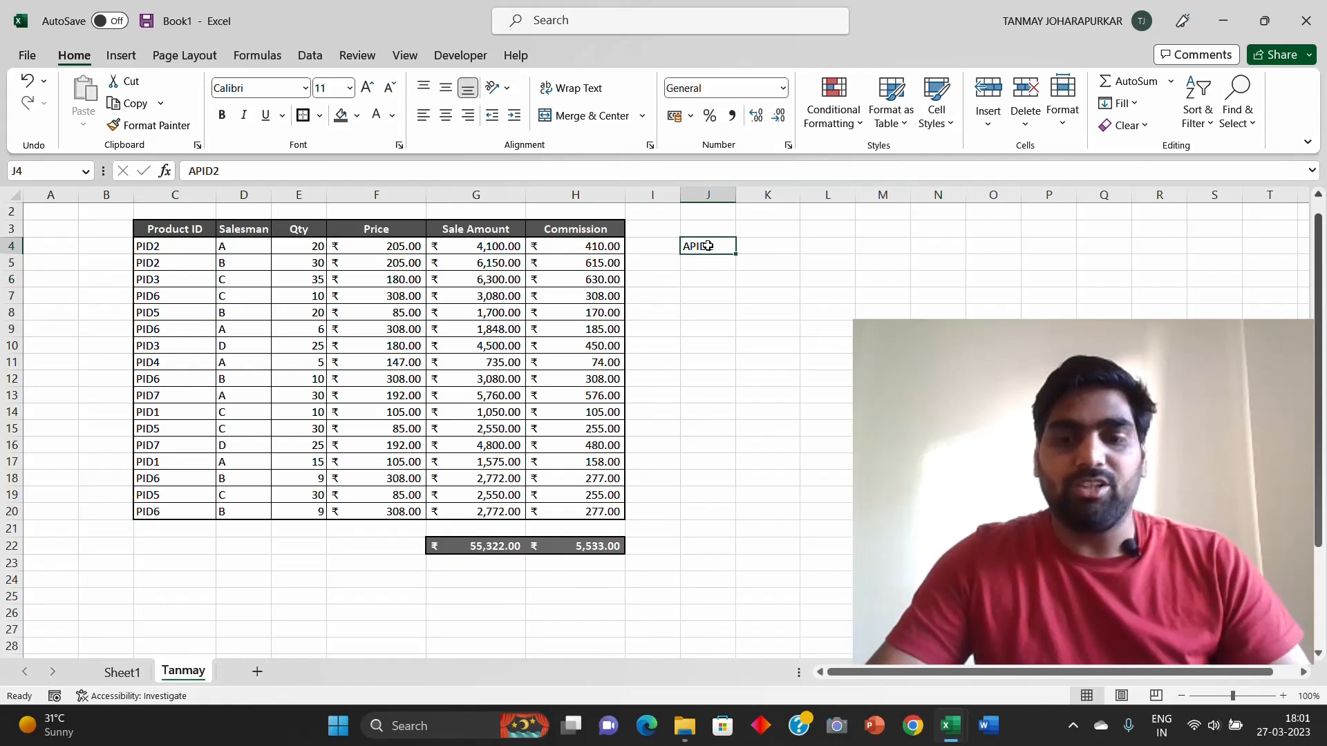
pyautogui.press('Delete')
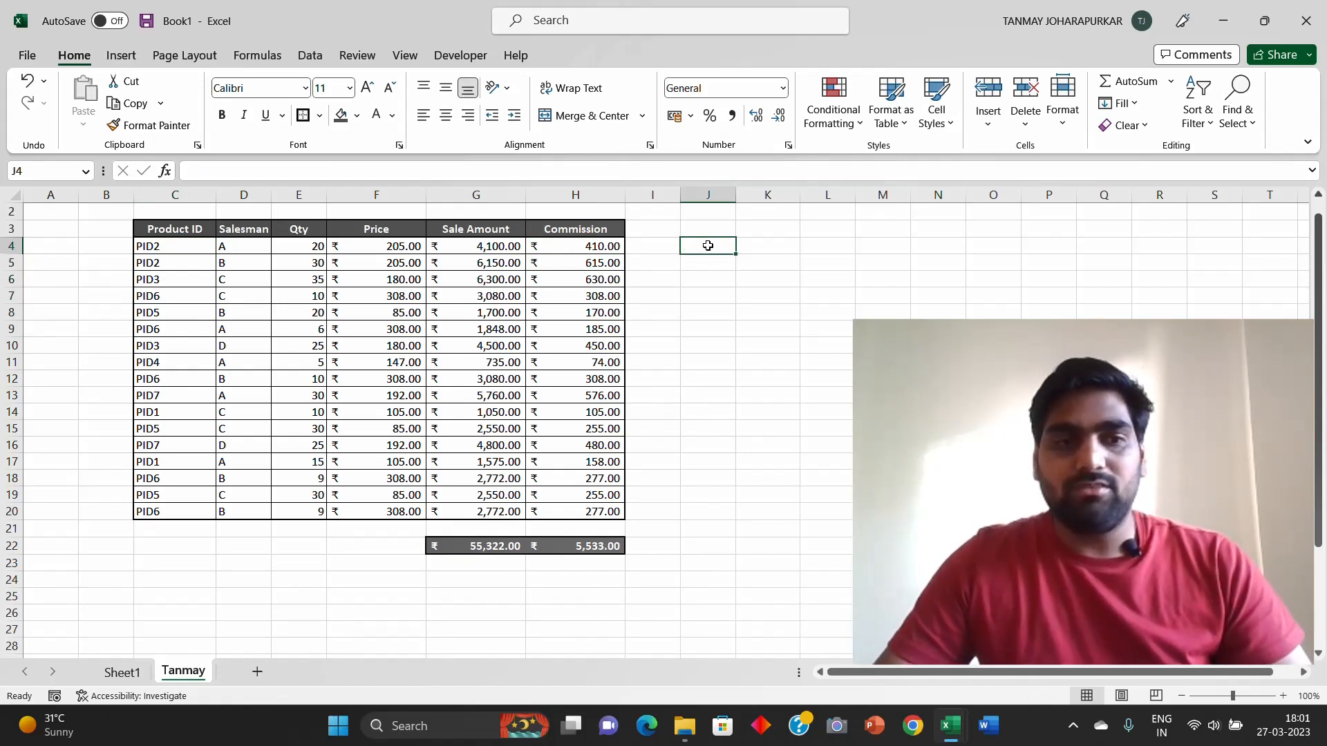
# Step: Enter the formula =J3&D4&" " in J4 to join the blank cell above, the salesman and a space
pyautogui.write('=')
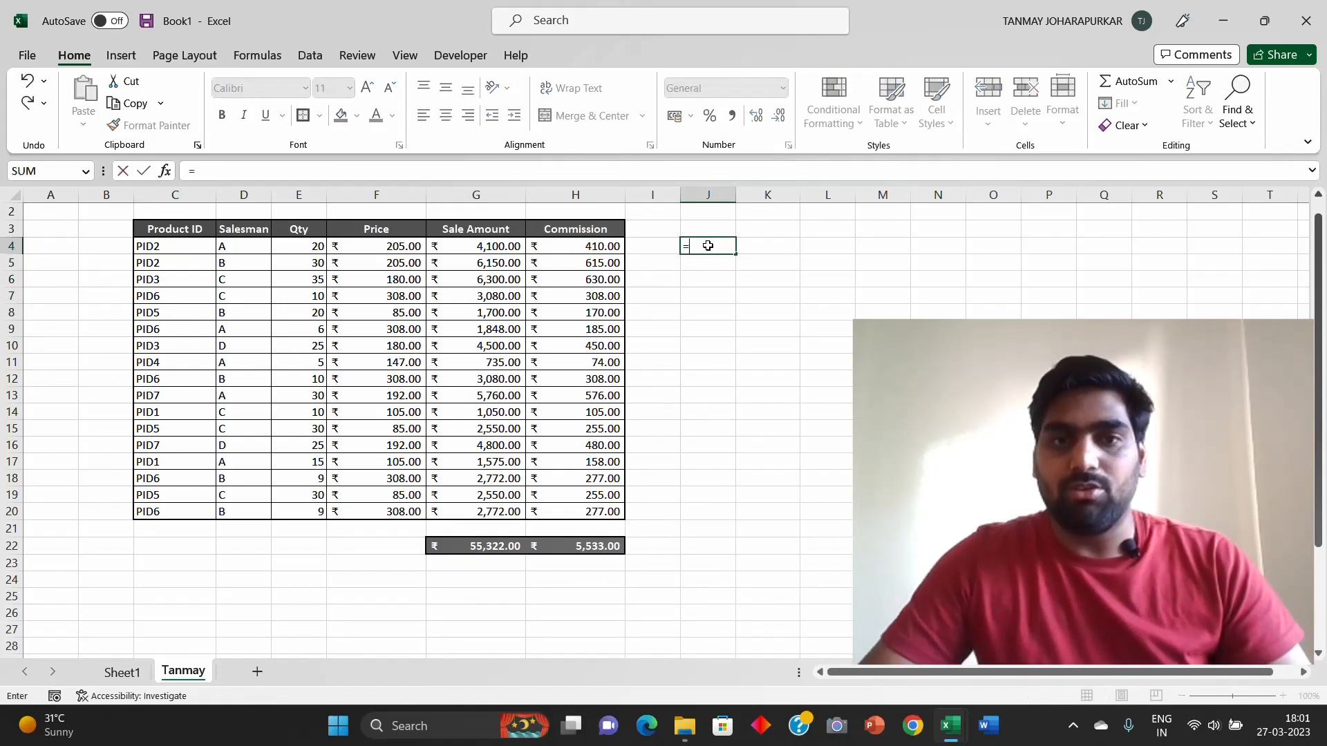
pyautogui.press('Up')
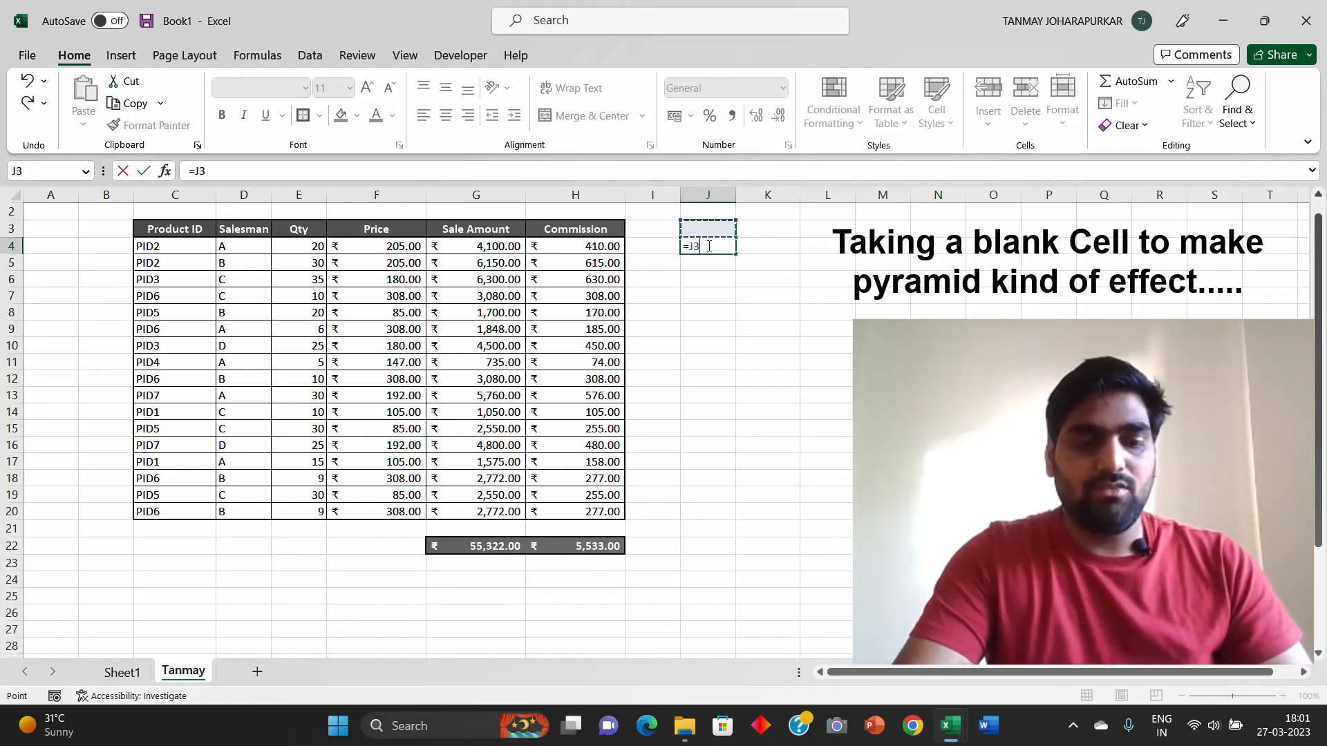
pyautogui.write('&')
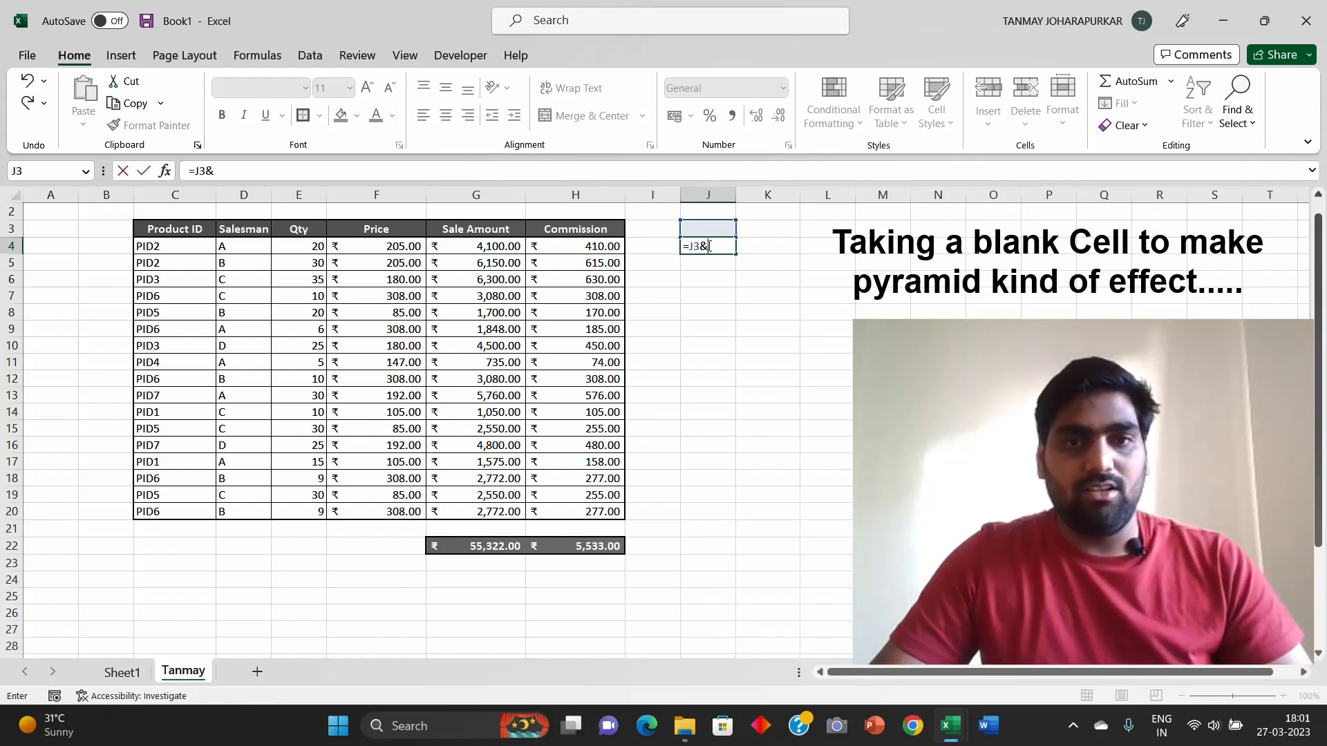
pyautogui.press('Left')
pyautogui.press('Left')
pyautogui.press('Left')
pyautogui.press('Left')
pyautogui.press('Left')
pyautogui.press('Left')
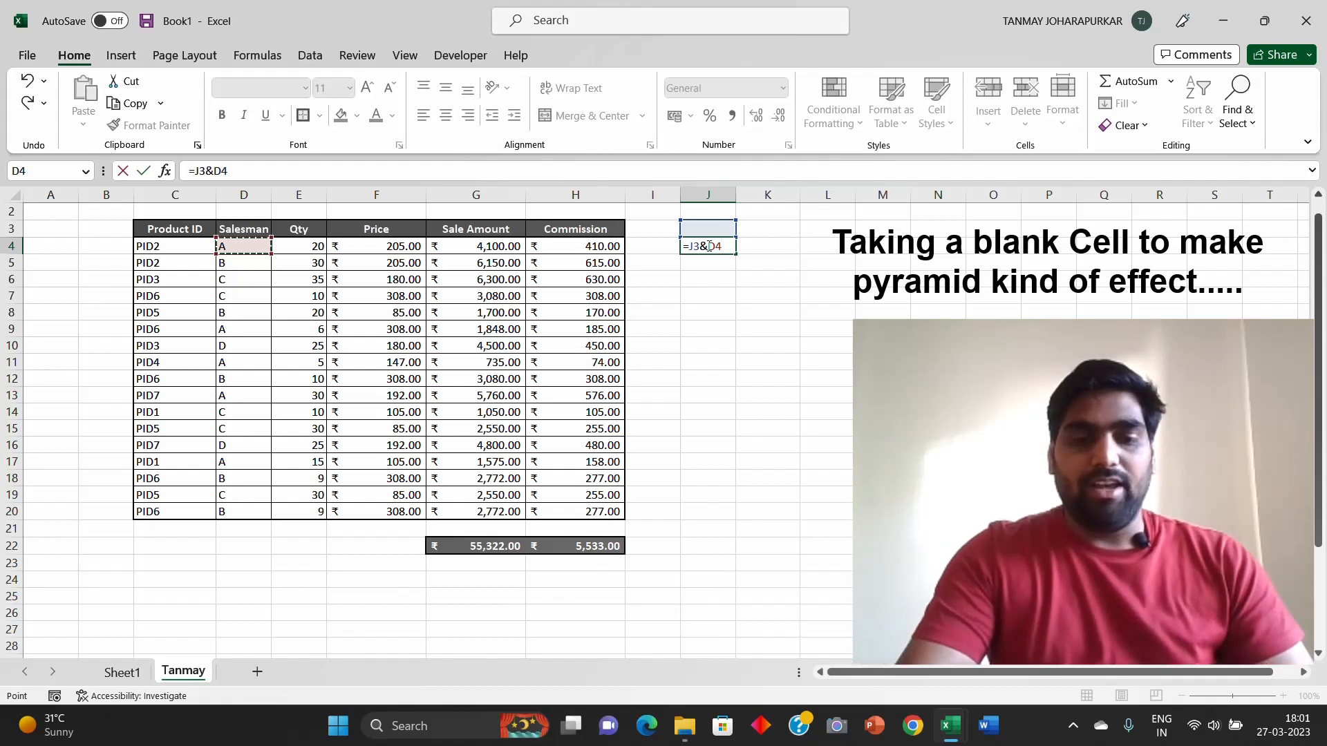
pyautogui.write('&')
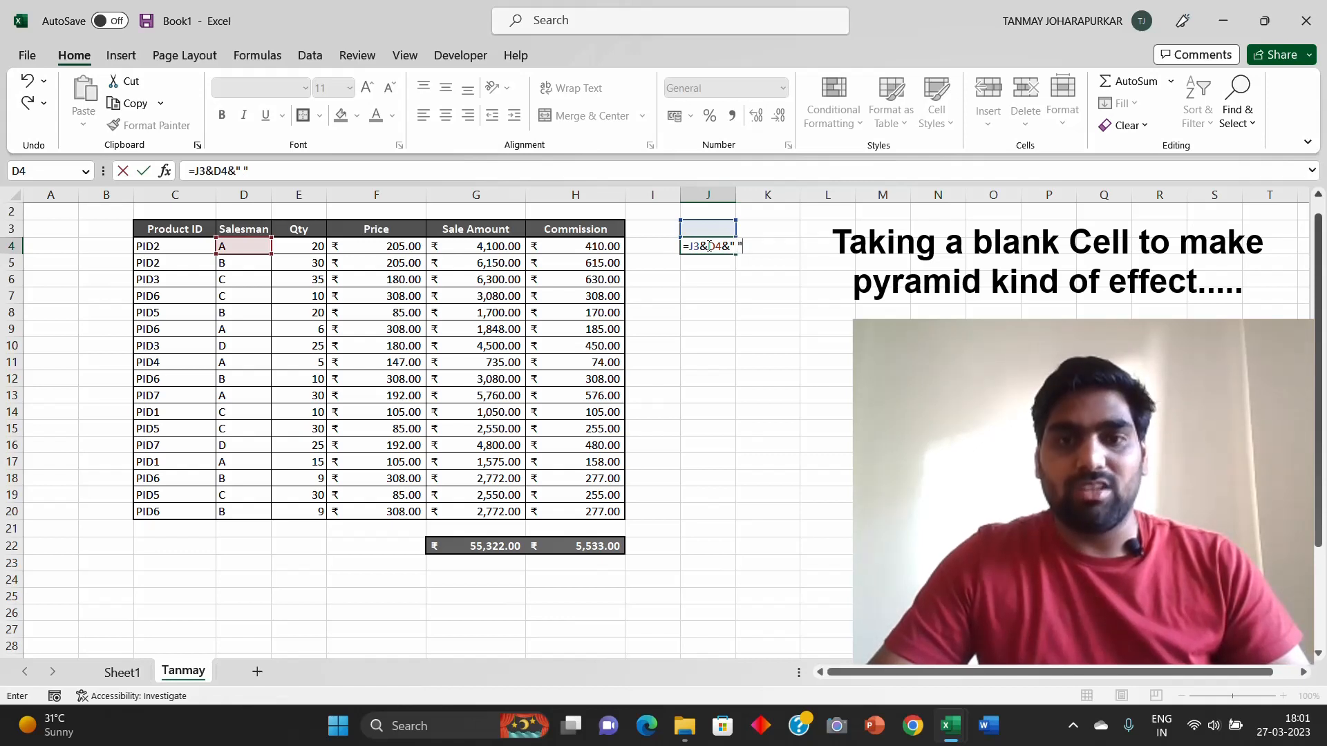
pyautogui.press('Left')
pyautogui.click(708, 245)
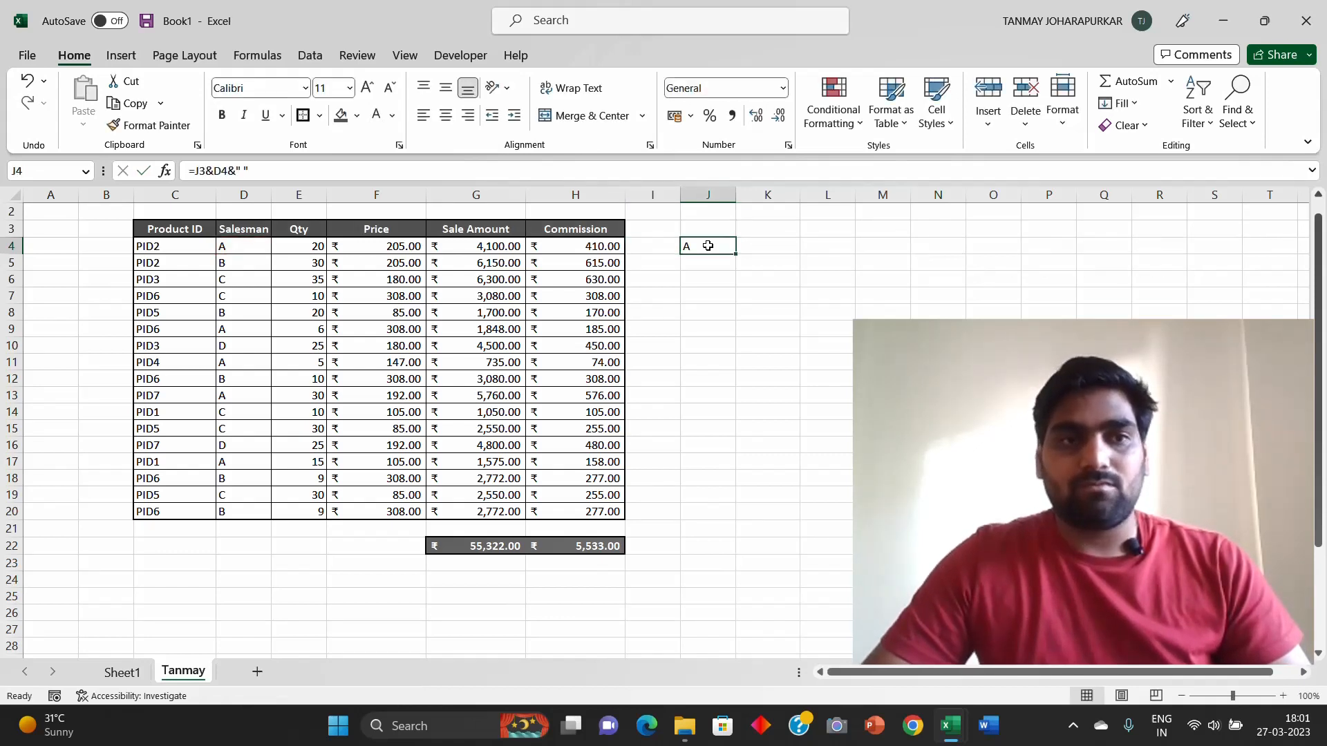
# Step: Extend the J4 formula to =J3&D4&" "&C4 and fill it down through J20
pyautogui.click(283, 170)
pyautogui.write('&')
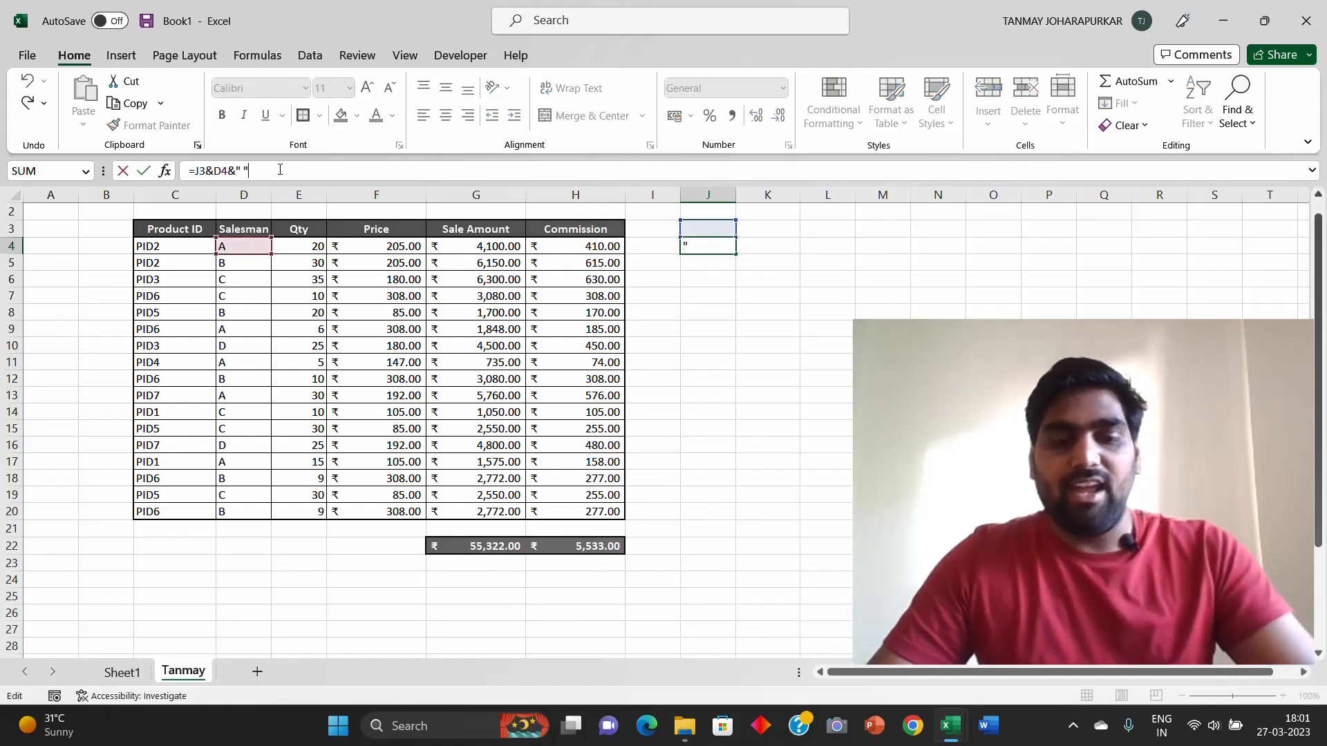
pyautogui.click(162, 247)
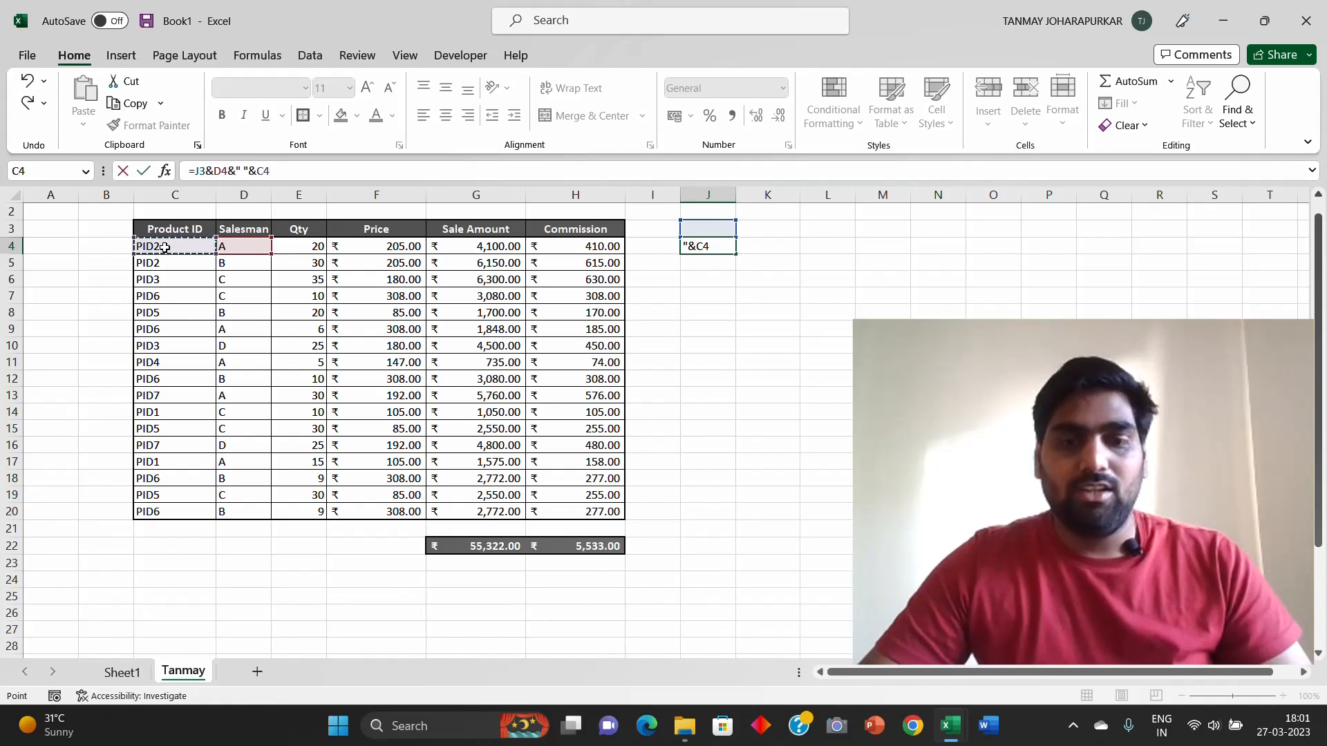
pyautogui.press('Return')
pyautogui.press('Up')
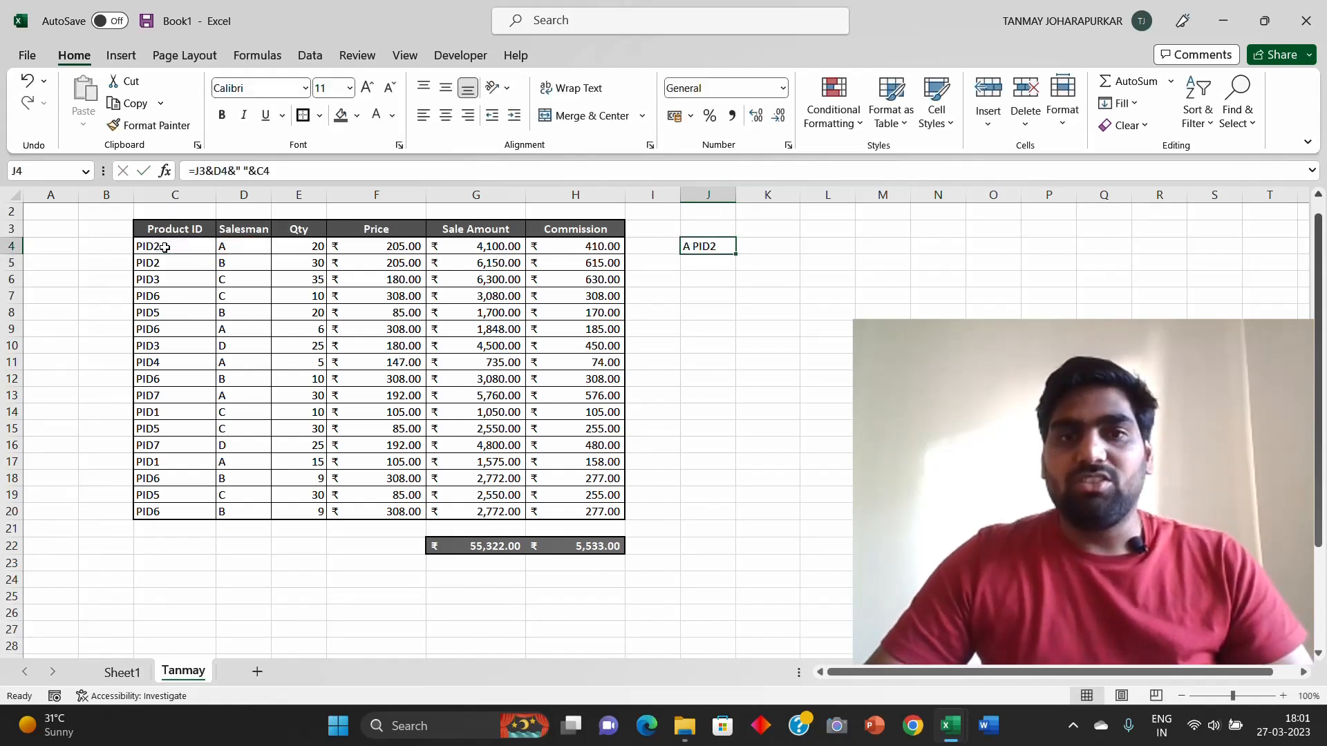
pyautogui.moveTo(735, 253); pyautogui.dragTo(730, 515)
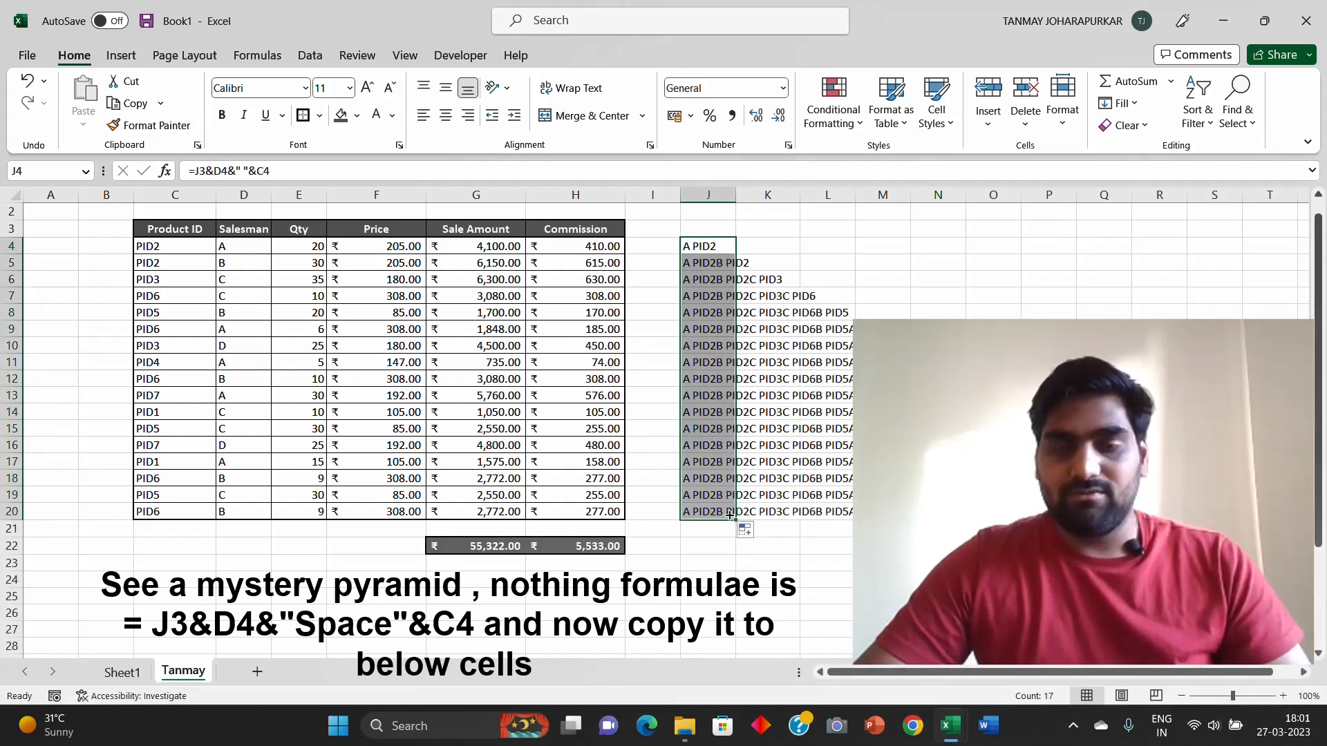
pyautogui.click(805, 507)
# Step: Examine how the cell references shift in the copied formulas from J4 down to J7
pyautogui.click(700, 240)
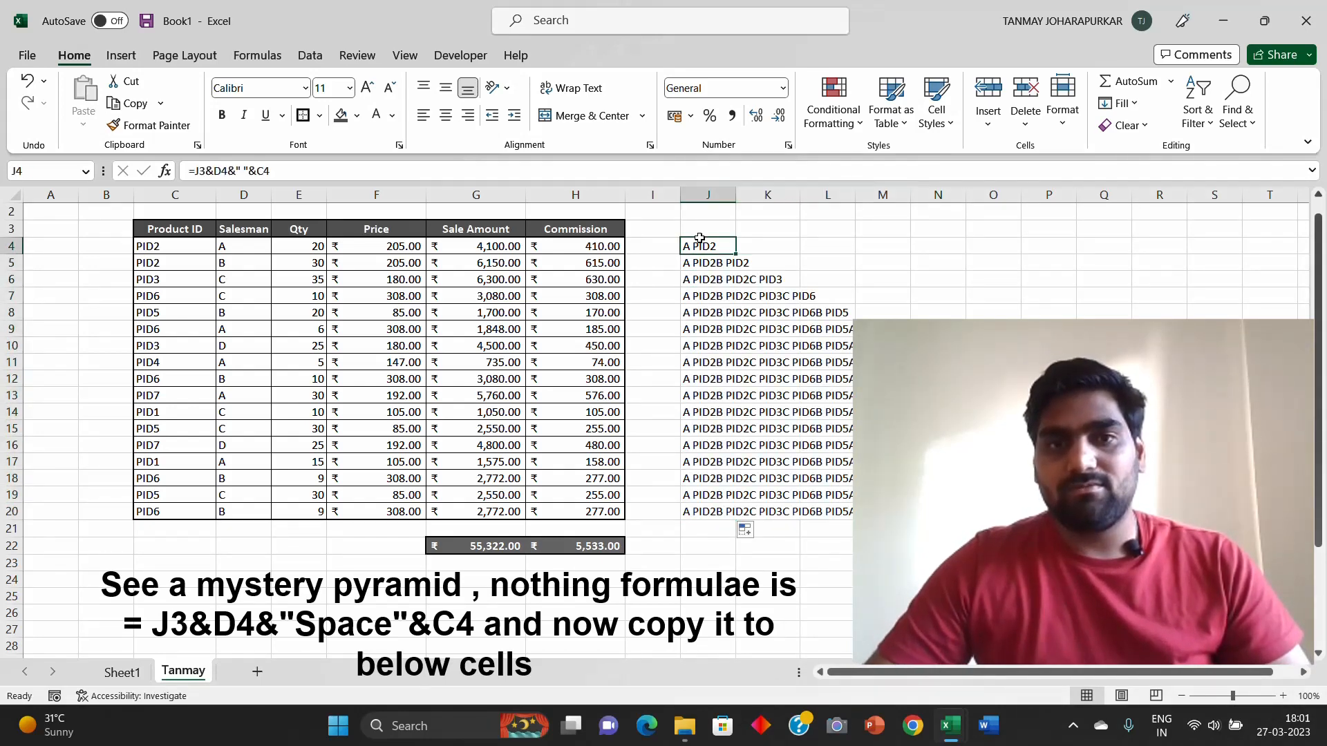
pyautogui.press('Down')
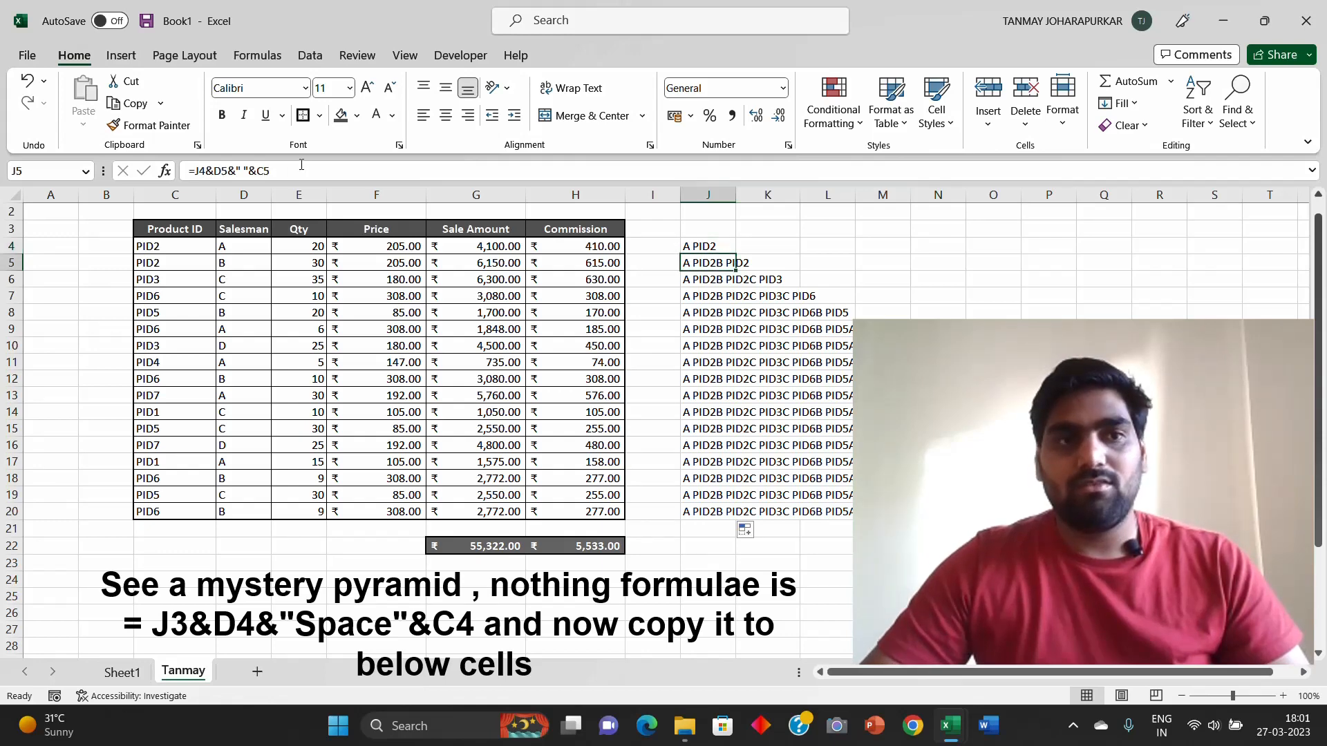
pyautogui.click(301, 167)
pyautogui.press('Escape')
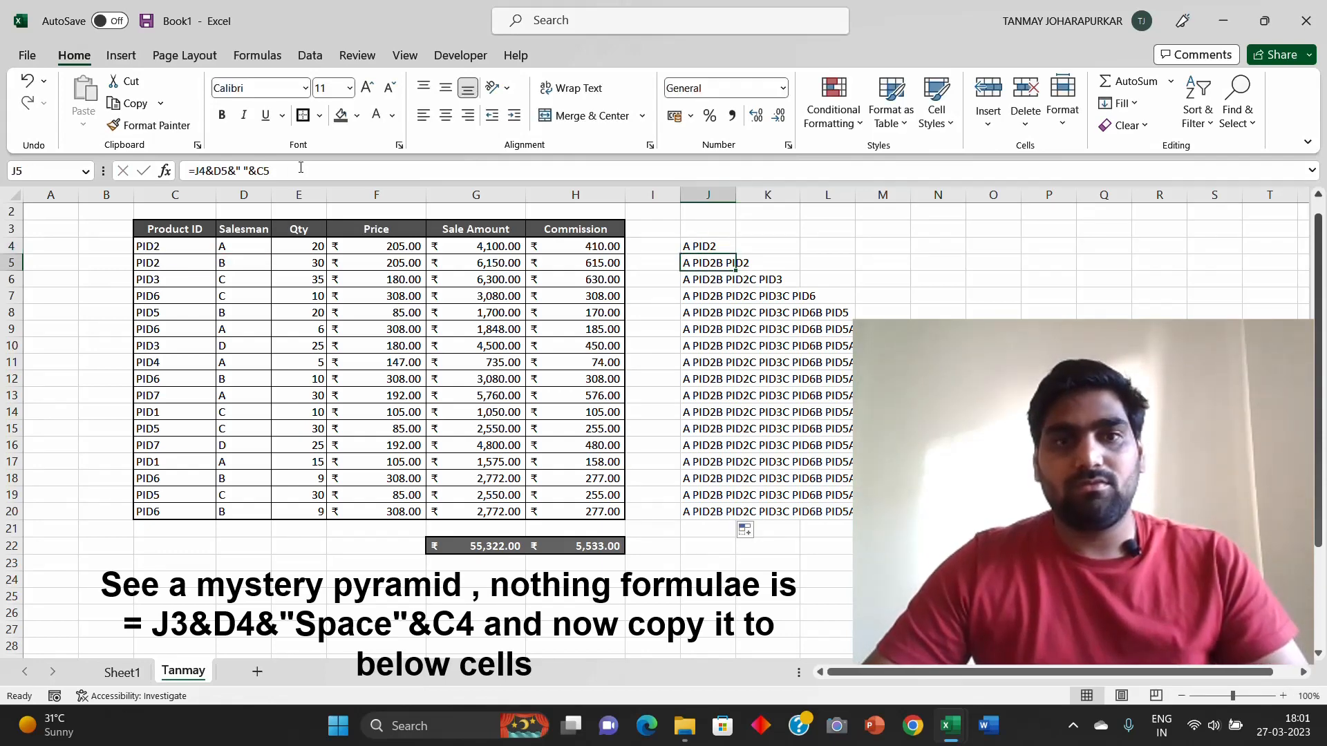
pyautogui.press('Down')
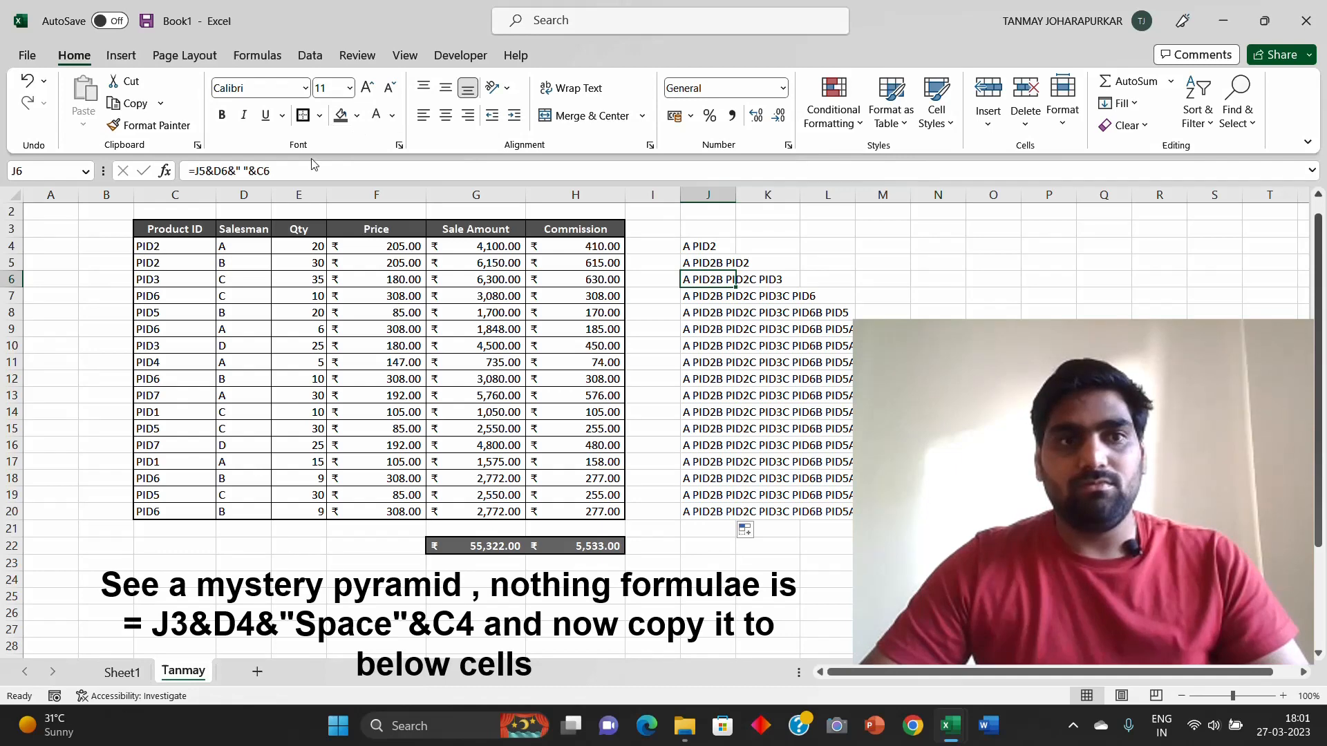
pyautogui.click(309, 170)
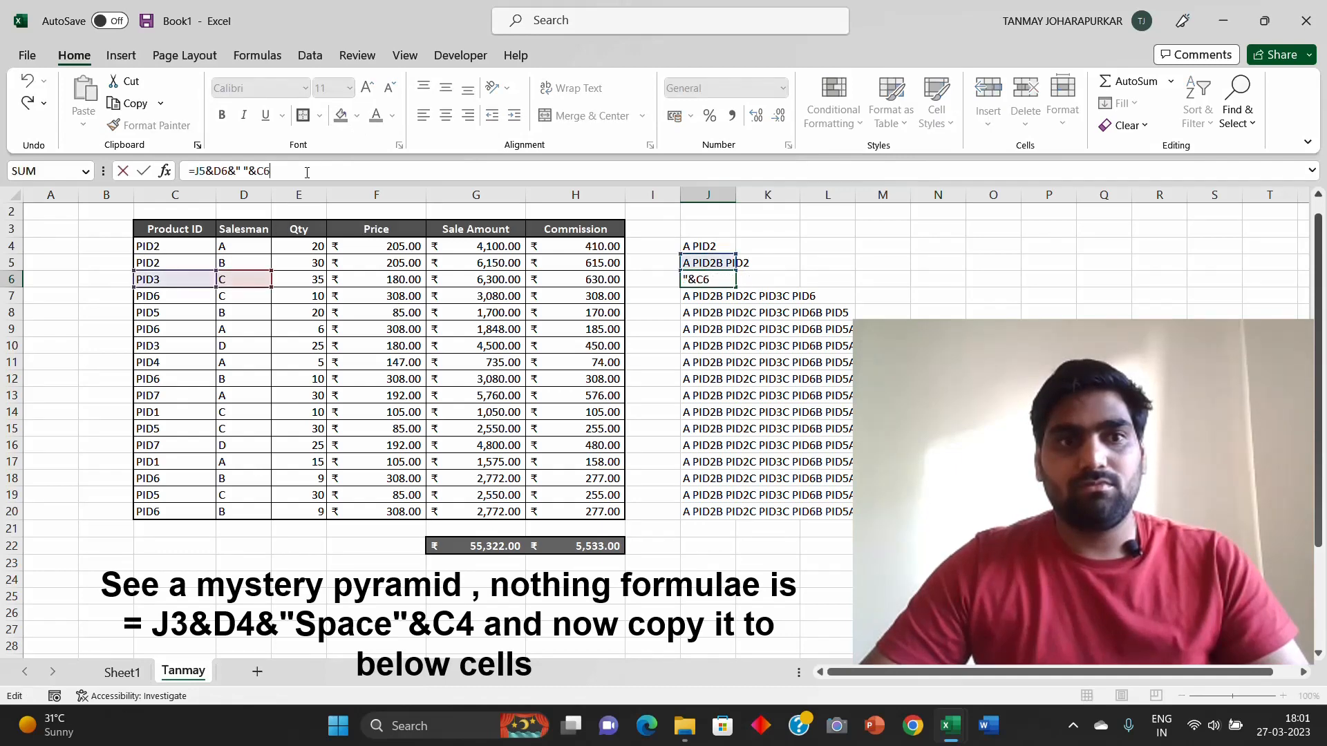
pyautogui.hotkey('ctrl', 'Return')
pyautogui.click(699, 303)
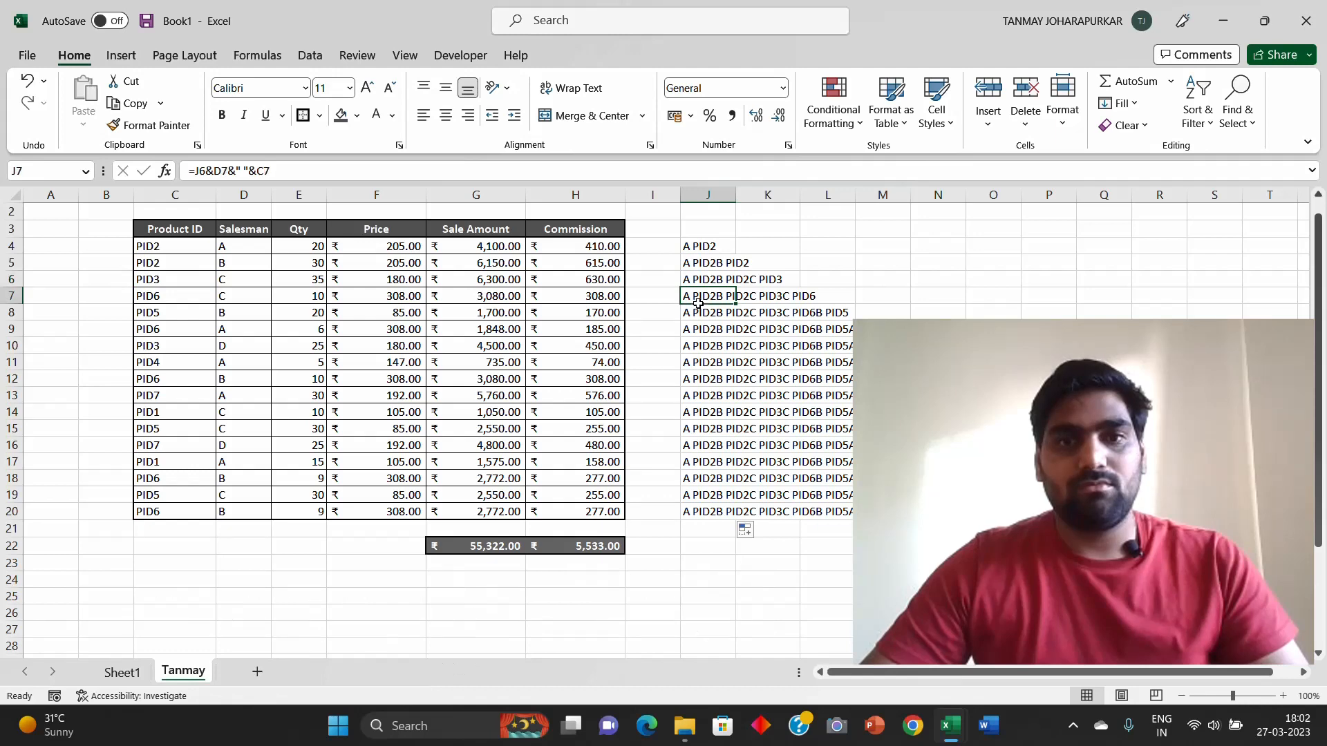
# Step: Clear the text-joining formulas from J3:K18 and the remaining cells J19:J20
pyautogui.moveTo(694, 231); pyautogui.dragTo(771, 533)
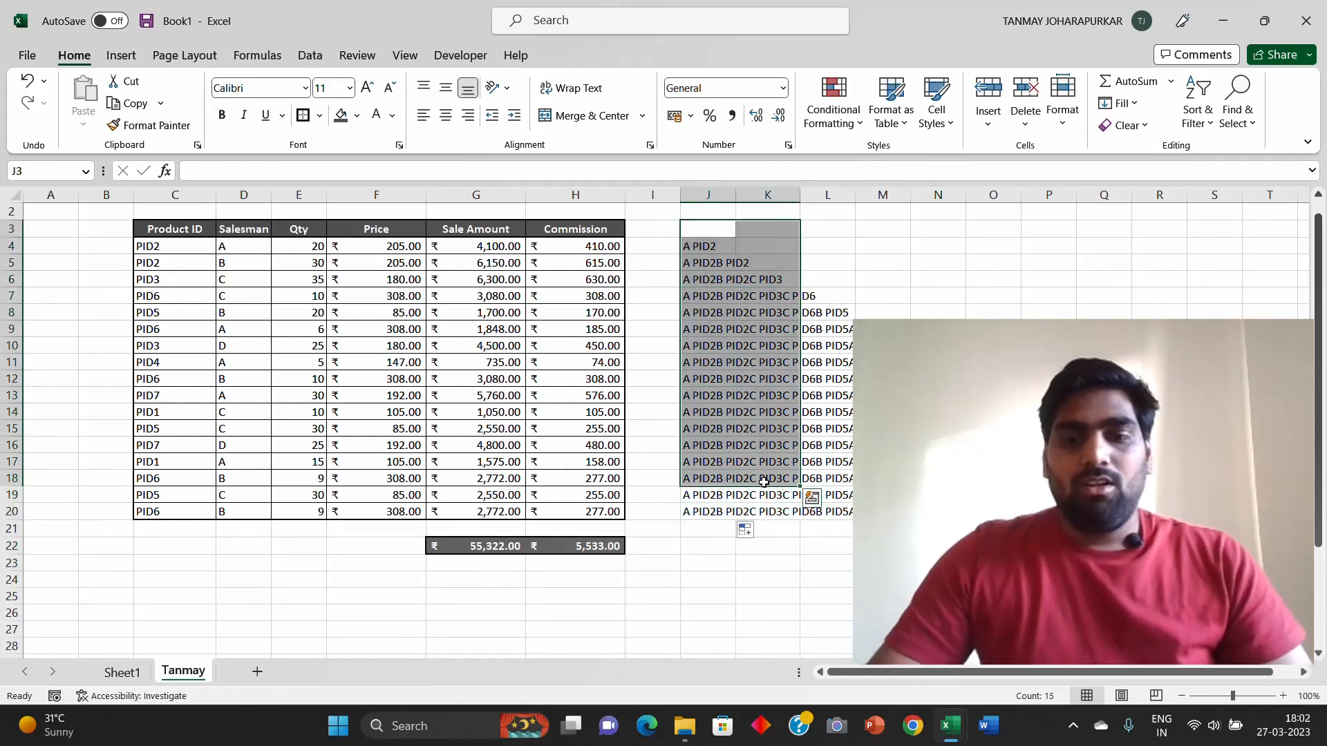
pyautogui.press('Delete')
pyautogui.press('Down')
pyautogui.press('Down')
pyautogui.press('Down')
pyautogui.press('Down')
pyautogui.press('Down')
pyautogui.press('Down')
pyautogui.press('Down')
pyautogui.press('Down')
pyautogui.press('Down')
pyautogui.press('Down')
pyautogui.press('Down')
pyautogui.press('Down')
pyautogui.press('Down')
pyautogui.press('Down')
pyautogui.press('Down')
pyautogui.press('Down')
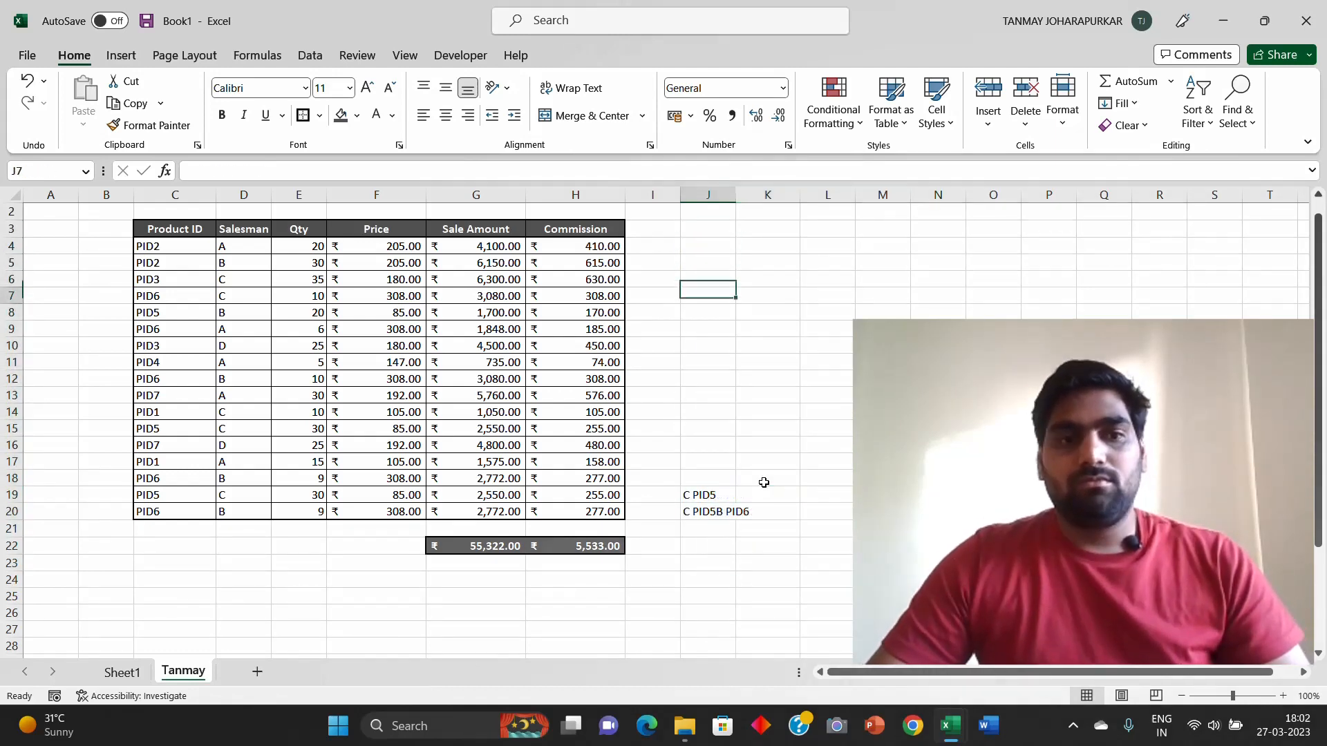
pyautogui.hotkey('shift', 'Down')
pyautogui.press('Delete')
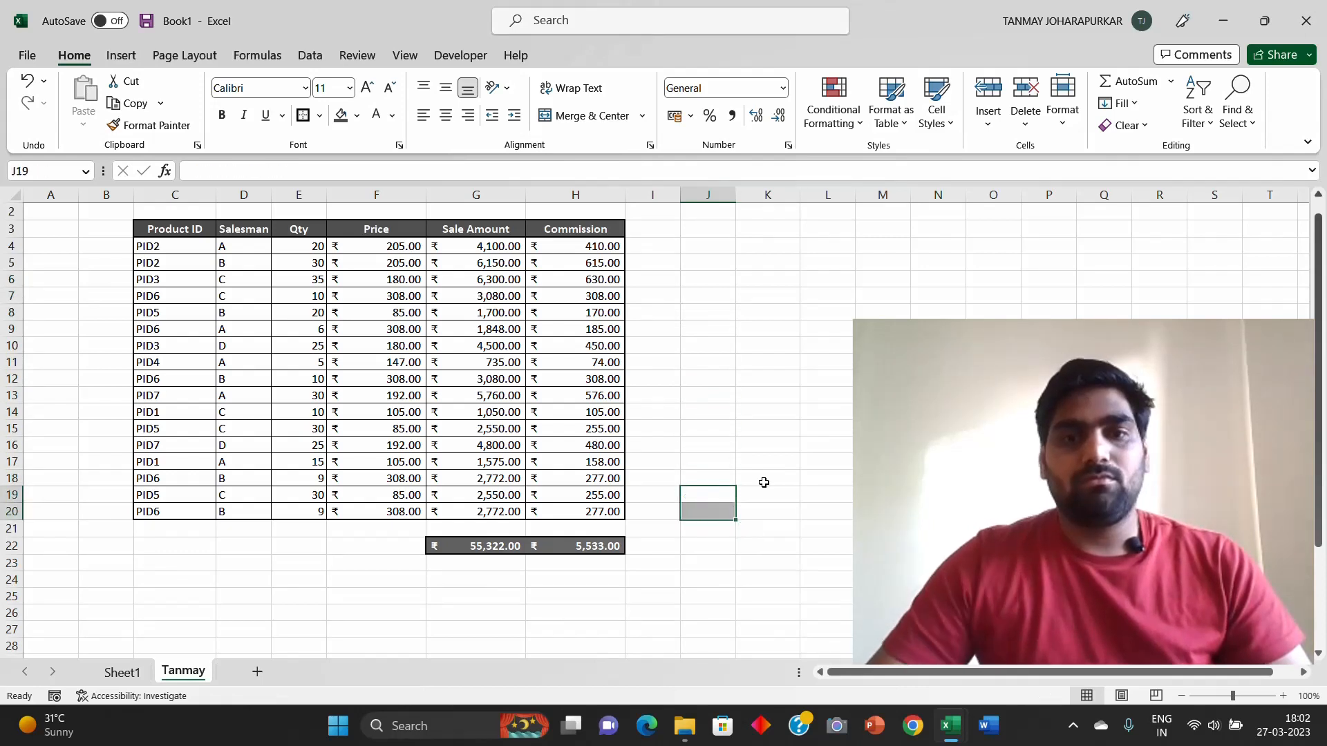
pyautogui.press('Up')
pyautogui.press('Up')
pyautogui.press('Up')
pyautogui.press('Up')
pyautogui.press('Up')
pyautogui.press('Up')
pyautogui.press('Up')
pyautogui.press('Up')
pyautogui.press('Up')
pyautogui.press('Up')
pyautogui.press('Up')
pyautogui.press('Up')
pyautogui.press('Up')
pyautogui.press('Up')
pyautogui.press('Up')
pyautogui.press('Up')
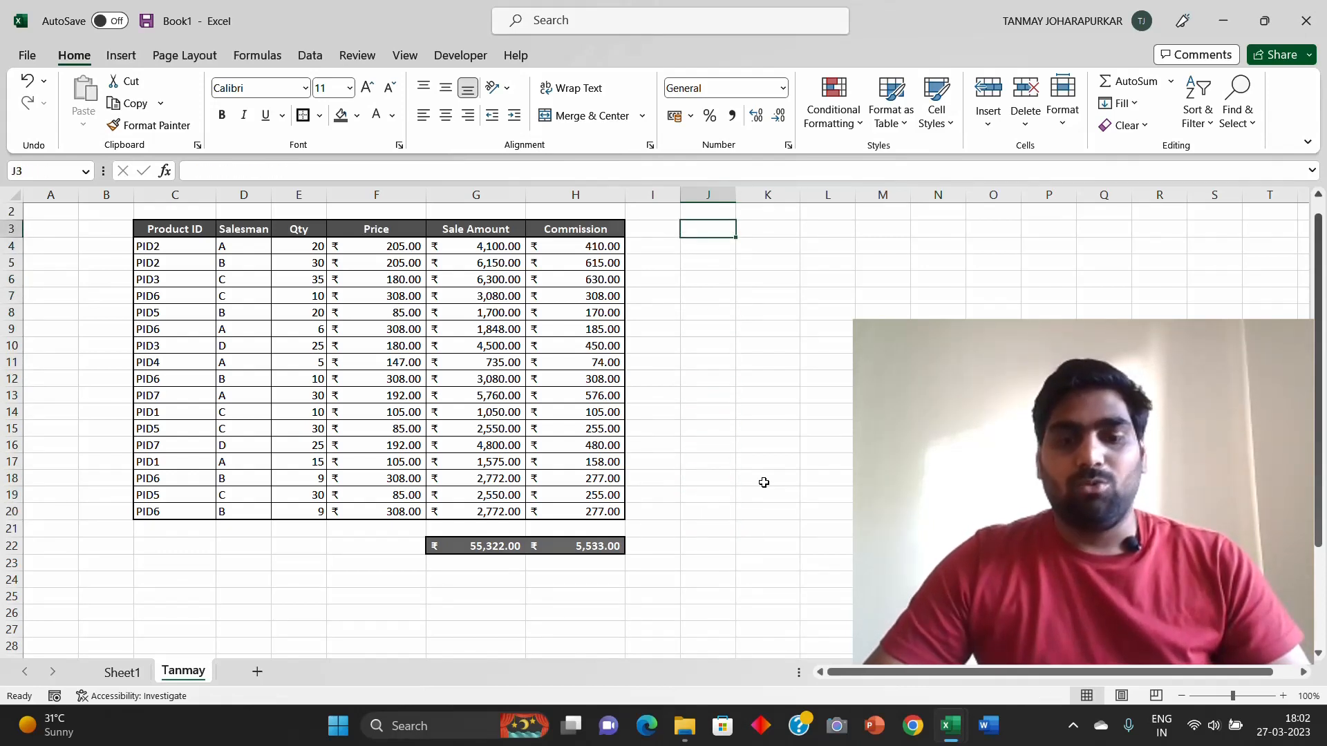
pyautogui.press('Down')
pyautogui.click(703, 228)
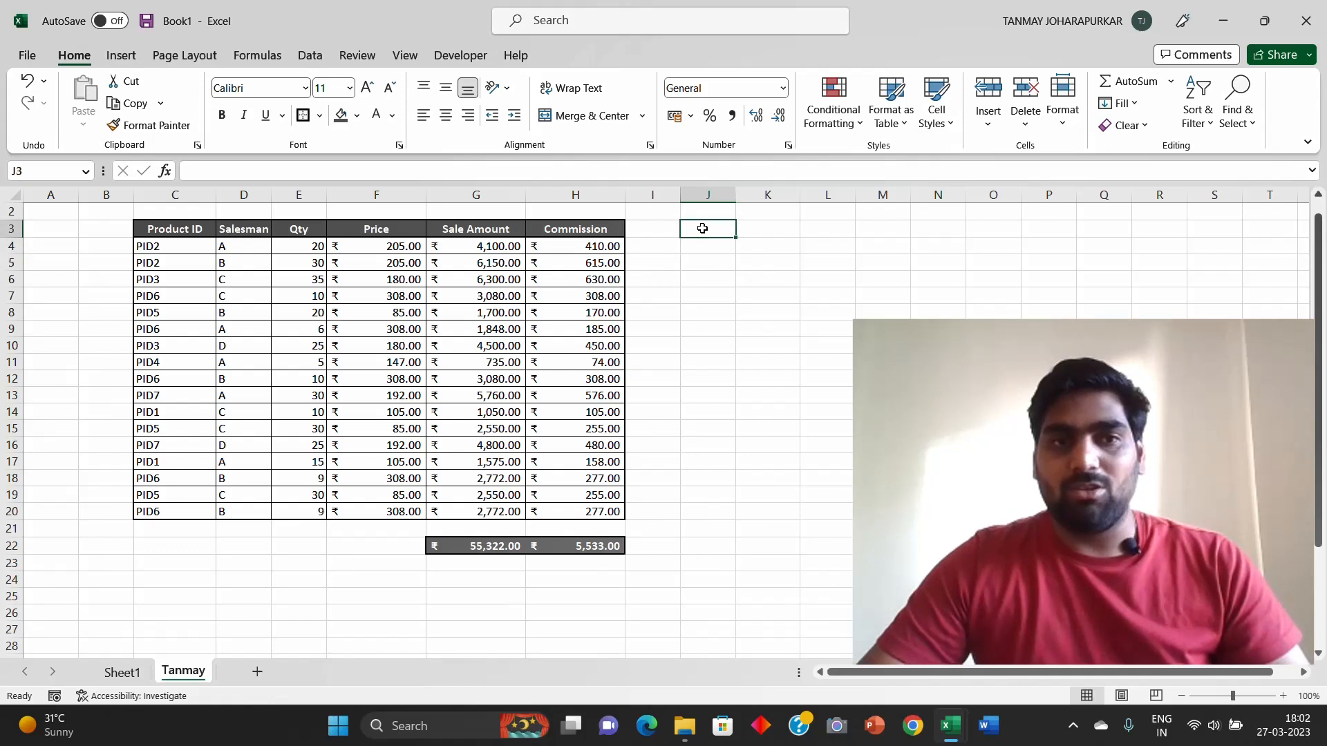
pyautogui.click(705, 256)
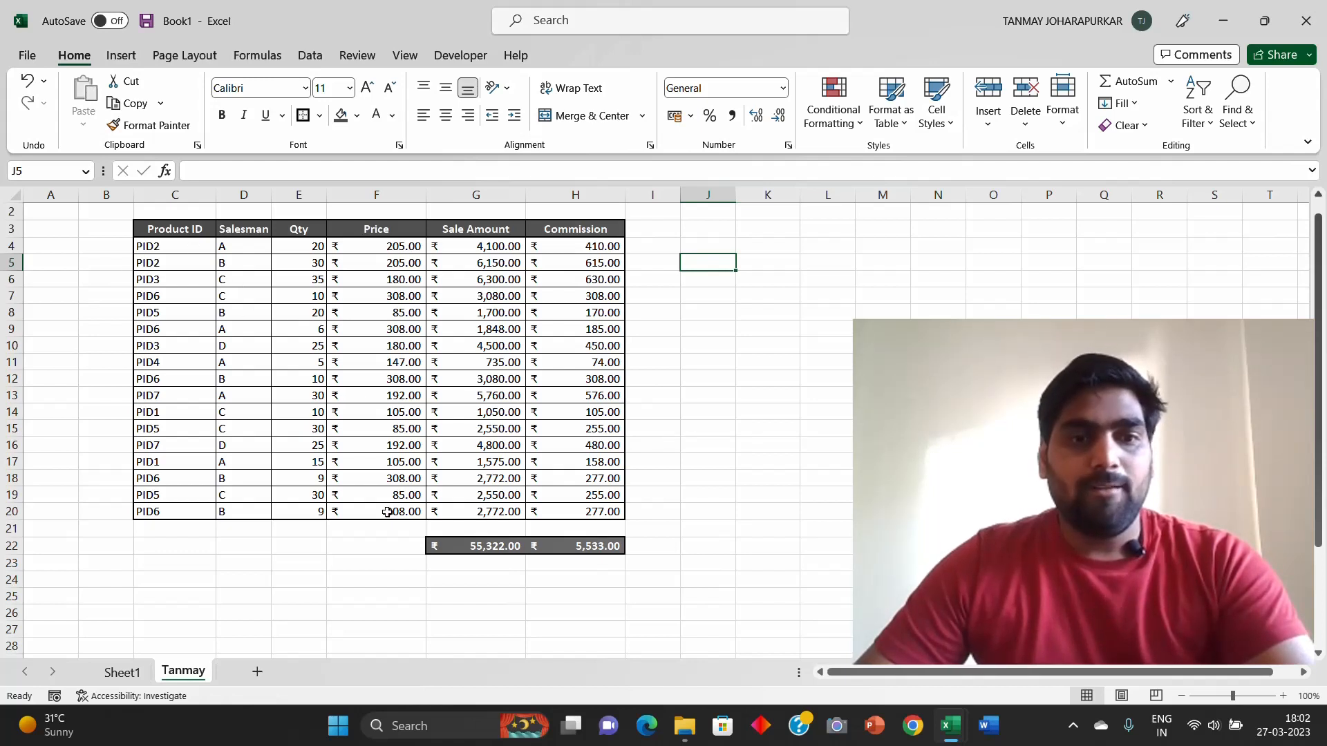
# Step: Centre-align the Qty values in E4:E20
pyautogui.moveTo(309, 244); pyautogui.dragTo(311, 511)
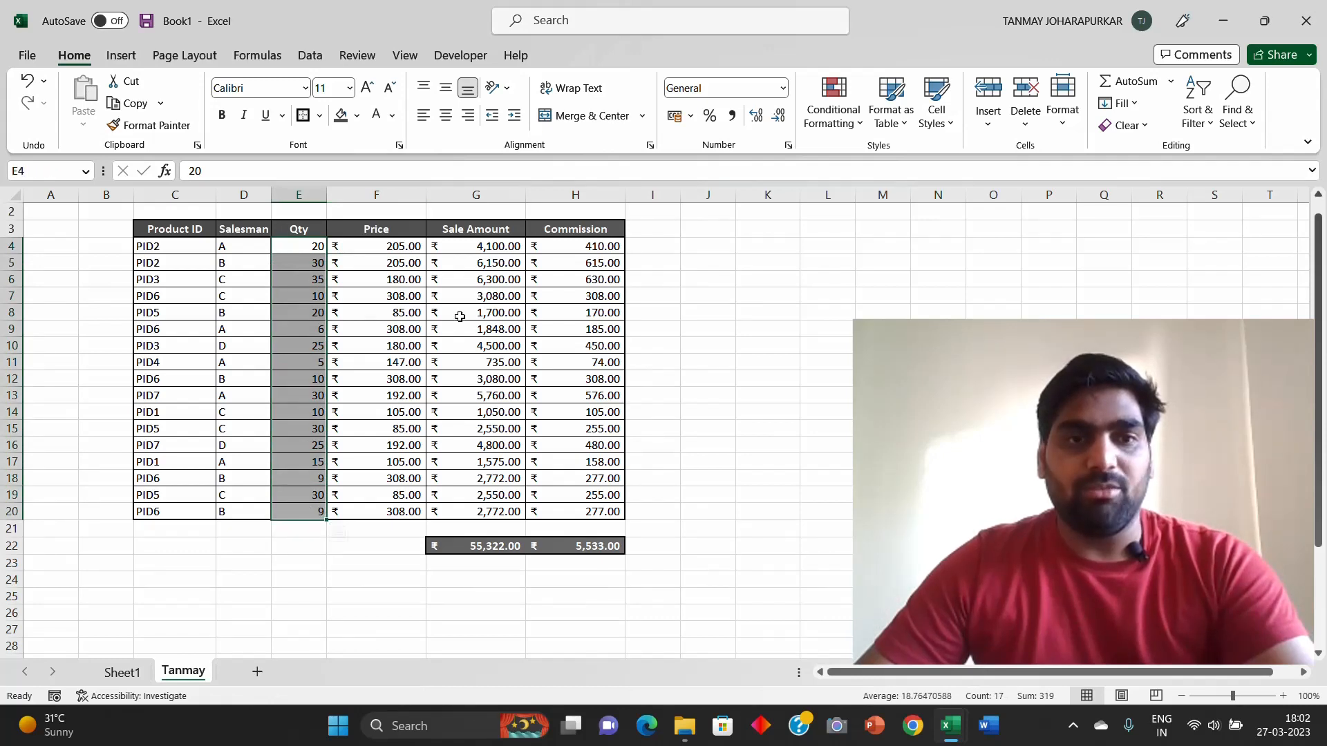
pyautogui.press('alt')
pyautogui.press('h')
pyautogui.press('a')
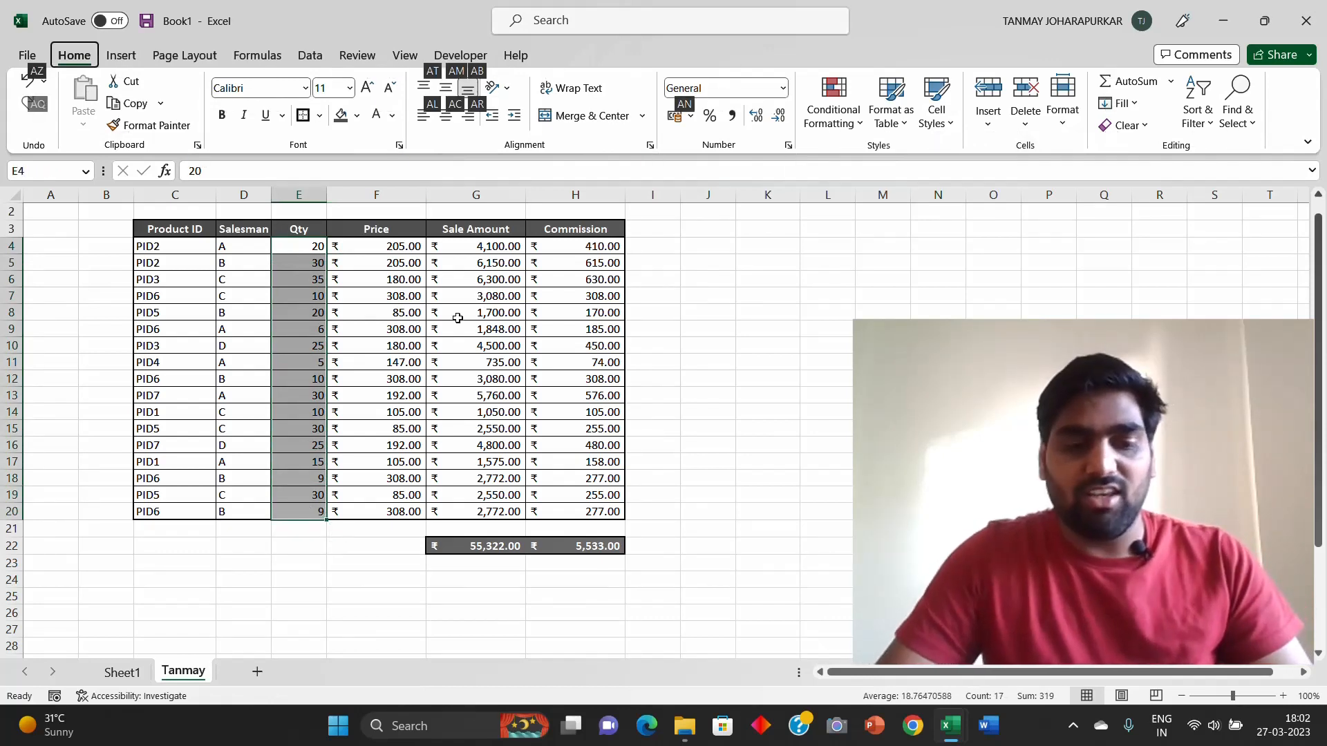
pyautogui.press('c')
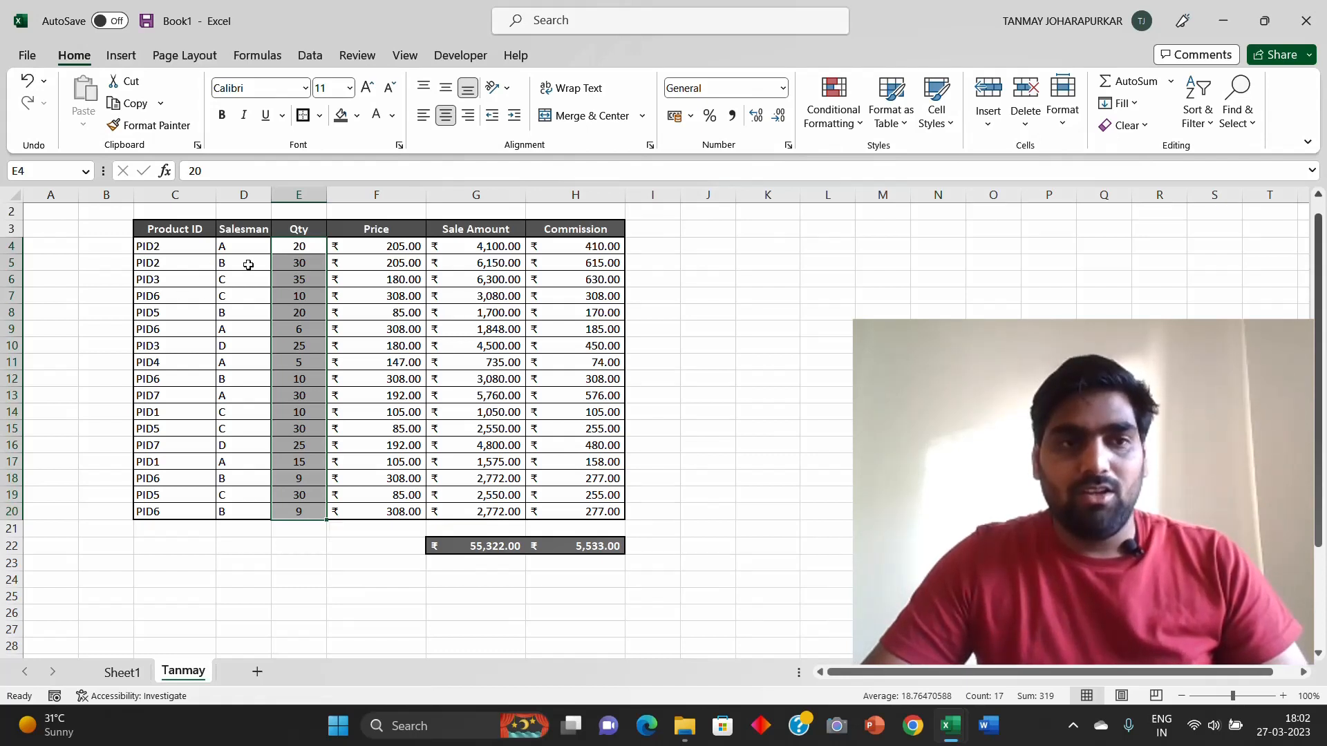
# Step: Centre-align the Salesman values in D4:D20
pyautogui.moveTo(243, 246); pyautogui.dragTo(234, 513)
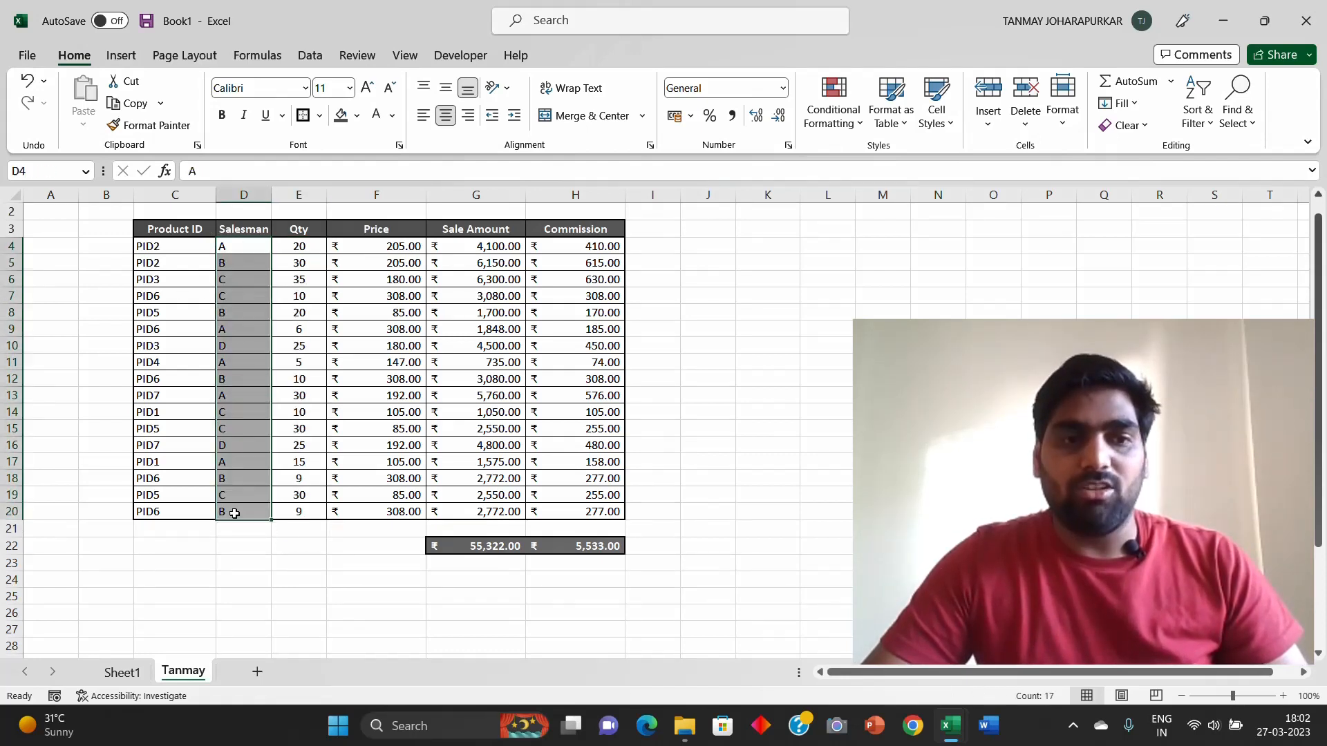
pyautogui.press('alt')
pyautogui.press('h')
pyautogui.press('a')
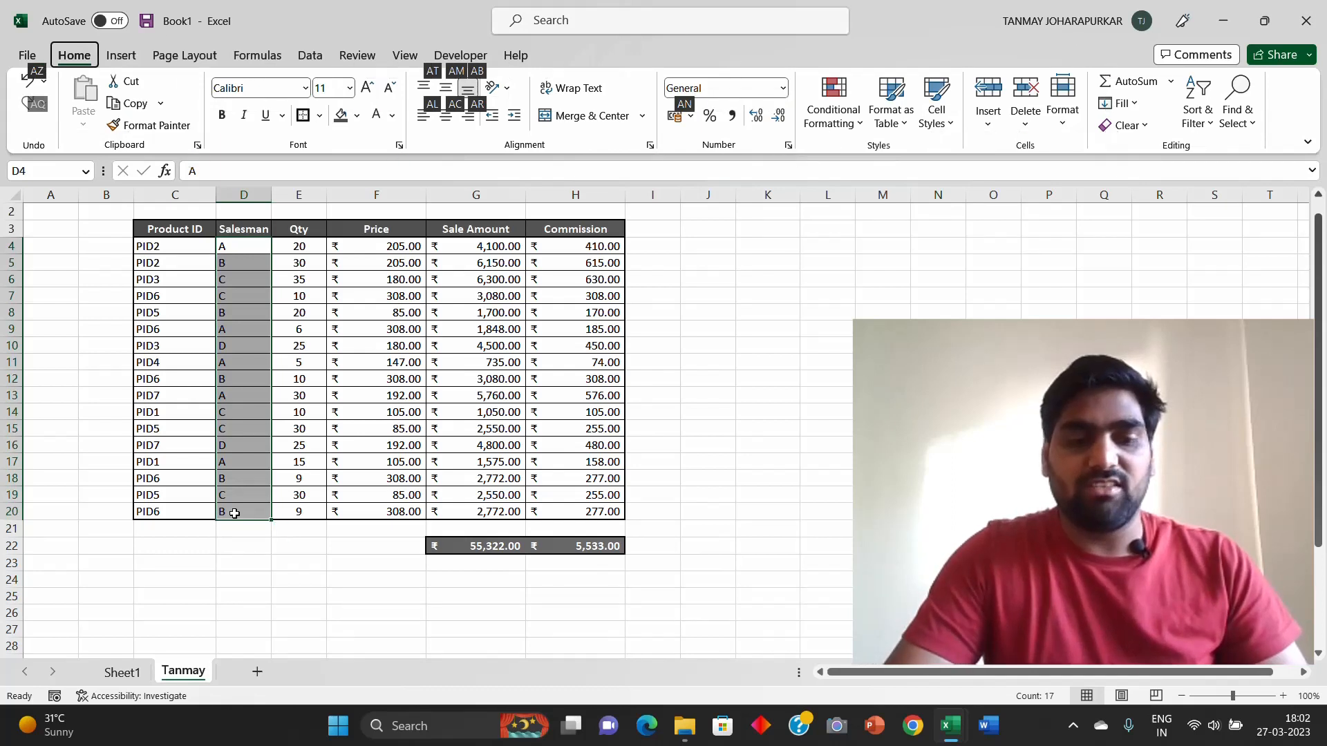
pyautogui.press('c')
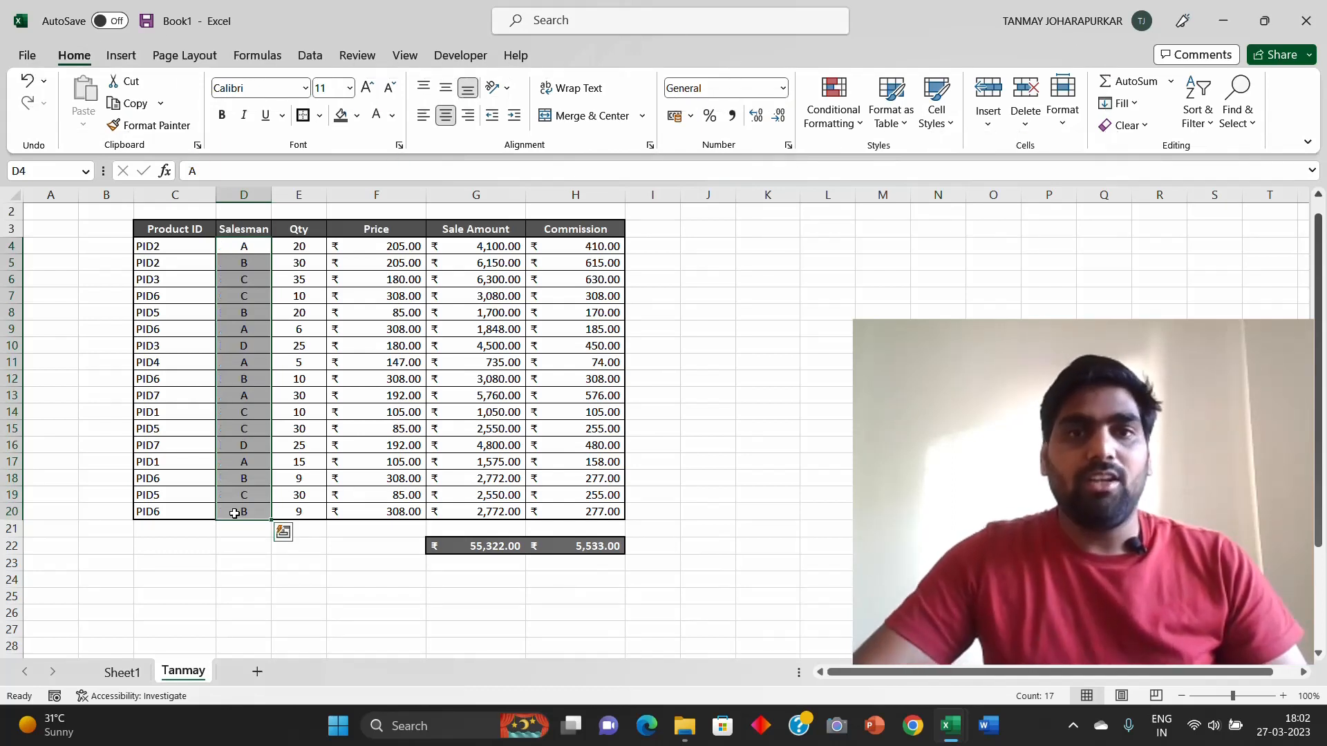
# Step: Enter the date 22/08/2022 in J4 and check which number format the cell has
pyautogui.click(698, 243)
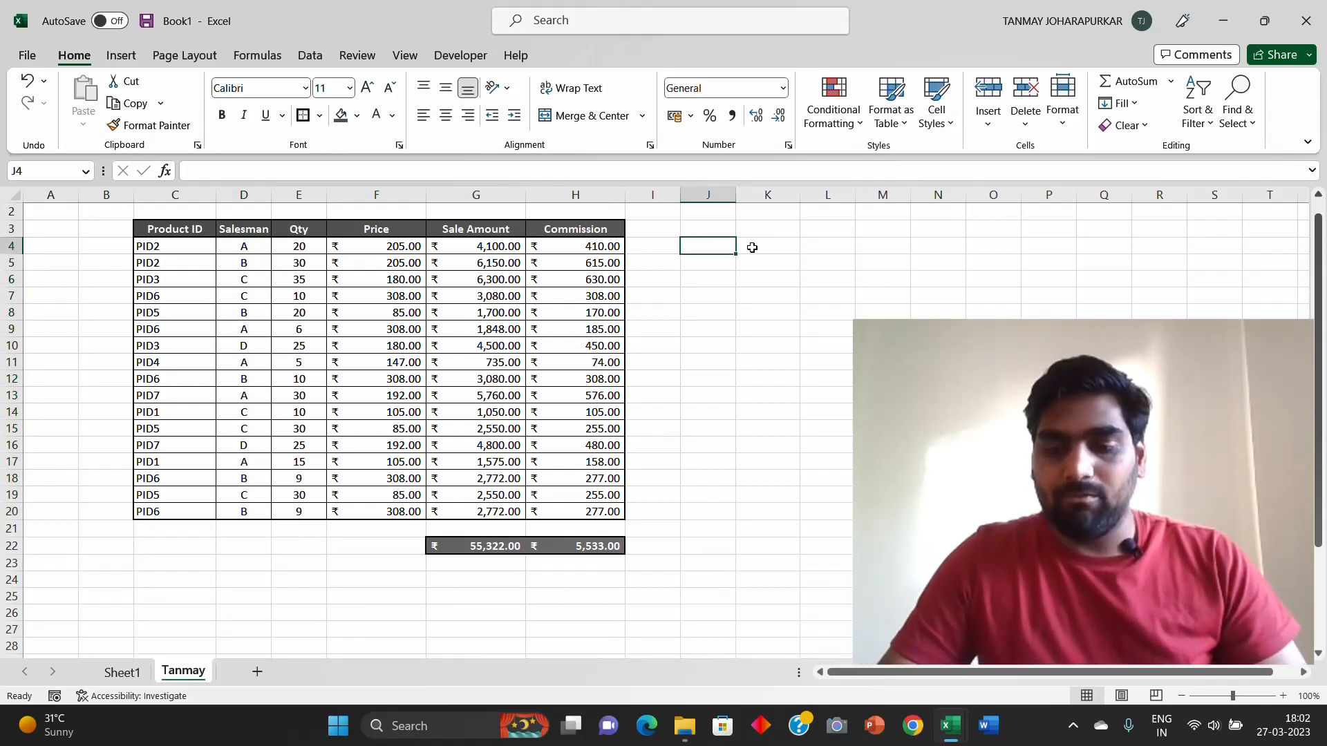
pyautogui.write('22/08/2022')
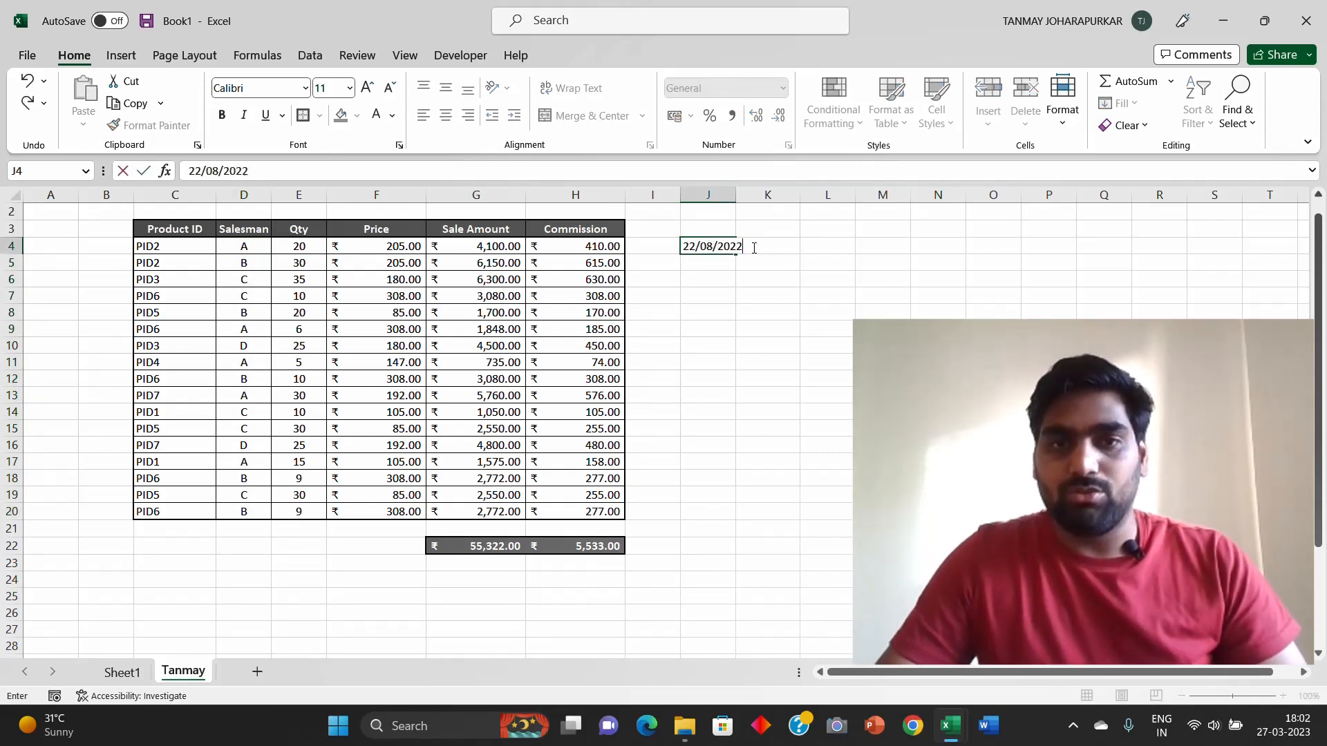
pyautogui.click(753, 247)
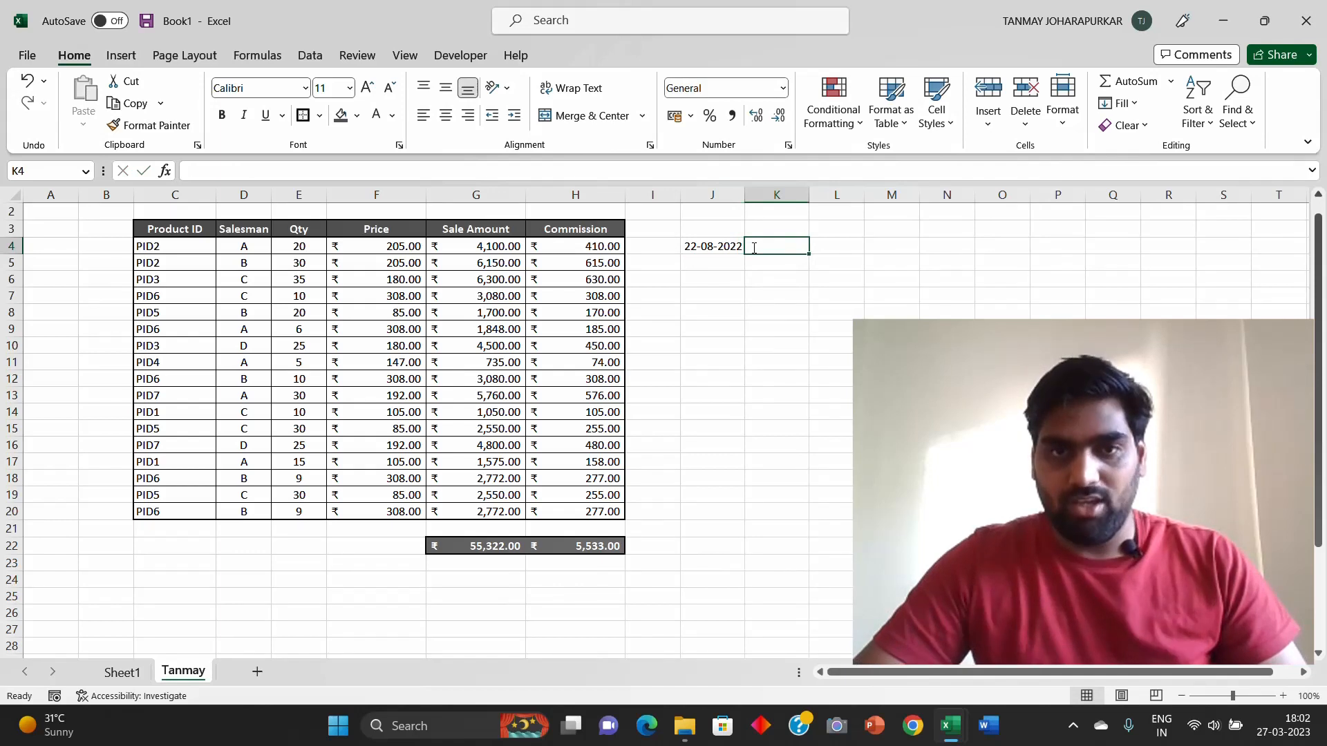
pyautogui.click(713, 252)
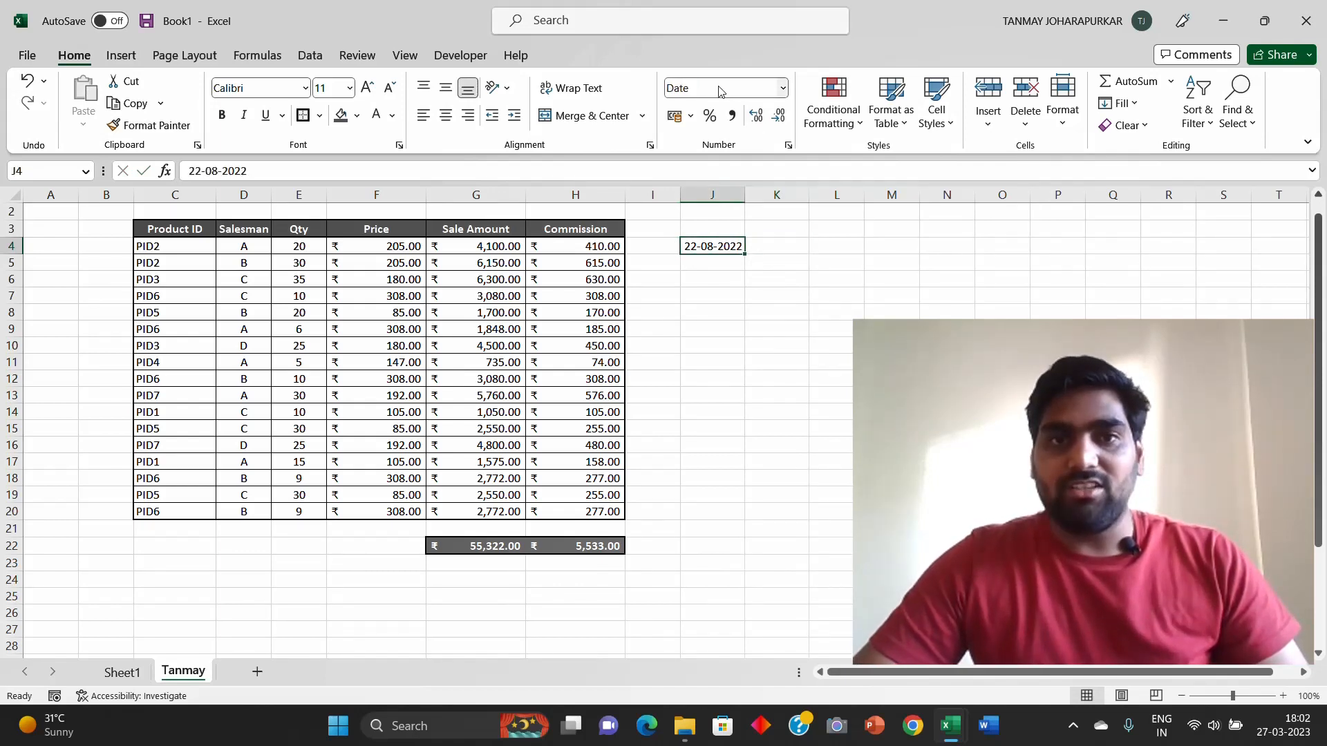
pyautogui.click(786, 91)
pyautogui.click(786, 92)
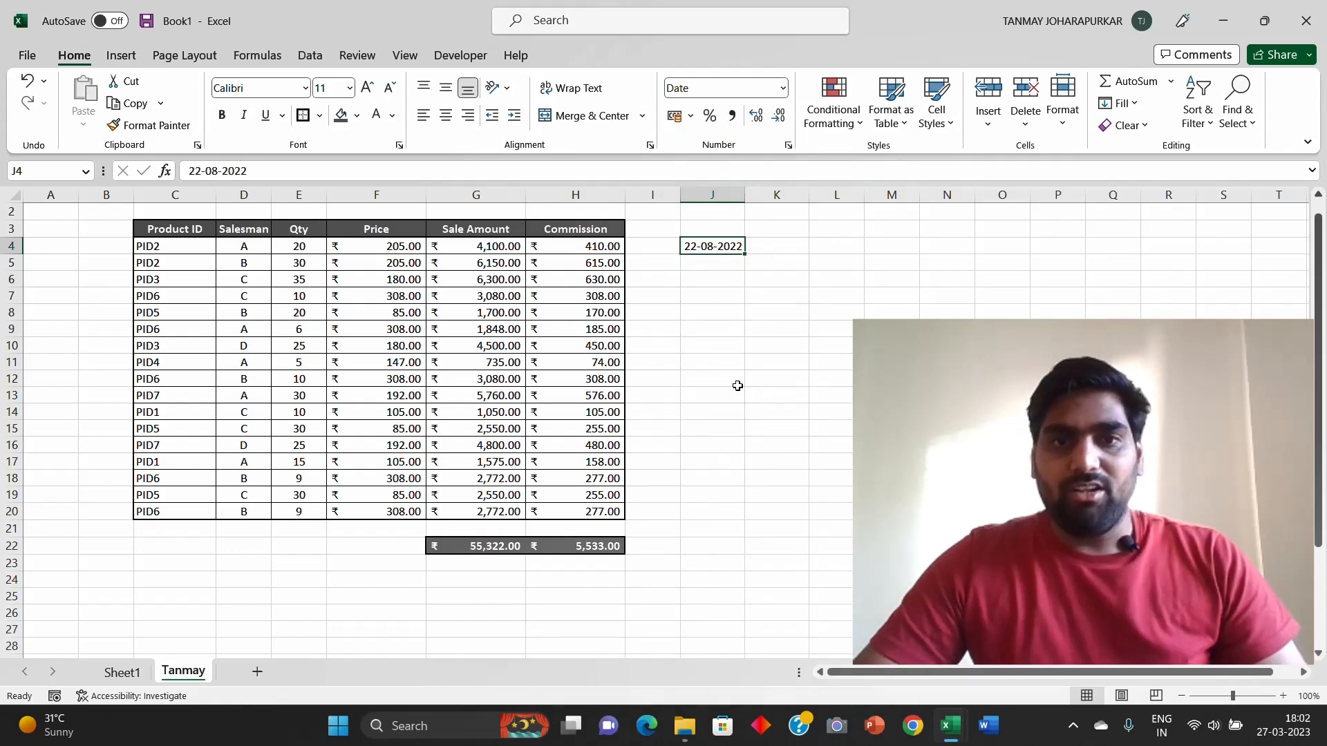
# Step: Enter 91515 in L4 and apply the comma style to it
pyautogui.click(810, 250)
pyautogui.write('91515')
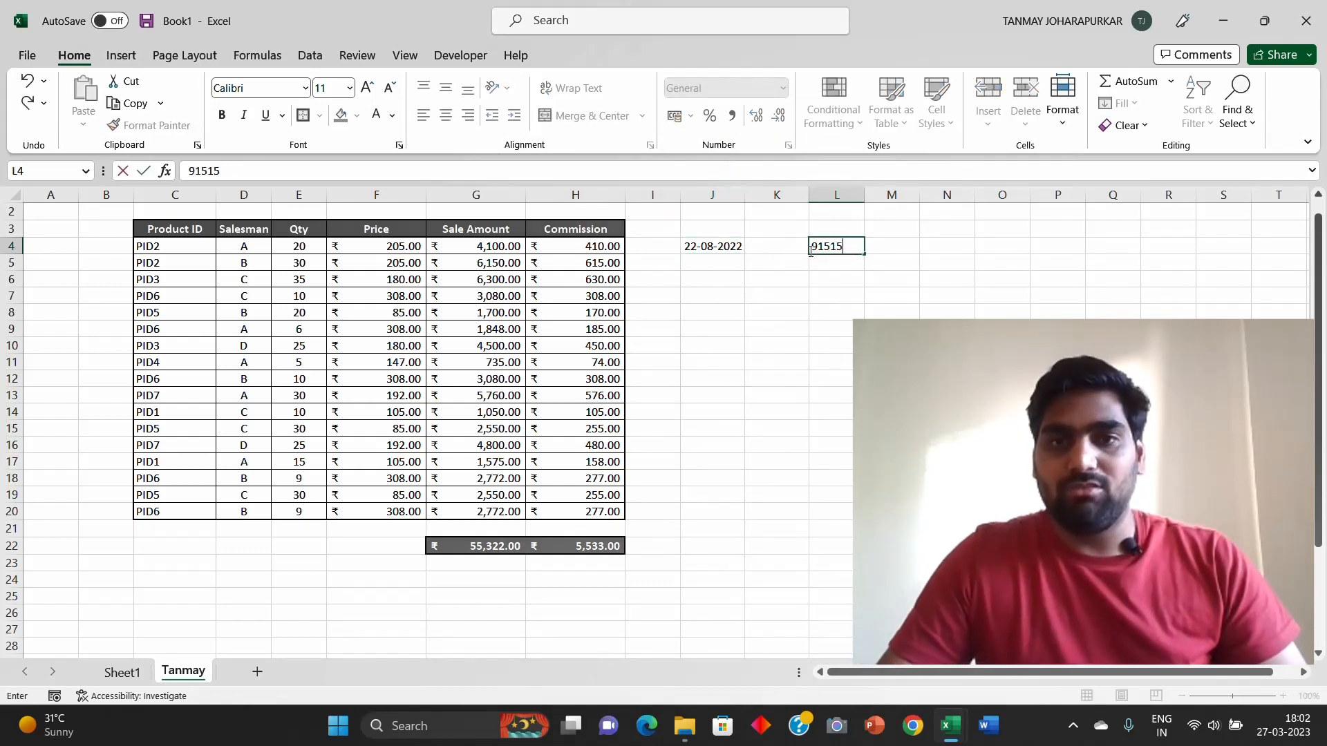
pyautogui.press('Tab')
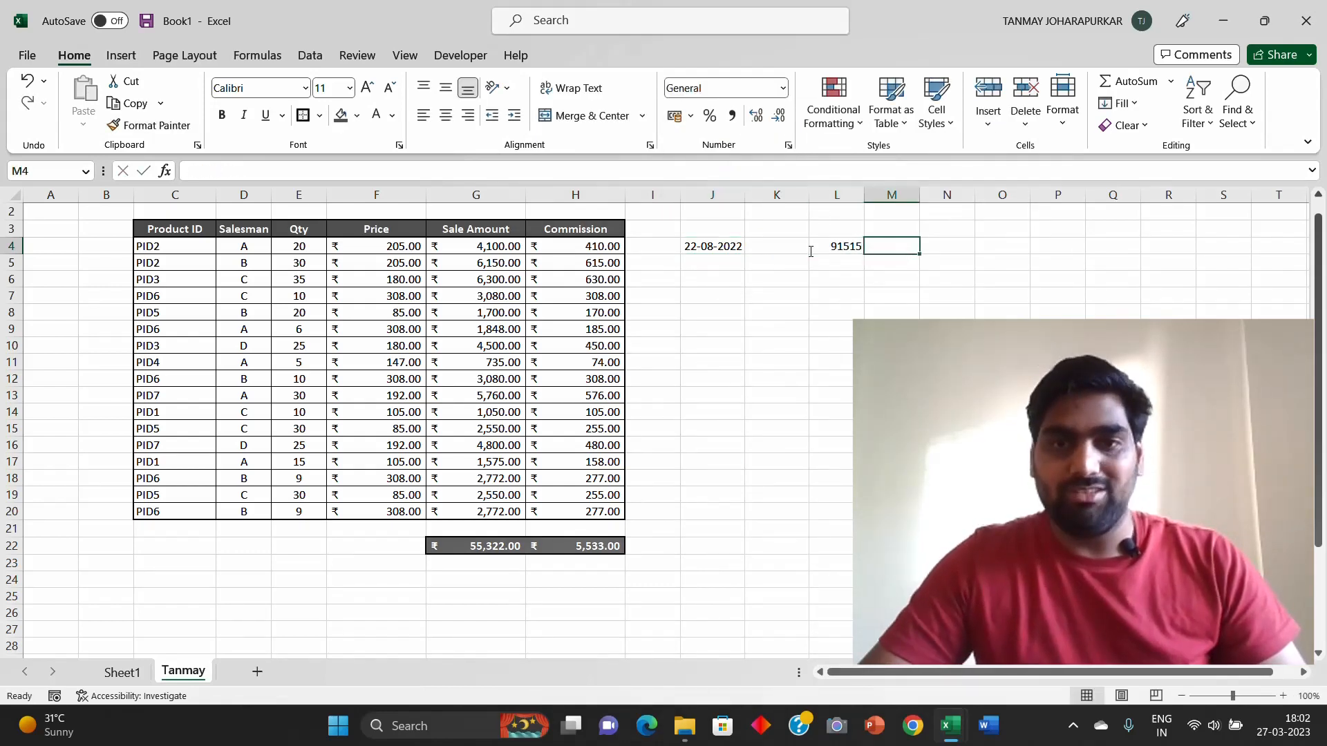
pyautogui.click(841, 247)
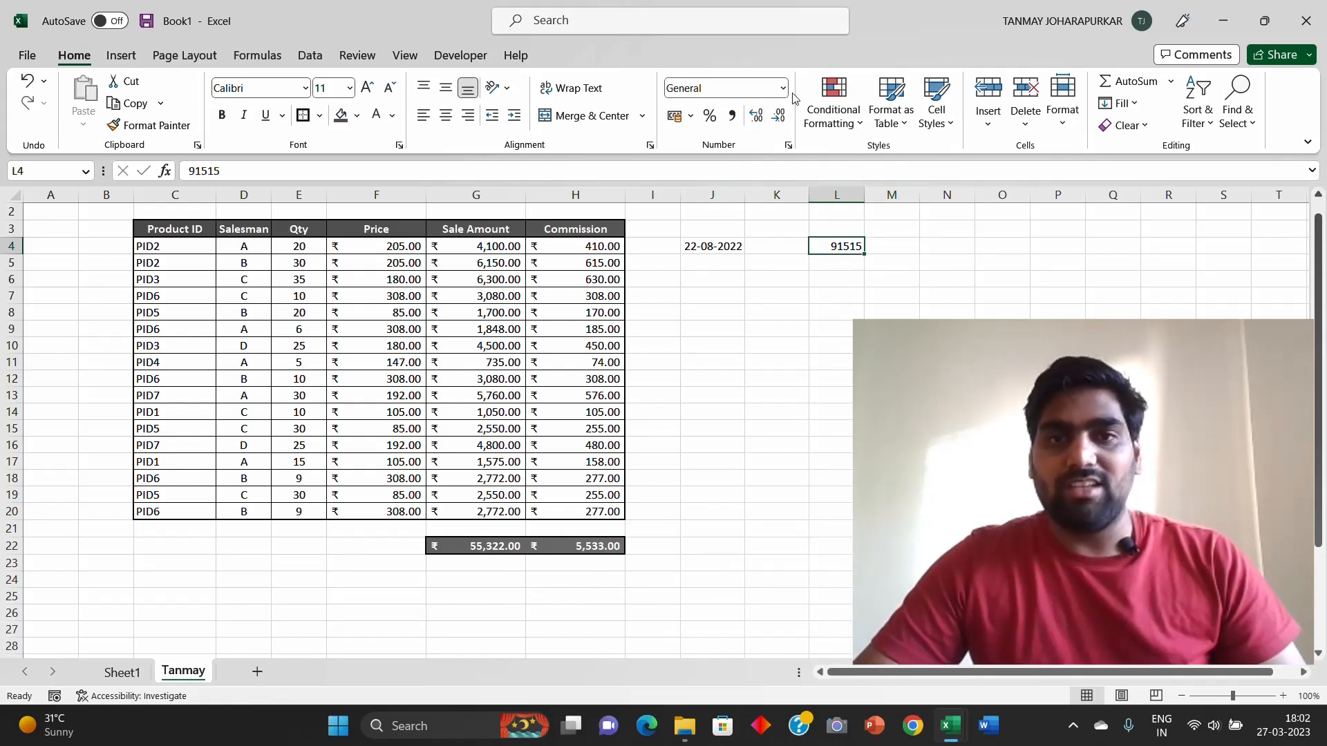
pyautogui.click(734, 118)
pyautogui.click(837, 345)
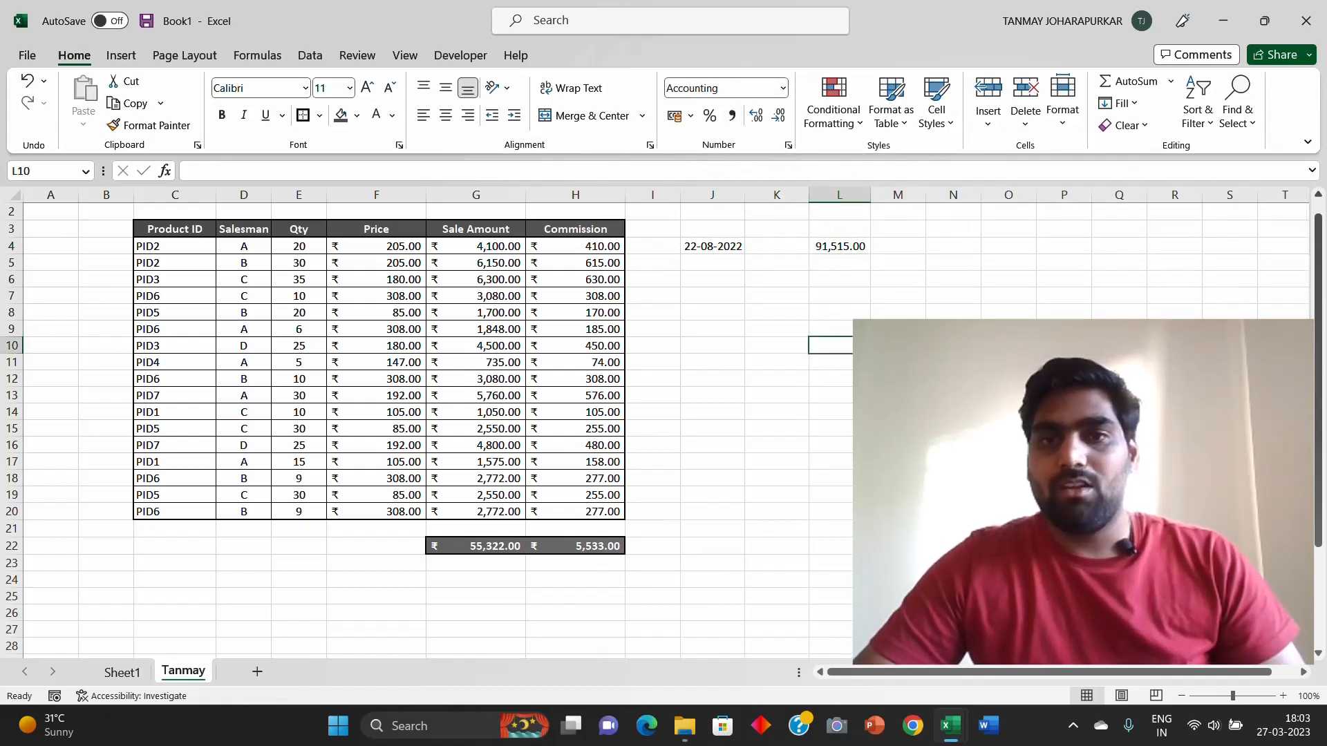
# Step: Delete the sample entries from columns J to L
pyautogui.moveTo(863, 181); pyautogui.dragTo(712, 195)
pyautogui.press('Delete')
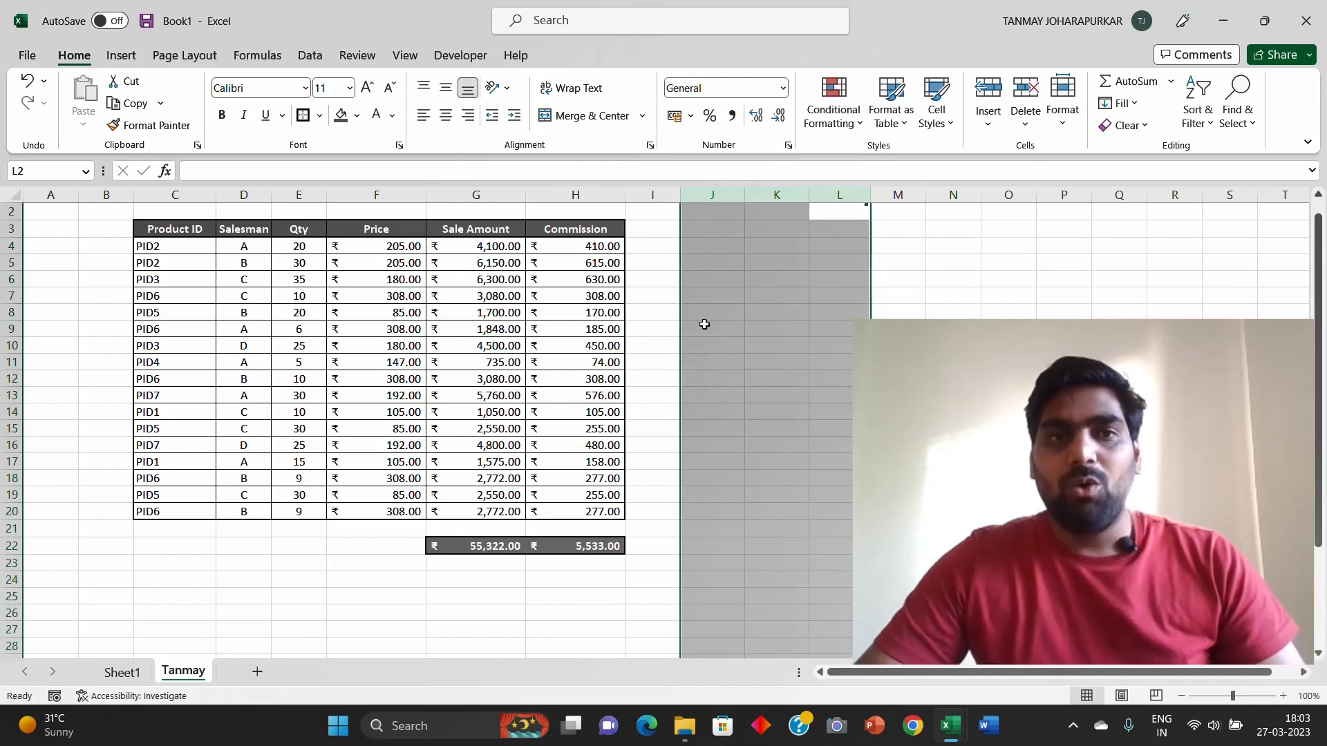
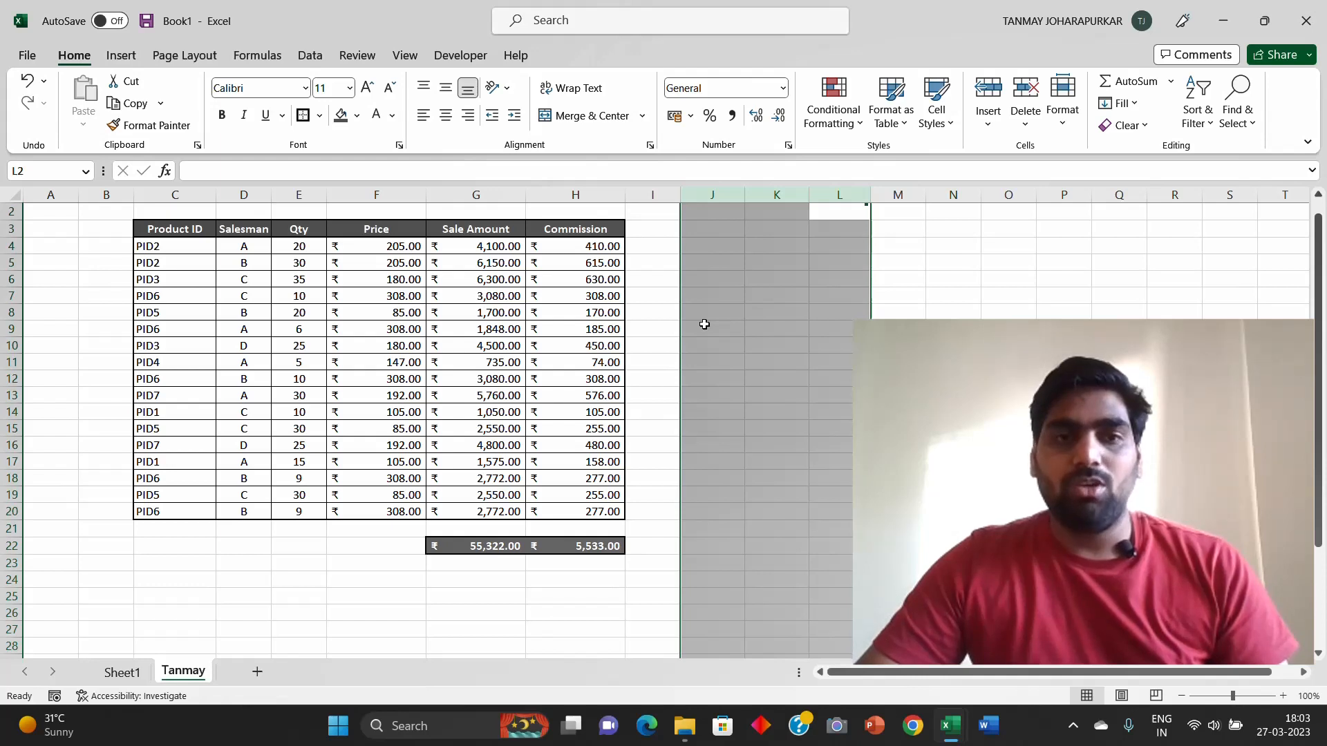
# Step: Turn on filtering for the sales table C3:H20, using row 3 as its headers
pyautogui.moveTo(165, 234); pyautogui.dragTo(560, 236)
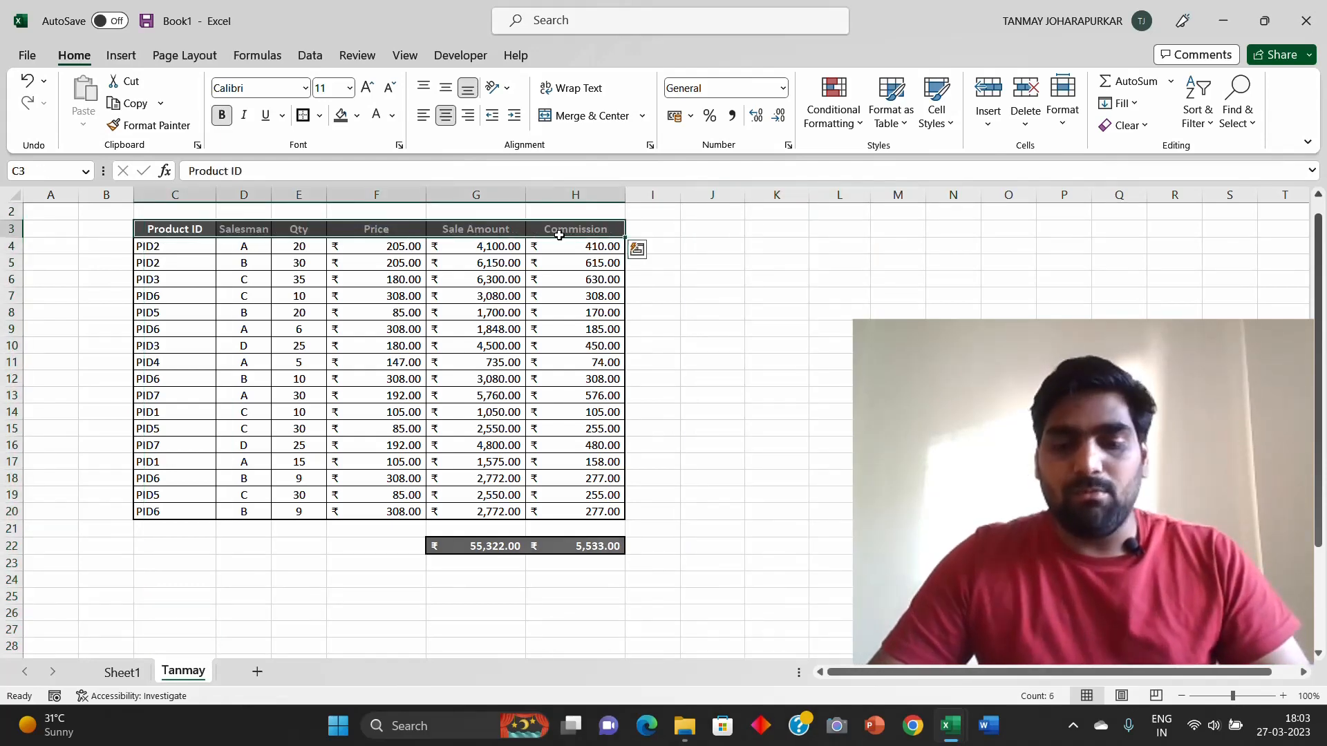
pyautogui.hotkey('shift', 'Down')
pyautogui.hotkey('shift', 'Down')
pyautogui.hotkey('shift', 'Down')
pyautogui.hotkey('shift', 'Down')
pyautogui.hotkey('shift', 'Down')
pyautogui.hotkey('shift', 'Down')
pyautogui.hotkey('shift', 'Down')
pyautogui.hotkey('shift', 'Down')
pyautogui.hotkey('shift', 'Down')
pyautogui.hotkey('shift', 'Down')
pyautogui.hotkey('shift', 'Down')
pyautogui.hotkey('shift', 'Down')
pyautogui.hotkey('shift', 'Down')
pyautogui.hotkey('shift', 'Down')
pyautogui.hotkey('shift', 'Down')
pyautogui.hotkey('shift', 'Down')
pyautogui.hotkey('shift', 'Down')
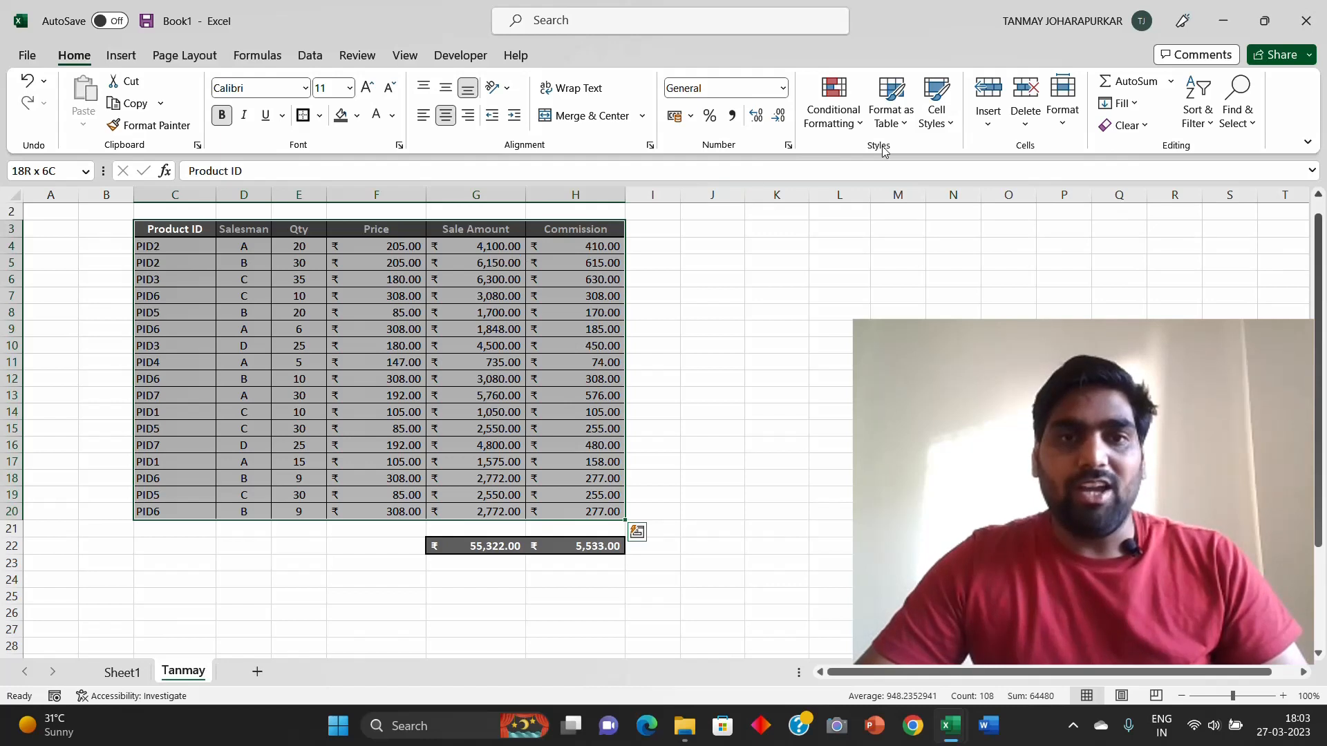
pyautogui.click(1198, 109)
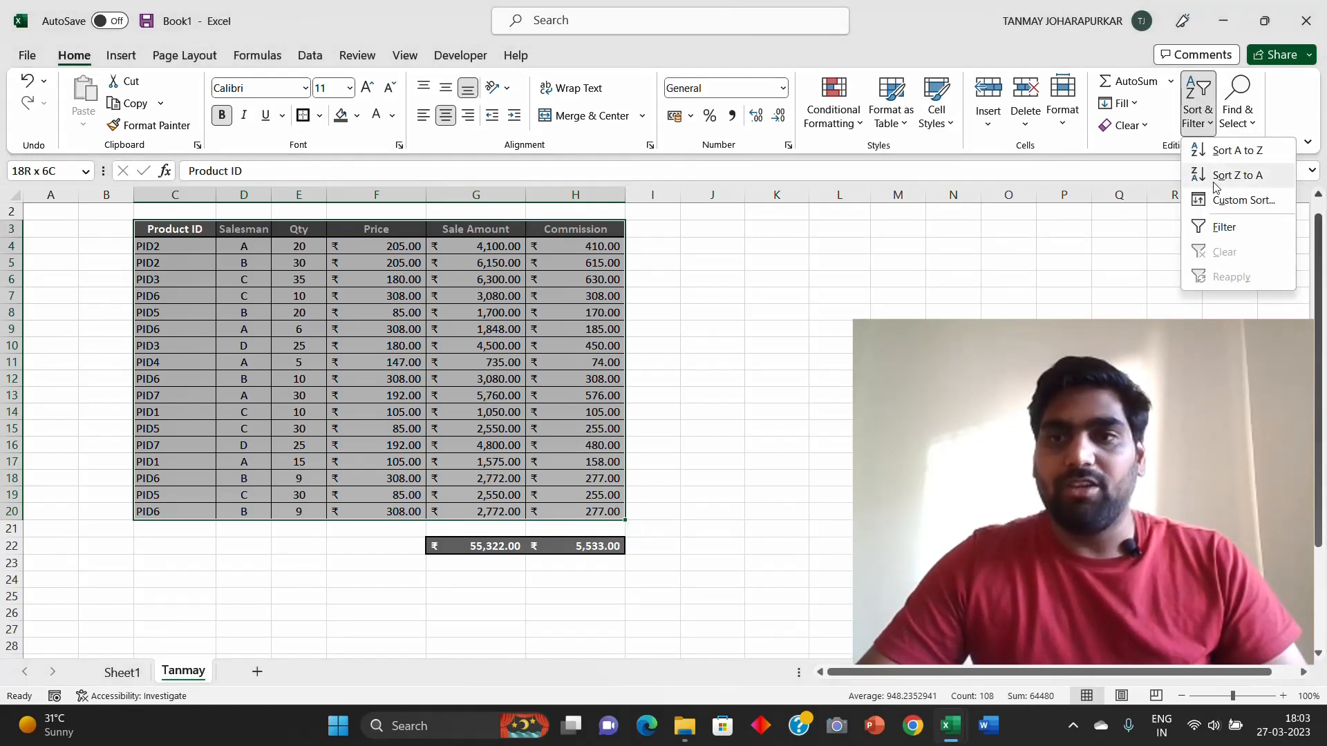
pyautogui.click(1222, 228)
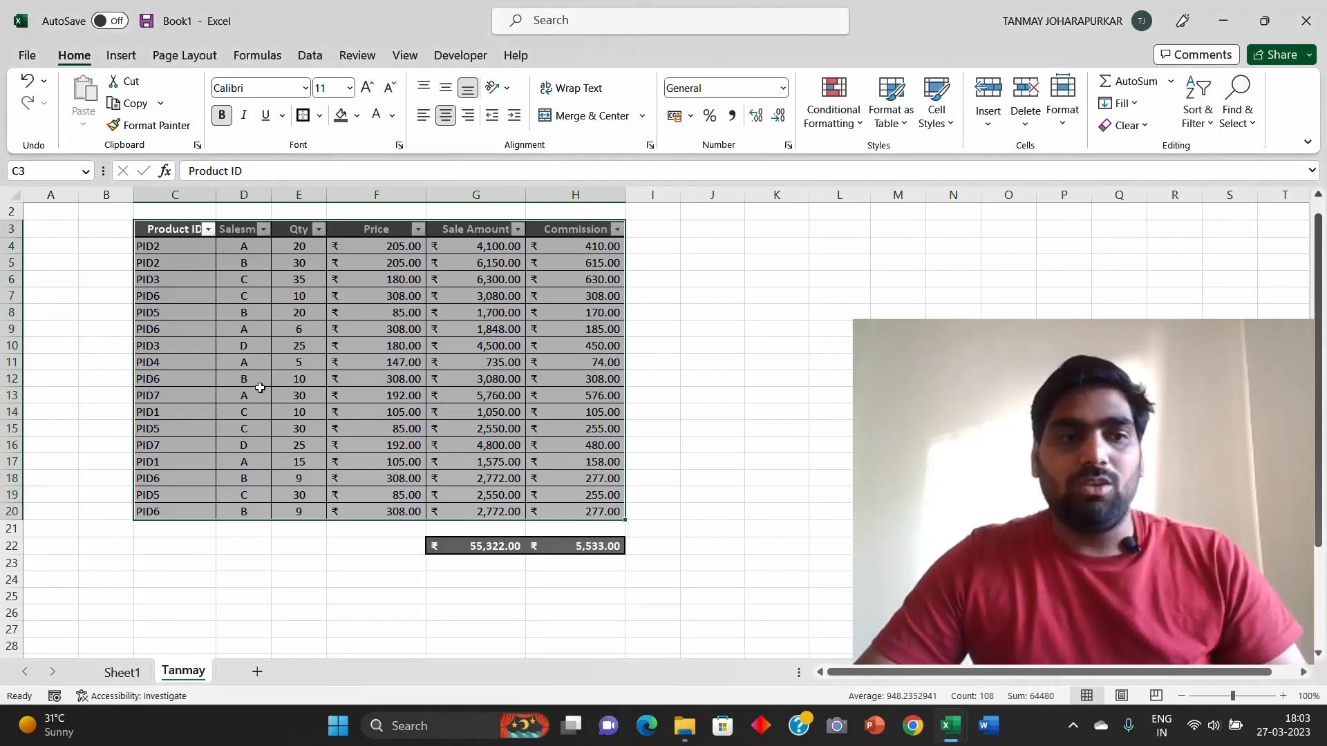
pyautogui.click(259, 388)
pyautogui.moveTo(11, 511); pyautogui.dragTo(7, 256)
pyautogui.click(318, 358)
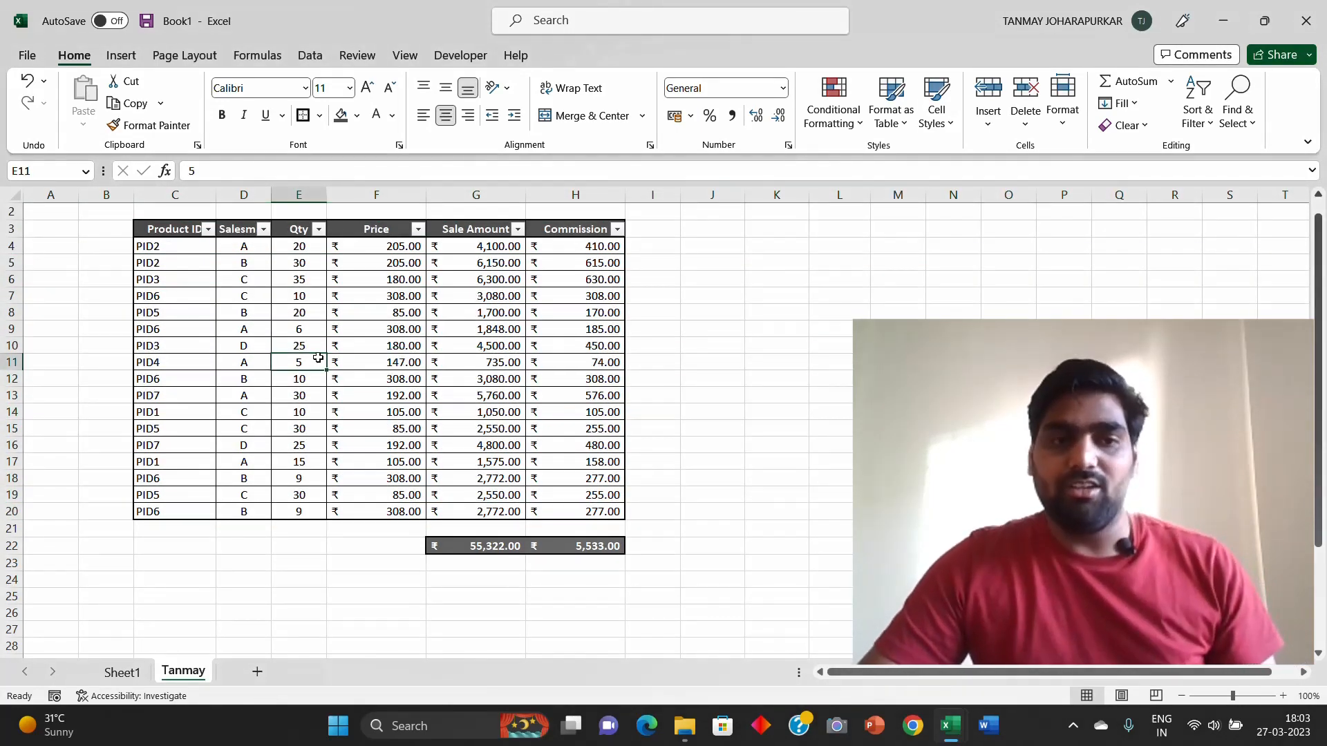
# Step: Filter the Product ID column to show only PID2
pyautogui.click(208, 230)
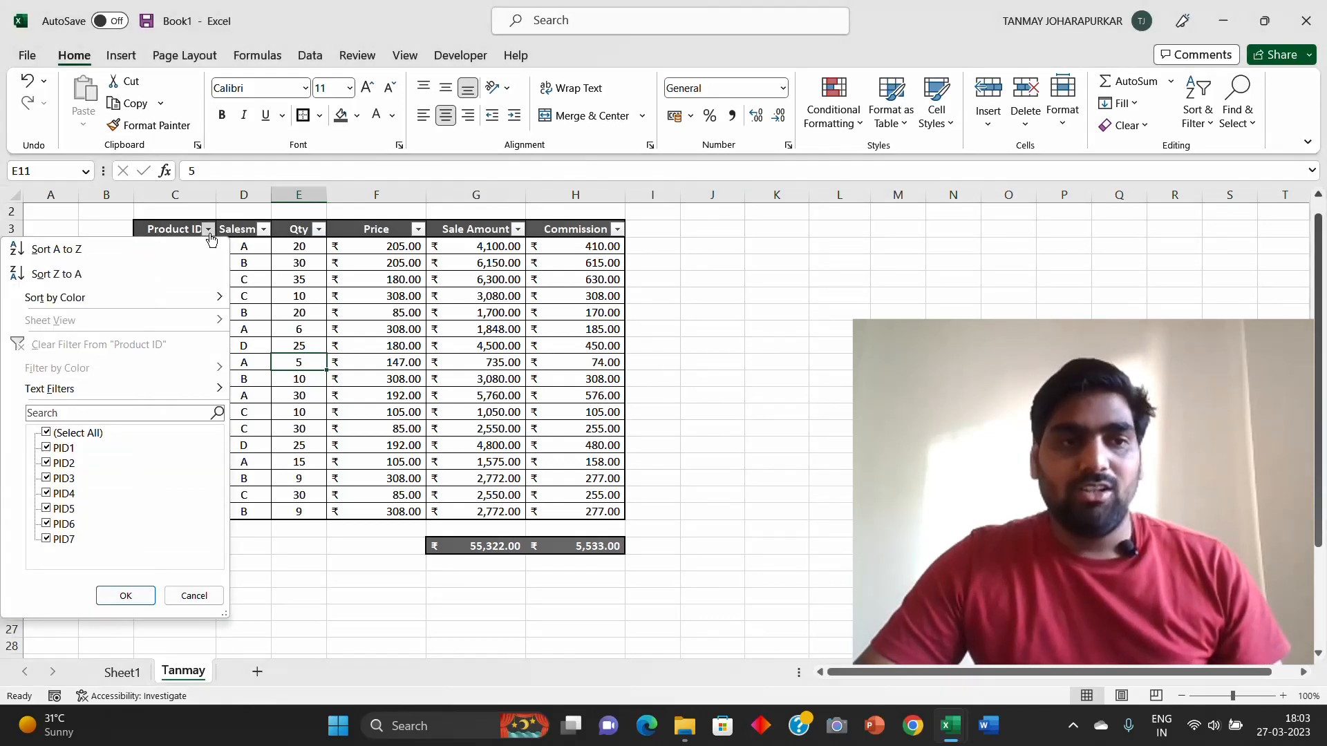
pyautogui.click(69, 434)
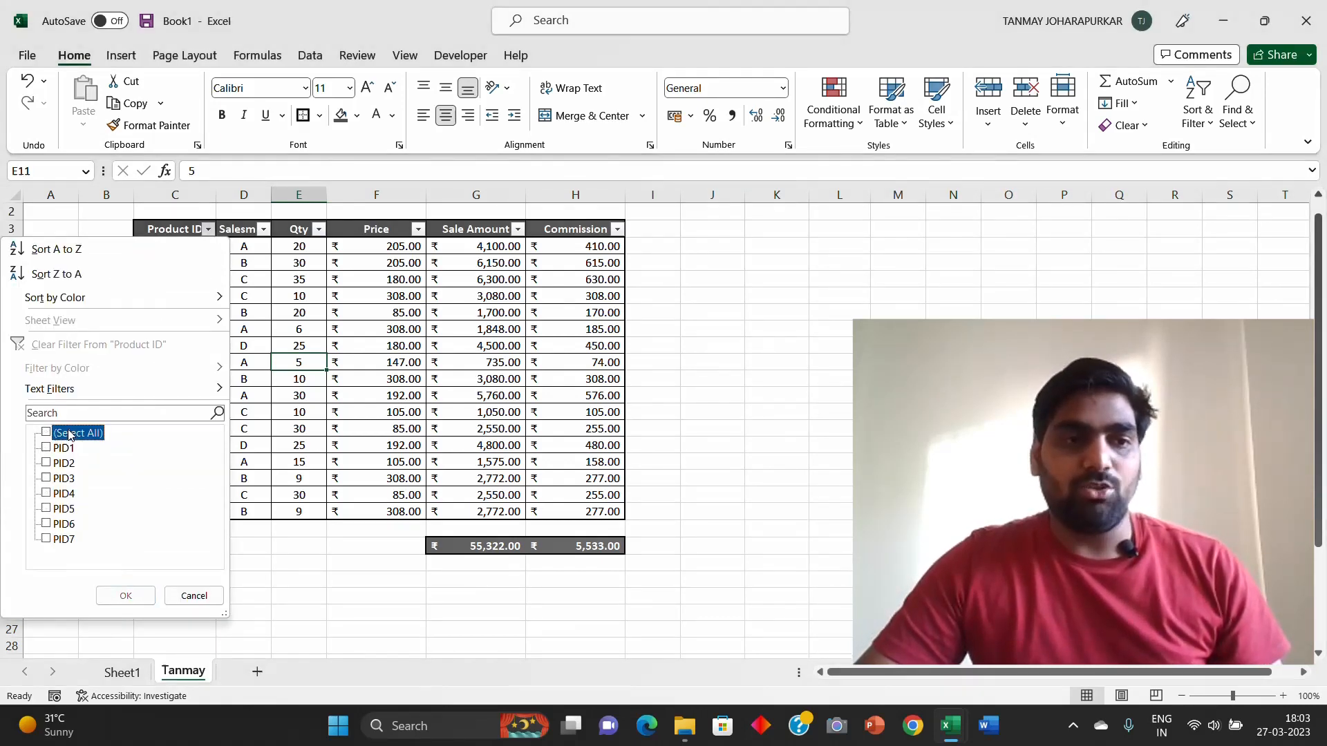
pyautogui.click(57, 465)
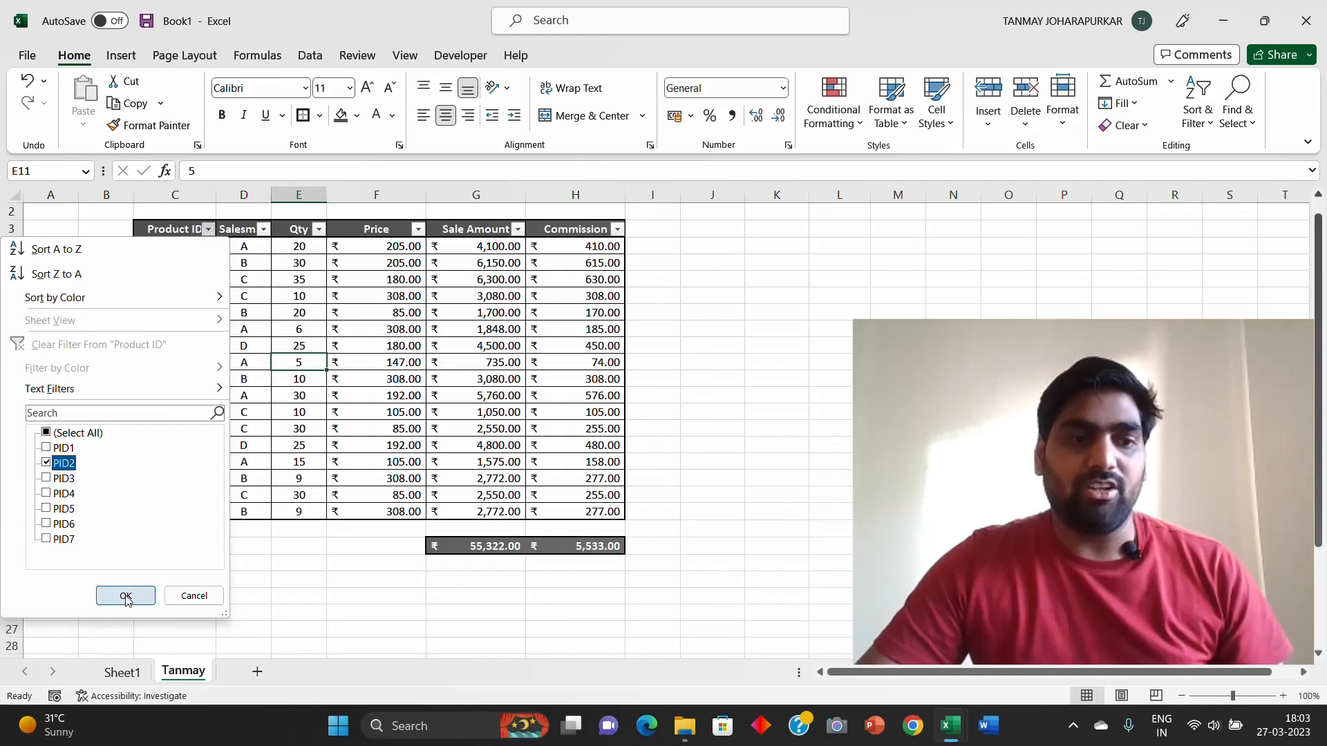
pyautogui.click(125, 597)
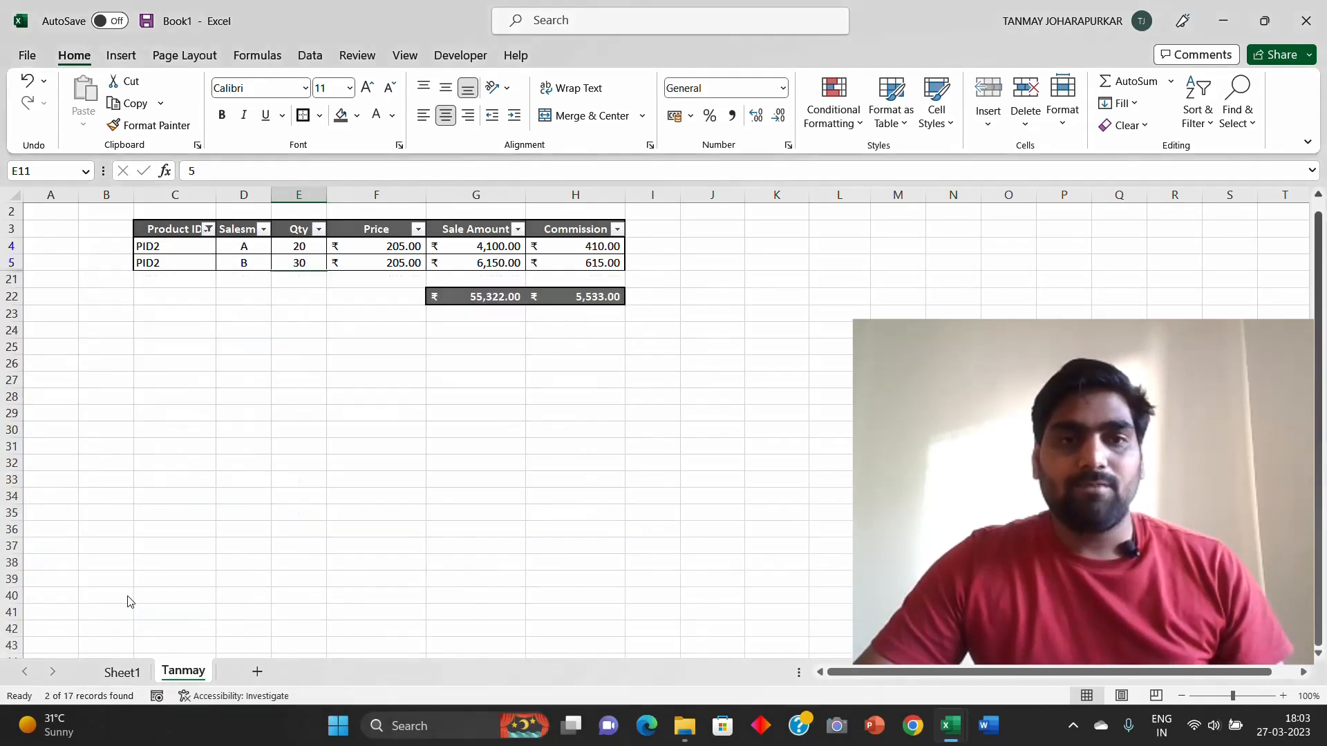
pyautogui.click(603, 249)
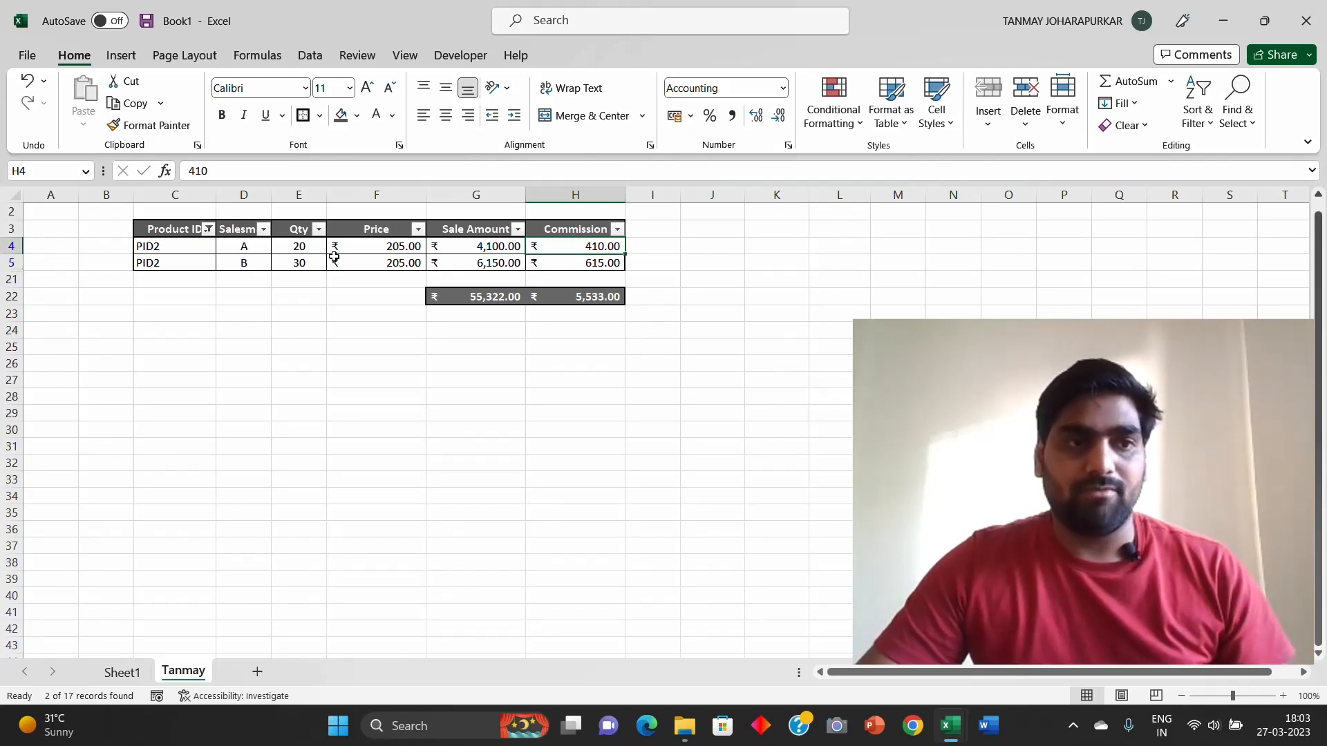
# Step: Change the Product ID filter to show only PID4
pyautogui.click(208, 229)
pyautogui.click(60, 463)
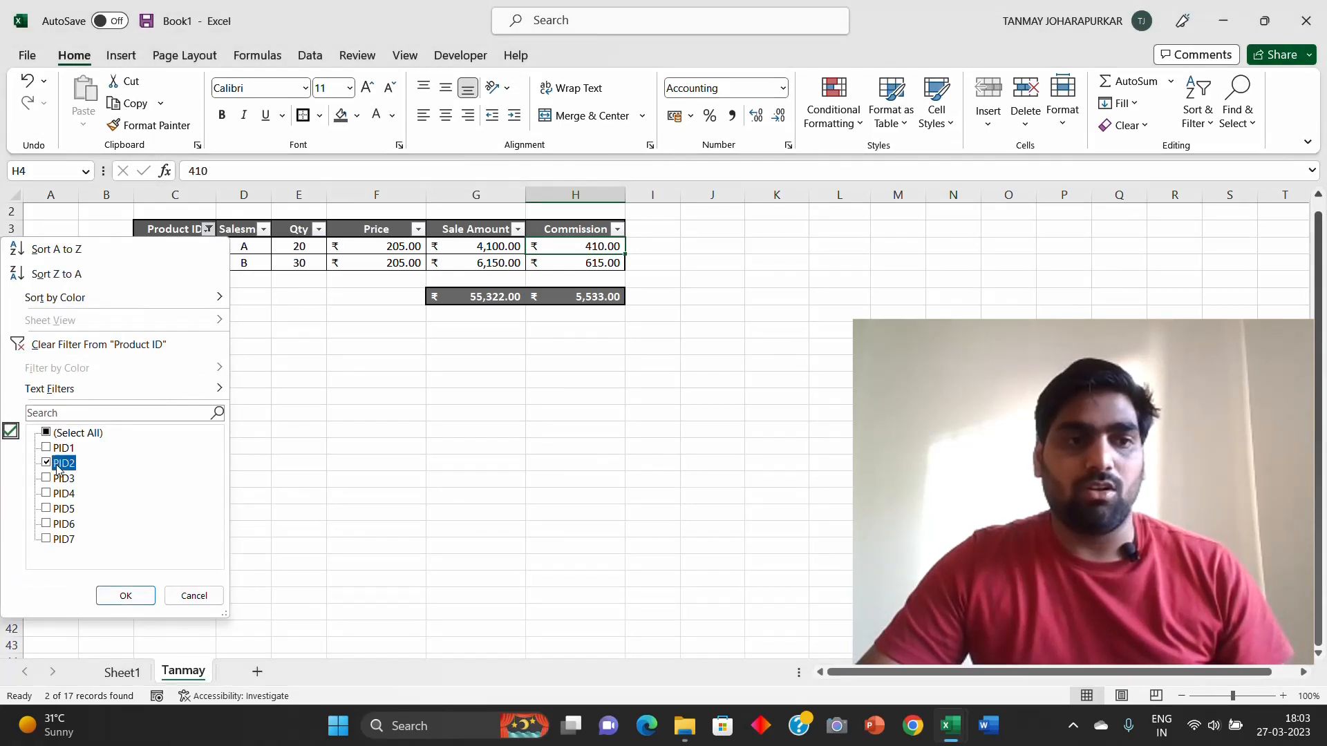
pyautogui.click(62, 494)
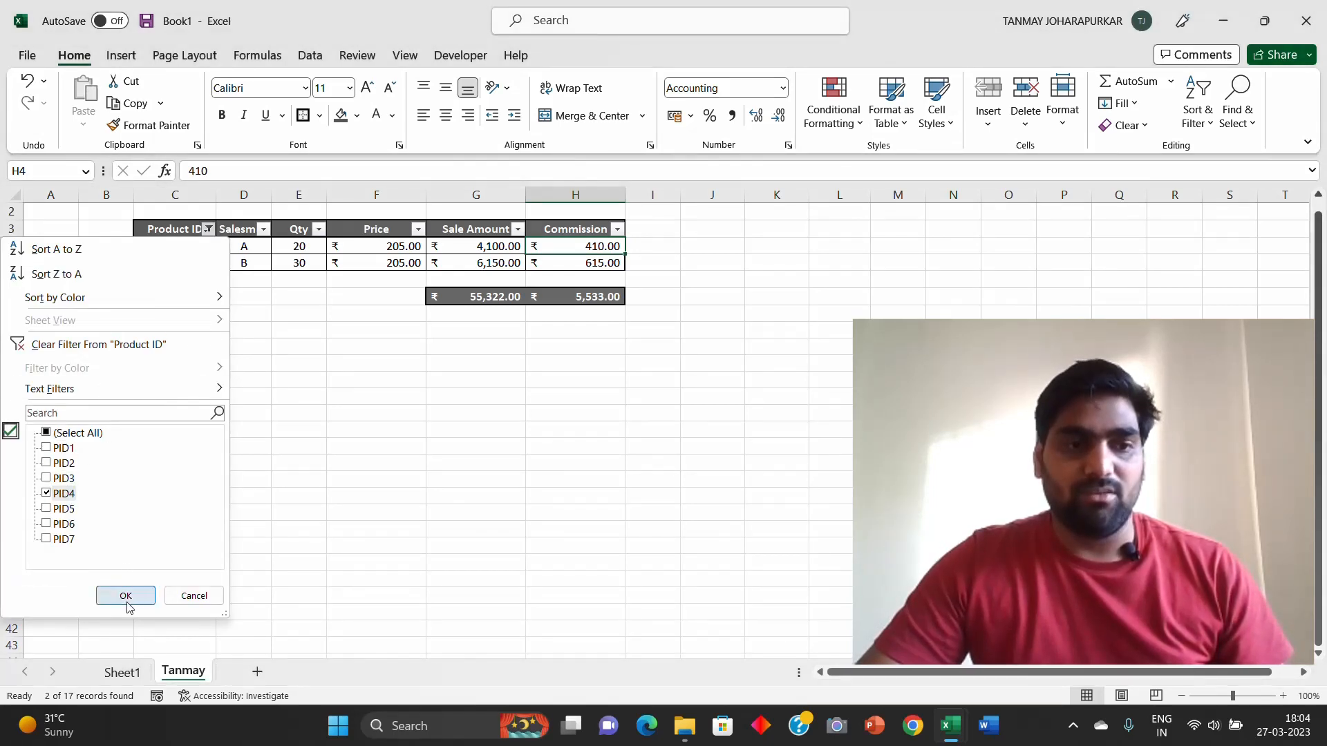
pyautogui.click(125, 596)
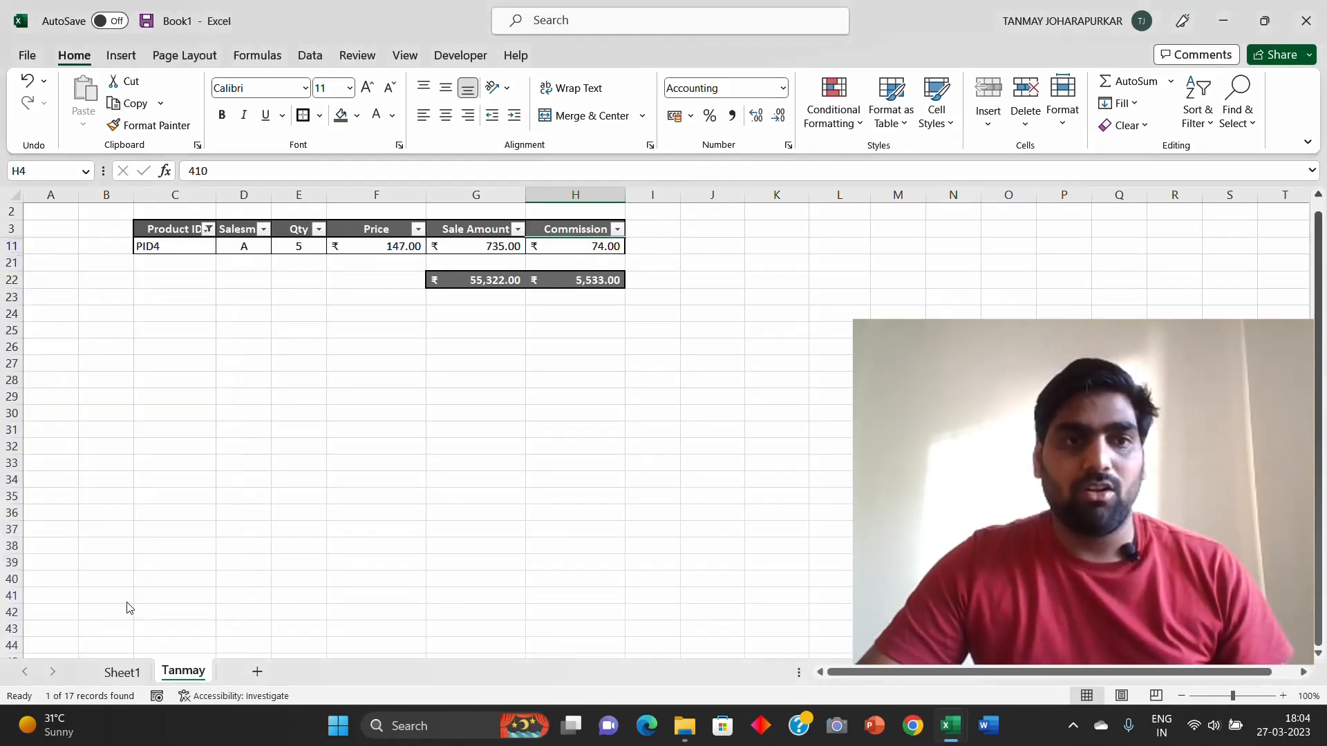
pyautogui.click(175, 247)
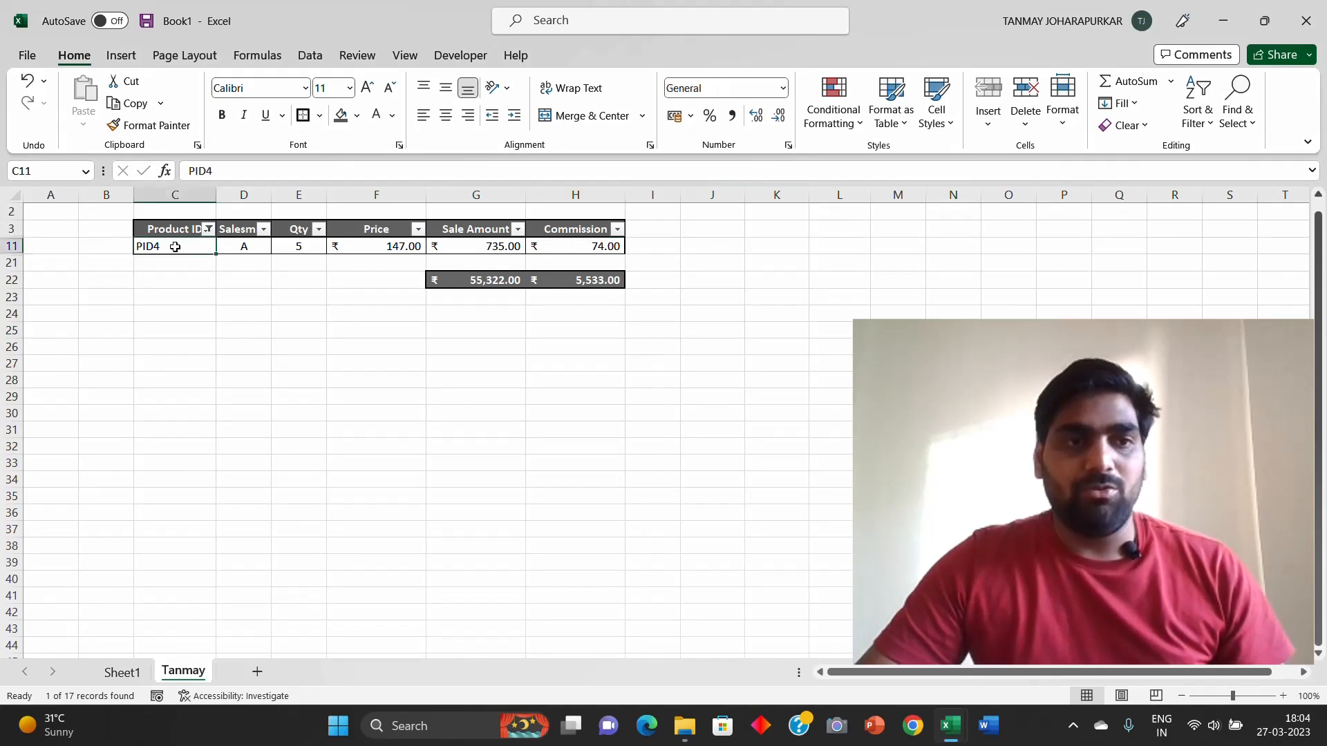
# Step: Change the Product ID filter to show only PID6
pyautogui.click(208, 230)
pyautogui.click(57, 494)
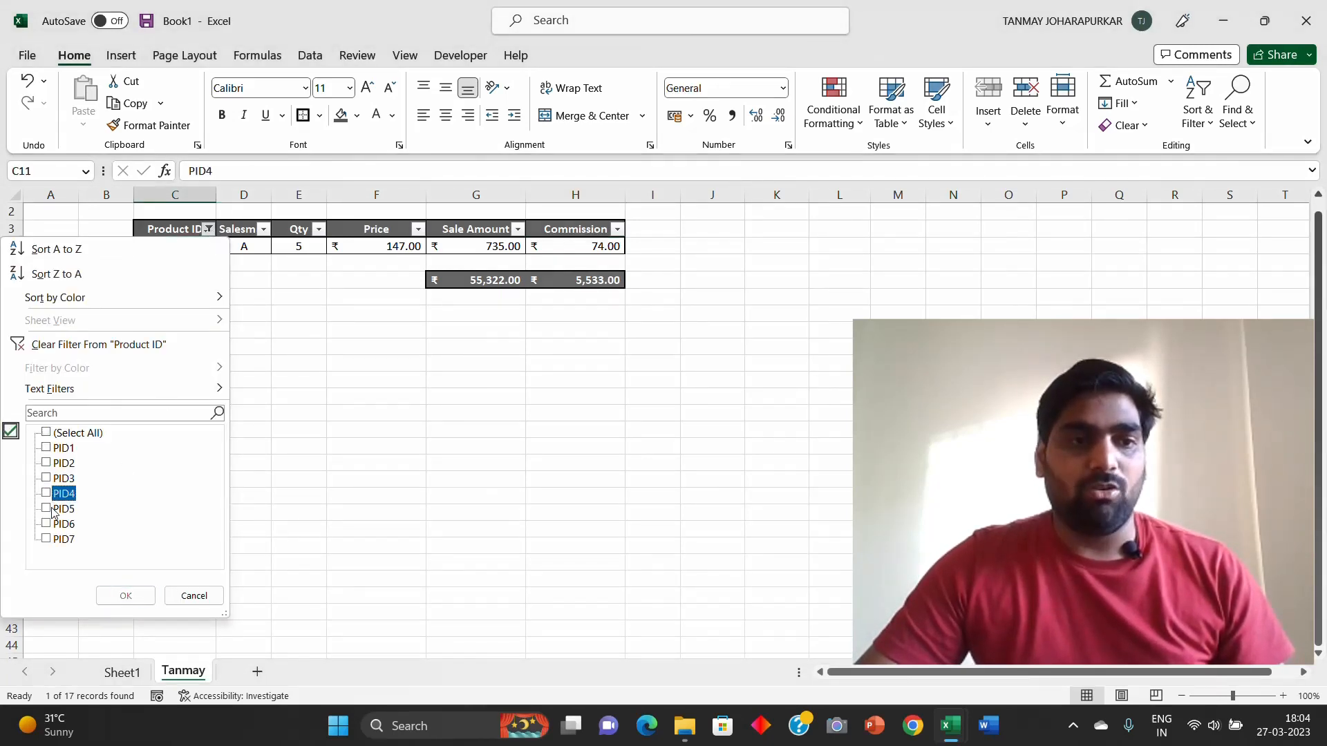
pyautogui.click(52, 523)
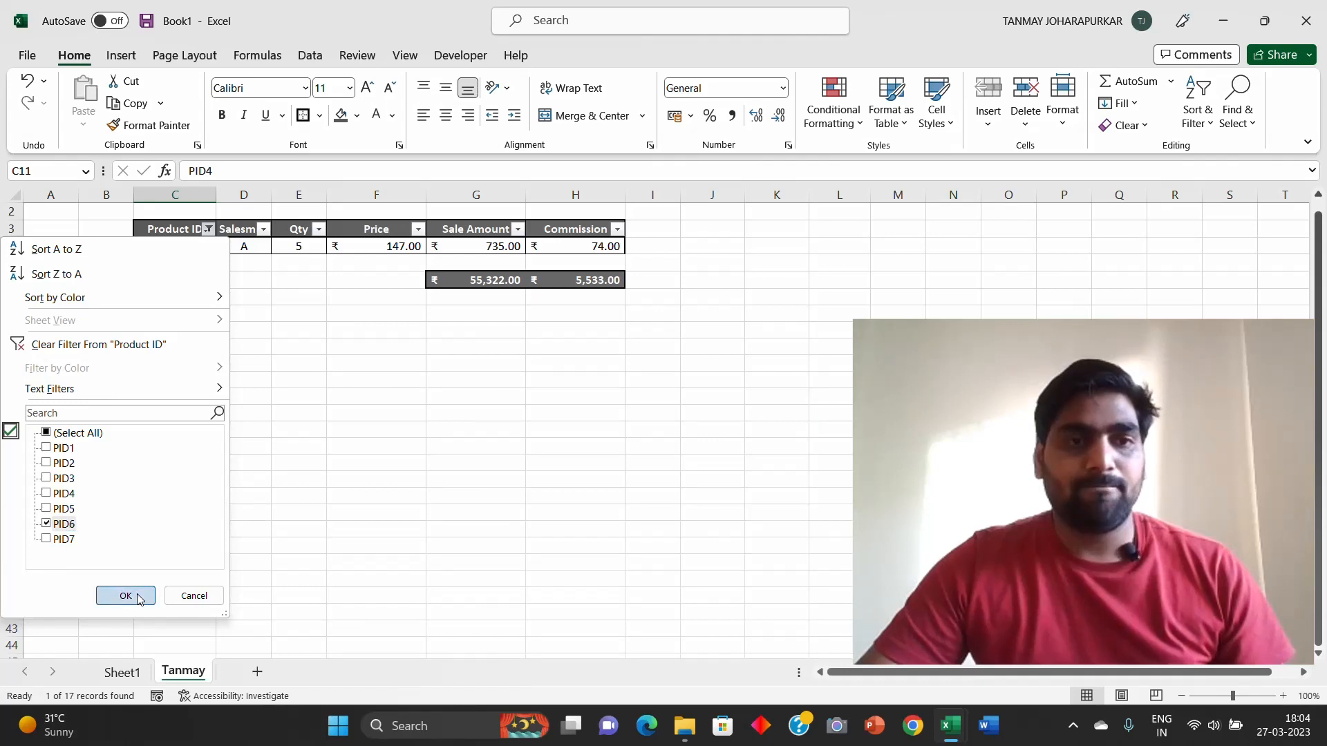
pyautogui.click(123, 596)
pyautogui.click(304, 312)
# Step: Examine the filtered PID6 records and their row numbers to see which rows are hidden
pyautogui.moveTo(175, 248); pyautogui.dragTo(173, 314)
pyautogui.moveTo(7, 246)
pyautogui.mouseDown()
pyautogui.moveTo(7, 279)
pyautogui.moveTo(7, 246)
pyautogui.mouseUp()
pyautogui.press('Down')
pyautogui.press('Down')
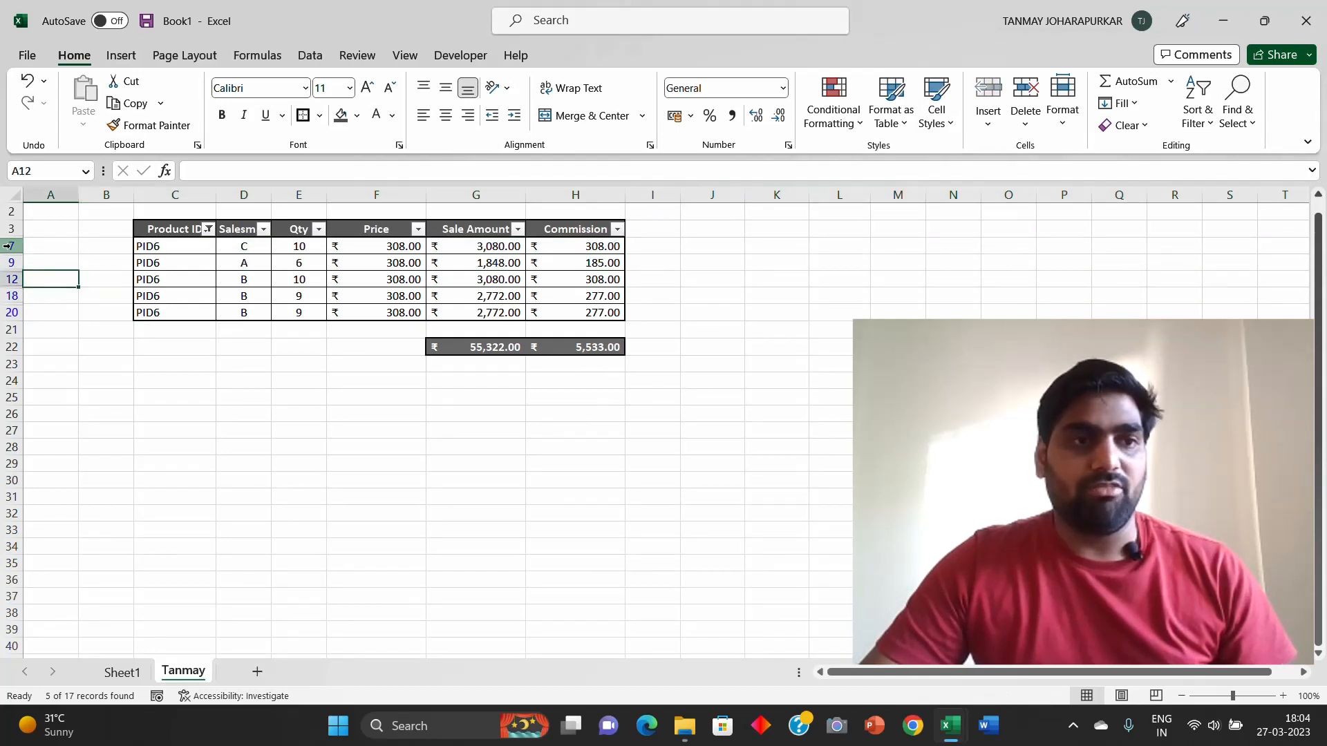
pyautogui.press('Down')
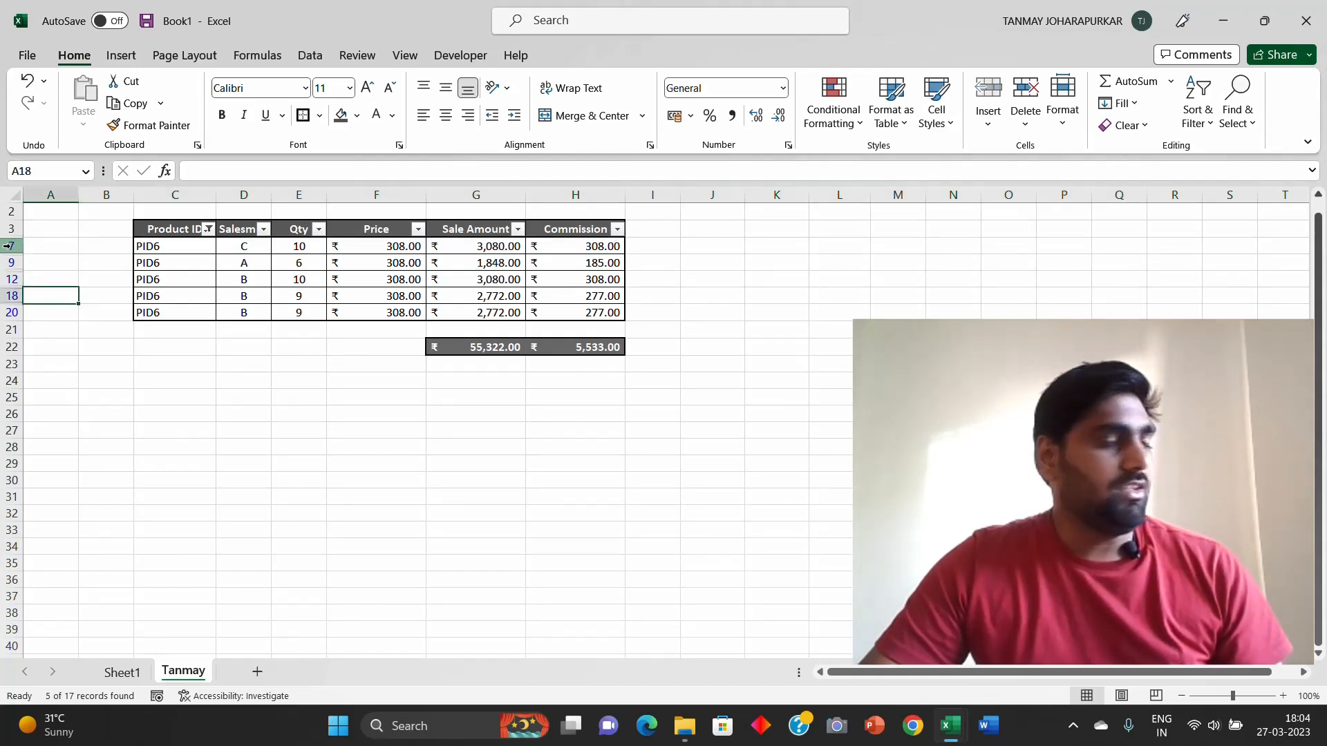
pyautogui.press('Down')
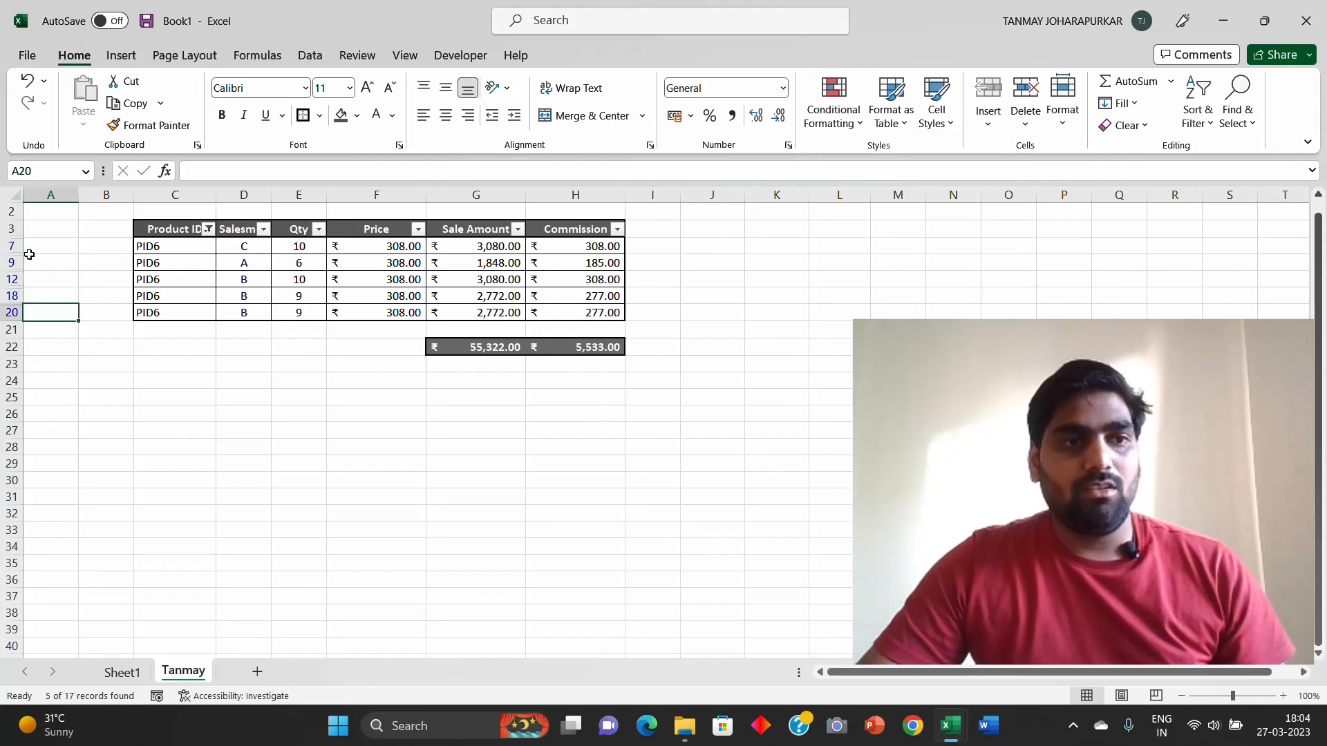
pyautogui.click(12, 239)
pyautogui.moveTo(3, 246); pyautogui.dragTo(3, 318)
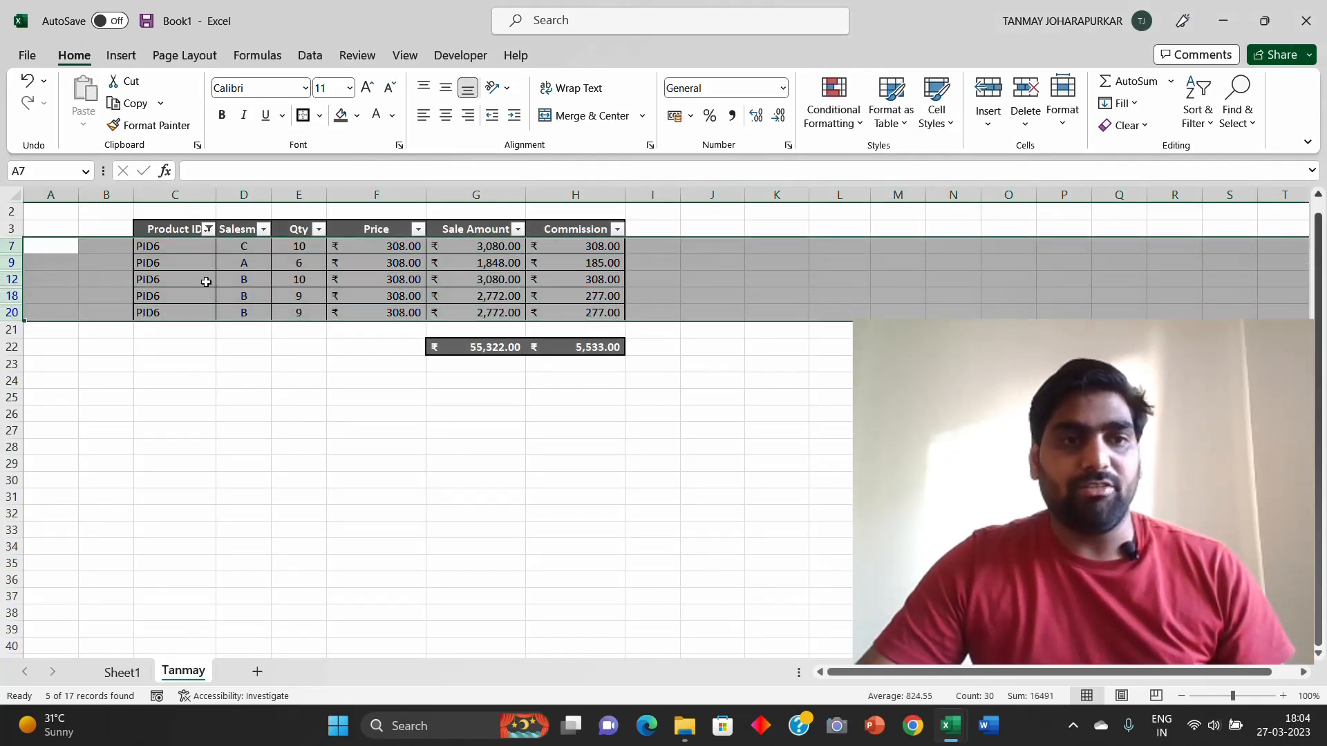
pyautogui.click(178, 262)
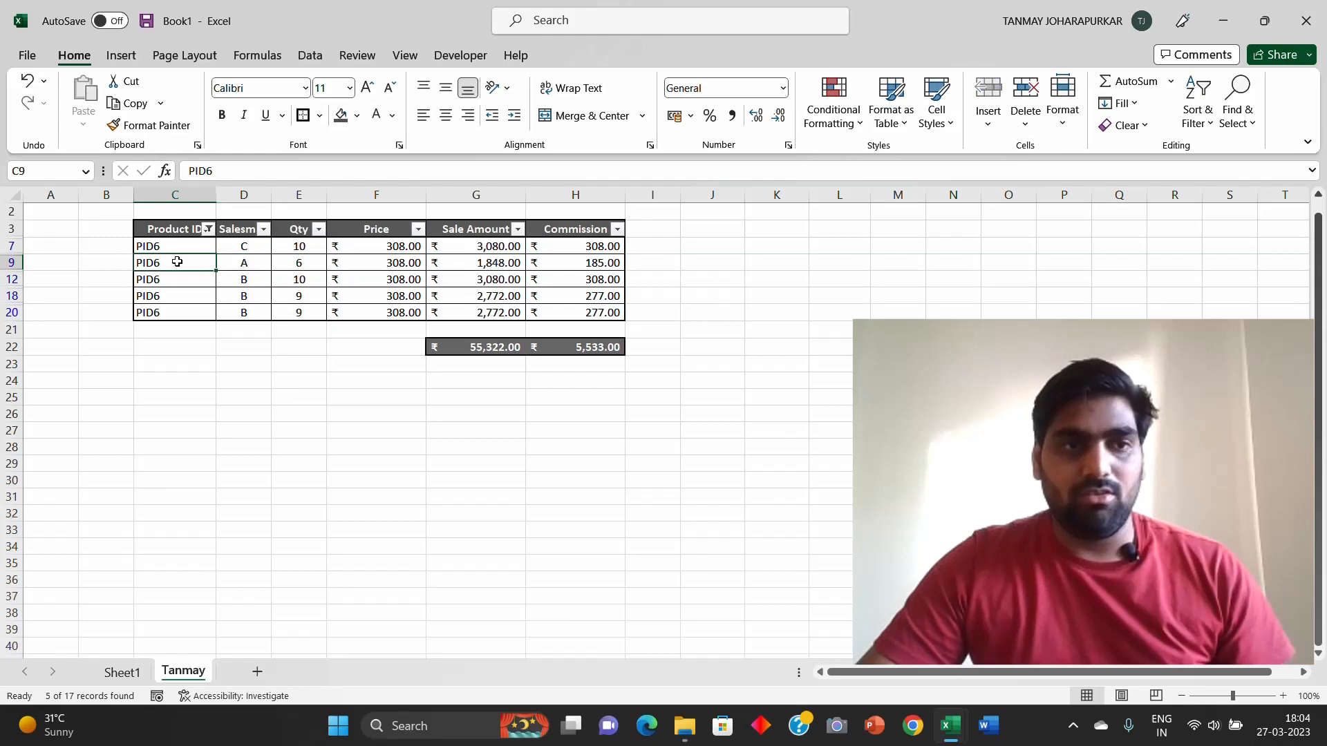
# Step: Reset the Product ID filter to show all products
pyautogui.click(206, 230)
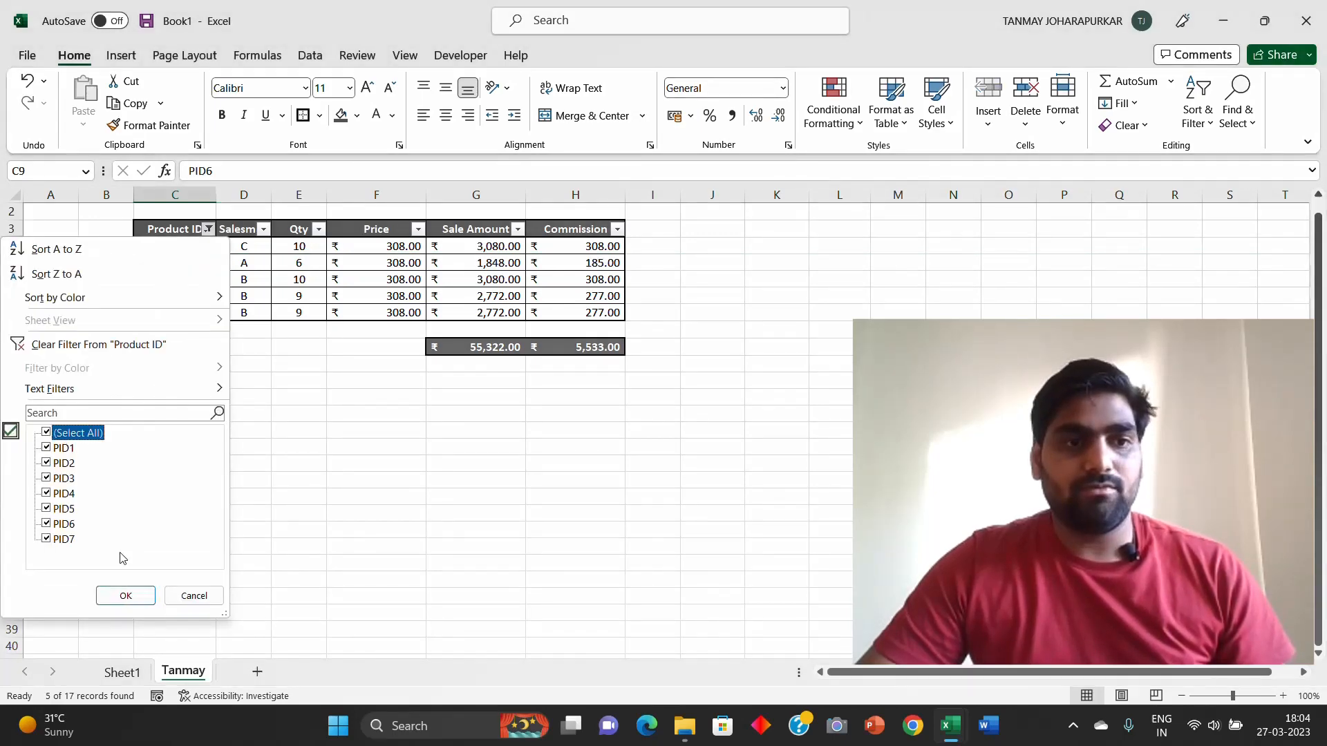
pyautogui.click(125, 595)
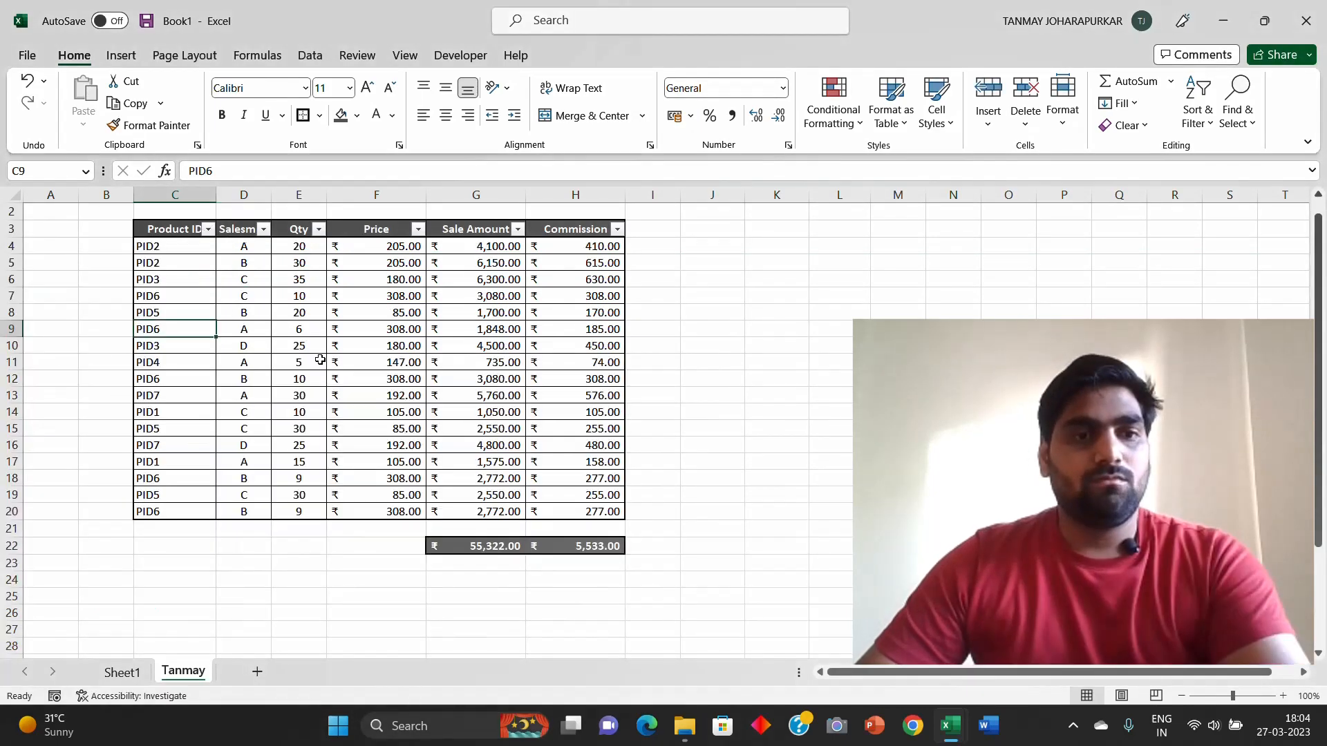
# Step: Filter the Salesman column to show only B
pyautogui.click(257, 235)
pyautogui.click(263, 229)
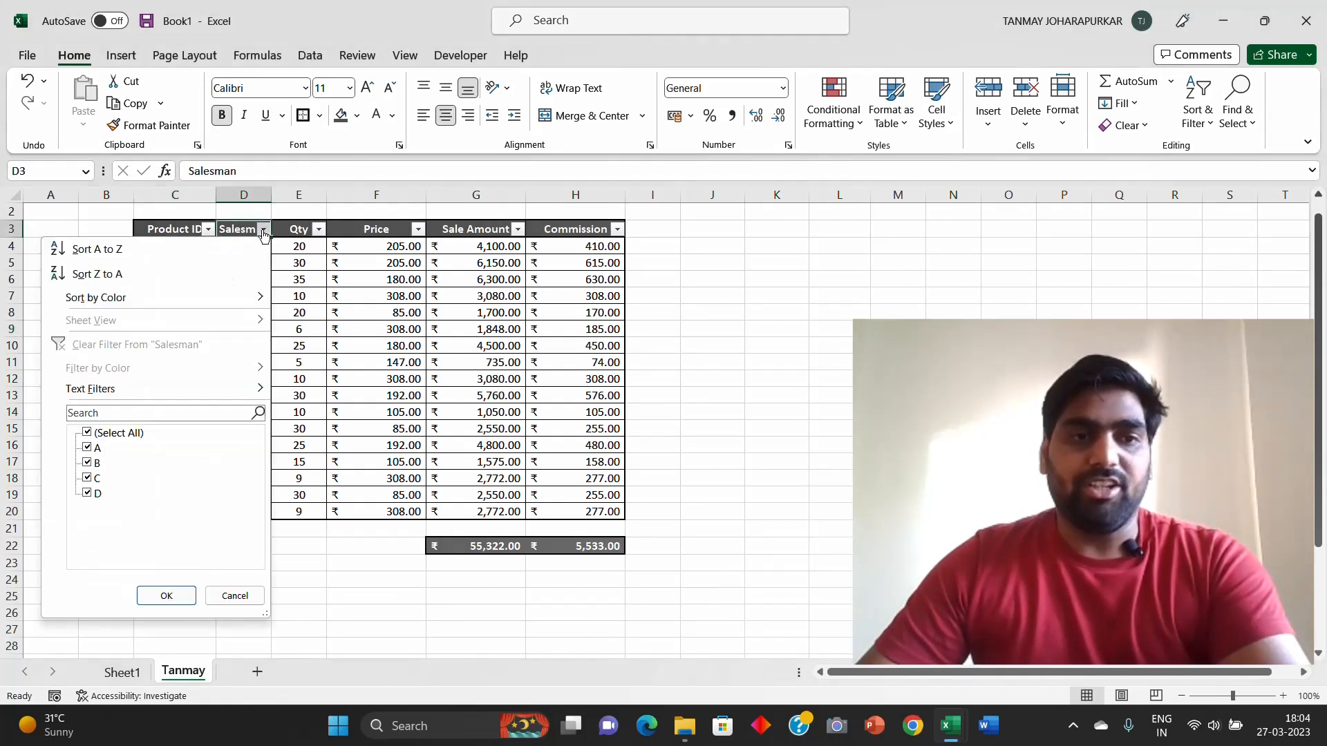
pyautogui.click(109, 434)
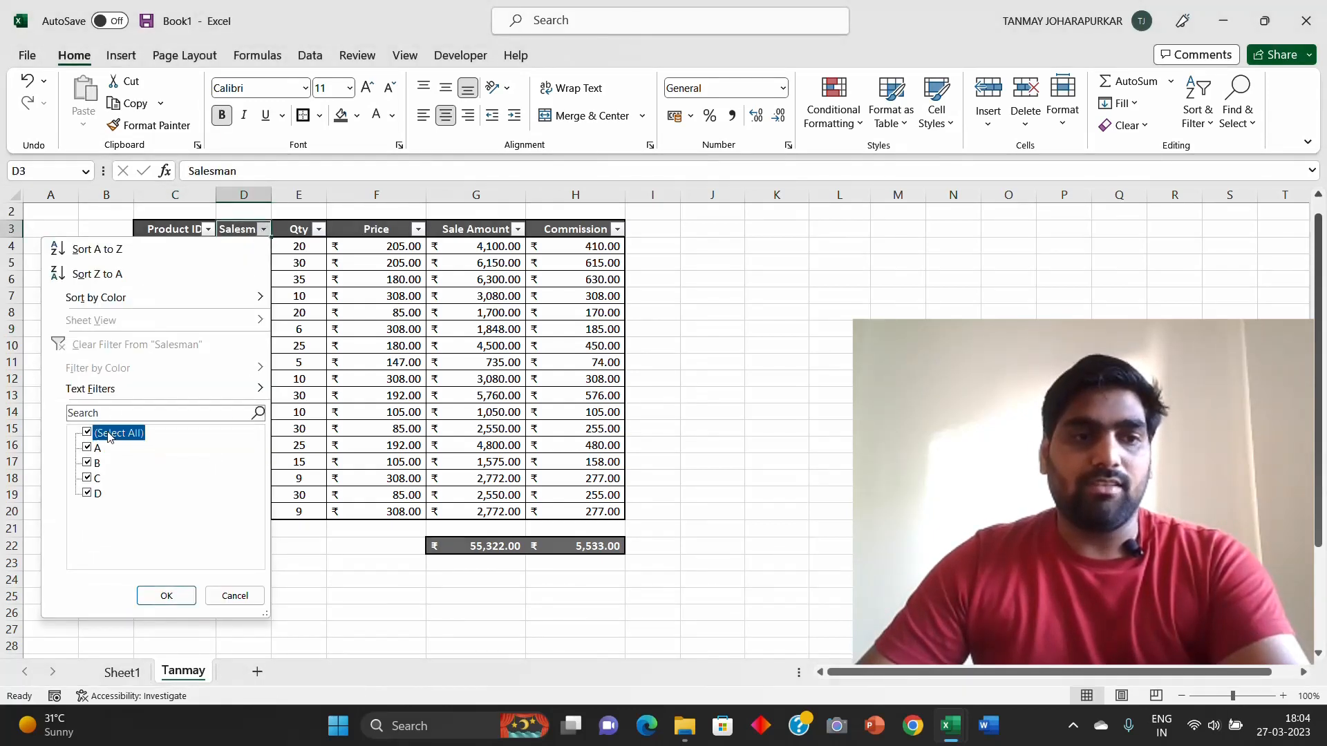
pyautogui.click(88, 462)
pyautogui.click(167, 597)
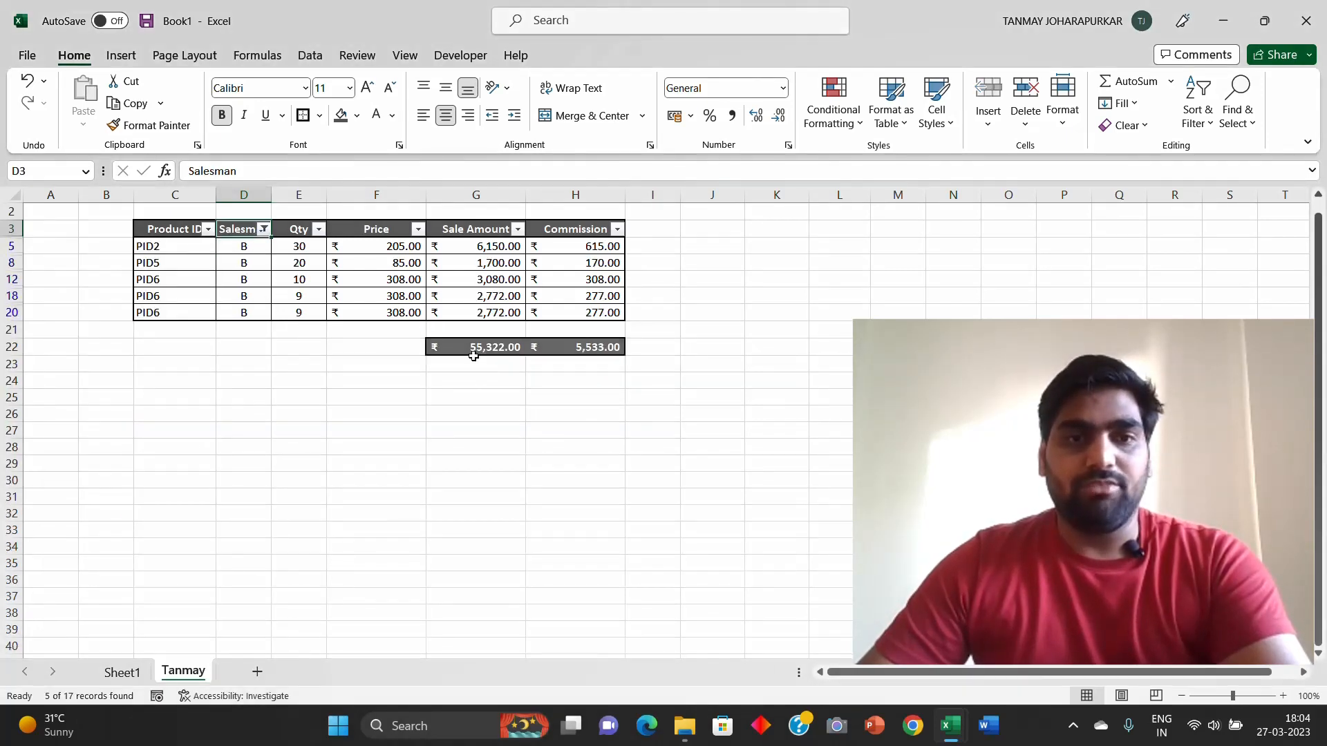
# Step: Reset the Salesman filter to show all salesmen and look over the full set of records
pyautogui.click(264, 229)
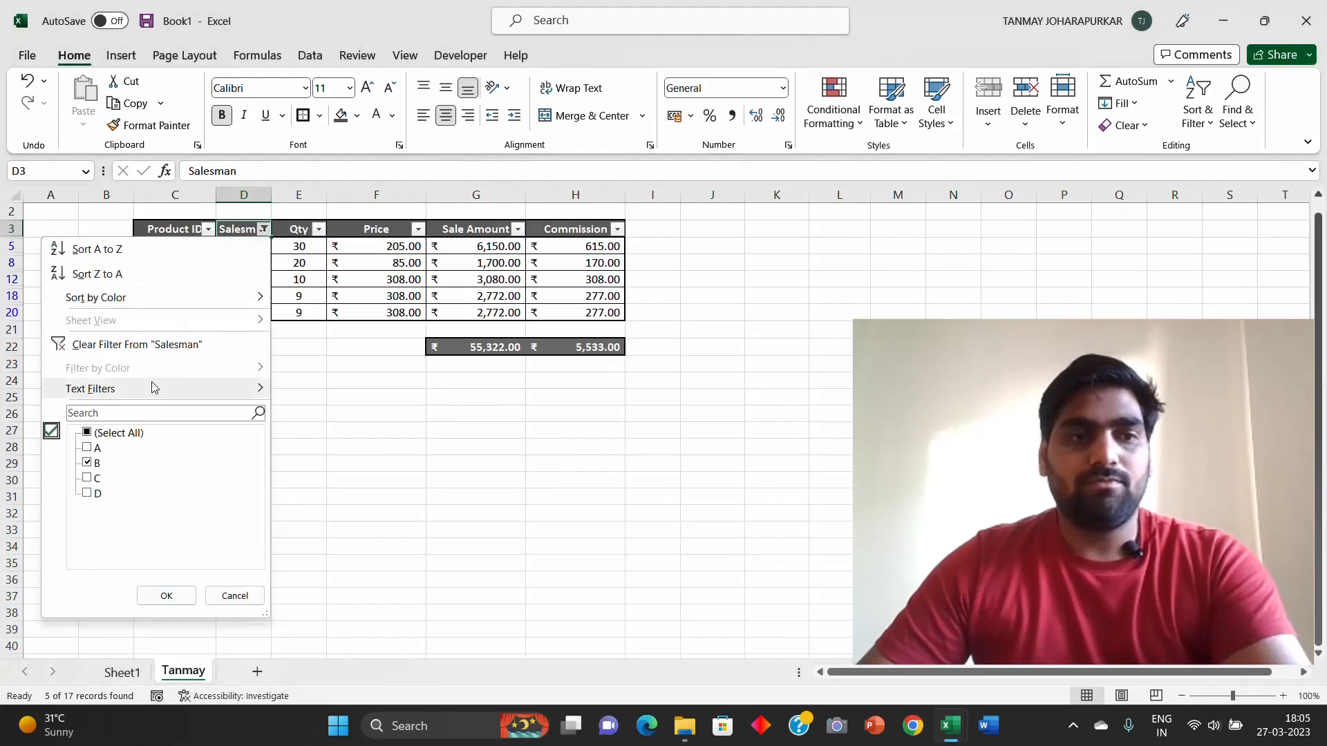
pyautogui.click(109, 433)
pyautogui.click(167, 596)
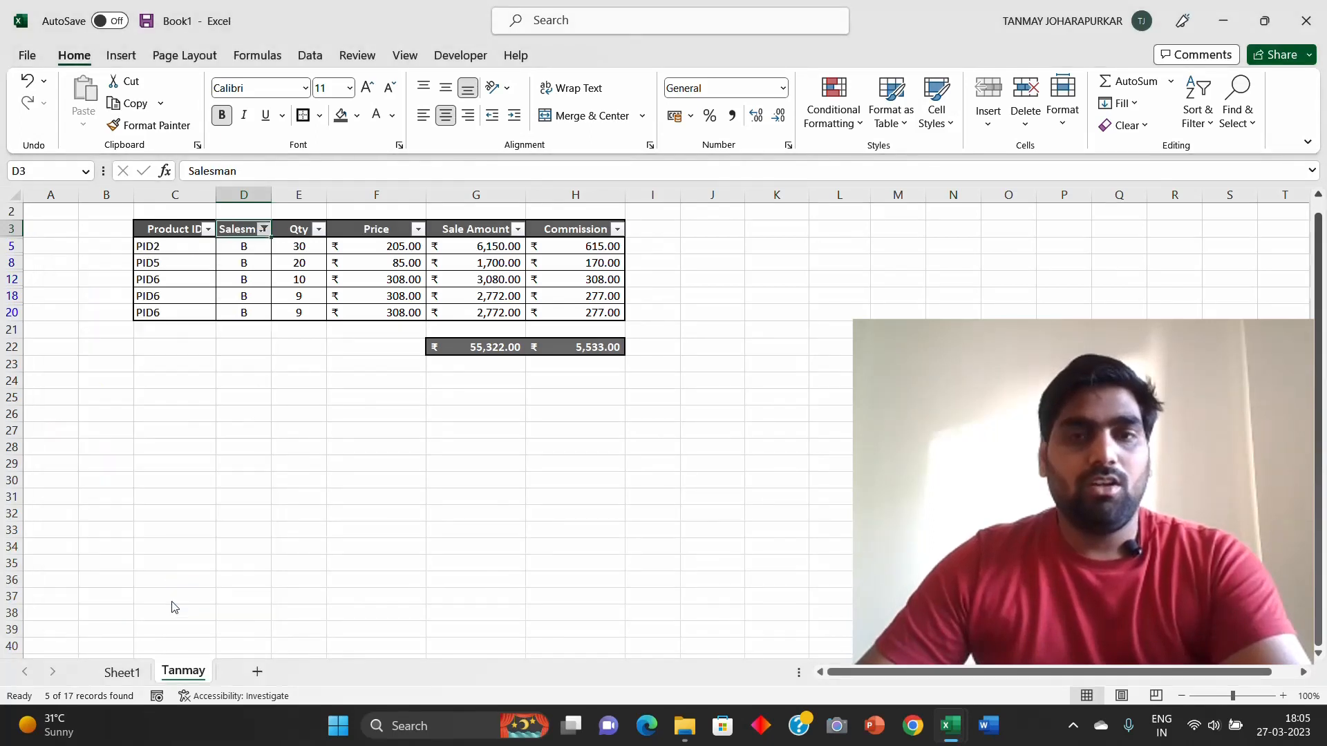
pyautogui.click(394, 322)
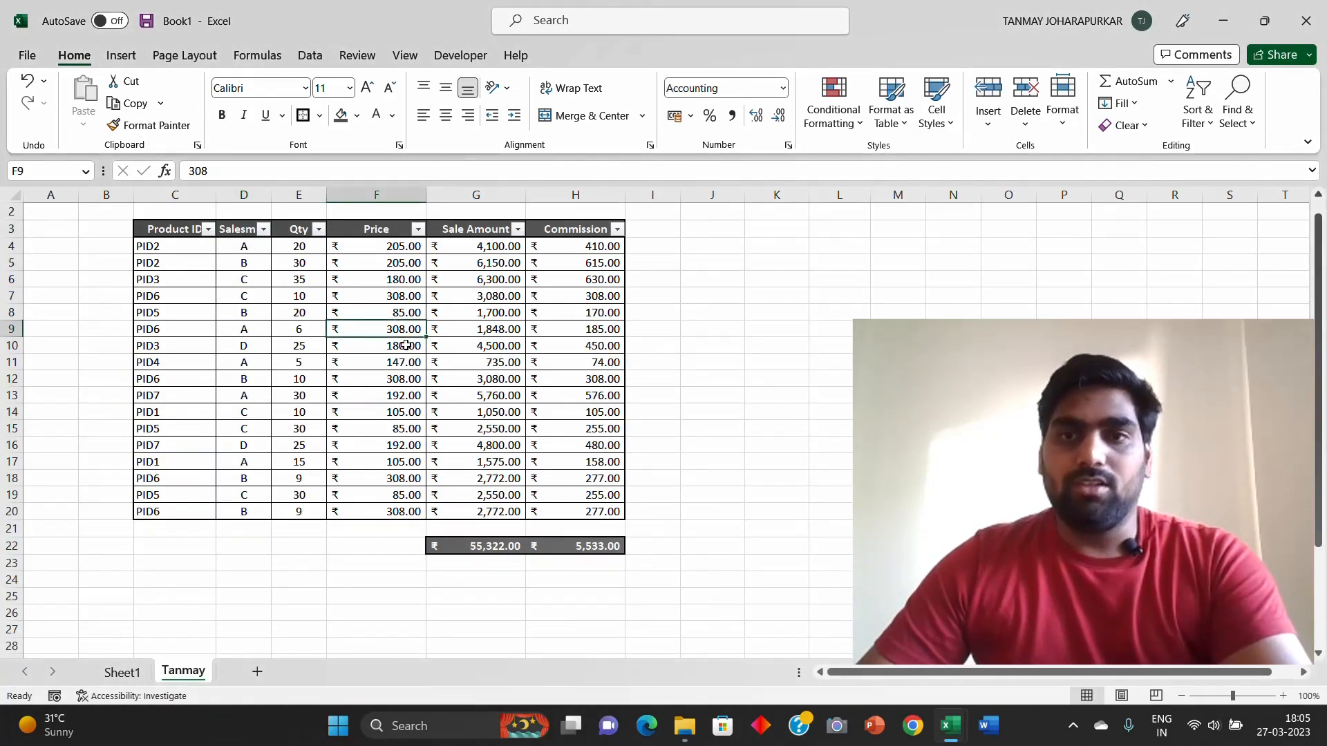
pyautogui.moveTo(157, 256); pyautogui.dragTo(533, 498)
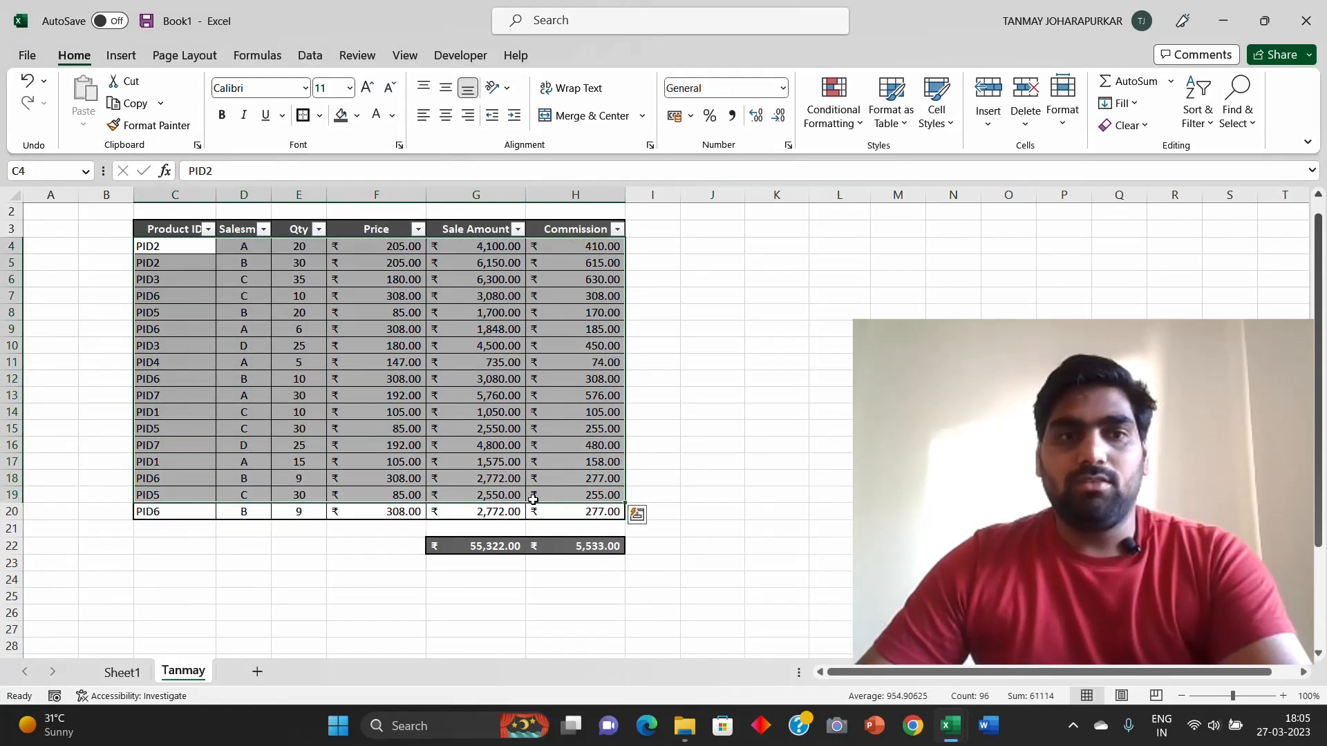
pyautogui.click(693, 333)
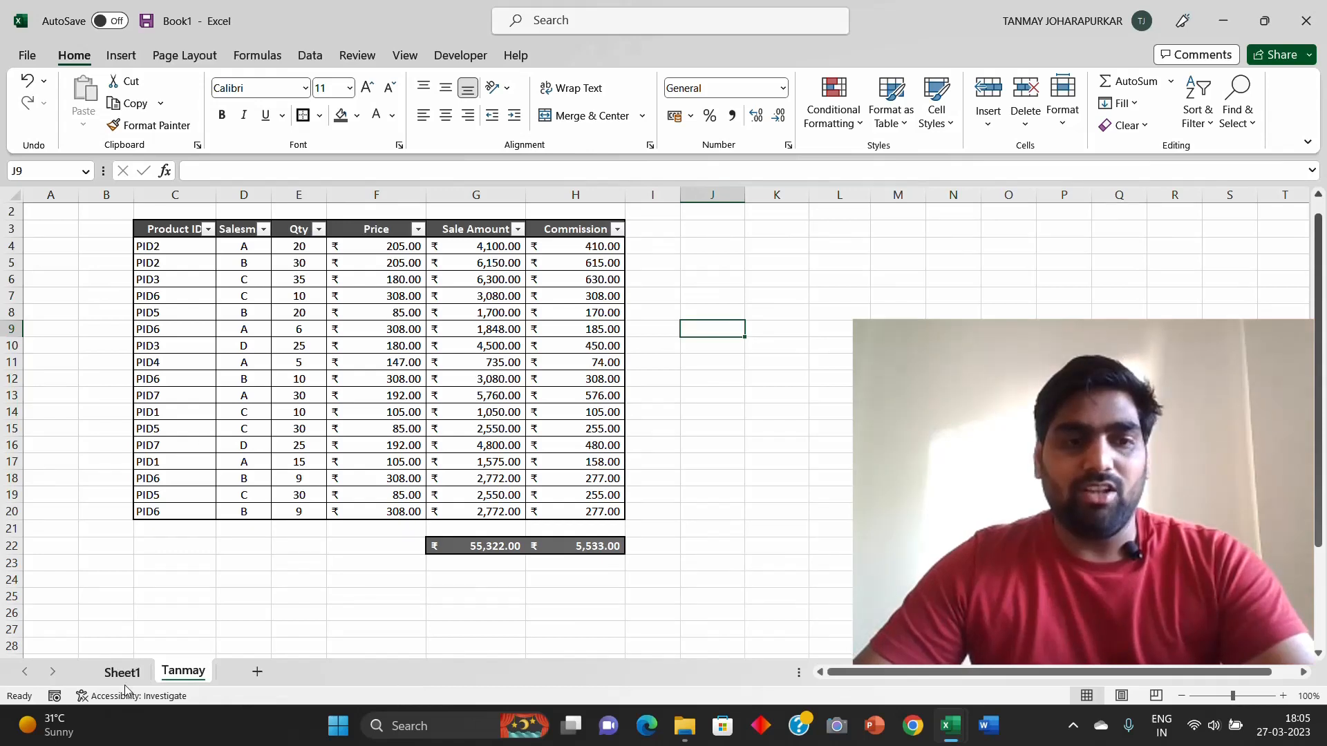
# Step: Check the table in Page Layout view and delete the empty columns A and B in Normal view
pyautogui.click(1122, 699)
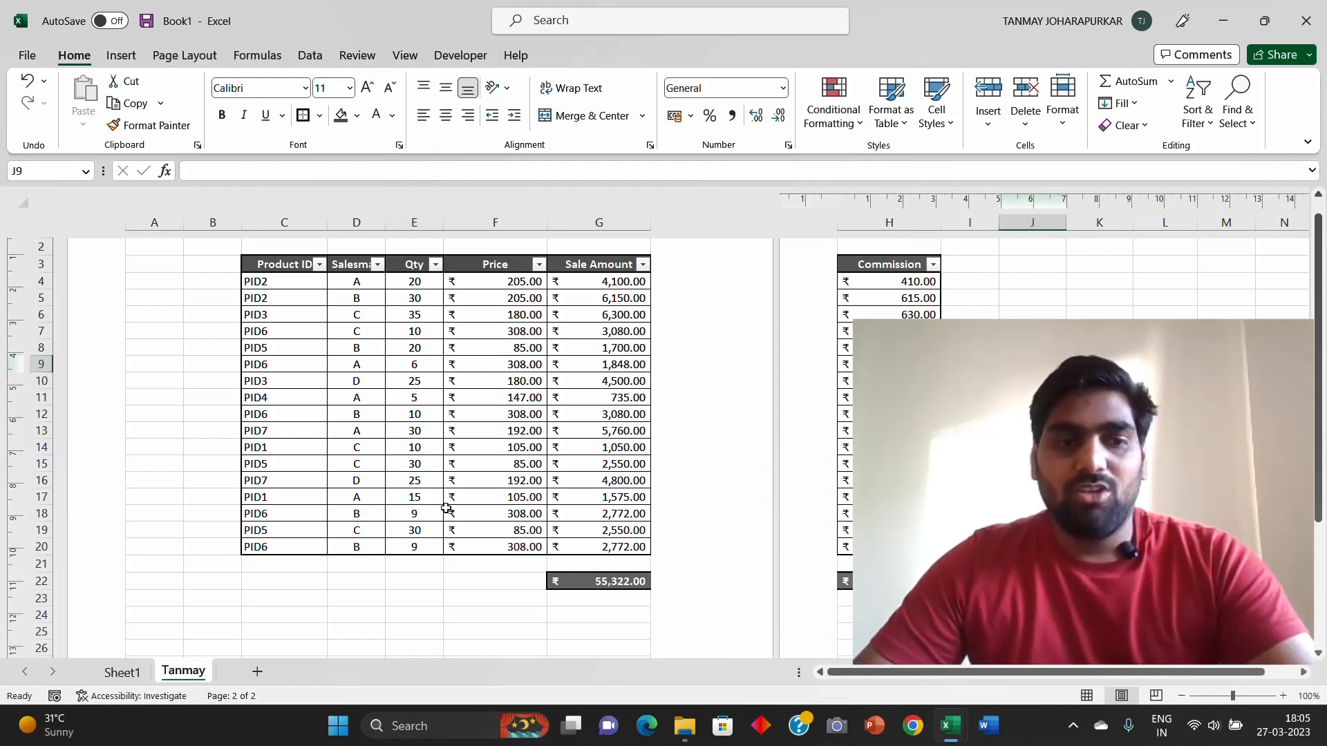
pyautogui.click(1086, 695)
pyautogui.moveTo(111, 192); pyautogui.dragTo(38, 187)
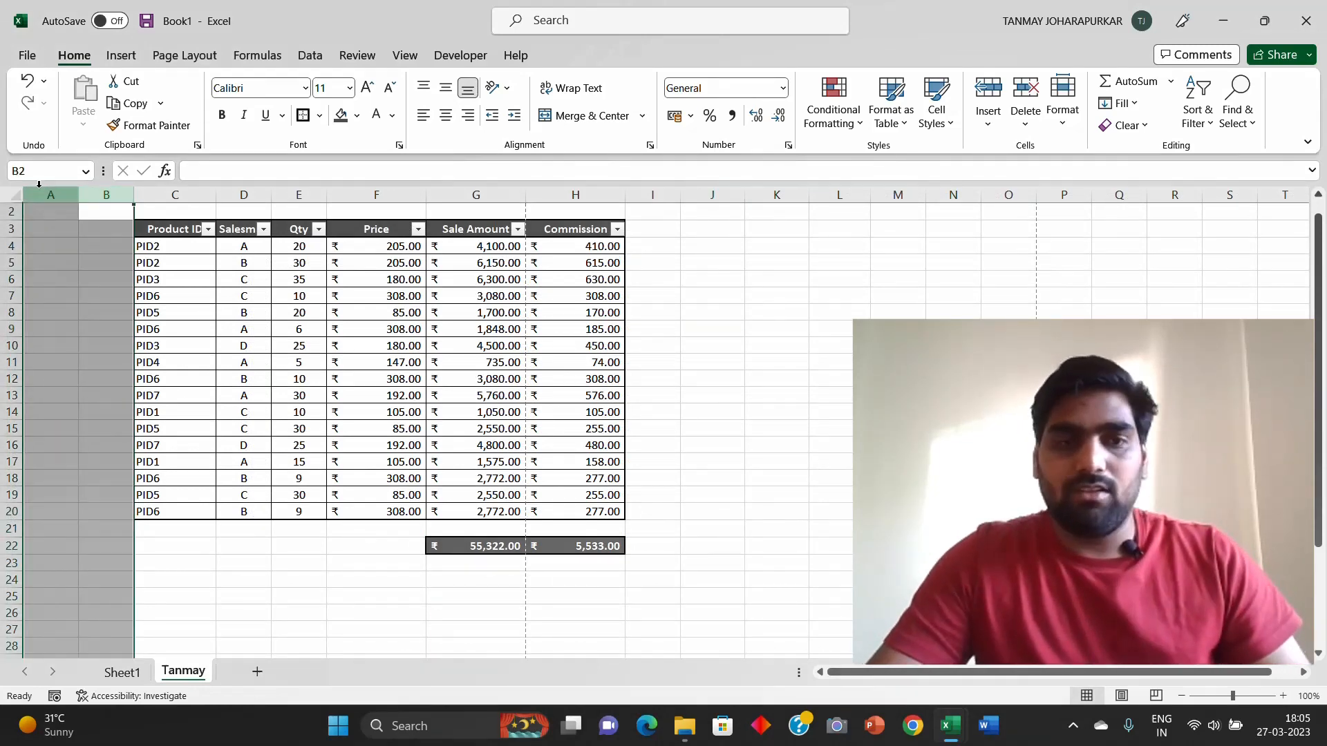
pyautogui.hotkey('ctrl', '-')
pyautogui.click(655, 341)
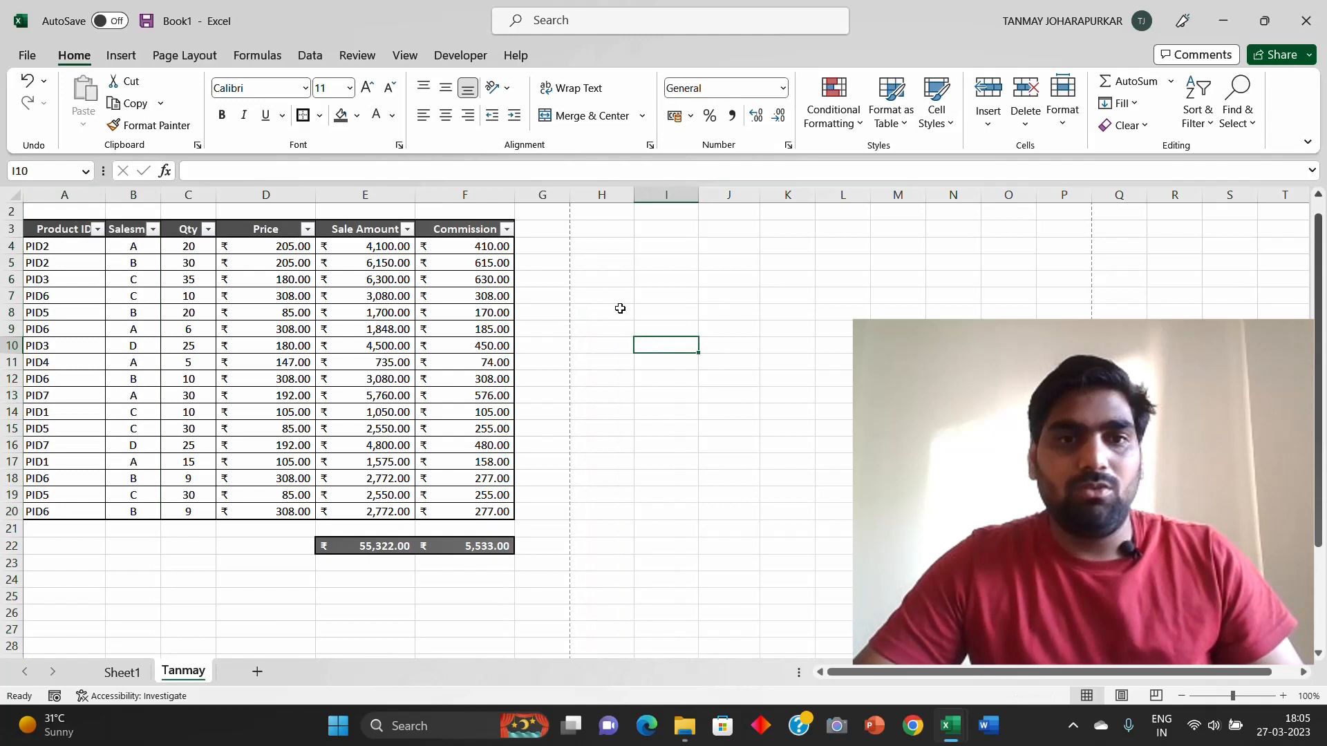
# Step: Examine the dashed page break beside the table and check the page fit in Page Layout view, ending in Normal view
pyautogui.click(569, 214)
pyautogui.moveTo(570, 214); pyautogui.dragTo(583, 498)
pyautogui.click(595, 258)
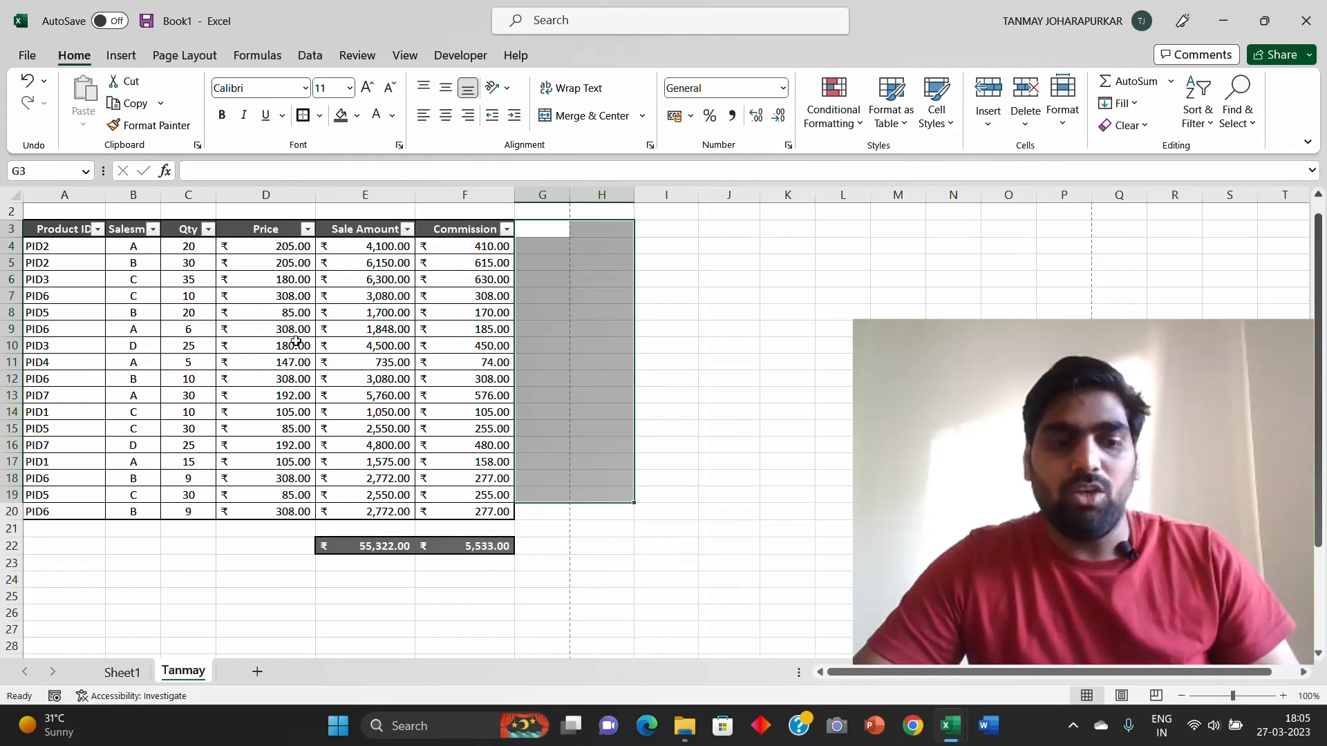
pyautogui.click(1122, 696)
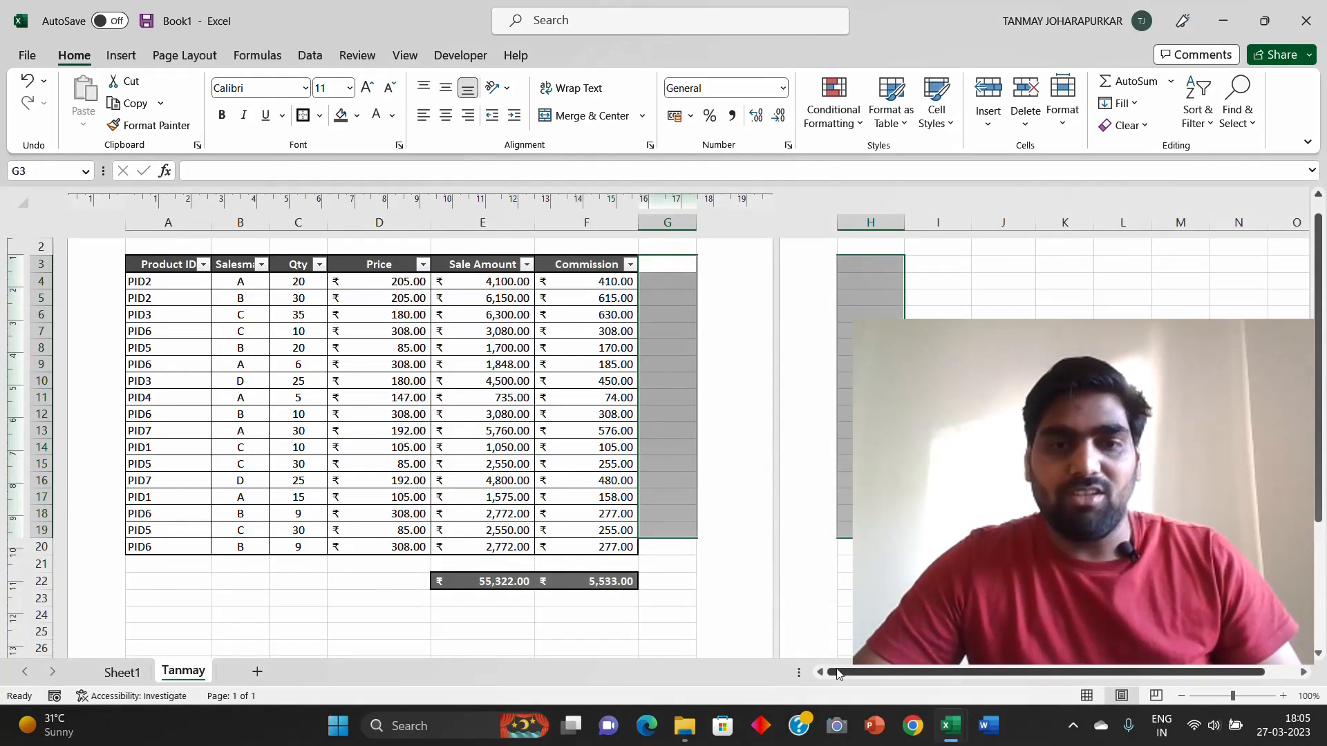
pyautogui.click(361, 593)
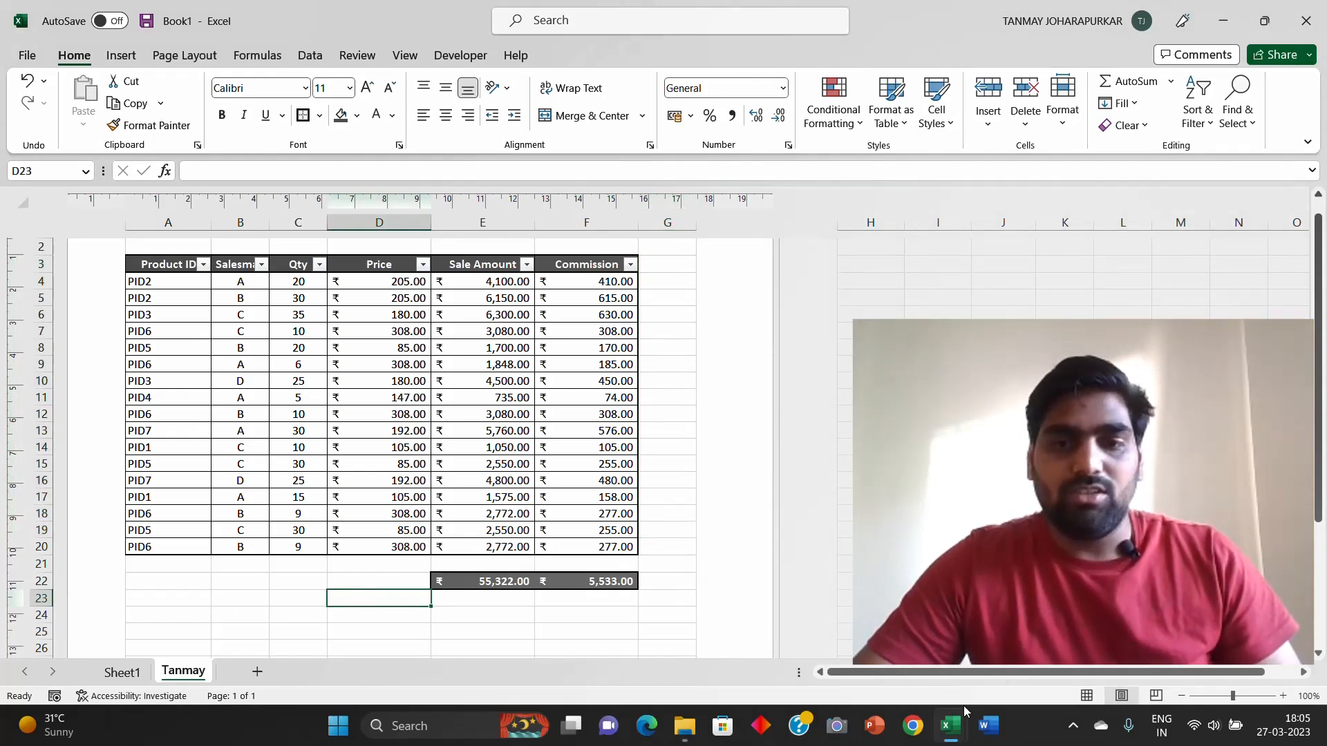
pyautogui.click(1087, 695)
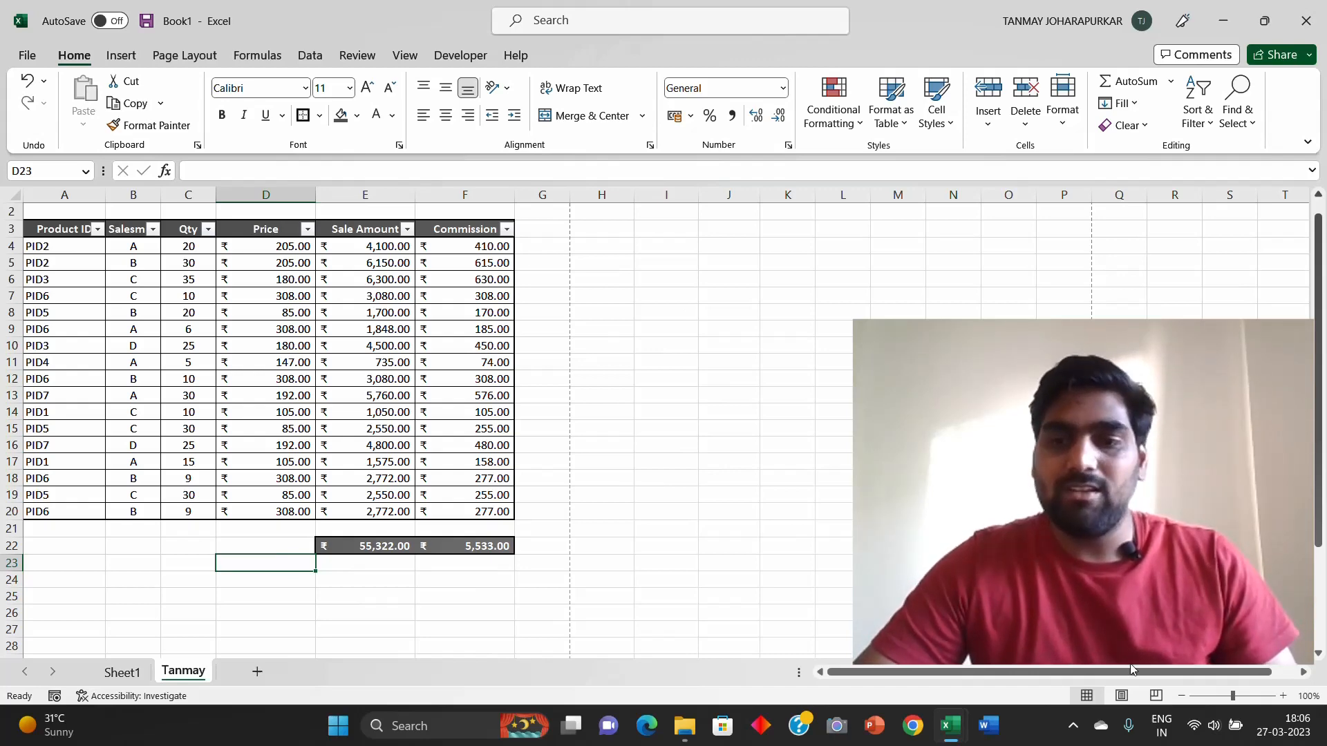
# Step: Look at the sheet in Page Break Preview and return to Normal view
pyautogui.click(1156, 697)
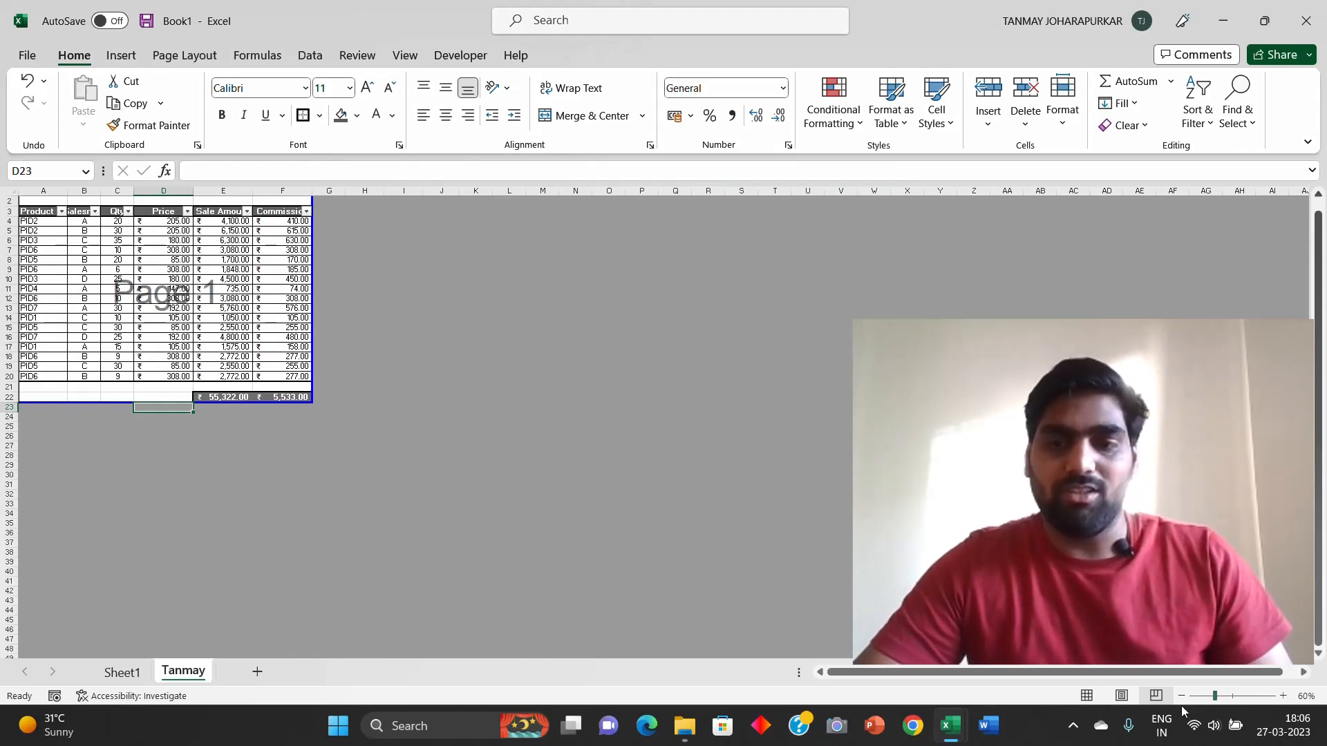
pyautogui.click(1087, 695)
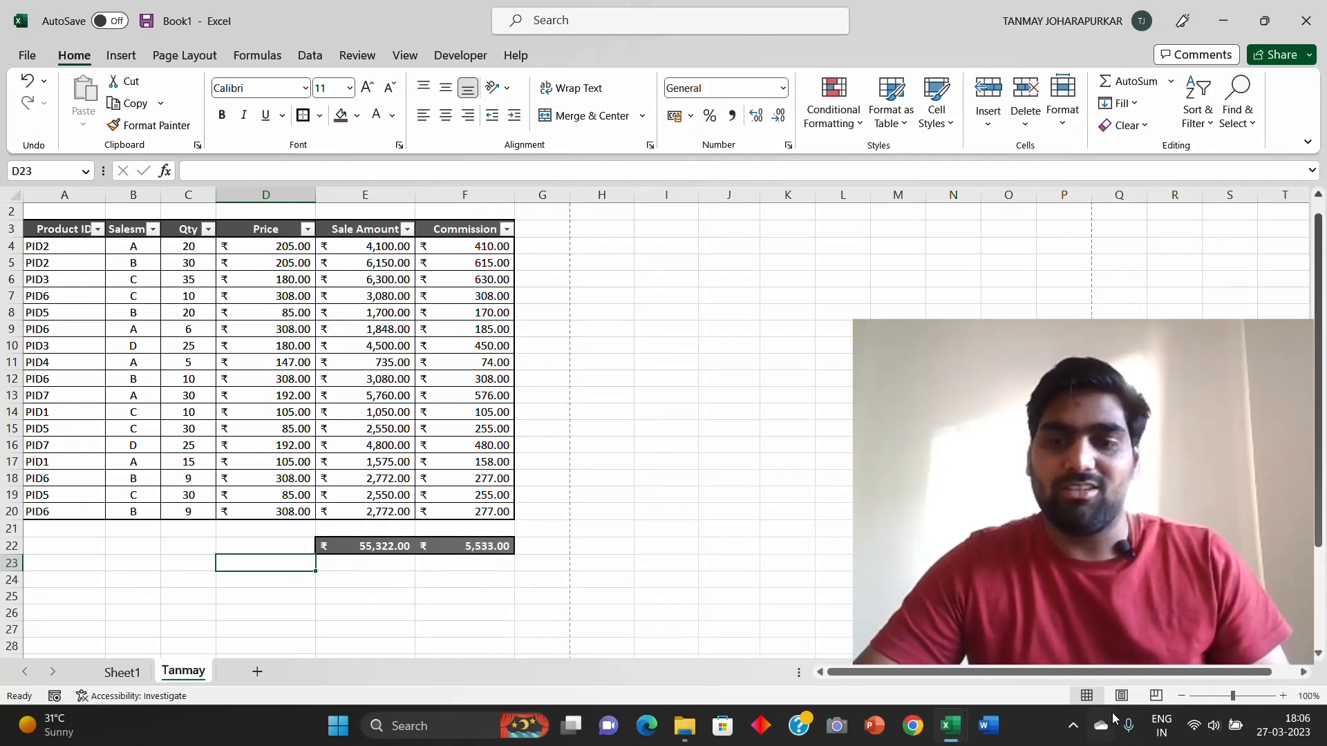
pyautogui.click(551, 321)
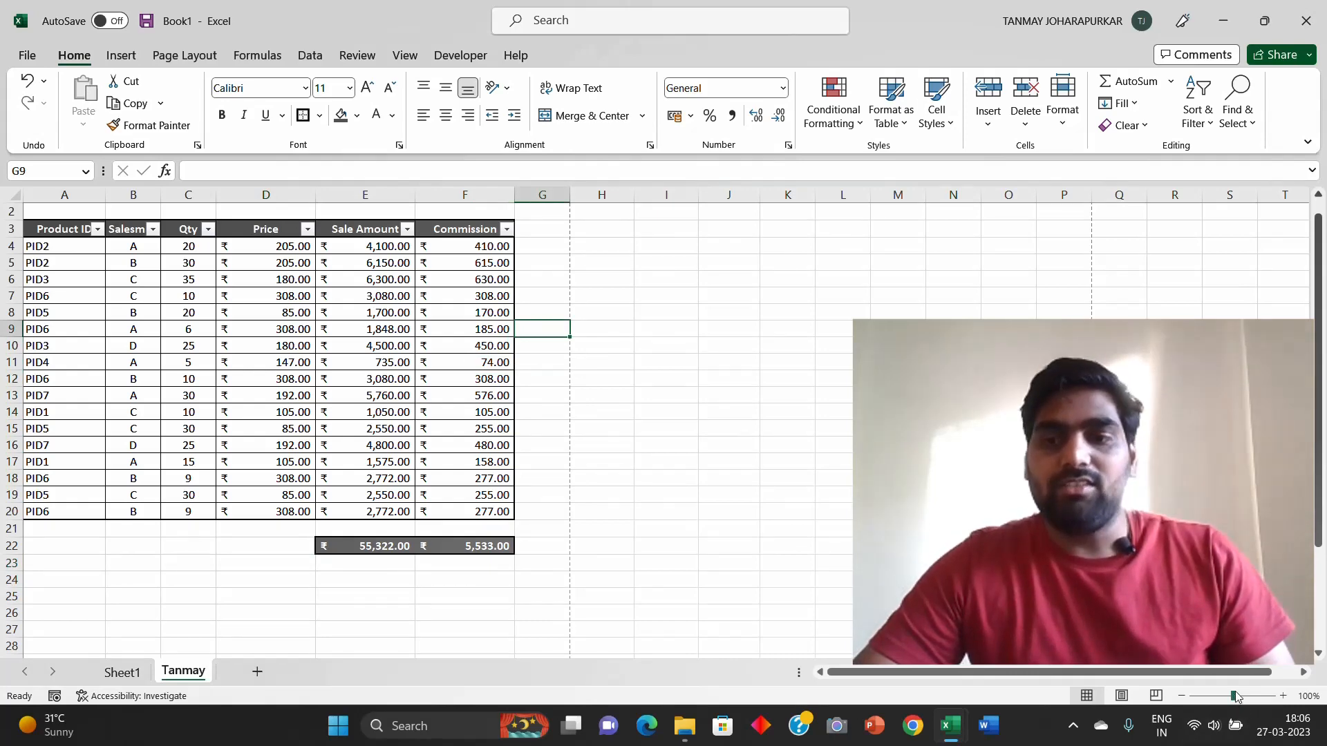
# Step: Zoom the worksheet out to 90% and in to 130%
pyautogui.moveTo(1235, 699)
pyautogui.mouseDown()
pyautogui.moveTo(1205, 699)
pyautogui.moveTo(1254, 699)
pyautogui.moveTo(1236, 700)
pyautogui.mouseUp()
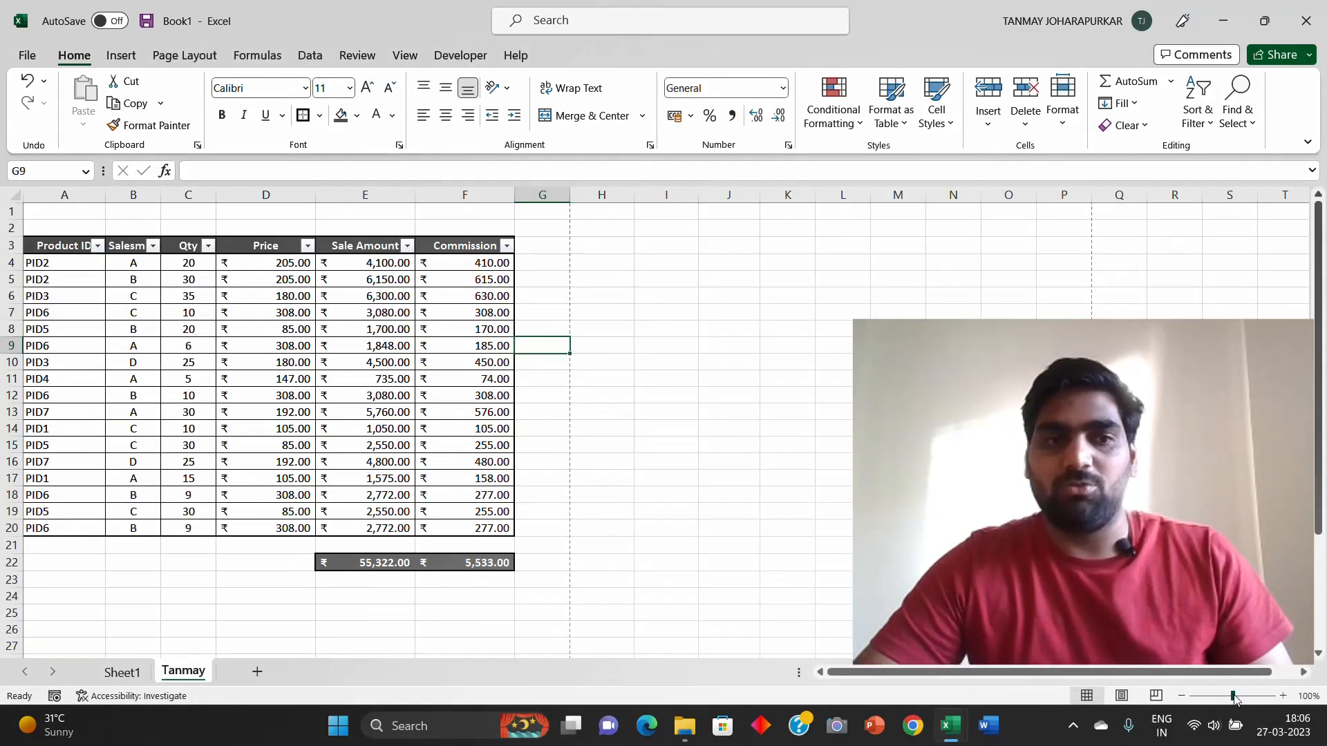
pyautogui.click(1182, 696)
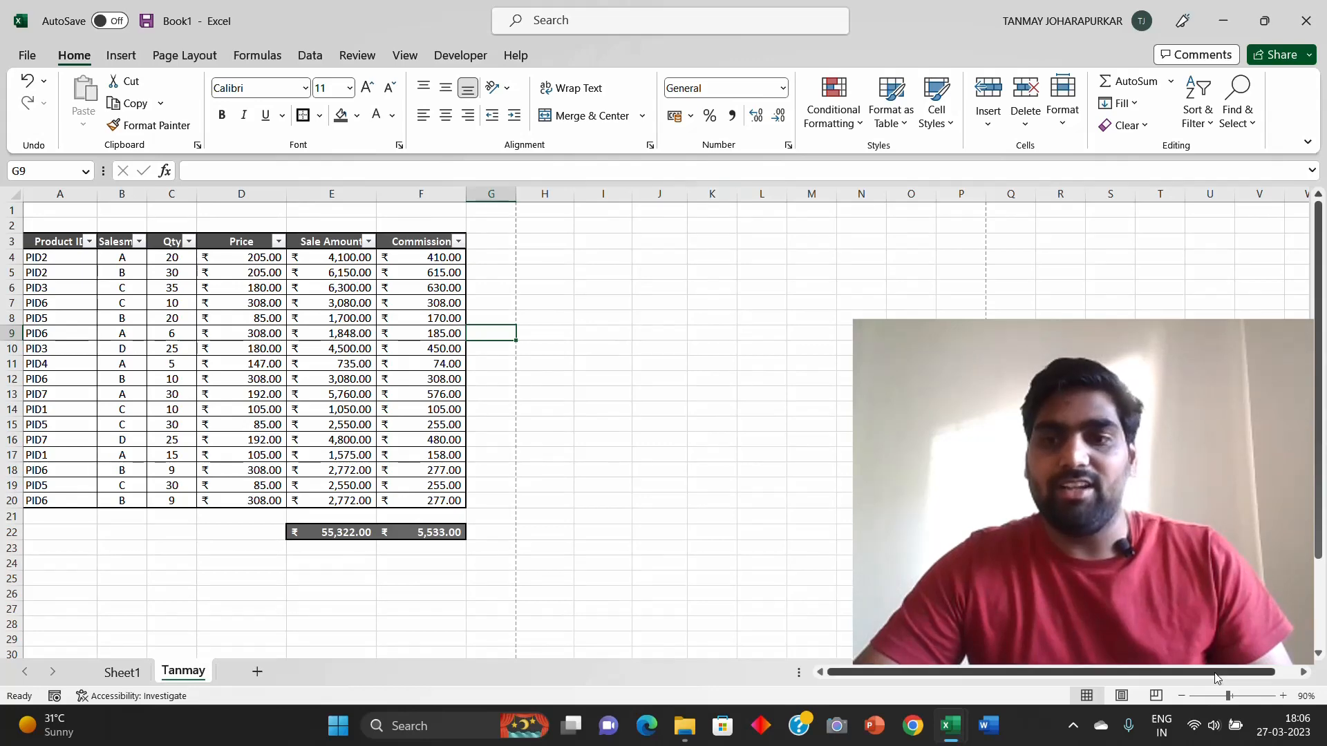
pyautogui.click(1284, 696)
pyautogui.click(1283, 696)
pyautogui.click(1284, 696)
pyautogui.click(1283, 695)
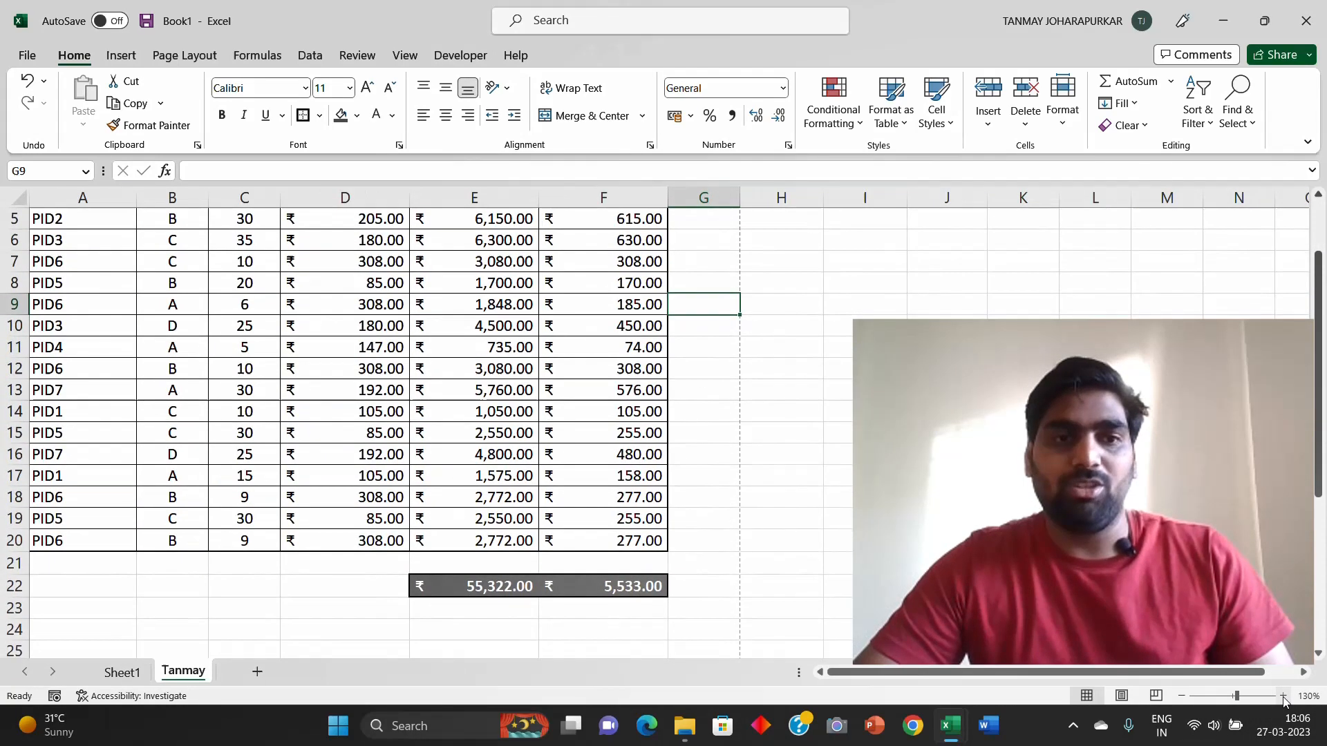
# Step: Move the cell selection up the sheet to the first Product ID record in A4 and set the zoom to 99%
pyautogui.click(492, 497)
pyautogui.press('Up')
pyautogui.press('Up')
pyautogui.press('Up')
pyautogui.press('Up')
pyautogui.press('Up')
pyautogui.press('Up')
pyautogui.press('Up')
pyautogui.press('Up')
pyautogui.press('Up')
pyautogui.press('Up')
pyautogui.press('Up')
pyautogui.press('Up')
pyautogui.press('Up')
pyautogui.press('Up')
pyautogui.press('Up')
pyautogui.press('Up')
pyautogui.press('Up')
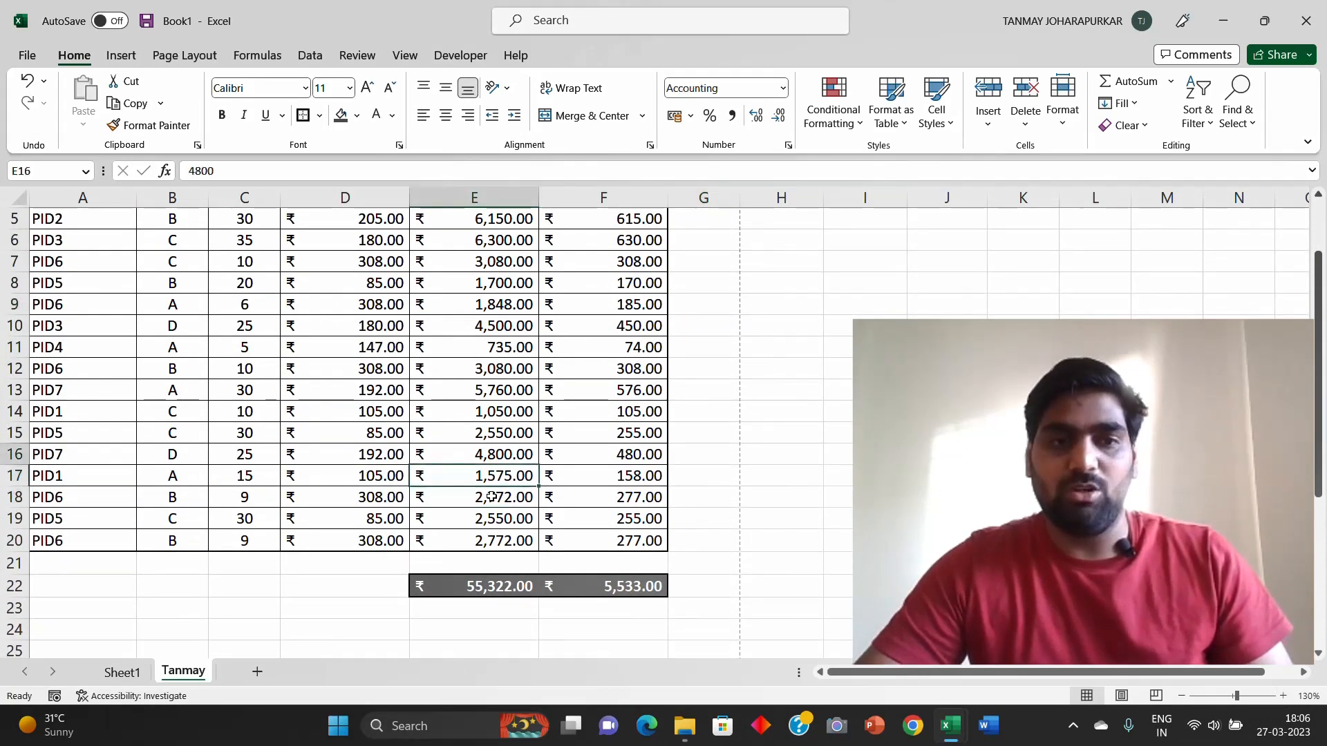
pyautogui.press('Left')
pyautogui.press('Left')
pyautogui.press('Left')
pyautogui.press('Left')
pyautogui.press('Down')
pyautogui.press('Down')
pyautogui.press('Down')
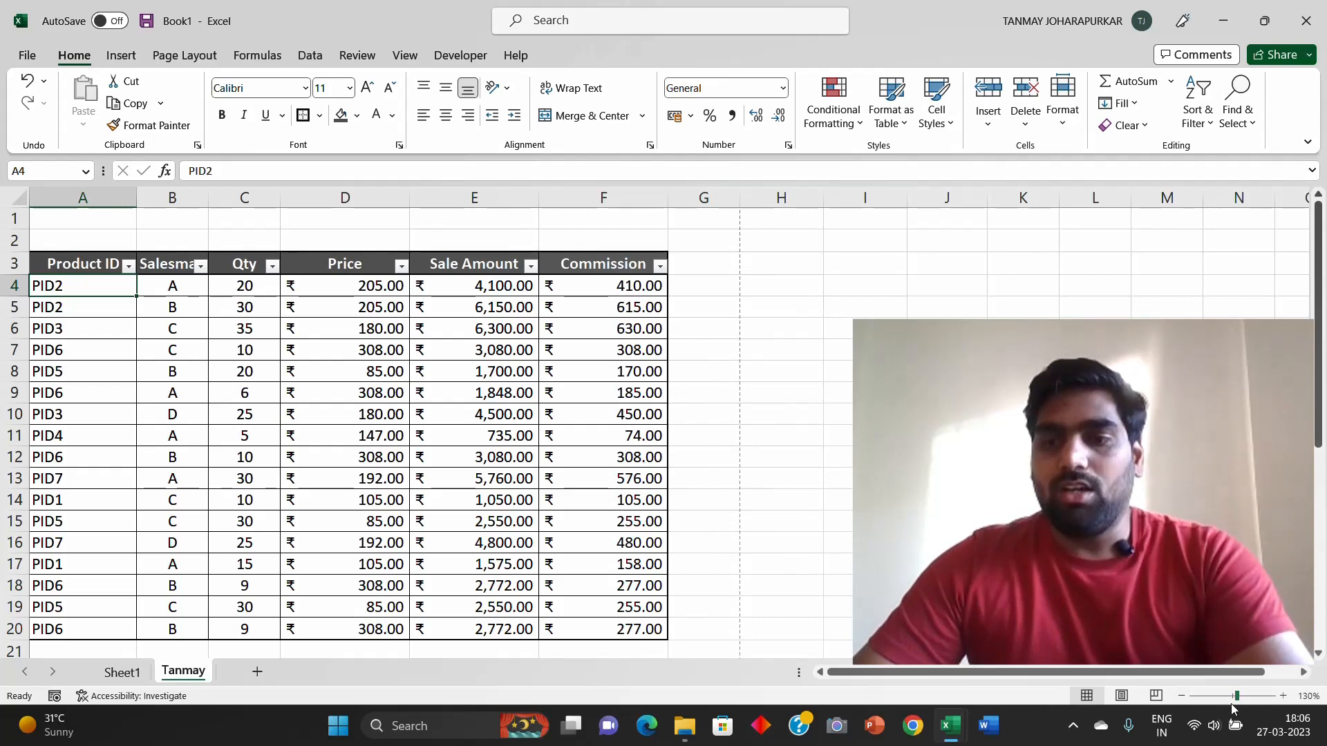
pyautogui.moveTo(1235, 697); pyautogui.dragTo(1233, 697)
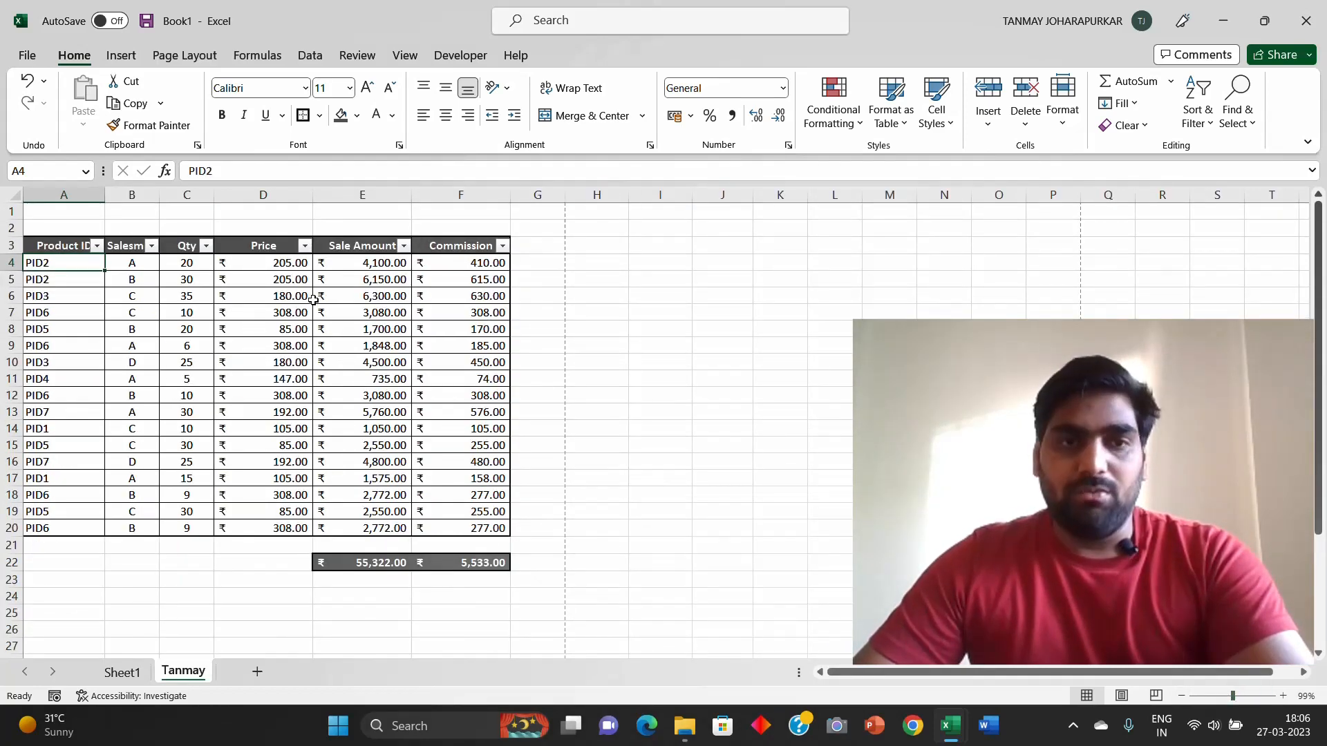
# Step: Hide all rows from row 23 down to the end of the sheet
pyautogui.click(8, 579)
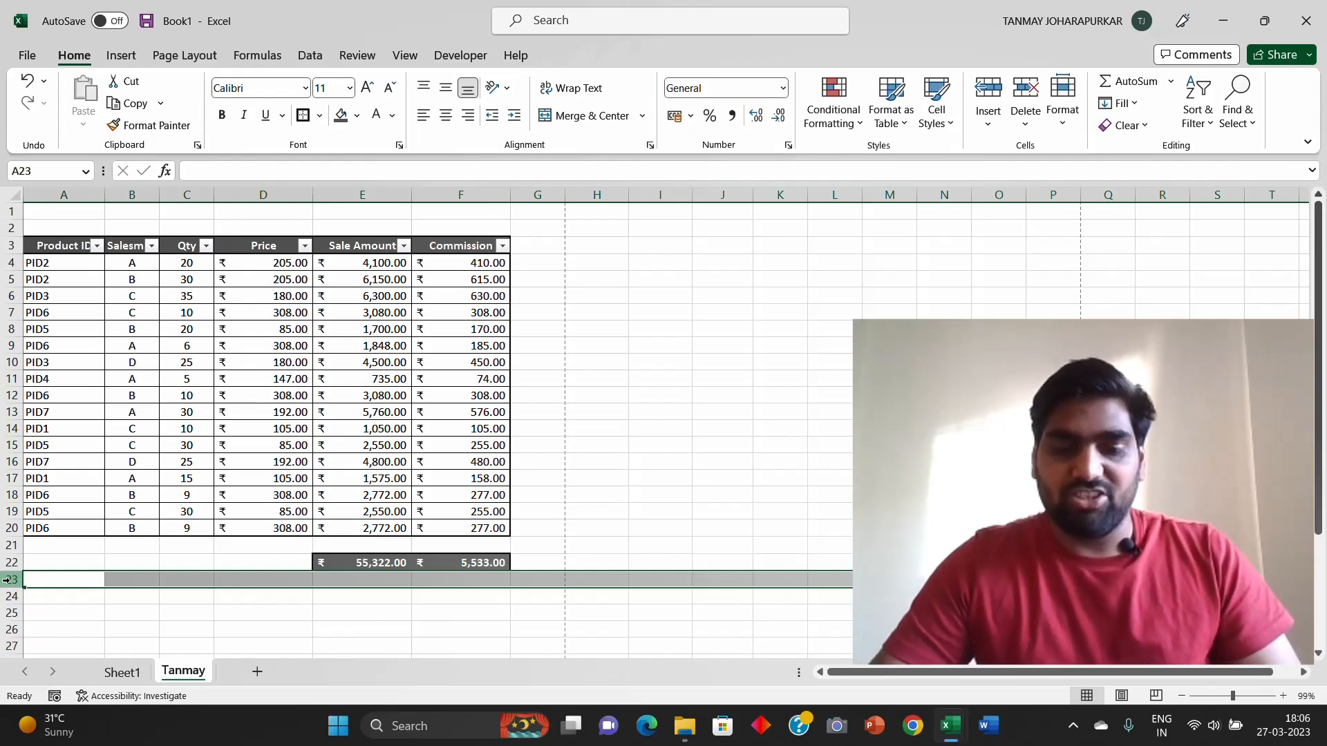
pyautogui.hotkey('ctrl', 'shift', 'Down')
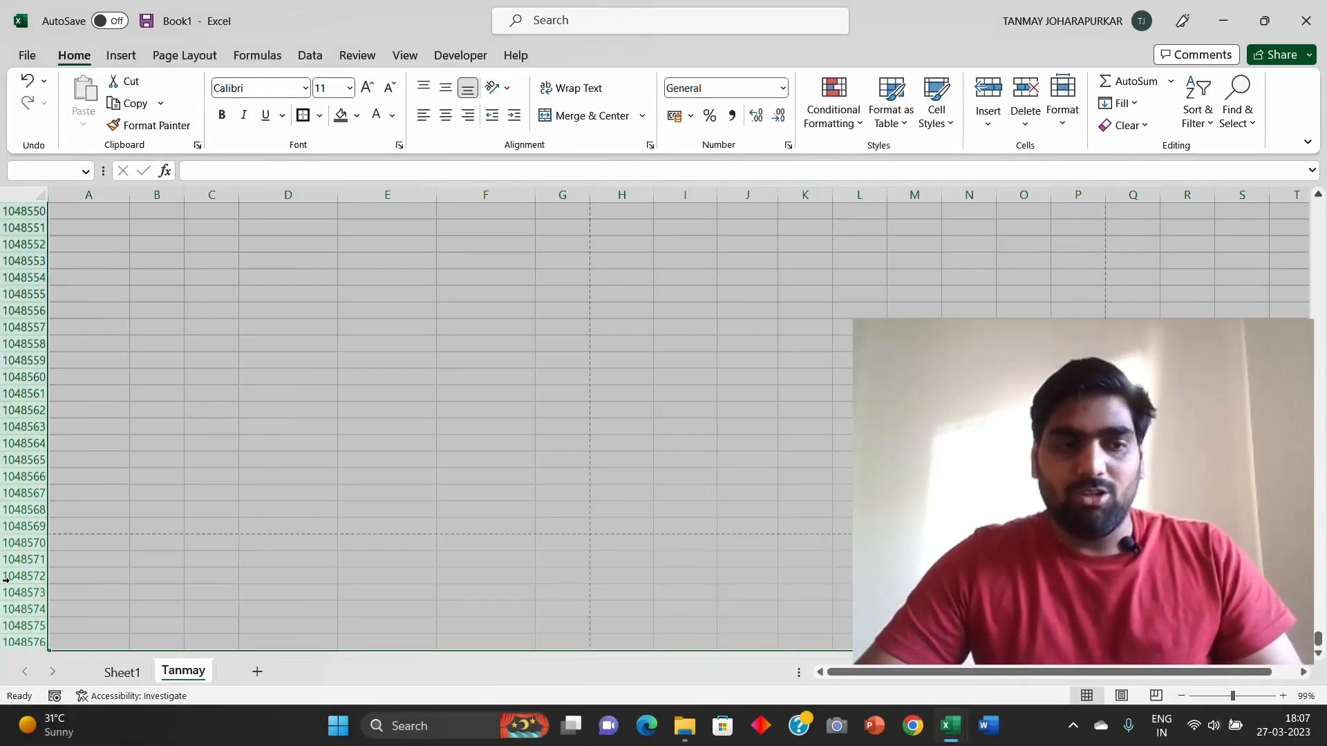
pyautogui.rightClick(10, 586)
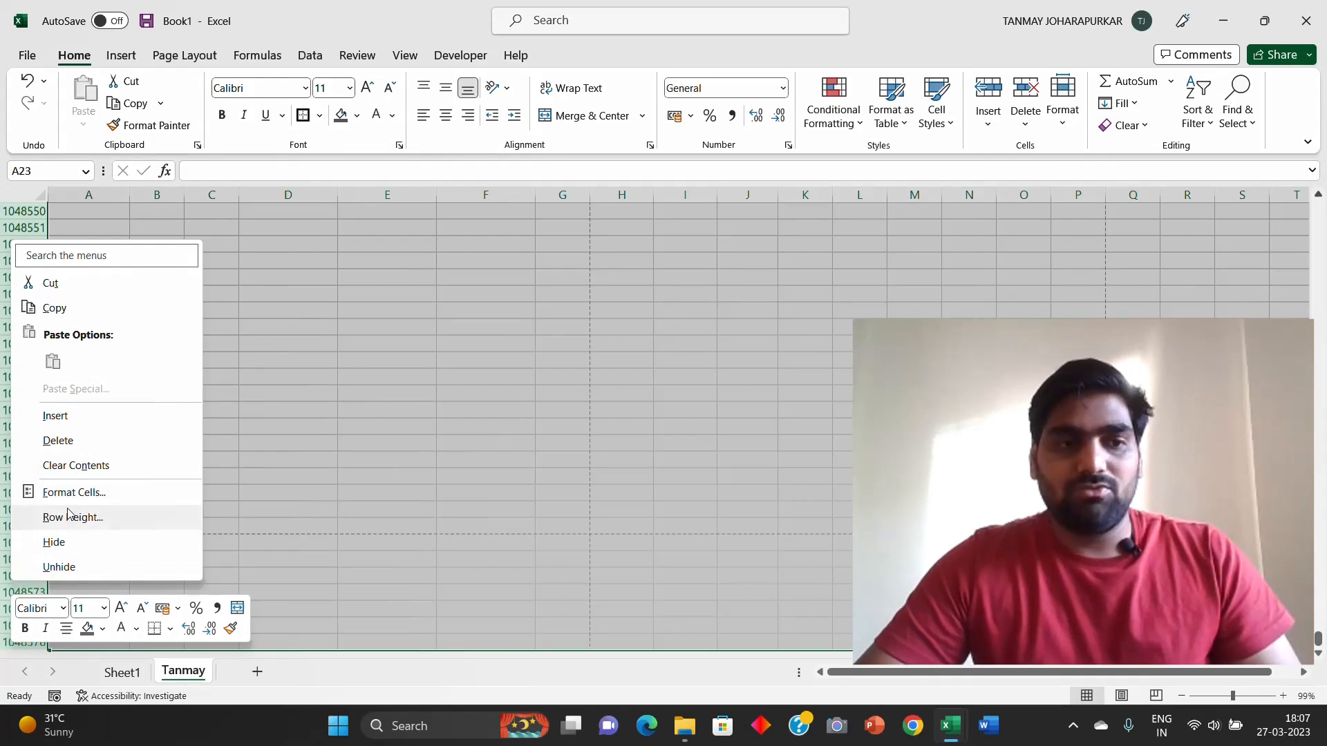
pyautogui.click(63, 543)
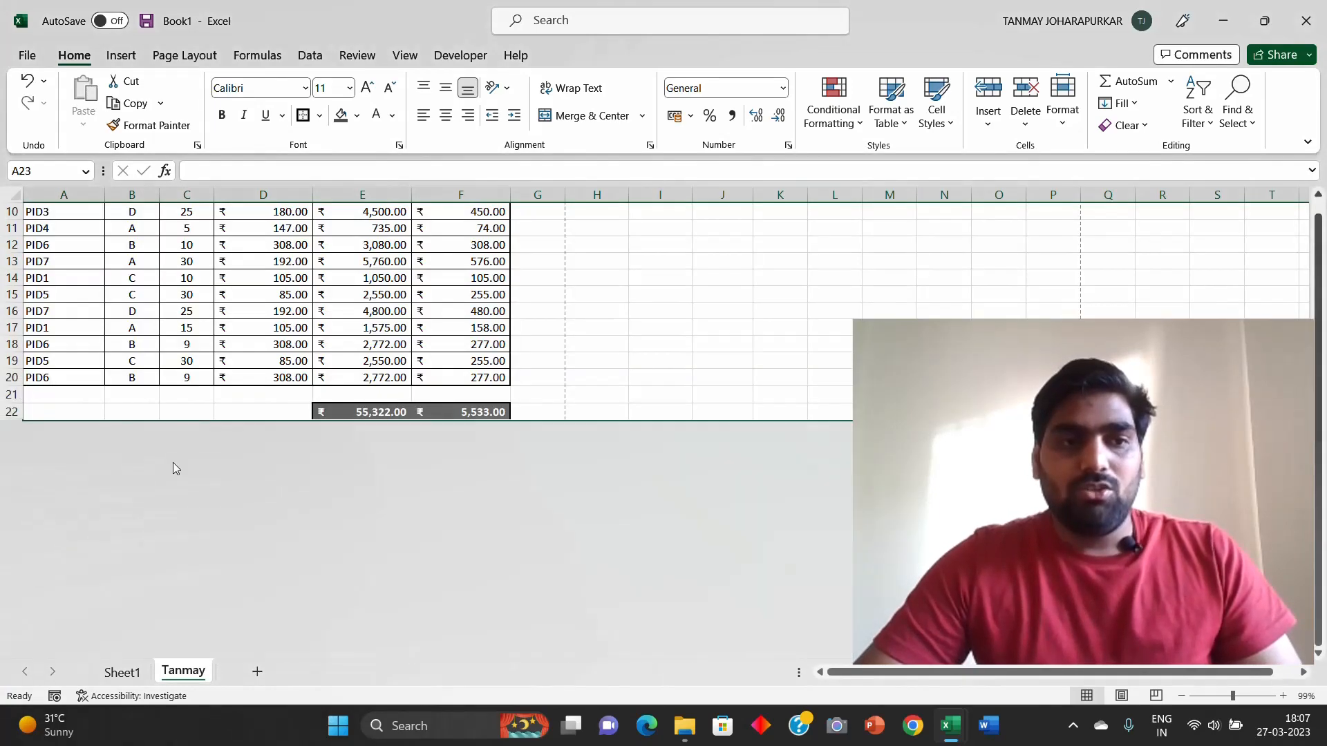
# Step: Return to cell A1 and hide all columns from H to the end of the sheet
pyautogui.click(47, 397)
pyautogui.press('Up')
pyautogui.press('Up')
pyautogui.press('Up')
pyautogui.press('Up')
pyautogui.press('Up')
pyautogui.press('Up')
pyautogui.hotkey('ctrl', 'Home')
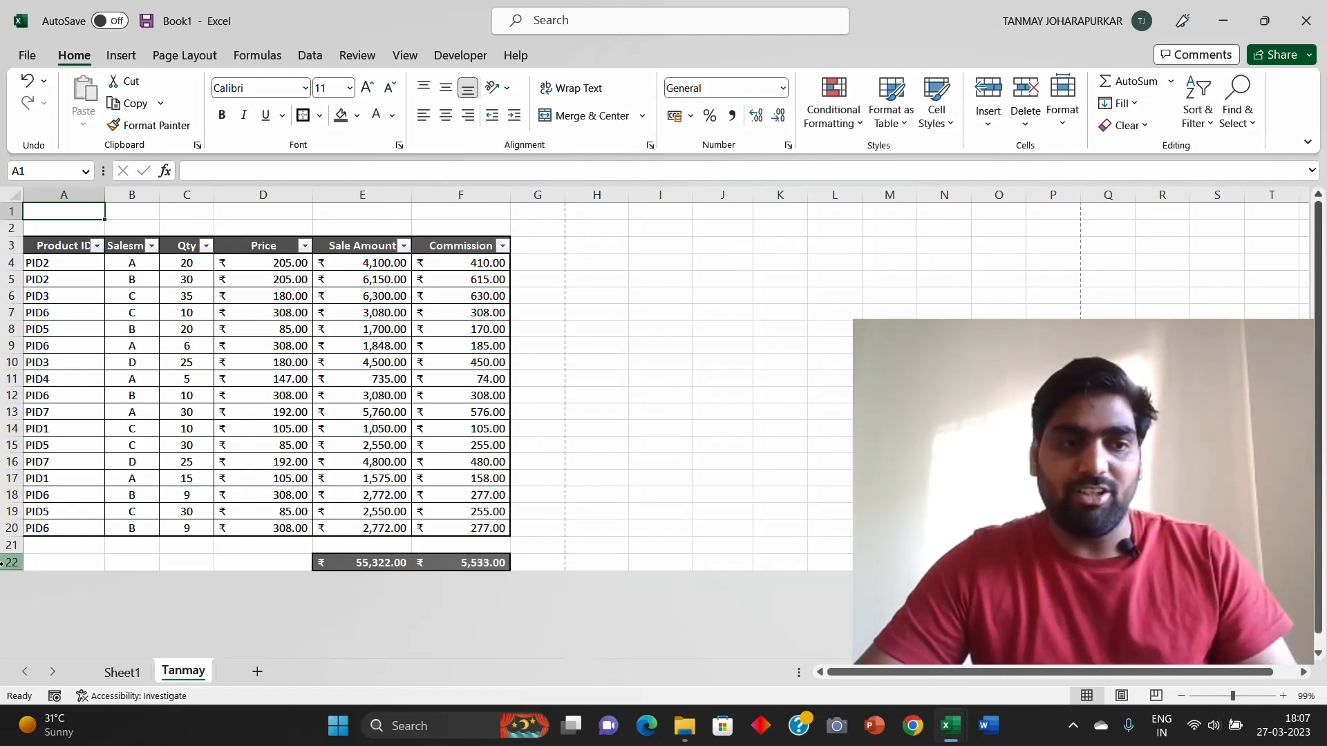
pyautogui.click(597, 190)
pyautogui.hotkey('ctrl', 'shift', 'Right')
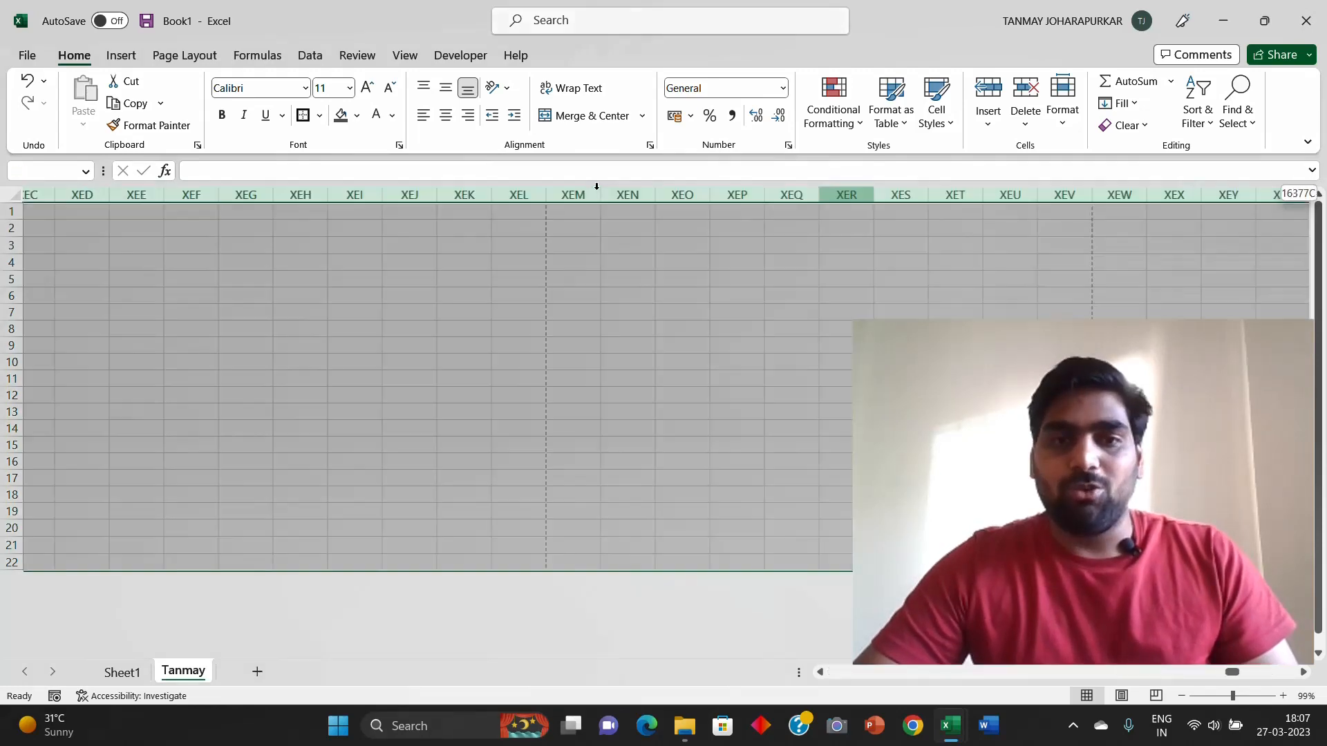
pyautogui.rightClick(596, 187)
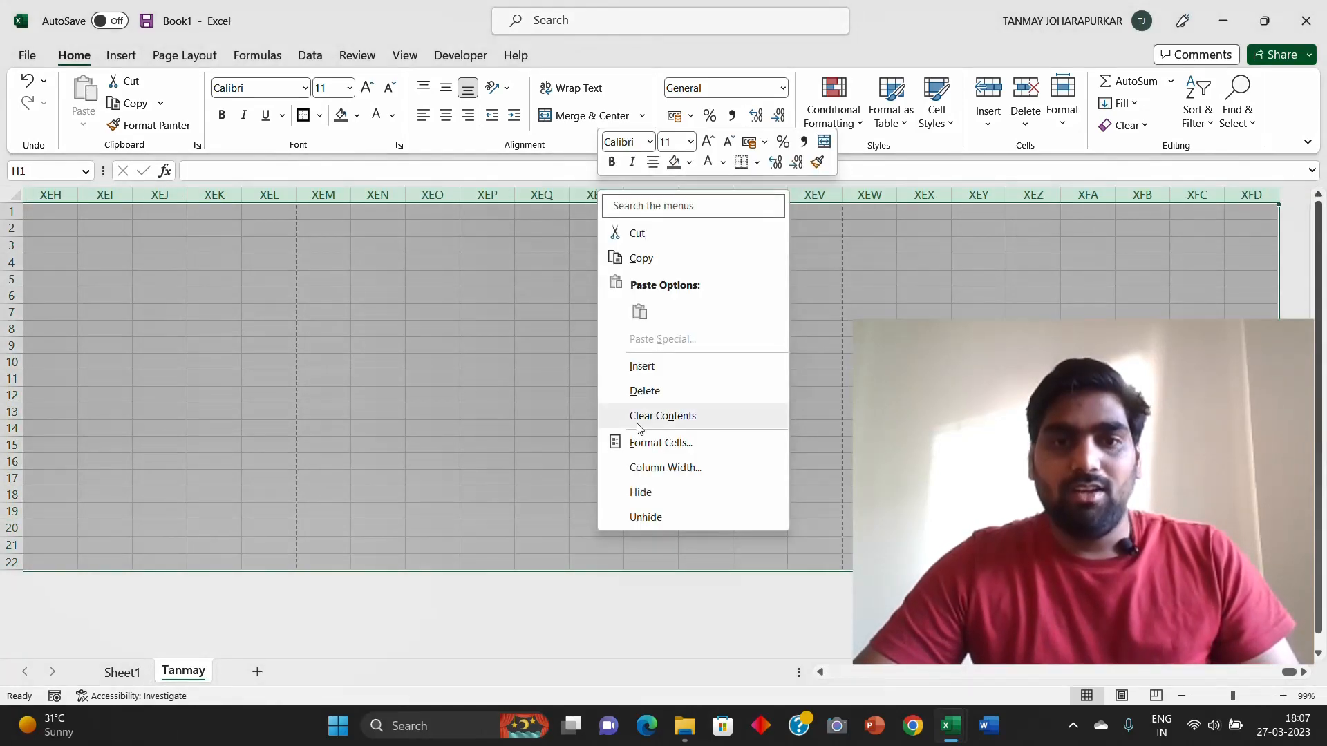
pyautogui.click(640, 493)
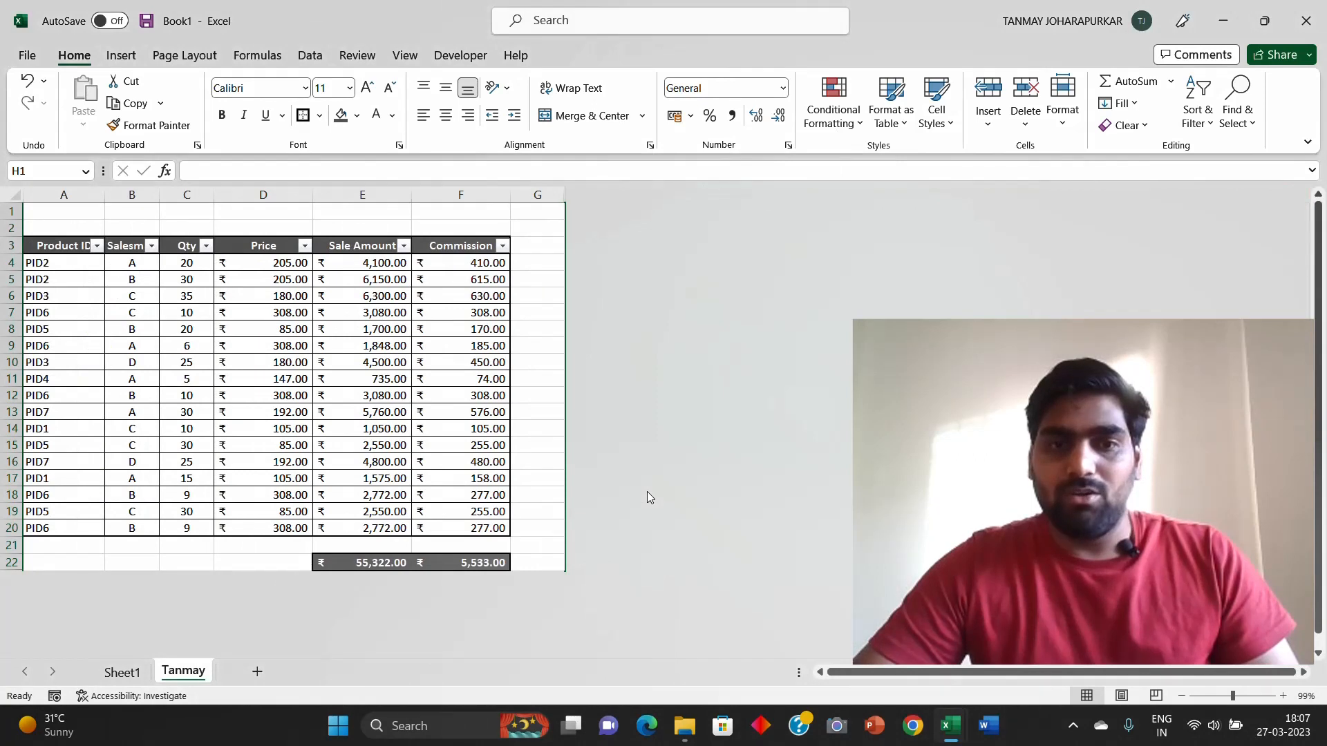
pyautogui.click(532, 558)
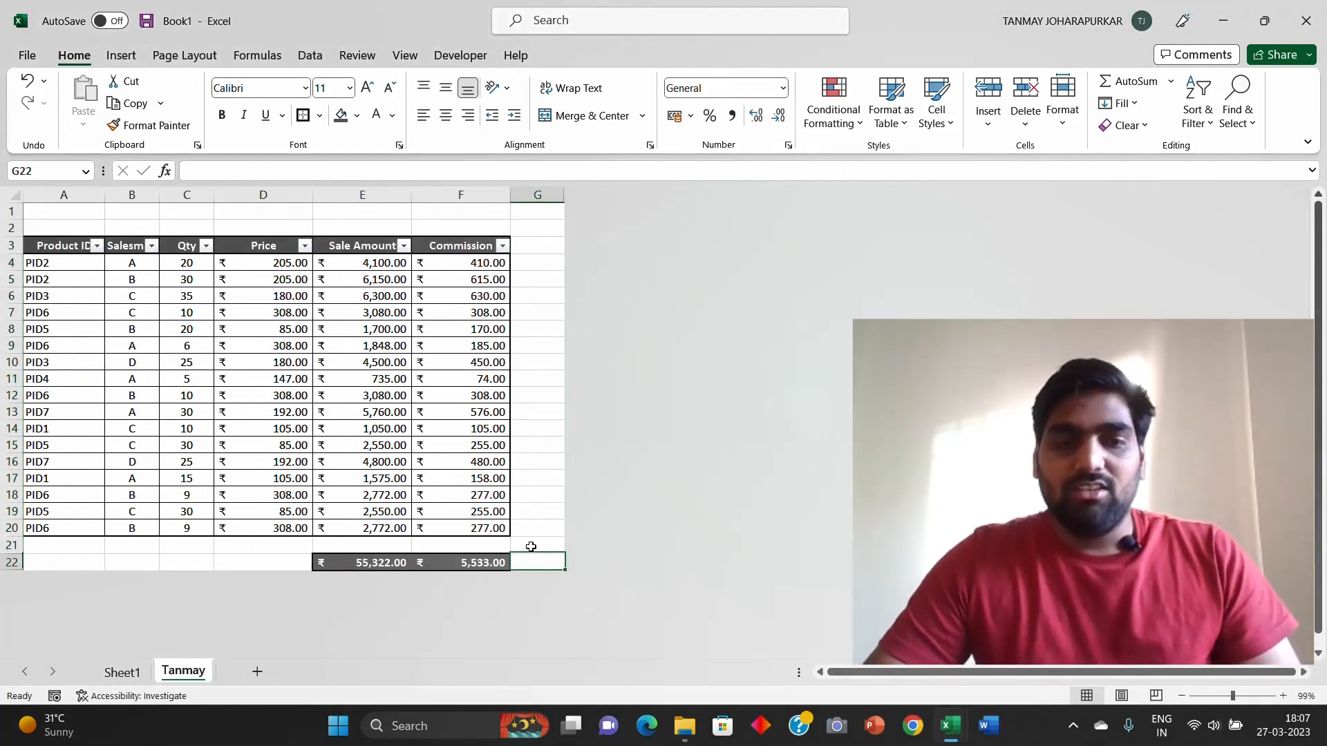
# Step: Move the cell selection to the last record's Product ID in A20
pyautogui.press('Left')
pyautogui.press('Left')
pyautogui.press('Left')
pyautogui.press('Left')
pyautogui.press('Left')
pyautogui.press('Left')
pyautogui.press('Up')
pyautogui.press('Up')
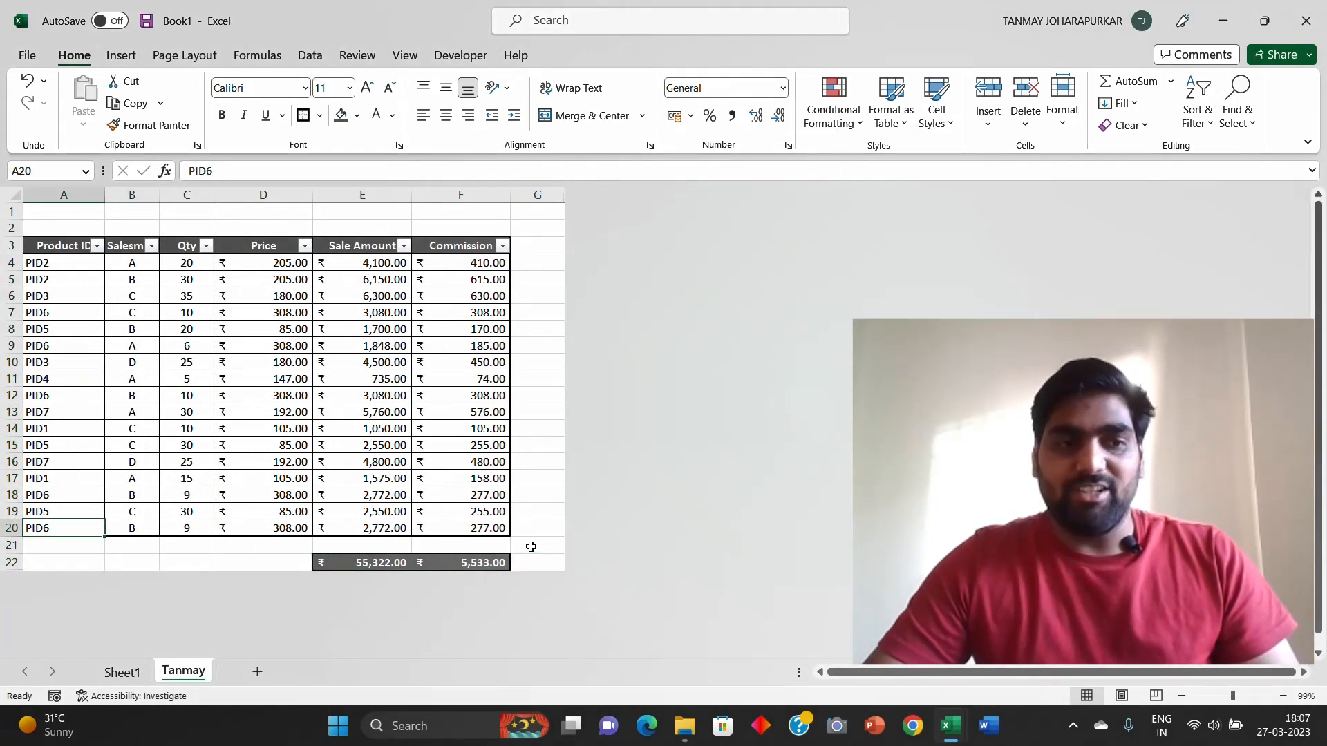
pyautogui.press('Down')
pyautogui.hotkey('shift', 'Down')
pyautogui.hotkey('shift', 'Right')
pyautogui.hotkey('shift', 'Right')
pyautogui.hotkey('shift', 'Right')
pyautogui.hotkey('shift', 'Right')
pyautogui.hotkey('shift', 'Right')
pyautogui.hotkey('shift', 'Right')
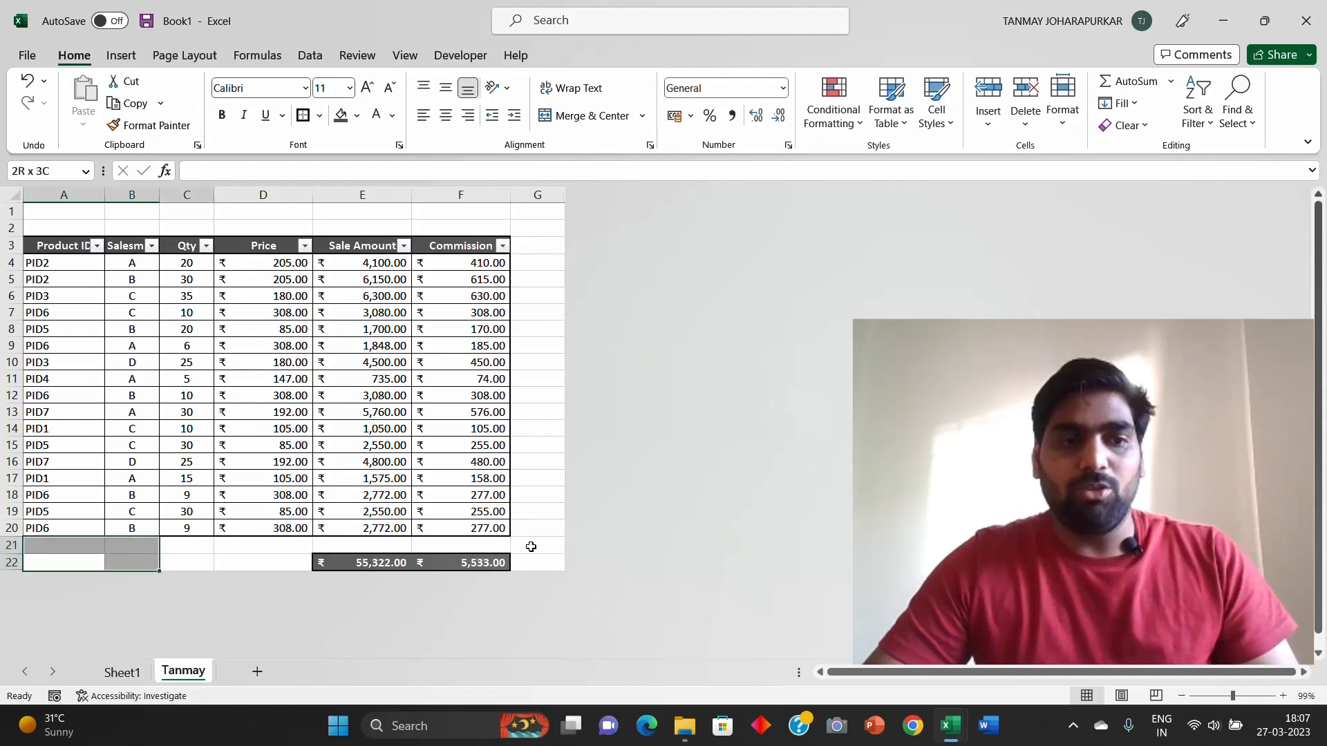
pyautogui.press('Left')
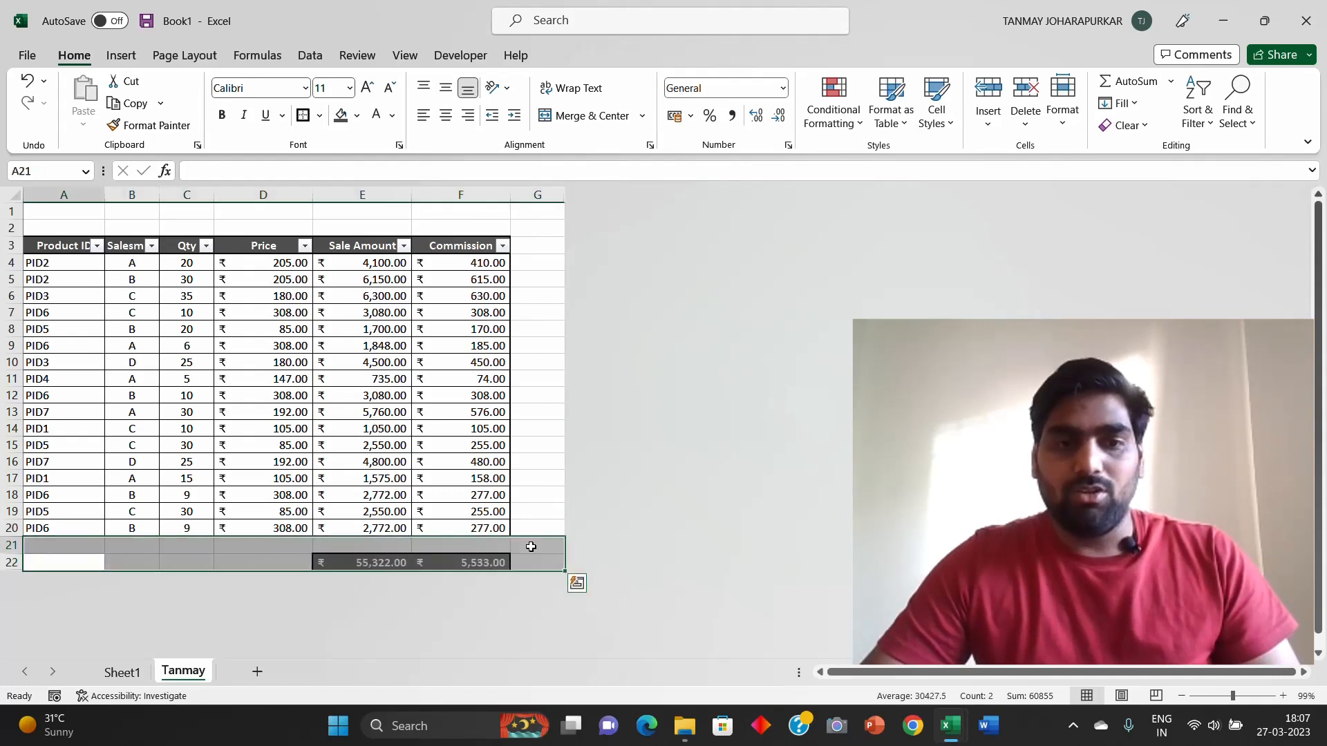
# Step: Fill the blank cells A21 to G21 below the table with the lightest blue theme color
pyautogui.hotkey('shift', 'Right')
pyautogui.hotkey('shift', 'Right')
pyautogui.hotkey('shift', 'Right')
pyautogui.hotkey('shift', 'Right')
pyautogui.hotkey('shift', 'Right')
pyautogui.hotkey('shift', 'Right')
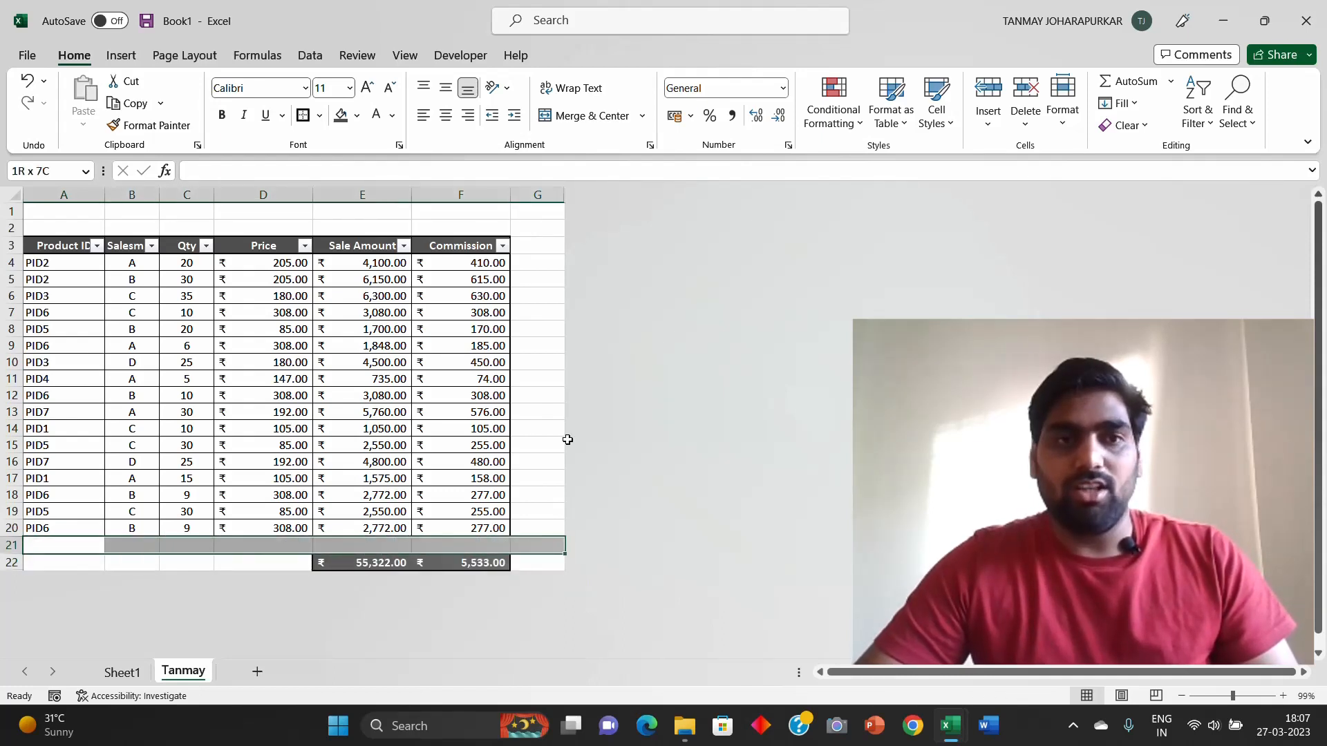
pyautogui.click(357, 117)
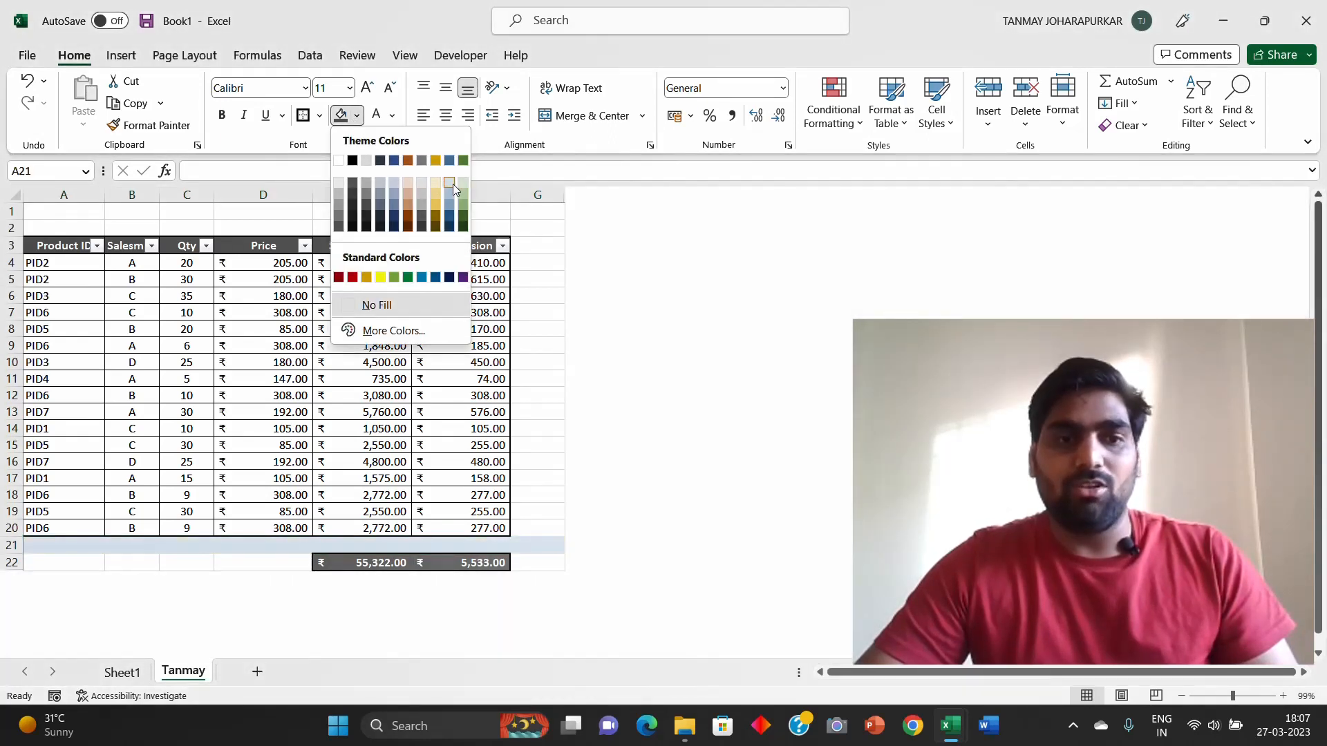
pyautogui.click(451, 184)
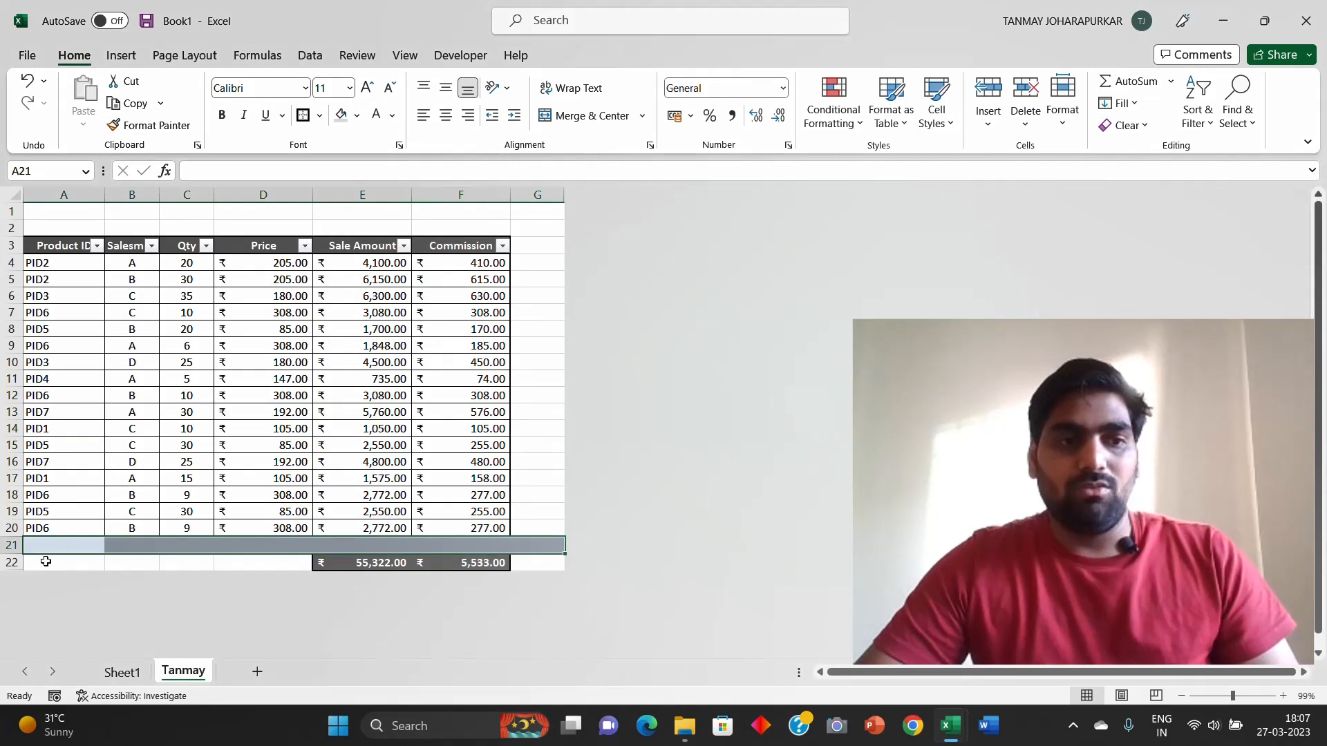
# Step: Apply the same light blue fill to the blank cells A22 to D22 and G22 around the totals
pyautogui.click(45, 563)
pyautogui.hotkey('shift', 'Right')
pyautogui.hotkey('shift', 'Right')
pyautogui.hotkey('shift', 'Right')
pyautogui.hotkey('shift', 'Right')
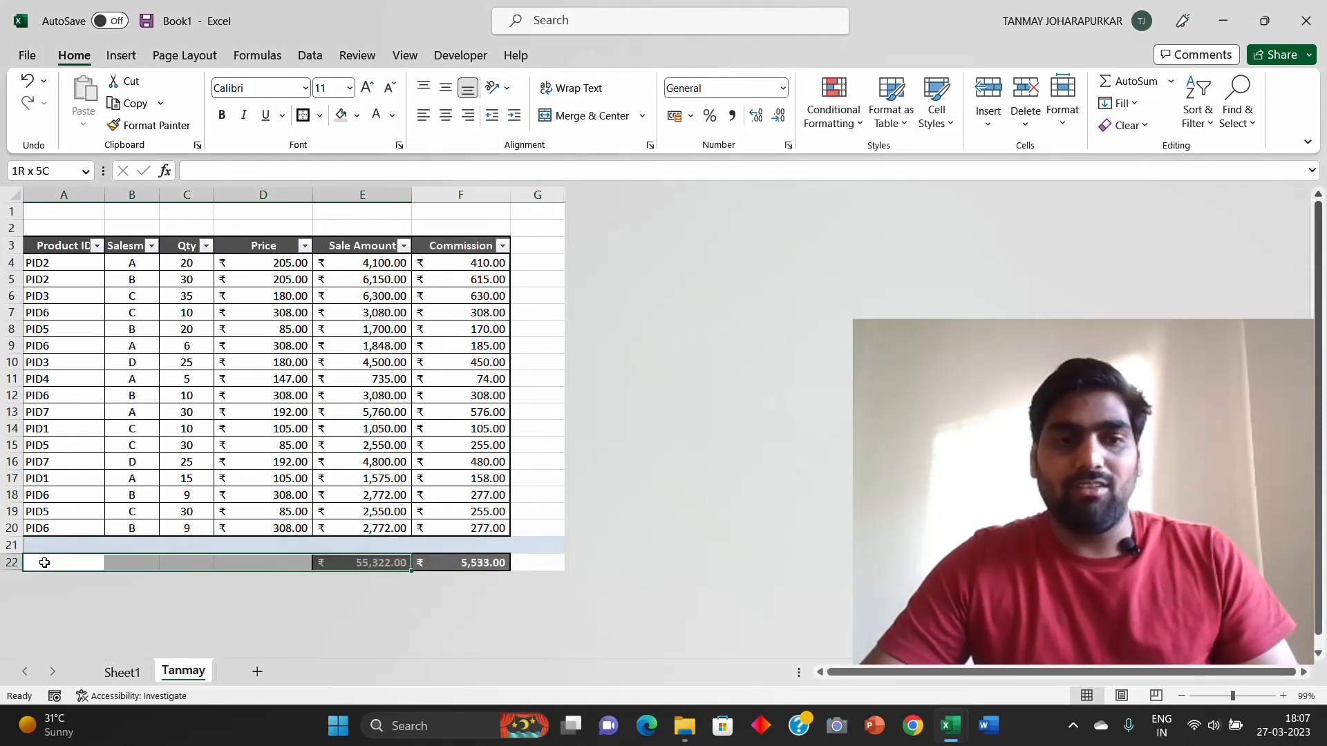
pyautogui.hotkey('shift', 'Left')
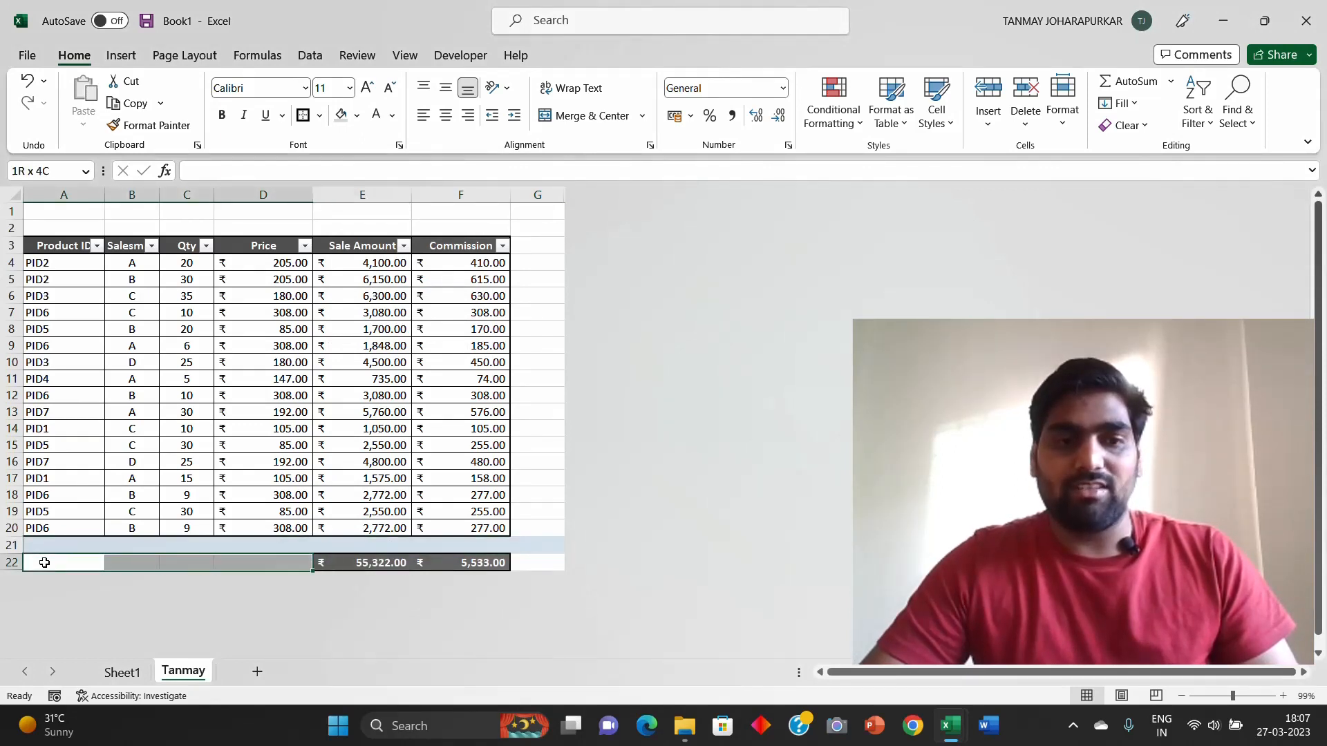
pyautogui.click(532, 559)
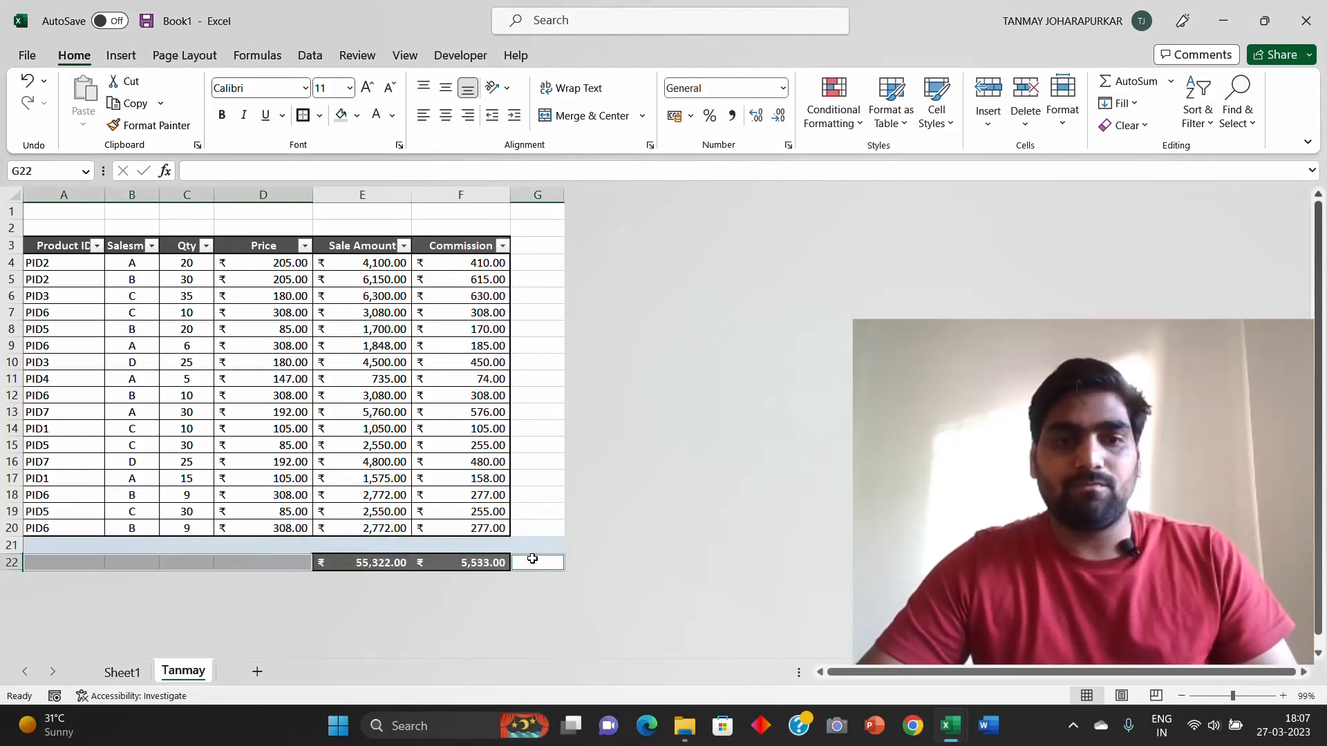
pyautogui.click(340, 115)
# Step: Extend the selection up column G from G22 to G1 and fill it with the same light blue
pyautogui.hotkey('shift', 'Up')
pyautogui.hotkey('shift', 'Up')
pyautogui.hotkey('shift', 'Up')
pyautogui.hotkey('shift', 'Up')
pyautogui.hotkey('shift', 'Up')
pyautogui.hotkey('shift', 'Up')
pyautogui.hotkey('shift', 'Up')
pyautogui.hotkey('shift', 'Up')
pyautogui.hotkey('shift', 'Up')
pyautogui.hotkey('shift', 'Up')
pyautogui.hotkey('shift', 'Up')
pyautogui.hotkey('shift', 'Up')
pyautogui.hotkey('shift', 'Up')
pyautogui.hotkey('shift', 'Up')
pyautogui.hotkey('shift', 'Up')
pyautogui.hotkey('shift', 'Up')
pyautogui.hotkey('shift', 'Up')
pyautogui.hotkey('shift', 'Up')
pyautogui.hotkey('shift', 'Up')
pyautogui.hotkey('shift', 'Up')
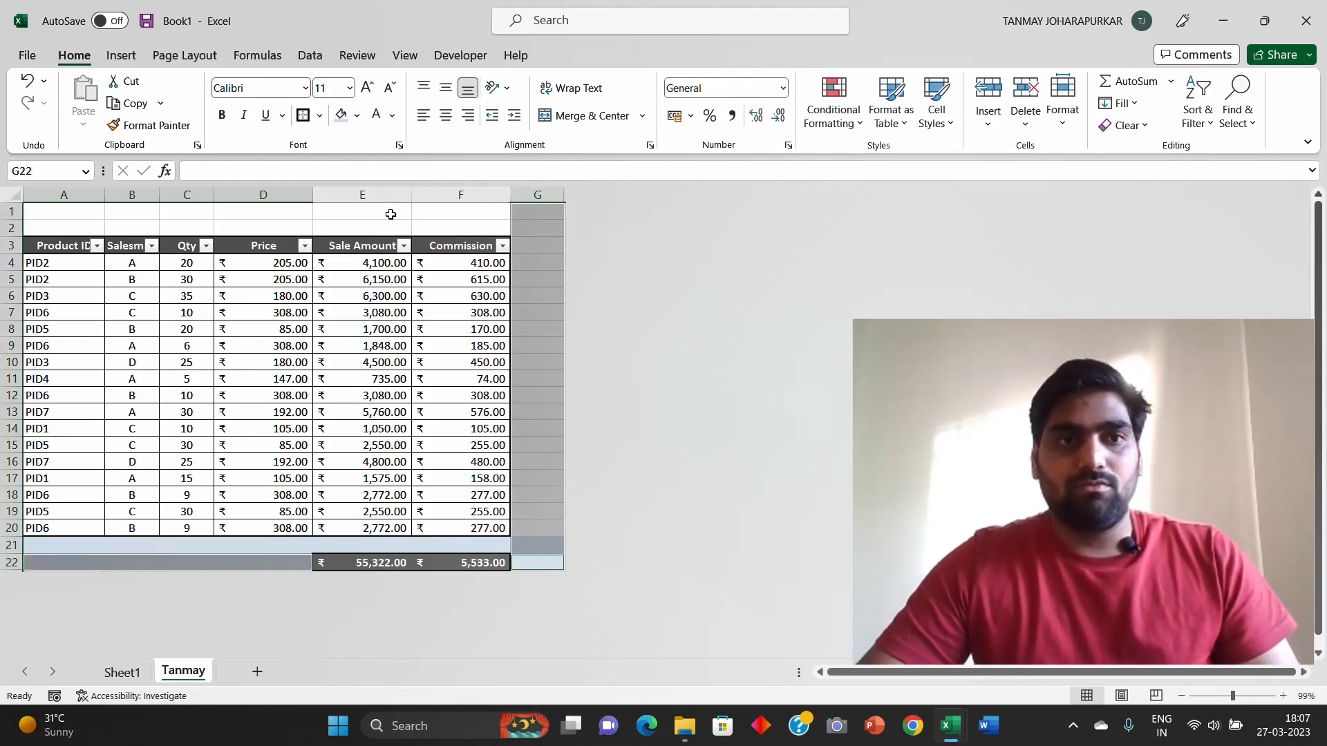
pyautogui.click(340, 115)
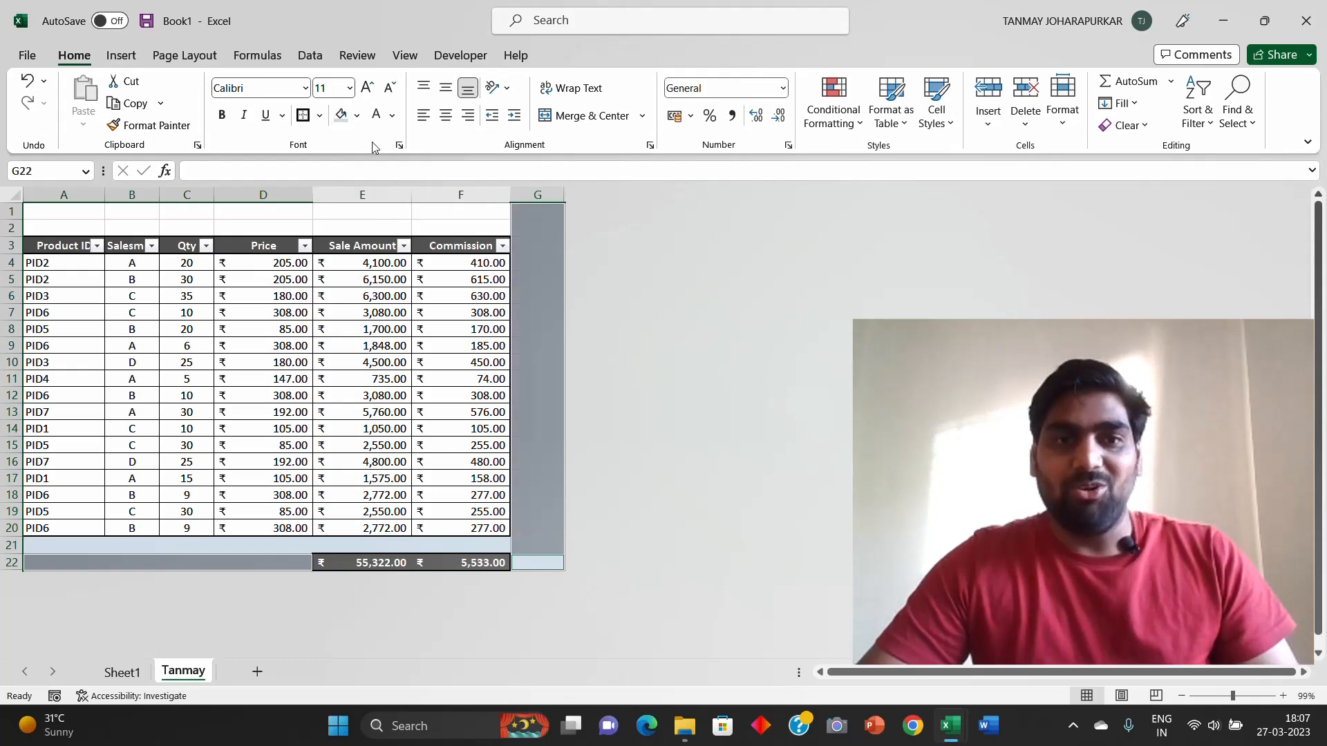
# Step: Fill the blank rows above the table, A1 to G2, with the same light blue and deselect the range
pyautogui.click(535, 209)
pyautogui.hotkey('shift', 'Down')
pyautogui.hotkey('shift', 'Left')
pyautogui.hotkey('shift', 'Left')
pyautogui.hotkey('shift', 'Left')
pyautogui.hotkey('shift', 'Left')
pyautogui.hotkey('shift', 'Left')
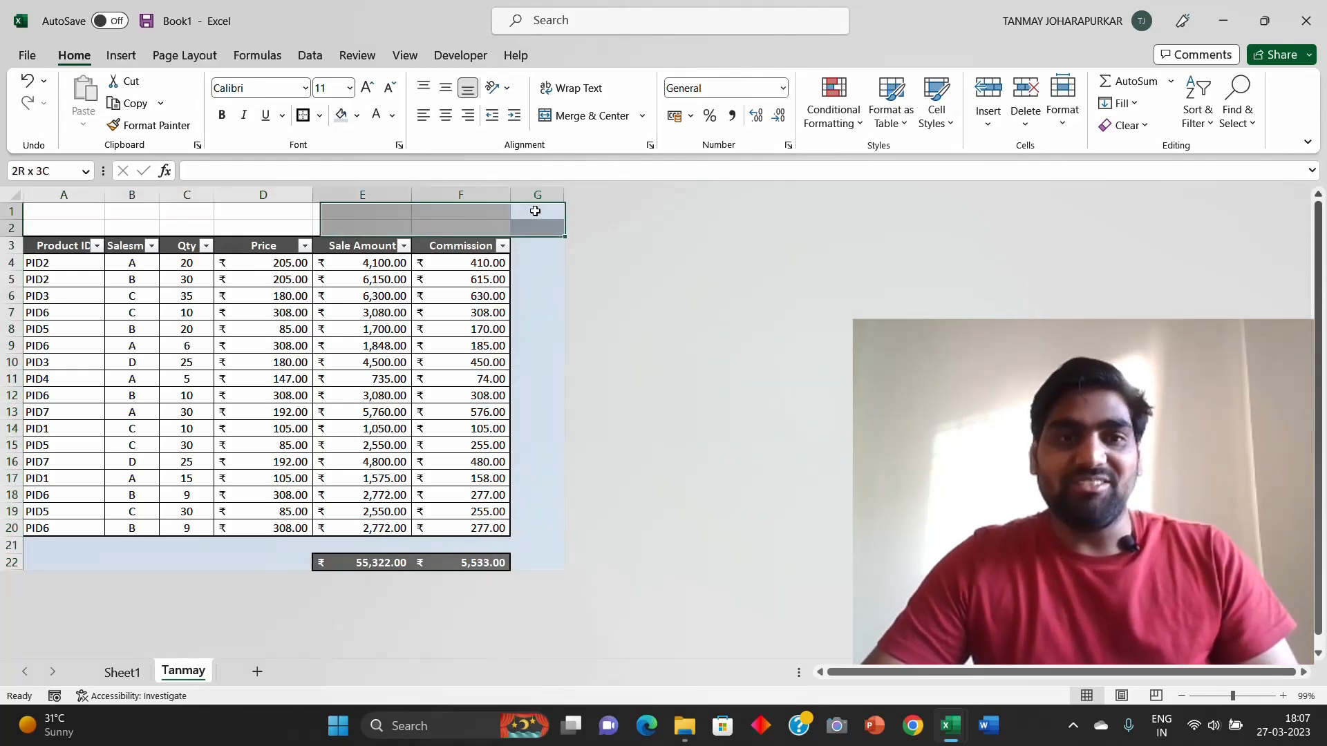
pyautogui.hotkey('shift', 'Left')
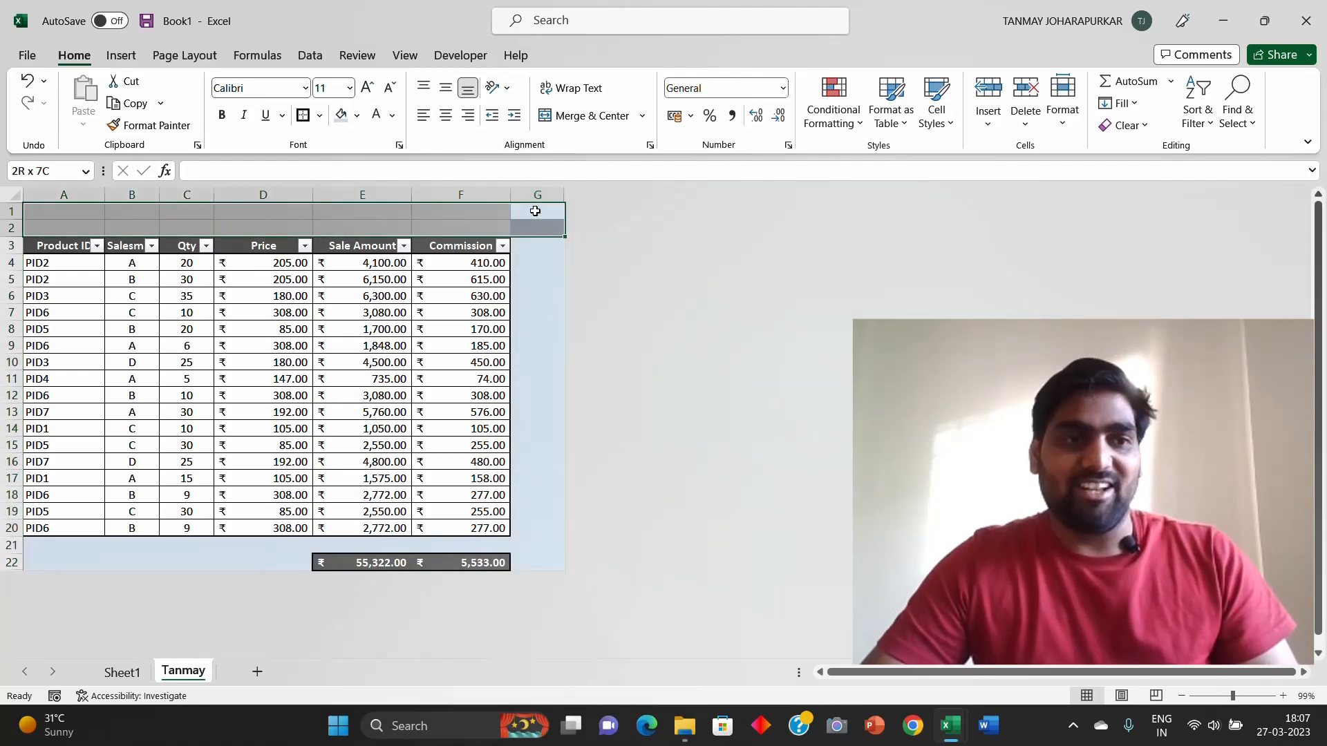
pyautogui.click(343, 117)
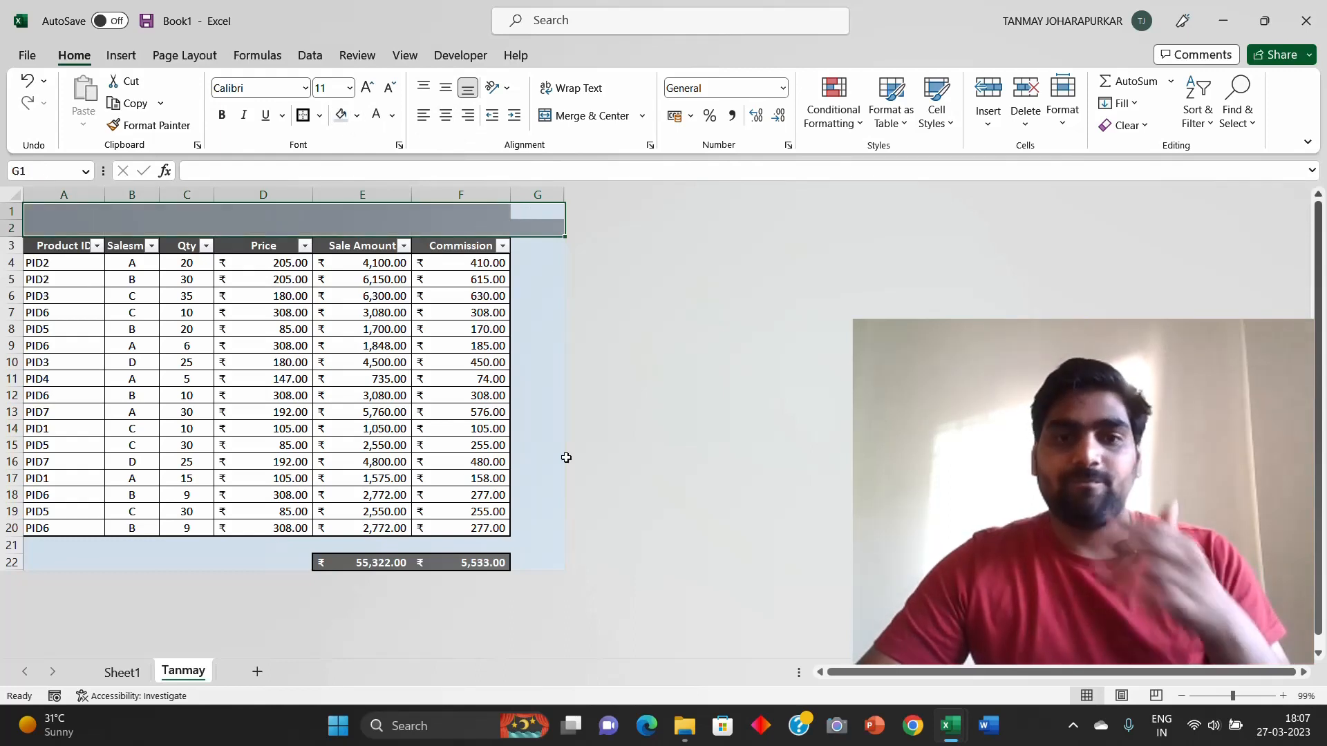
pyautogui.click(536, 447)
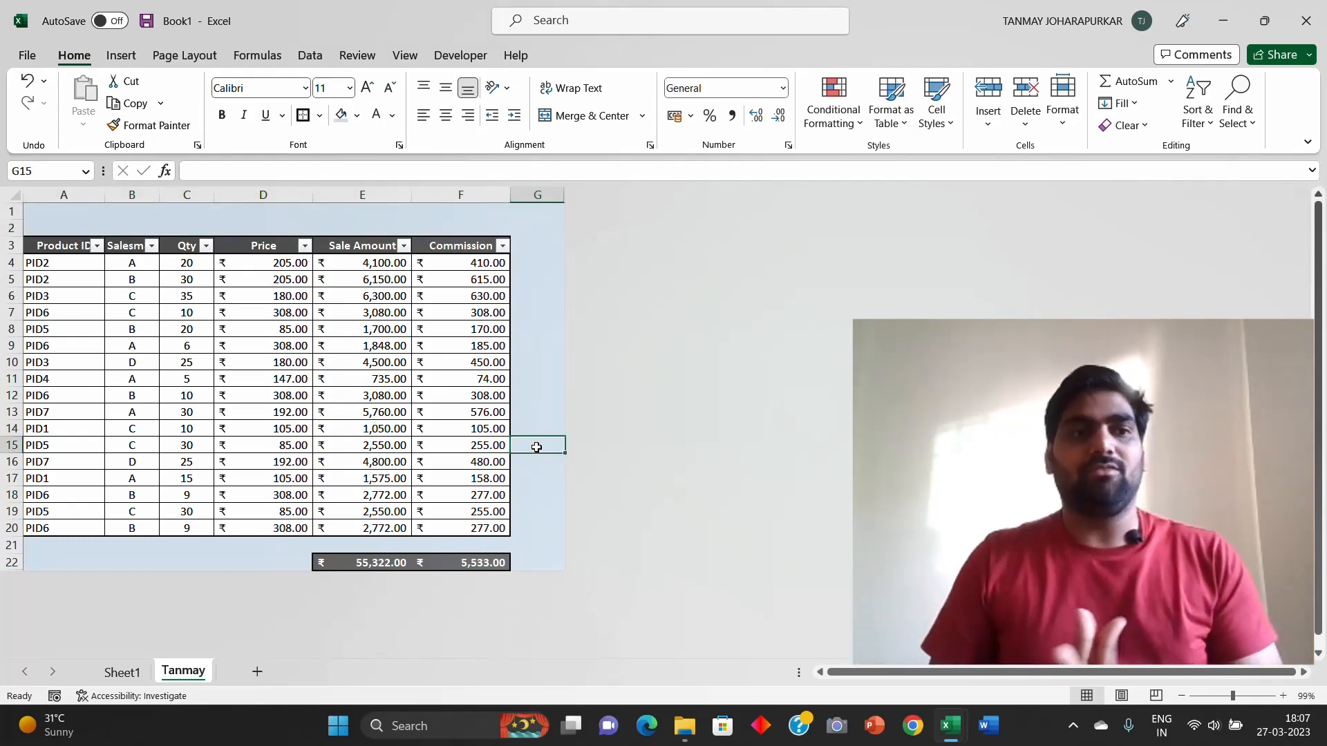